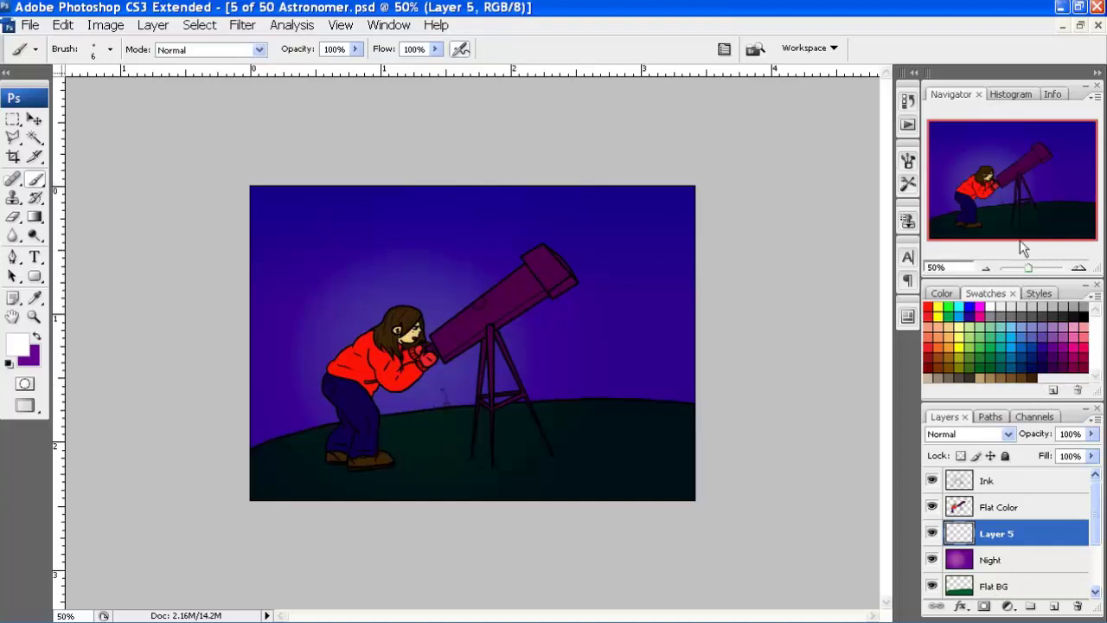
Shrink the Navigator and enlarge the Layers panel to list layers down to Layer 4
left_click_drag(1022, 282, 1019, 237)
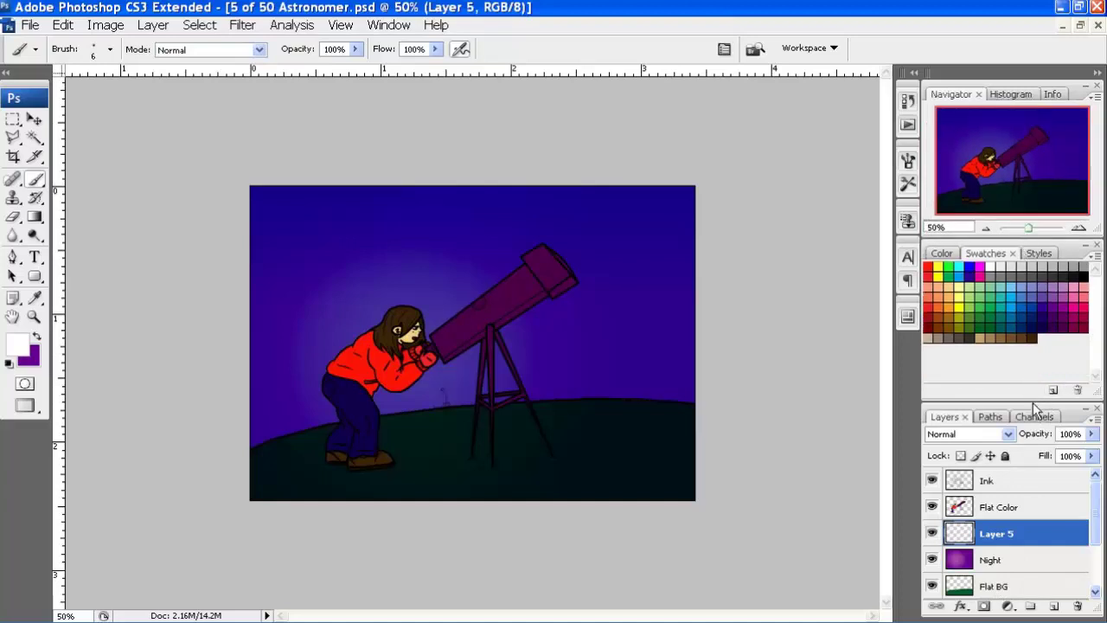
left_click_drag(1033, 402, 1034, 363)
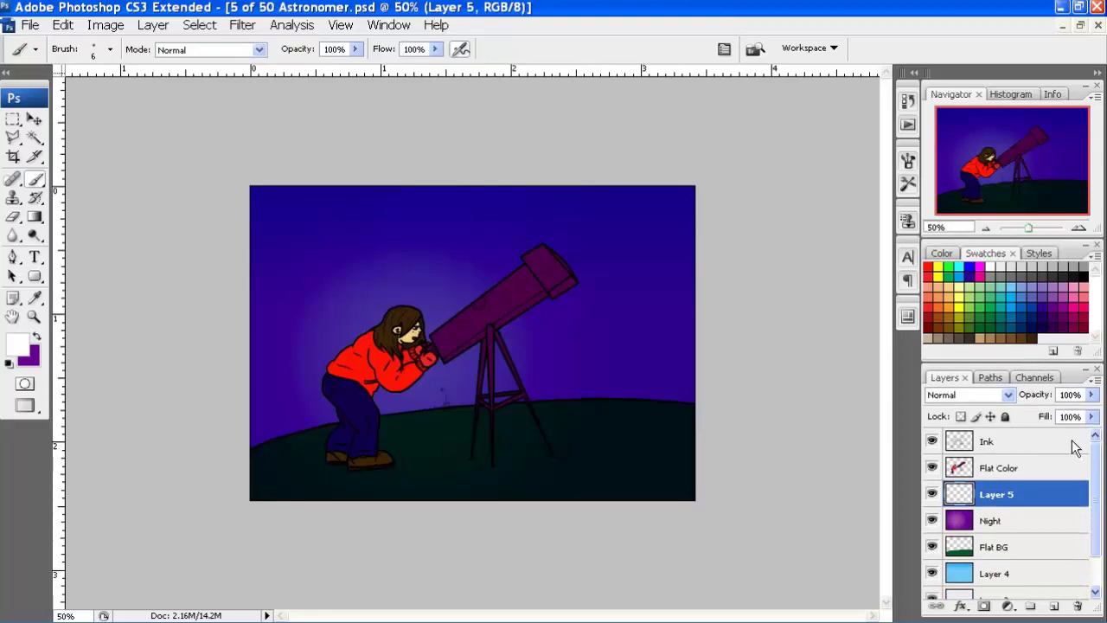
mouse_move(1095, 467)
left_mouse_down()
mouse_move(1099, 480)
mouse_move(1100, 471)
left_mouse_up()
Hide the three background layers, Layer 5 and Flat Color to view the inks alone
left_click(932, 574)
left_click(931, 547)
left_click(932, 520)
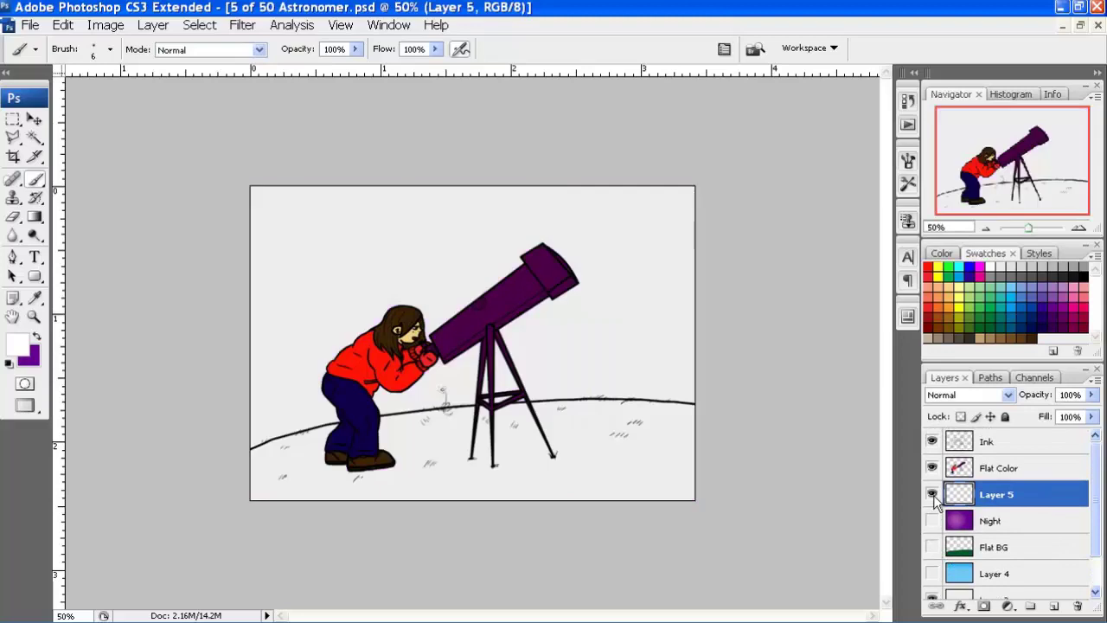
left_click(933, 494)
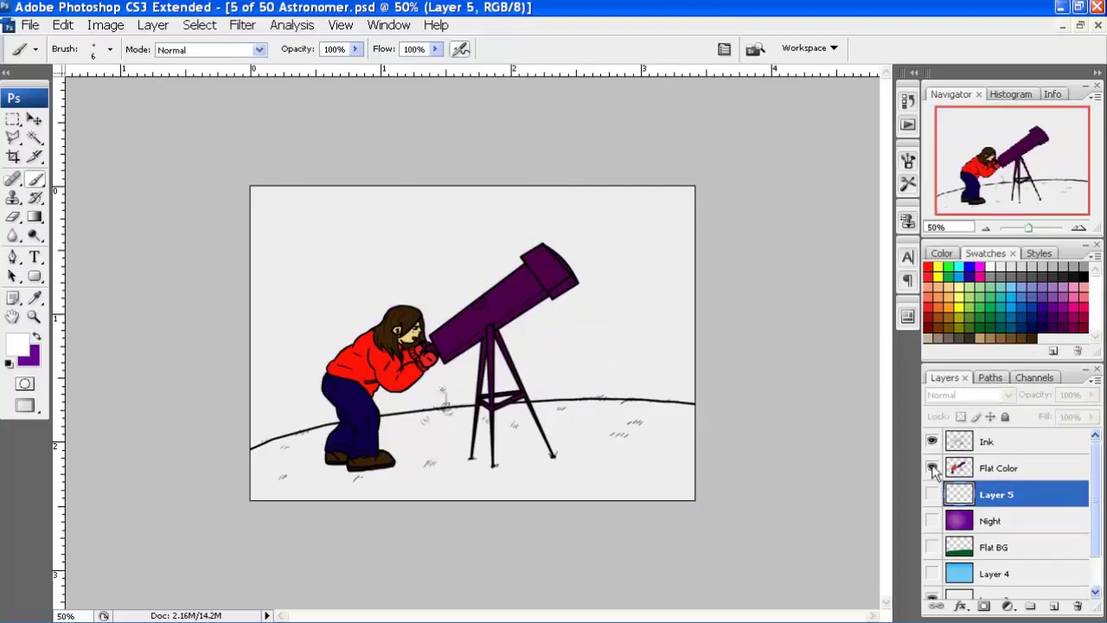
left_click(932, 468)
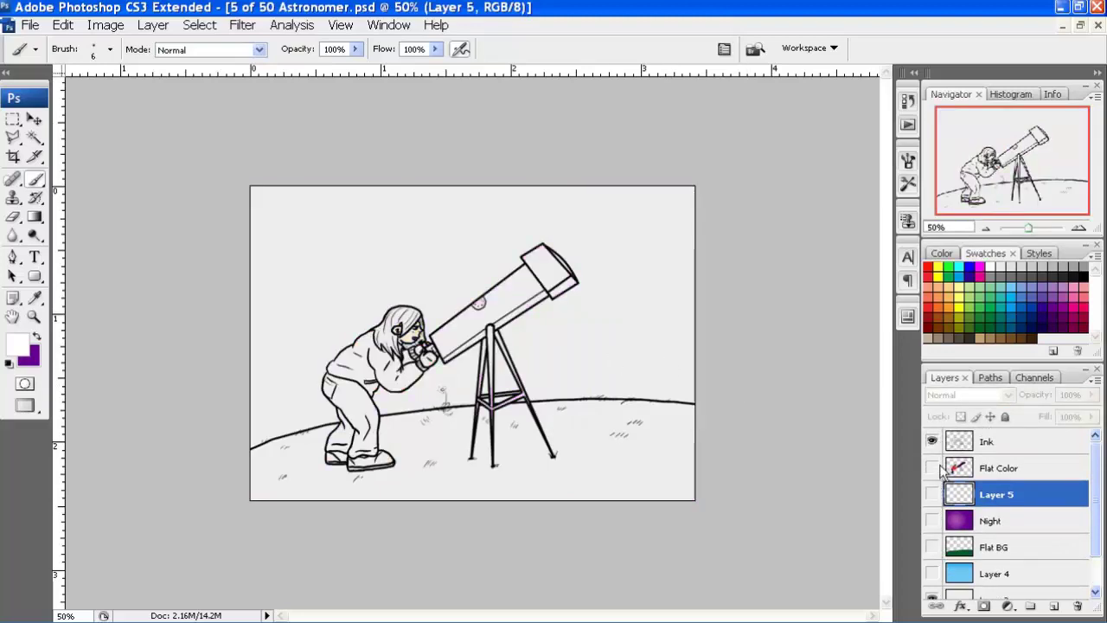
Toggle Flat Color and Layer 5 off and back on to compare them
left_click(932, 468)
left_click(932, 493)
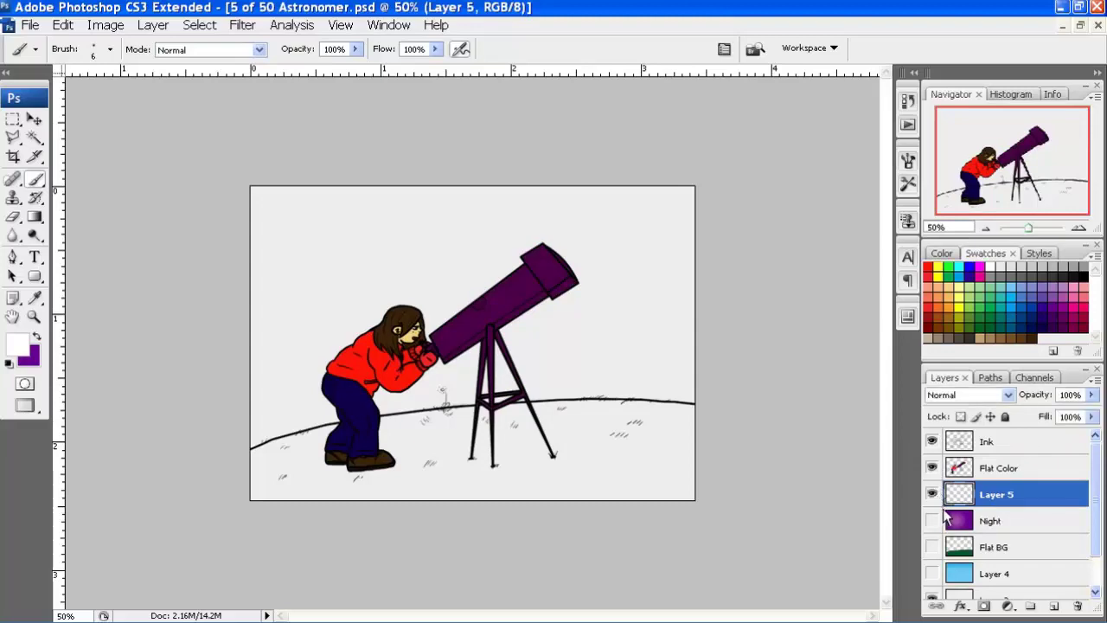
left_click(933, 494)
left_click(932, 468)
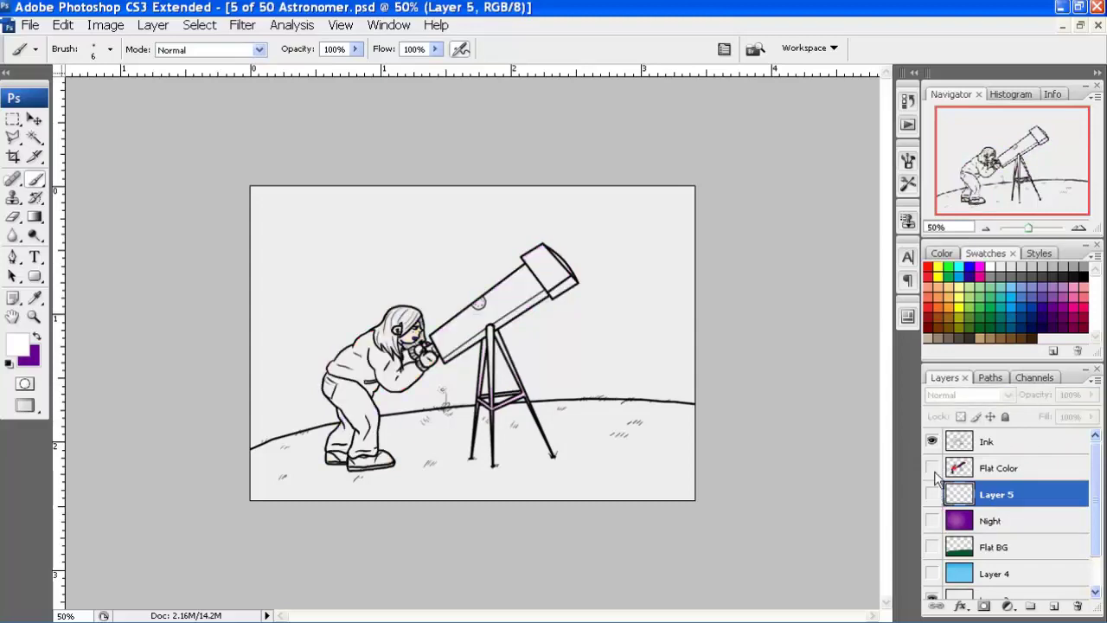
left_click(932, 468)
left_click(933, 494)
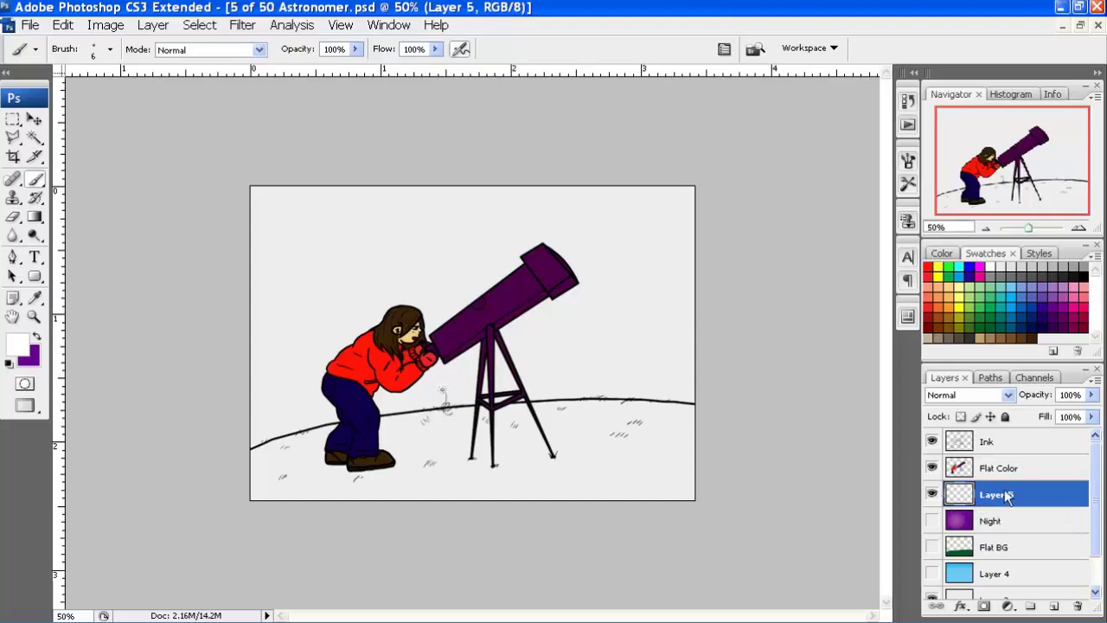
Show the Night sky, Flat BG ground and Layer 4 blue sky layers again
left_click(932, 521)
left_click(931, 547)
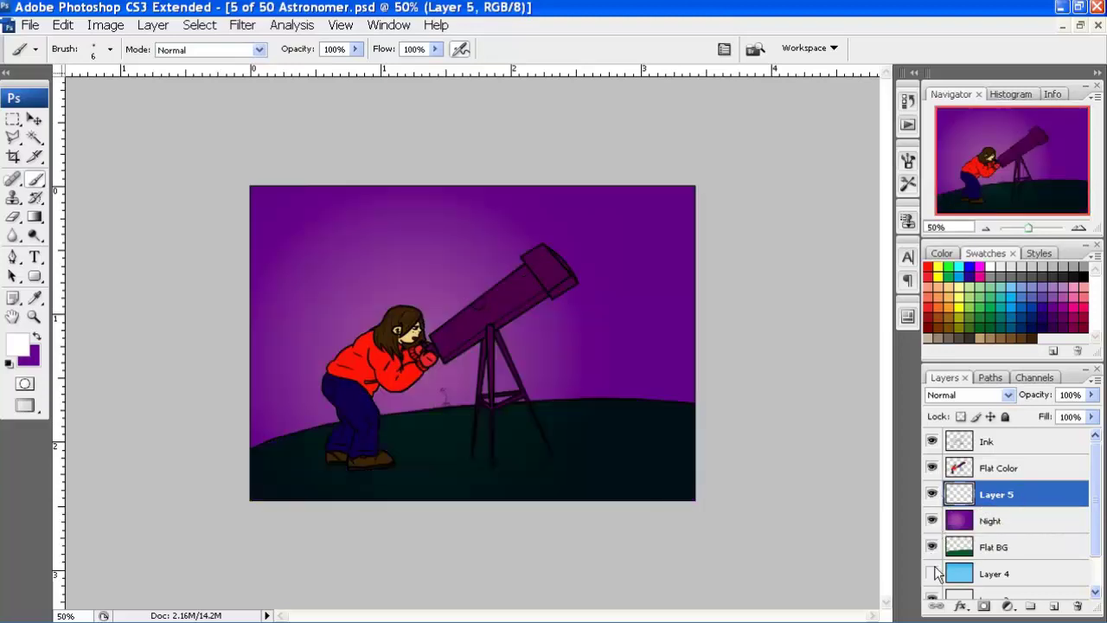
left_click(931, 573)
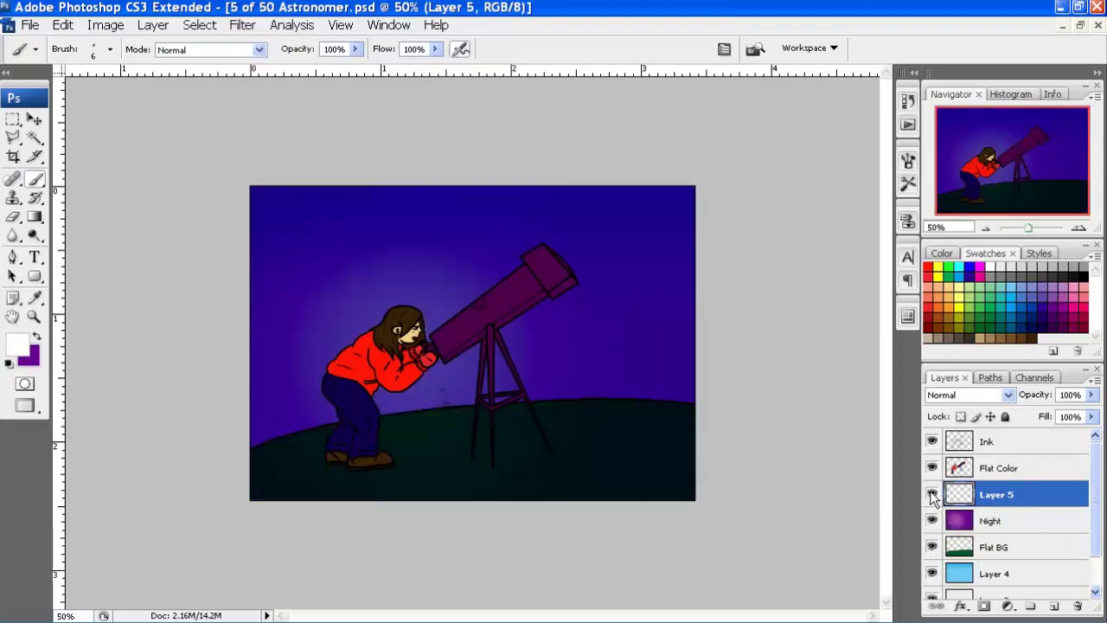
left_click_drag(1004, 494, 999, 472)
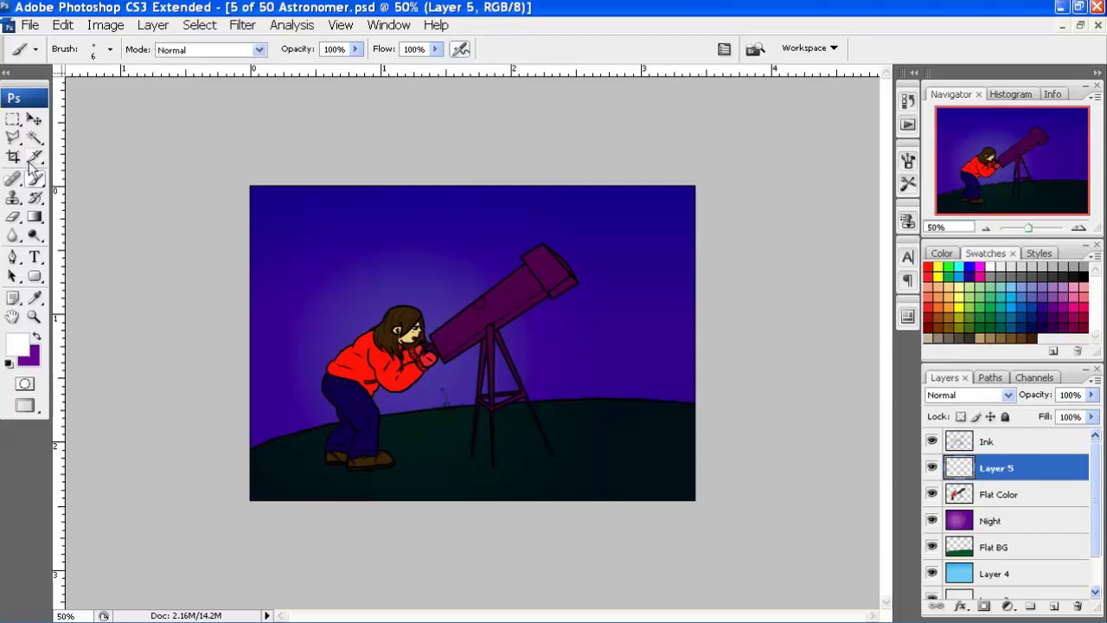
left_click(35, 217)
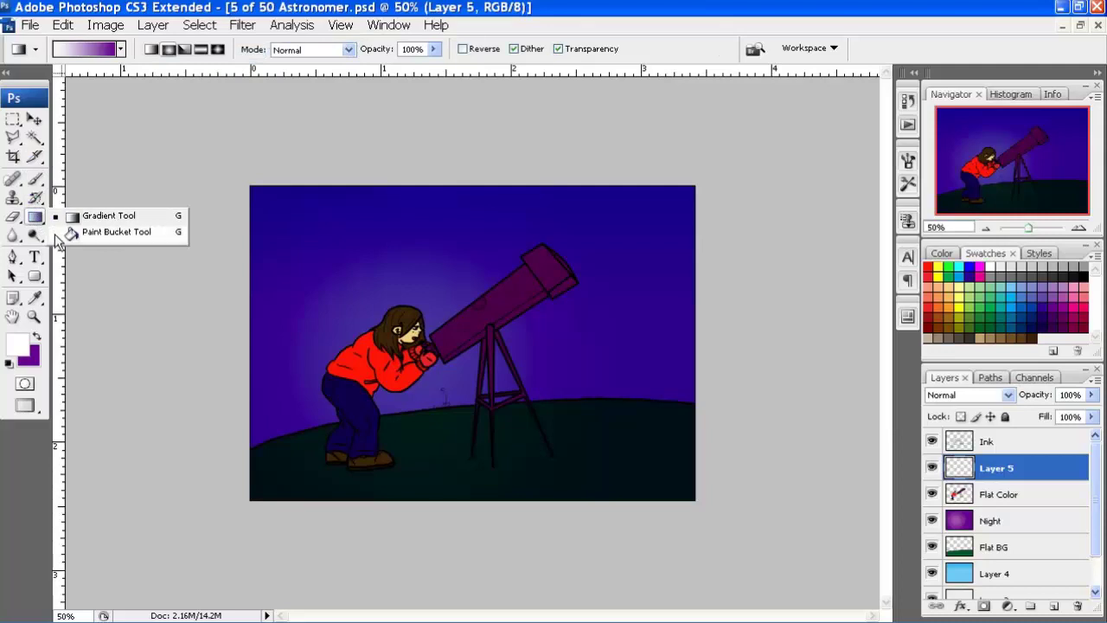
left_click(96, 232)
left_click(34, 179)
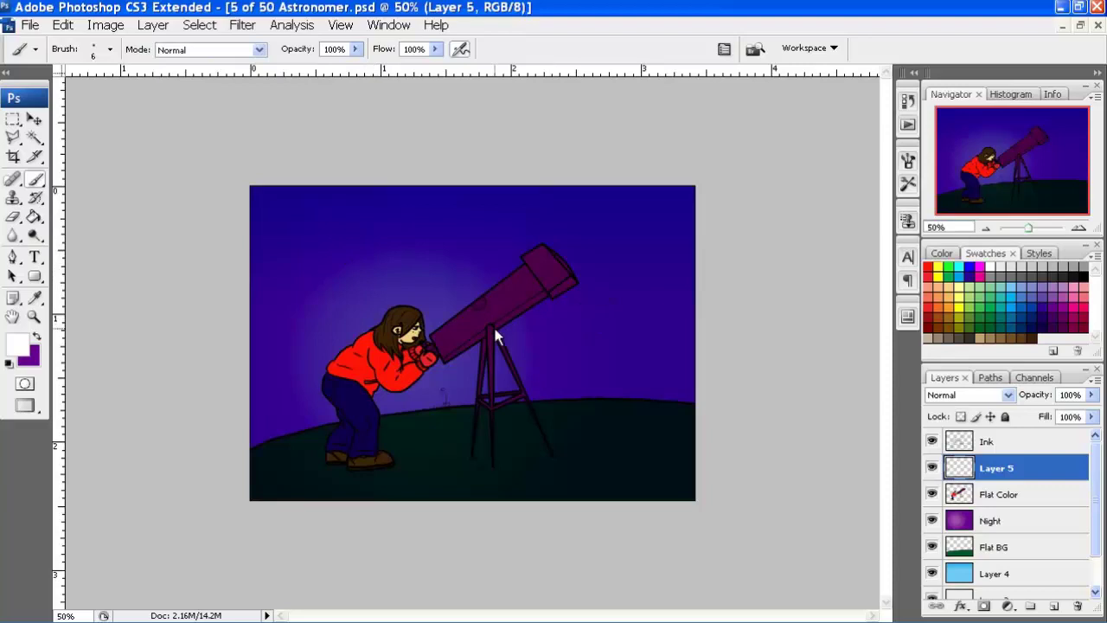
left_click(1078, 228)
left_click(1079, 227)
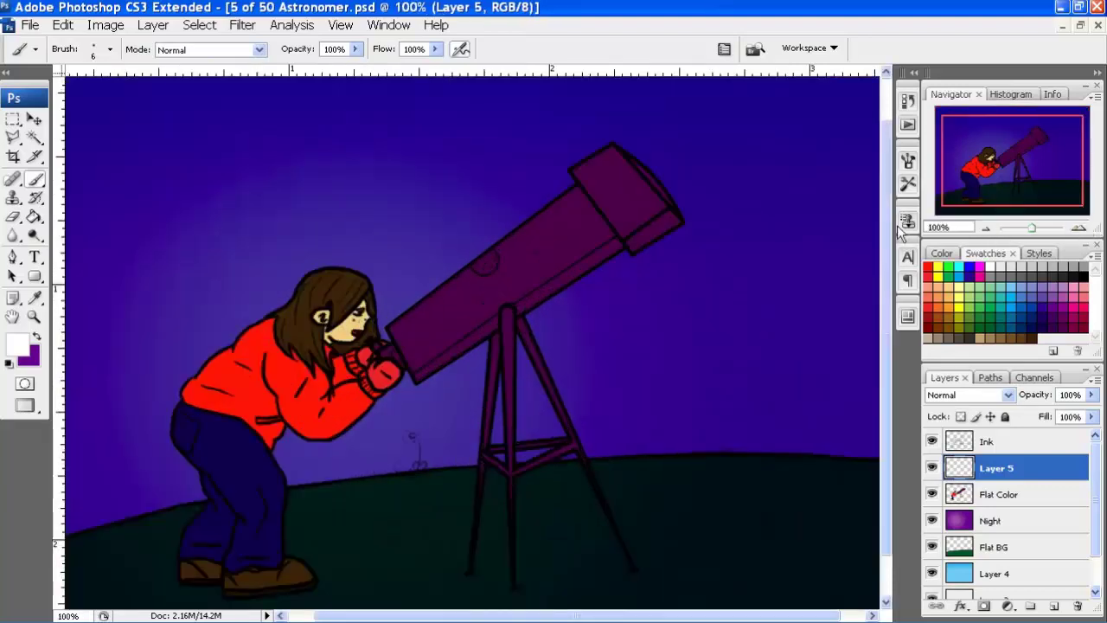
left_click(985, 228)
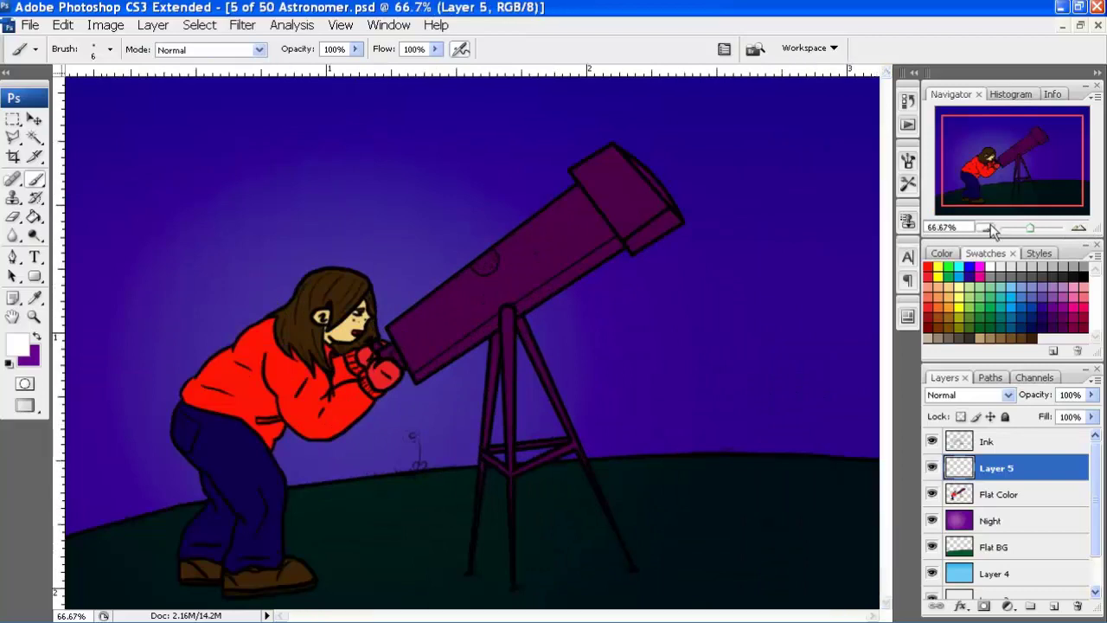
left_click(1022, 521)
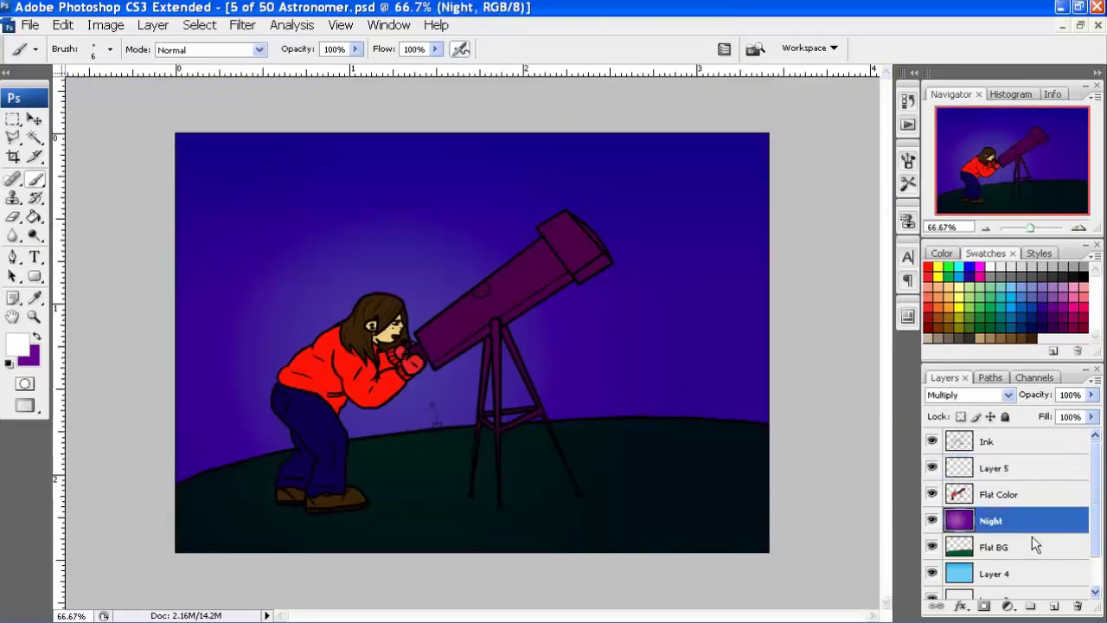
left_click_drag(1037, 470, 1045, 507)
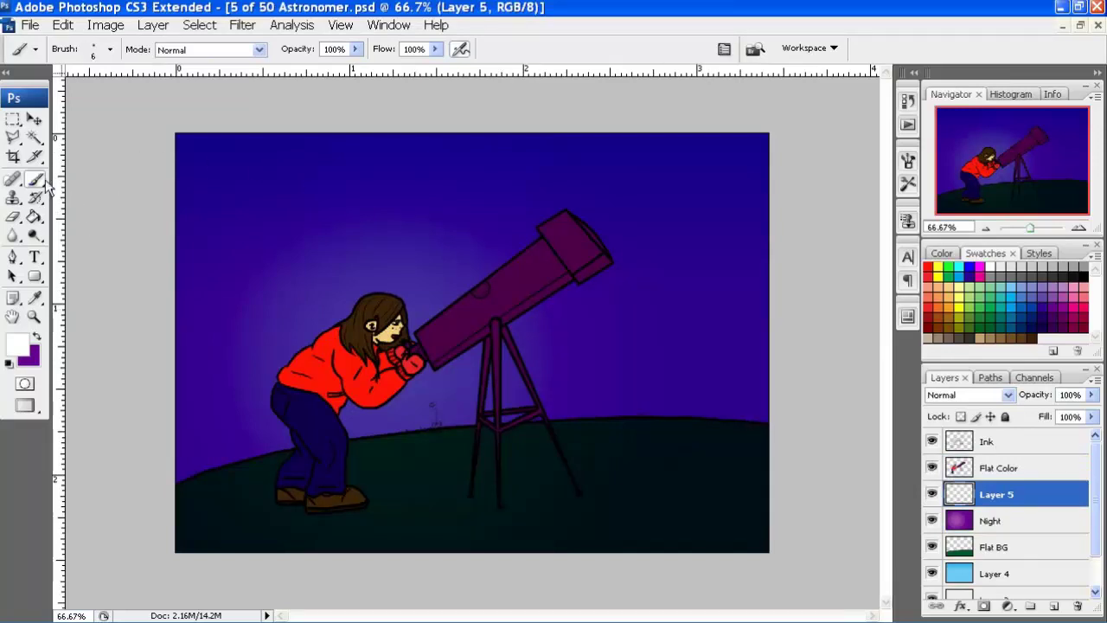
Choose the 42 px star brush preset
left_click(111, 50)
left_click_drag(262, 210, 265, 240)
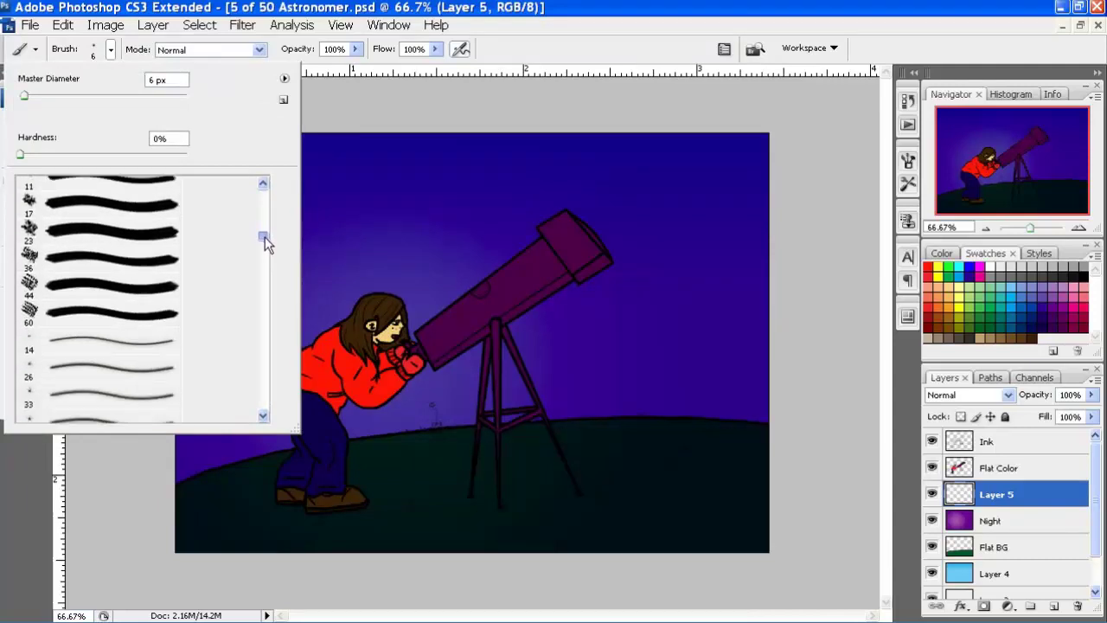
left_click(35, 327)
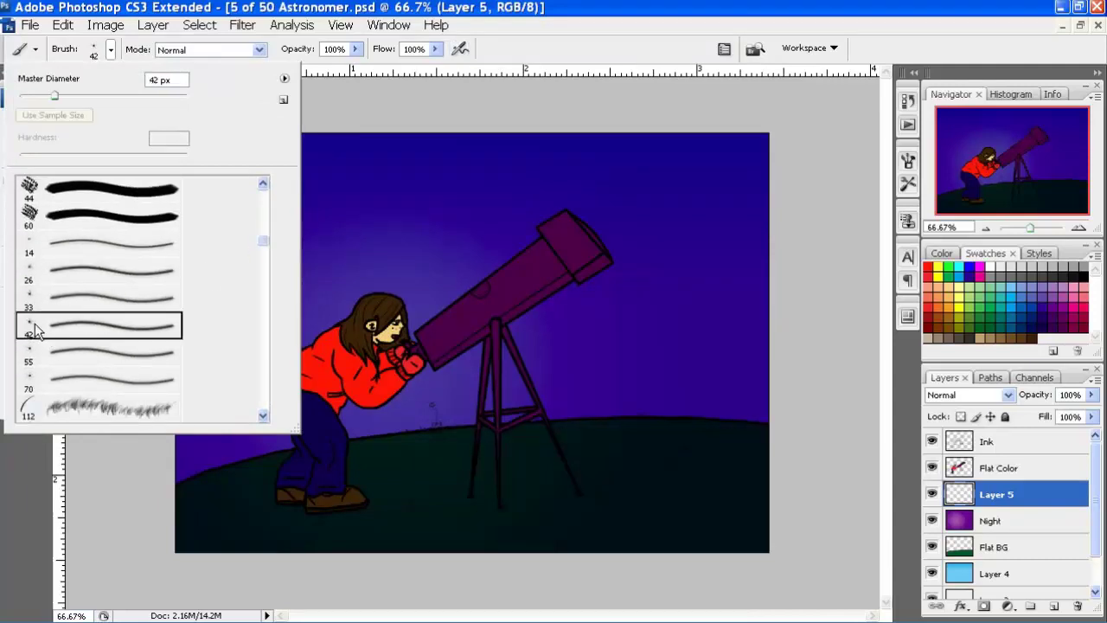
left_click(495, 125)
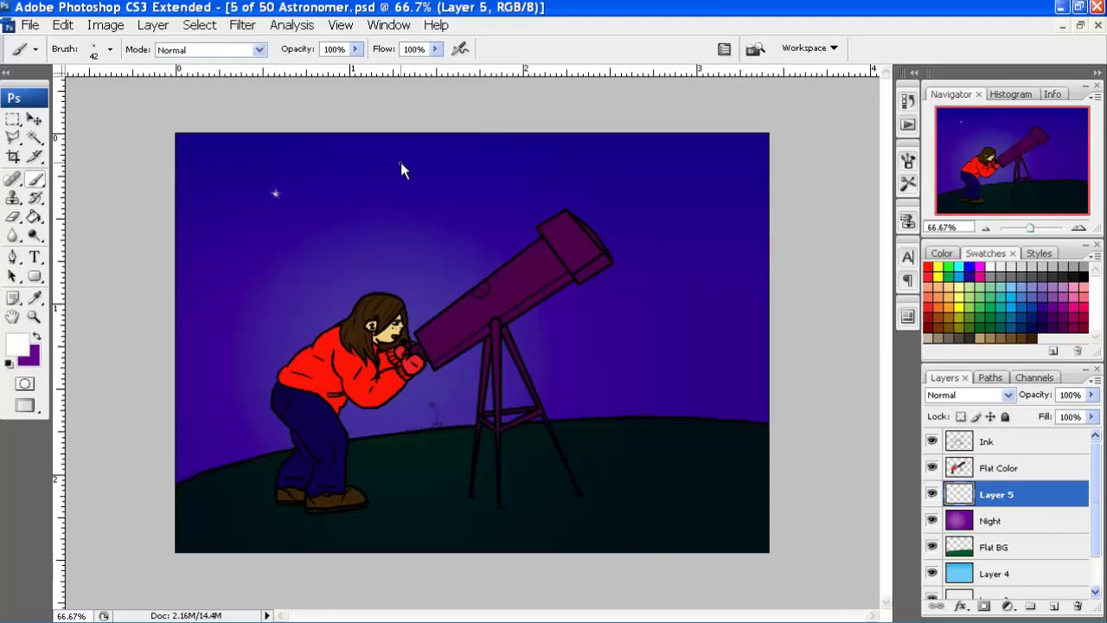
Stamp seven white stars across the night sky on Layer 5
left_click(366, 207)
left_click(593, 148)
left_click(680, 215)
left_click(740, 146)
left_click(205, 144)
left_click(226, 272)
left_click(501, 165)
Tint the upper-sky star red and the top-right star pink
left_click(1012, 303)
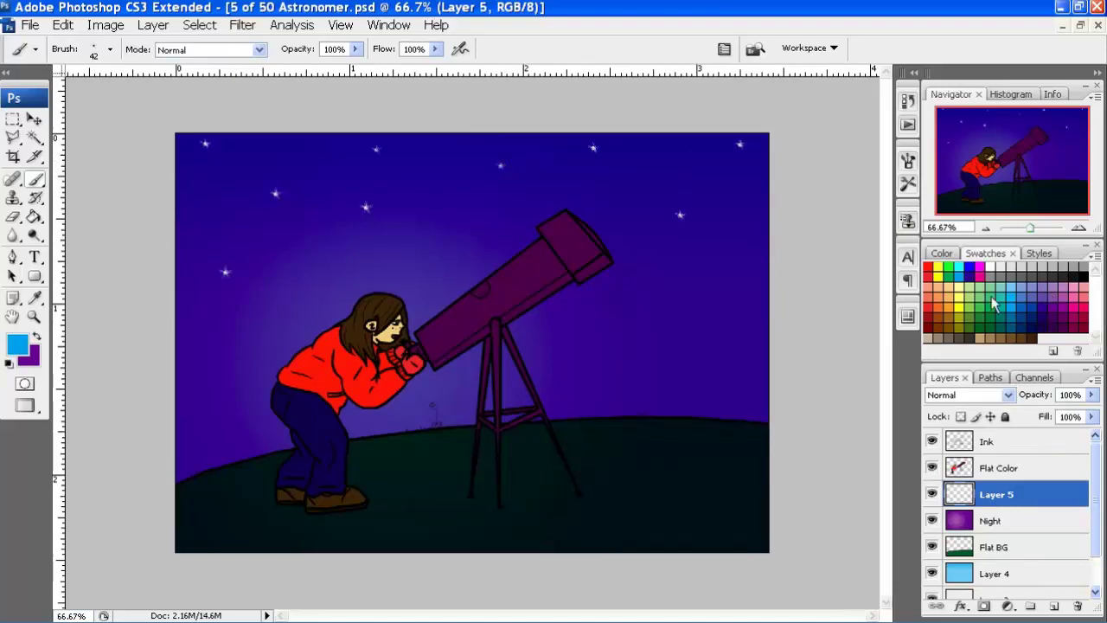
left_click(929, 273)
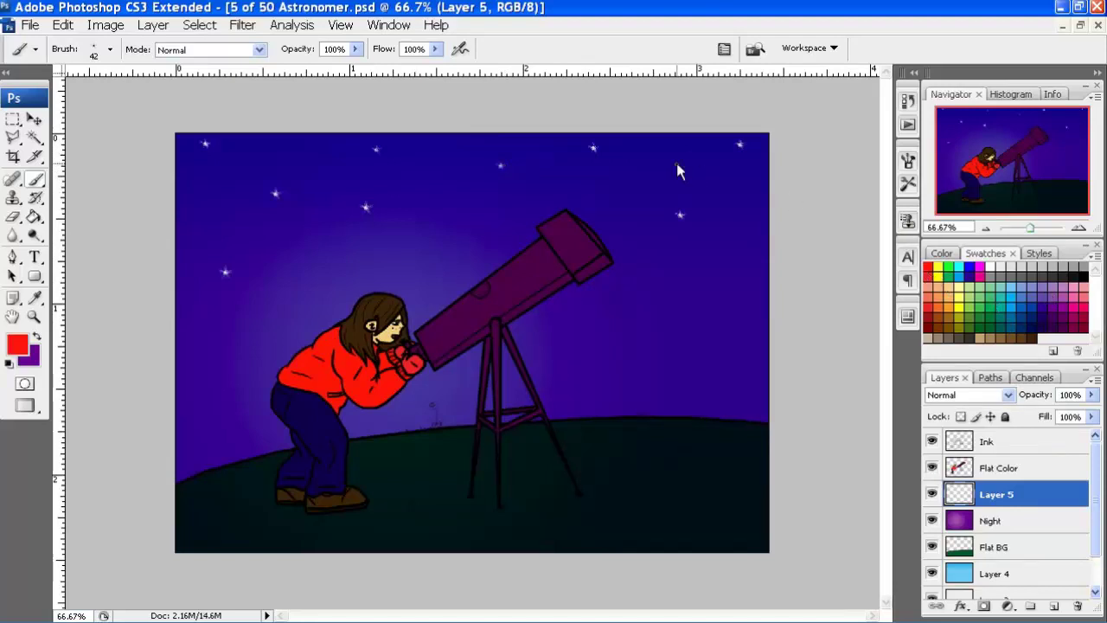
left_click(593, 147)
left_click(1077, 314)
left_click(739, 144)
Zoom in on the flower and set a dark green 3 px hard brush on Flat BG
key("z")
left_click_drag(381, 381, 467, 441)
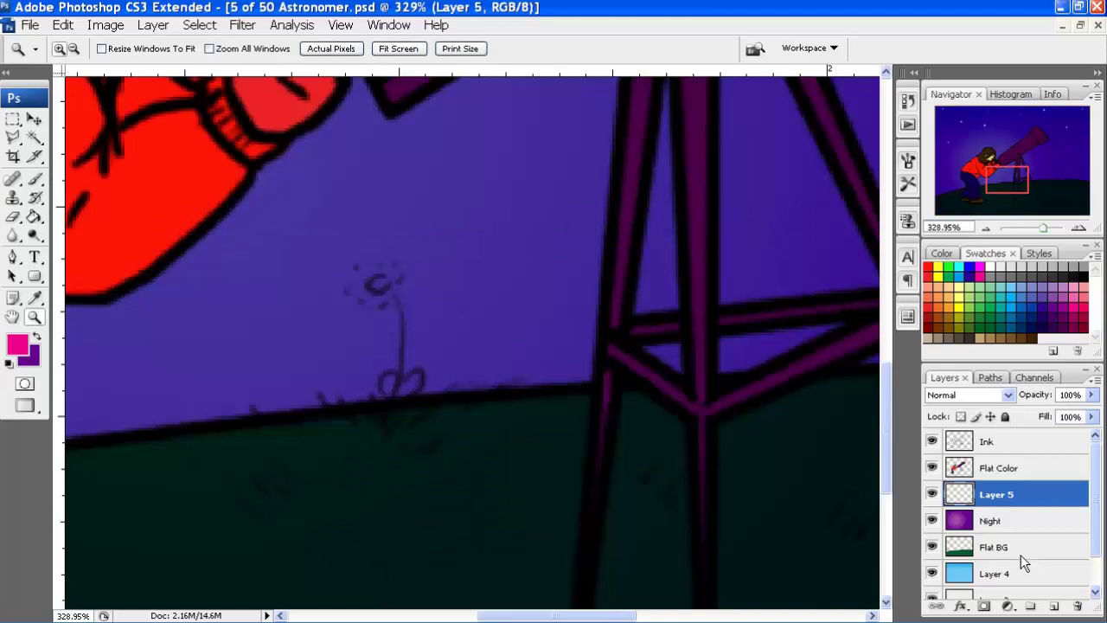
left_click(1020, 551)
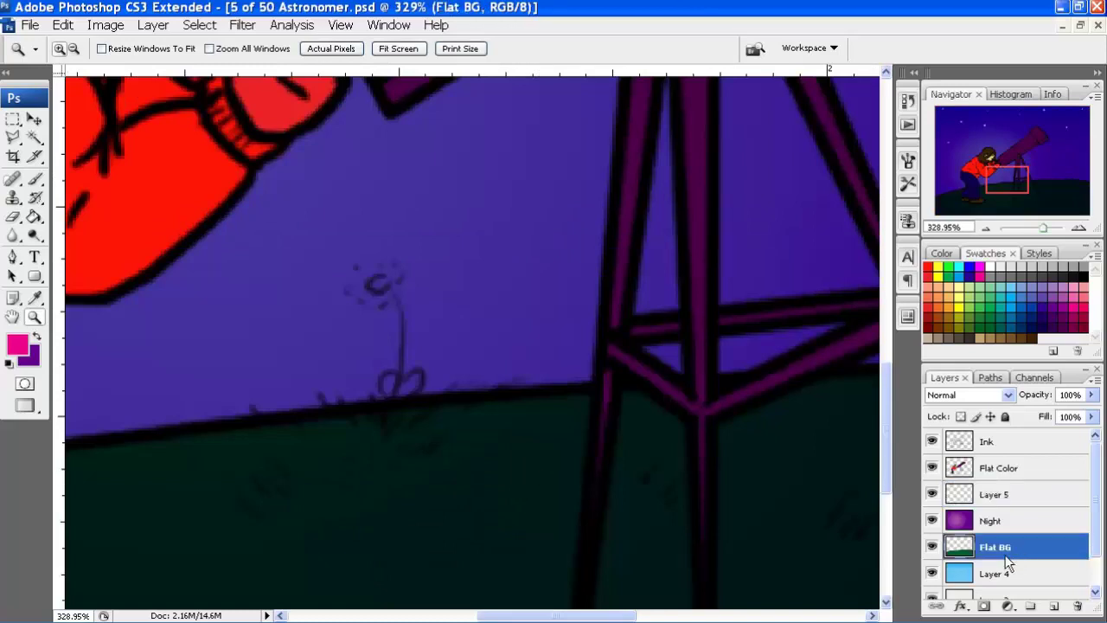
key("b")
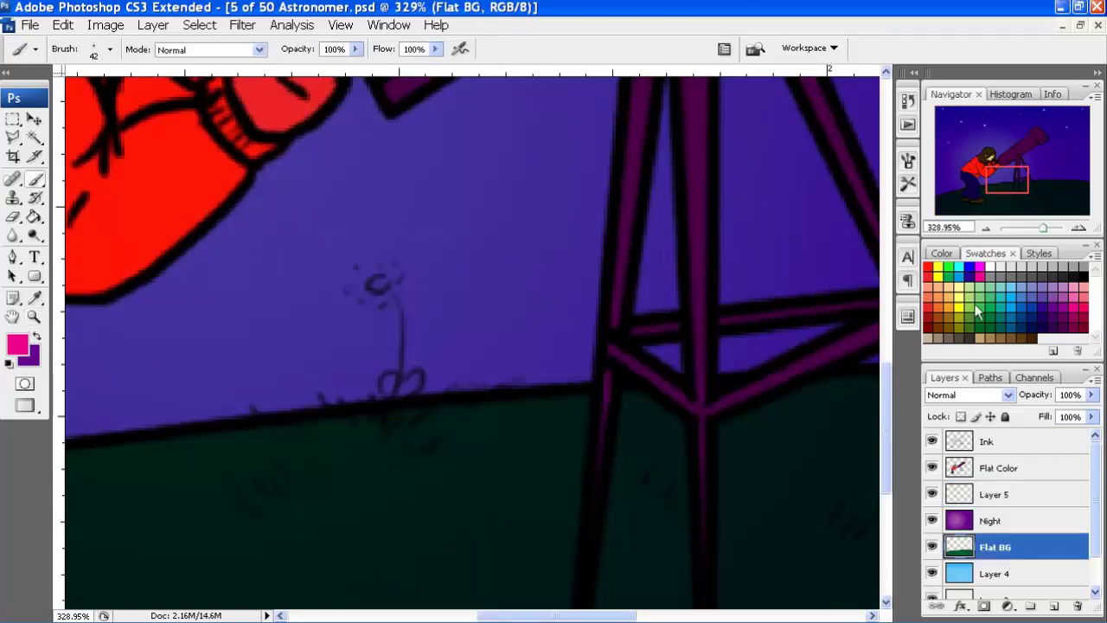
left_click(990, 311)
left_click(110, 49)
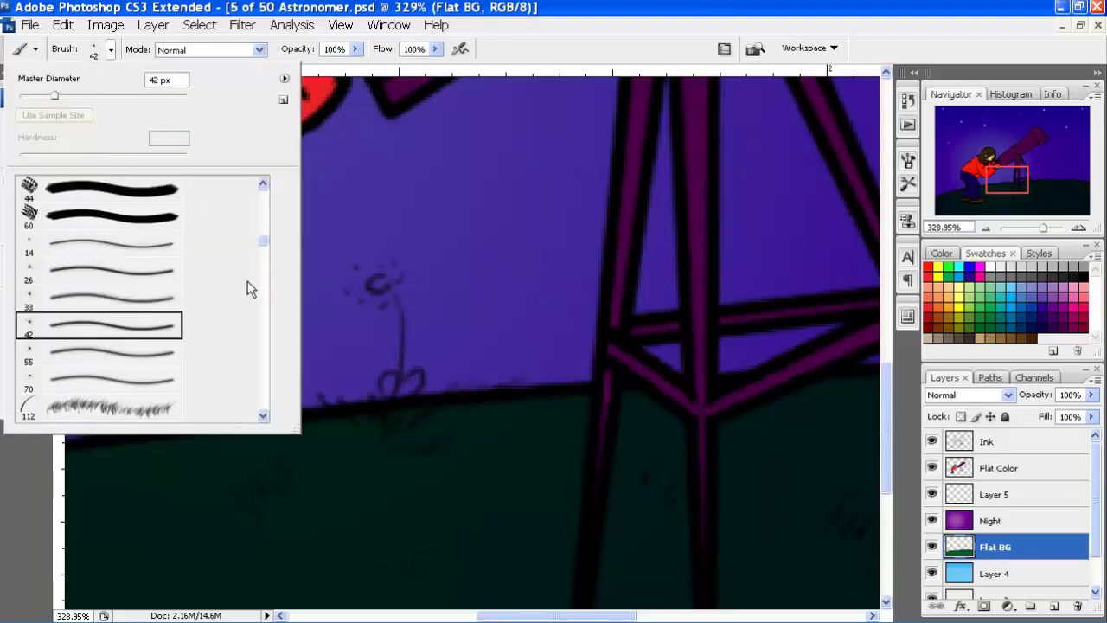
scroll(259, 242, "up", 5)
left_click(164, 227)
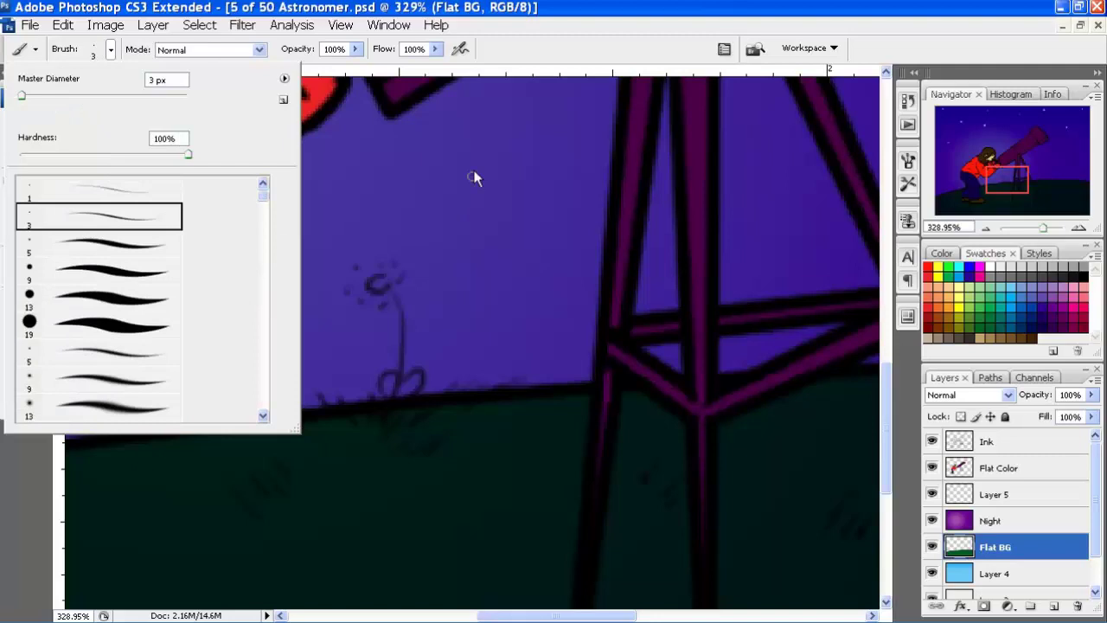
key("Return")
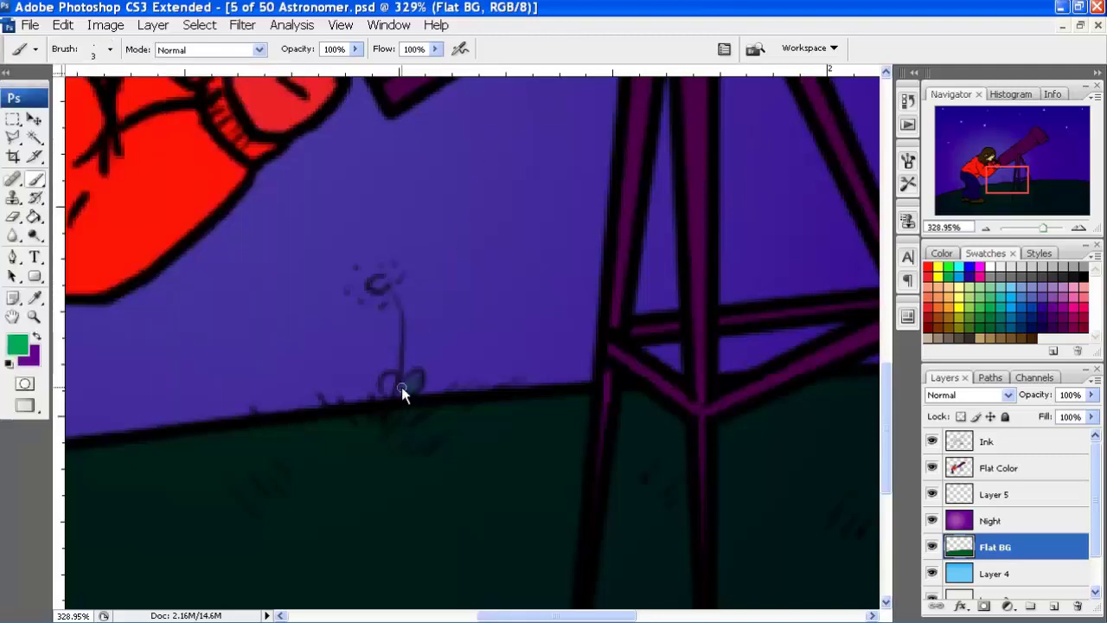
Paint the flower's leaves green and centre yellow, undoing a red petal stroke
left_click_drag(398, 390, 415, 385)
left_click(959, 297)
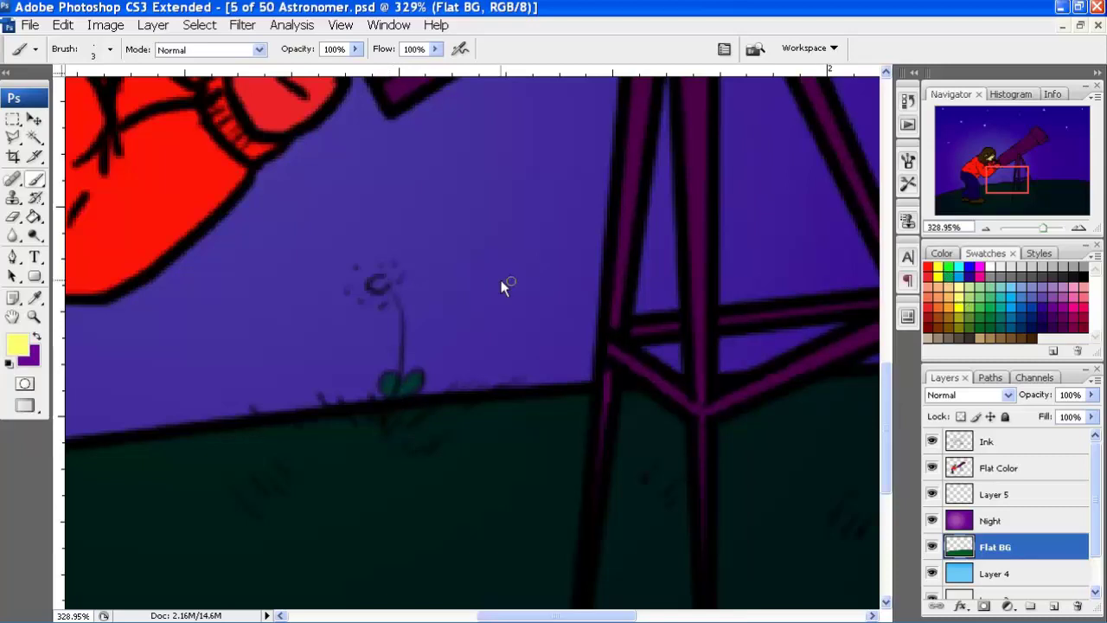
left_click(379, 282)
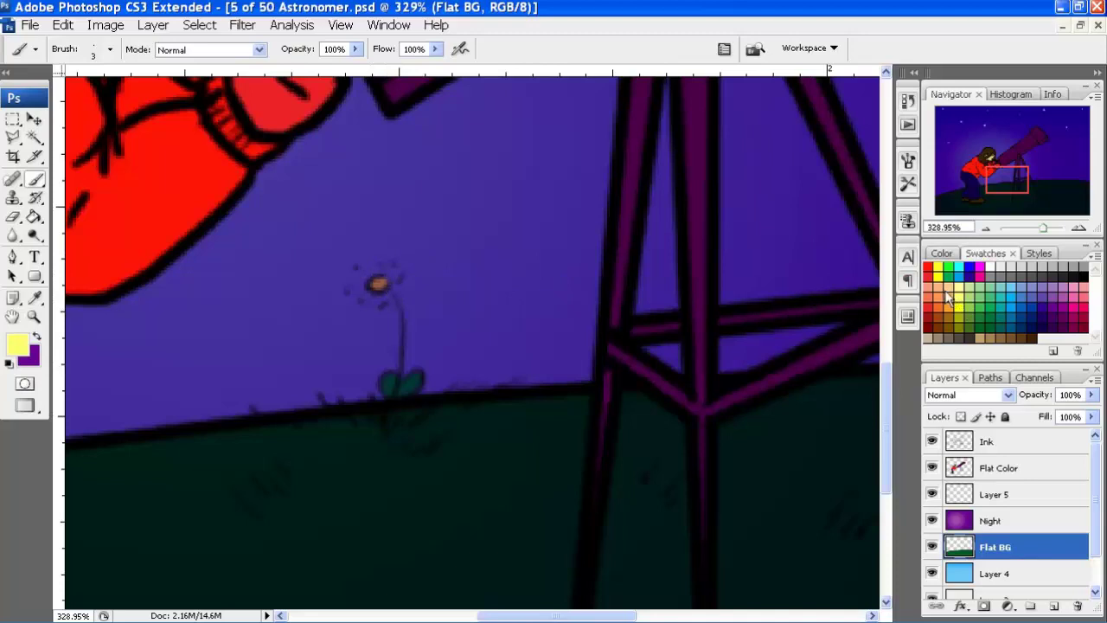
left_click(971, 273)
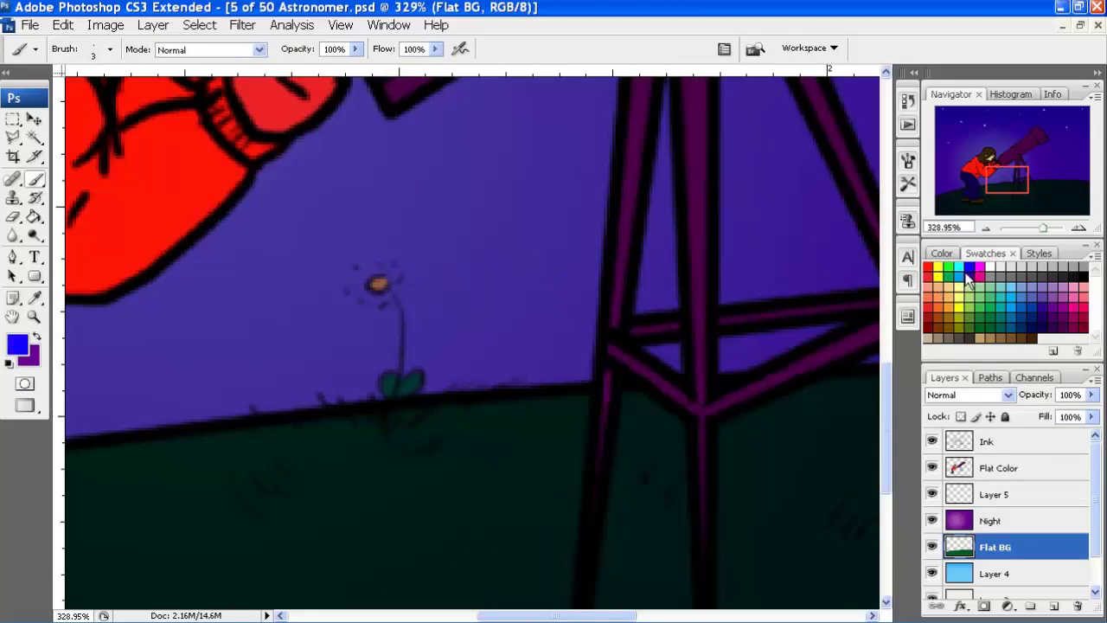
left_click(929, 278)
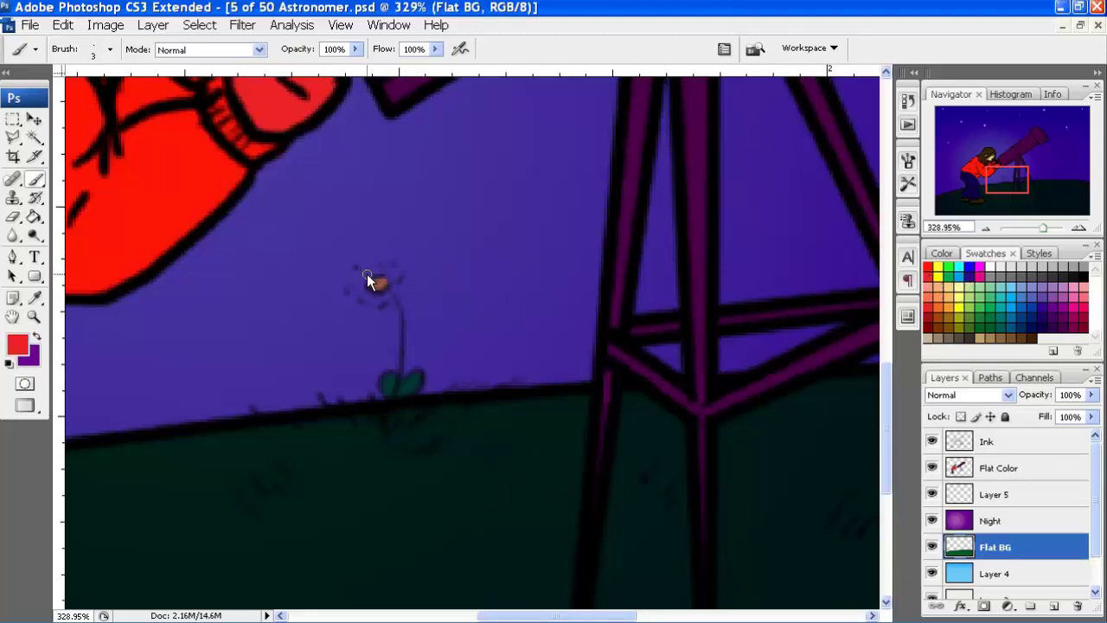
left_click_drag(359, 281, 357, 292)
key("ctrl+z")
Paint translucent white at 44% opacity over the flower's left petal and centre
left_click(990, 269)
left_click_drag(355, 49, 346, 70)
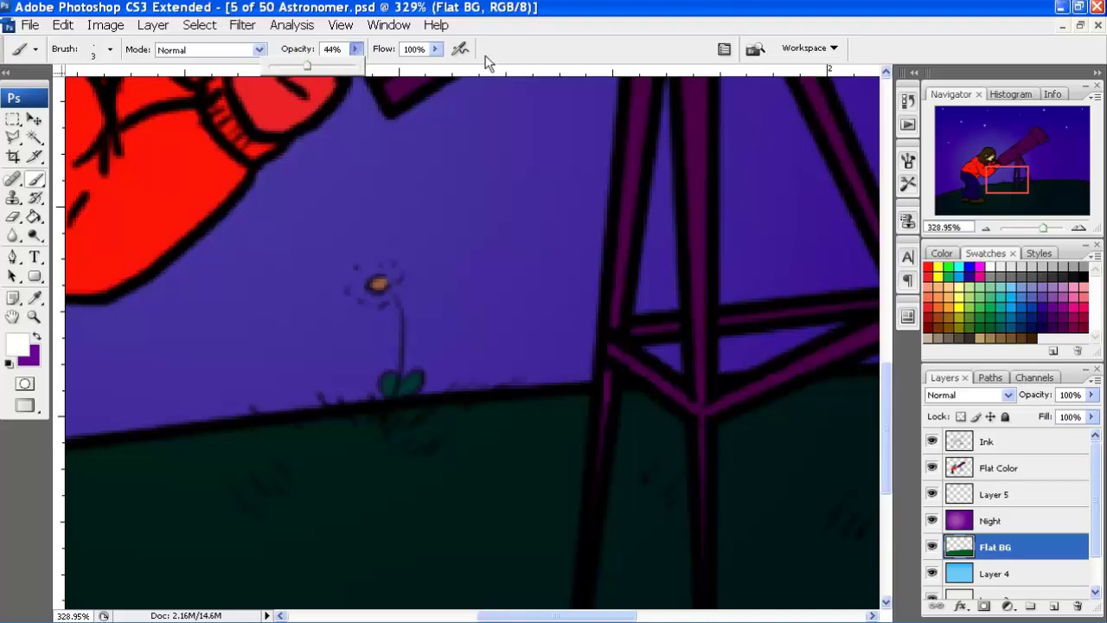
left_click(530, 62)
mouse_move(366, 280)
left_mouse_down()
mouse_move(376, 296)
mouse_move(369, 269)
left_mouse_up()
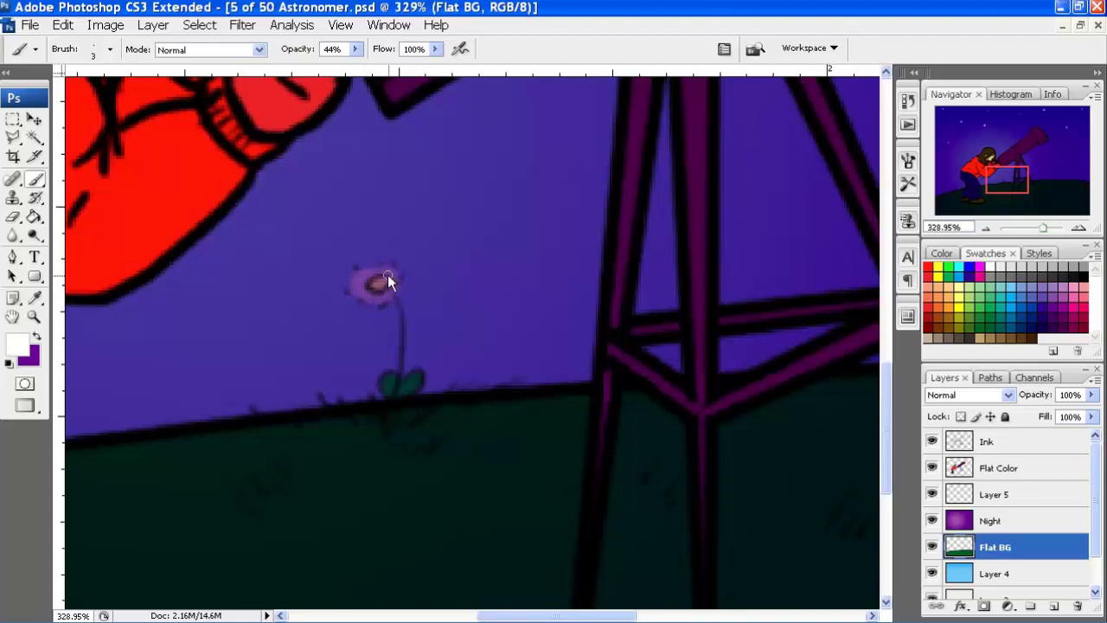
left_click_drag(356, 287, 369, 283)
left_click_drag(1014, 228, 1028, 229)
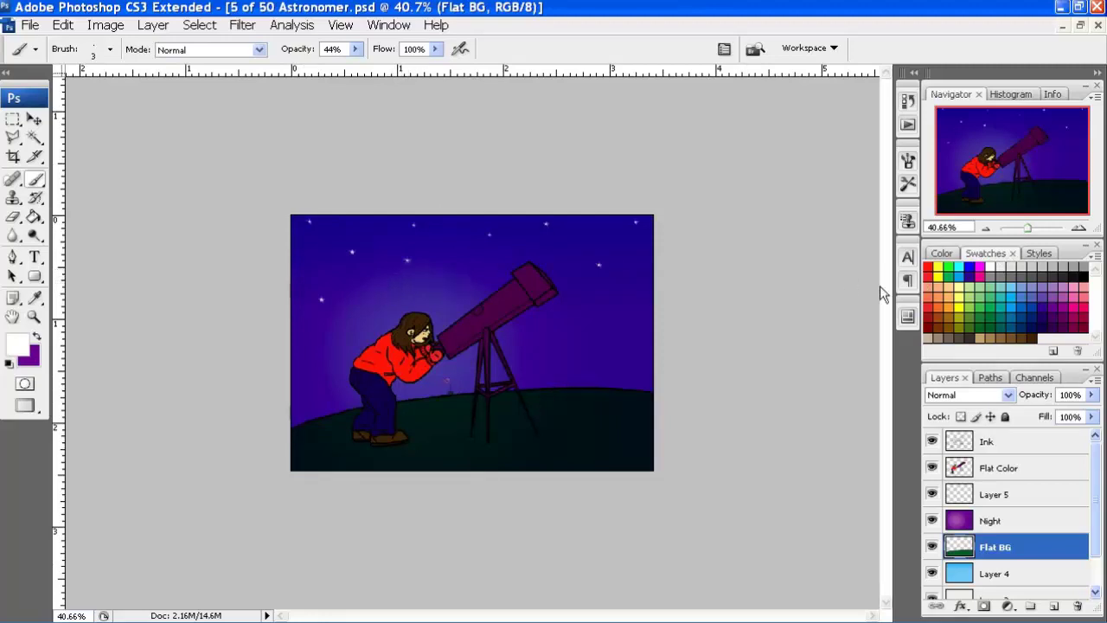
Add new Layer 6 above Flat Color at 200% zoom with a 5 px brush
left_click(1041, 469)
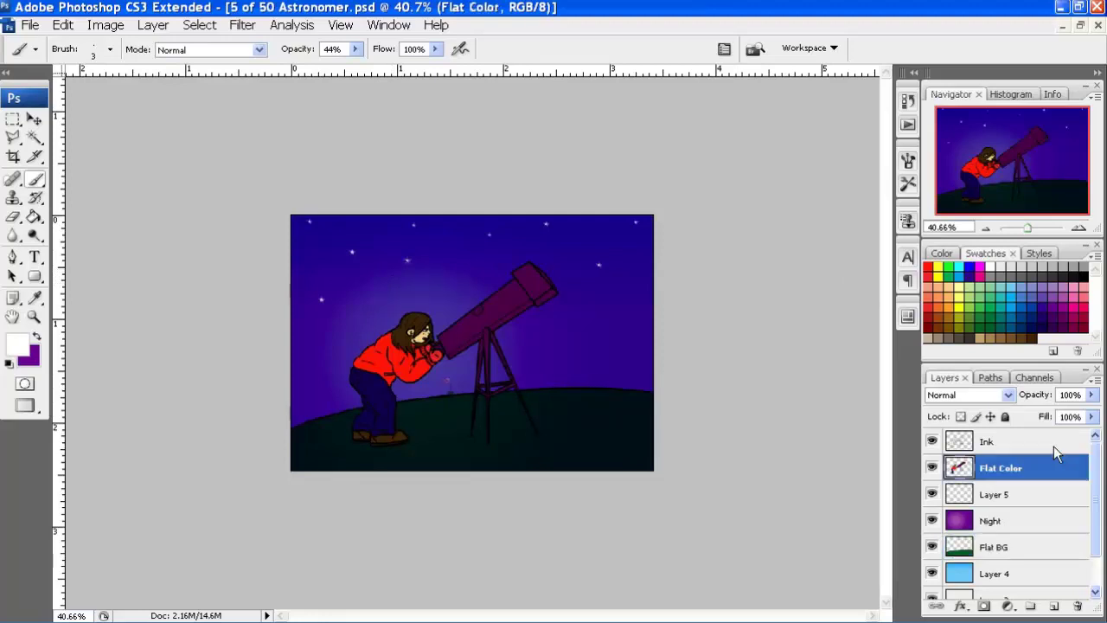
left_click(1081, 231)
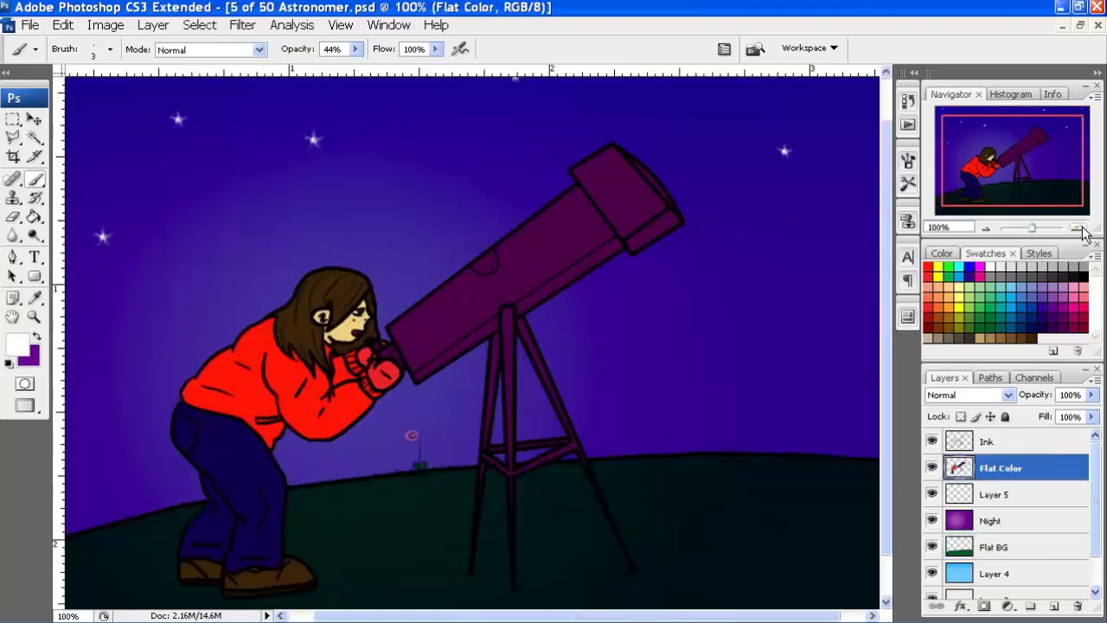
left_click(1080, 234)
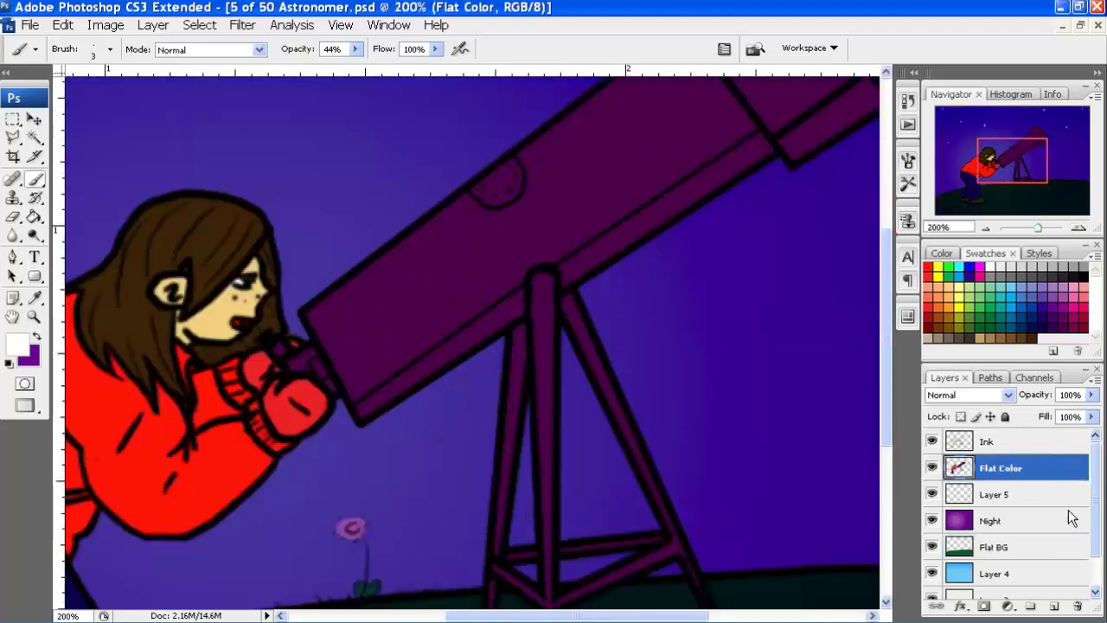
left_click(1053, 607)
left_click_drag(1006, 141, 1027, 138)
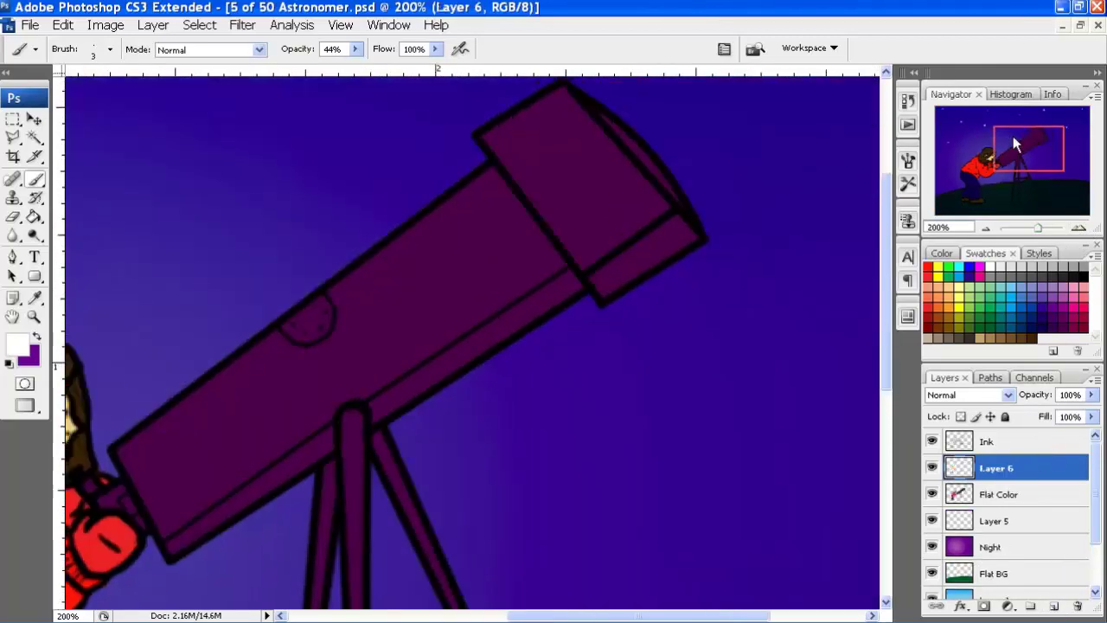
key("bracketright")
key("bracketright")
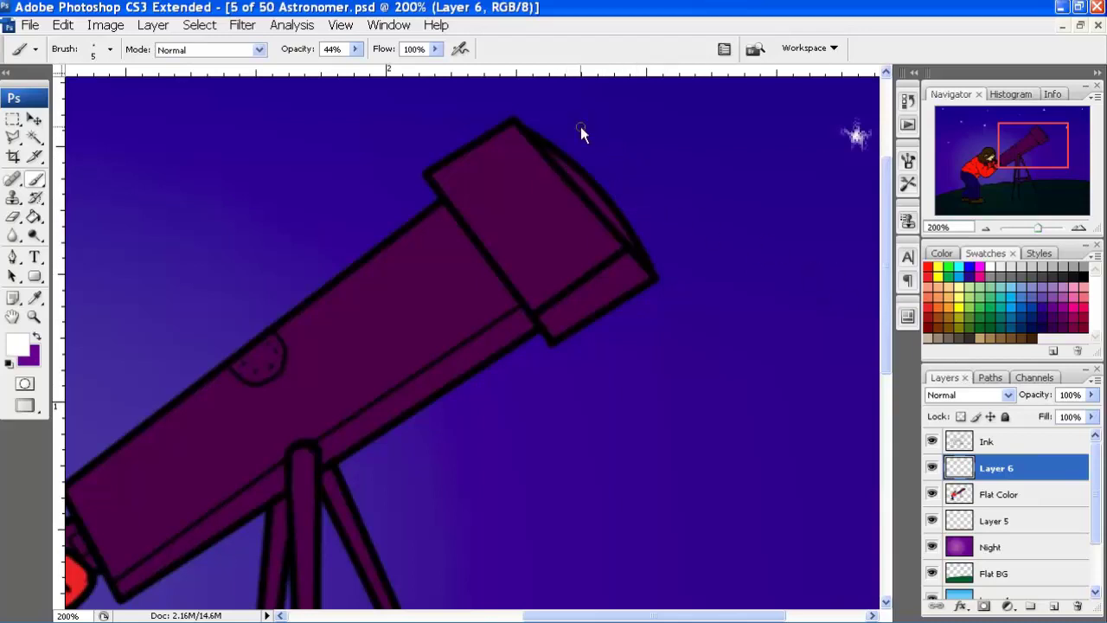
Paint white highlights on the lens rim, end cap top edge and tube joint
left_click_drag(547, 150, 601, 208)
left_click_drag(569, 161, 617, 229)
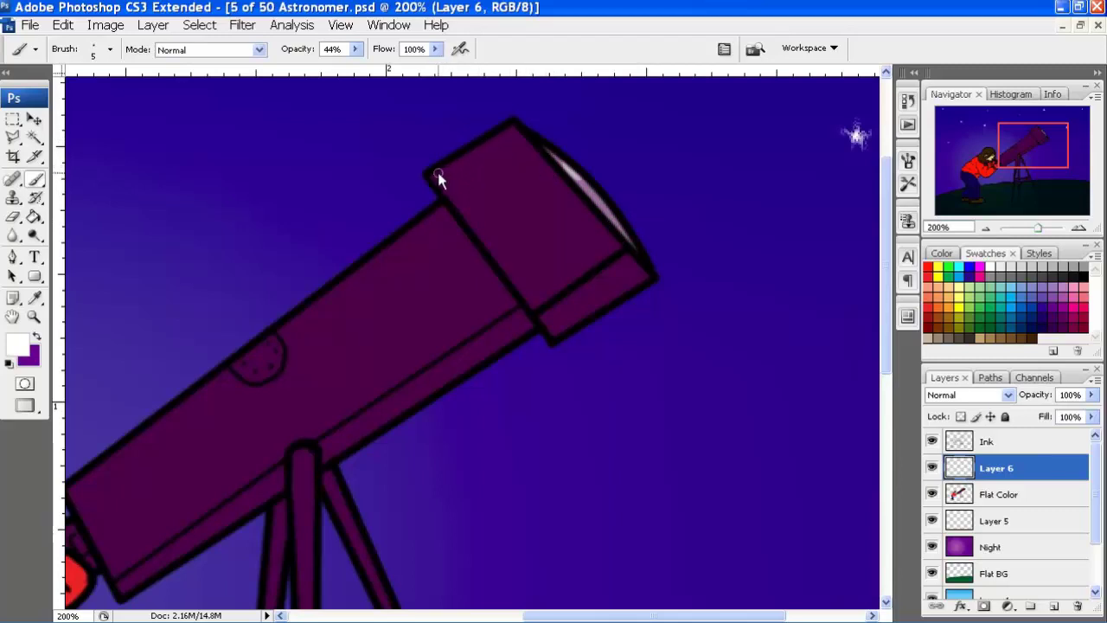
left_click_drag(432, 171, 515, 128)
key("ctrl+z")
left_click_drag(432, 179, 514, 130)
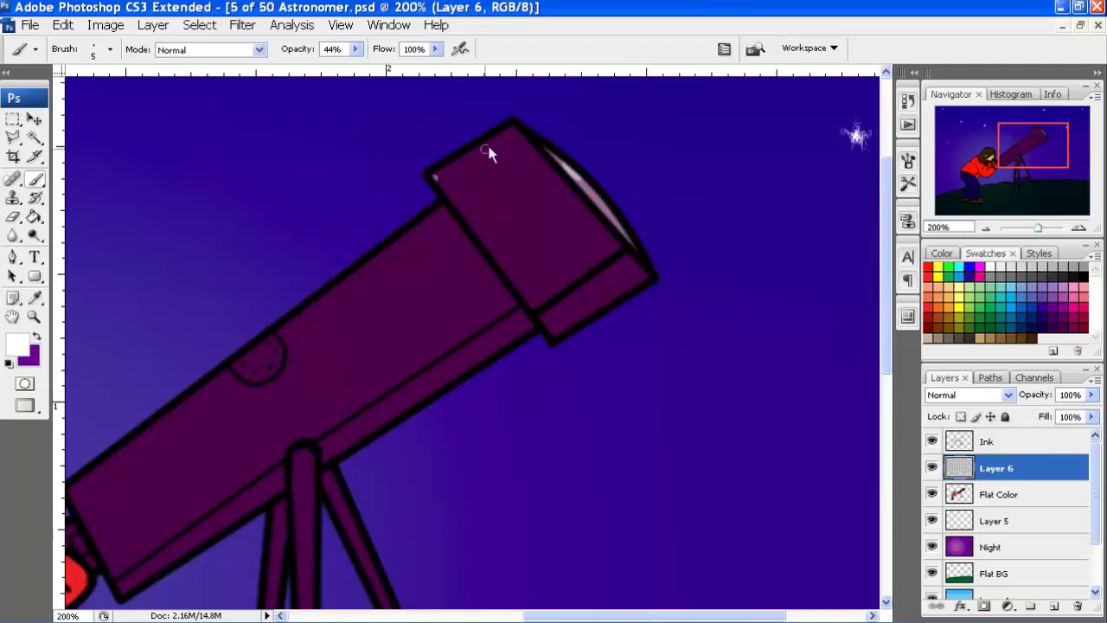
scroll(514, 130, "up", 3)
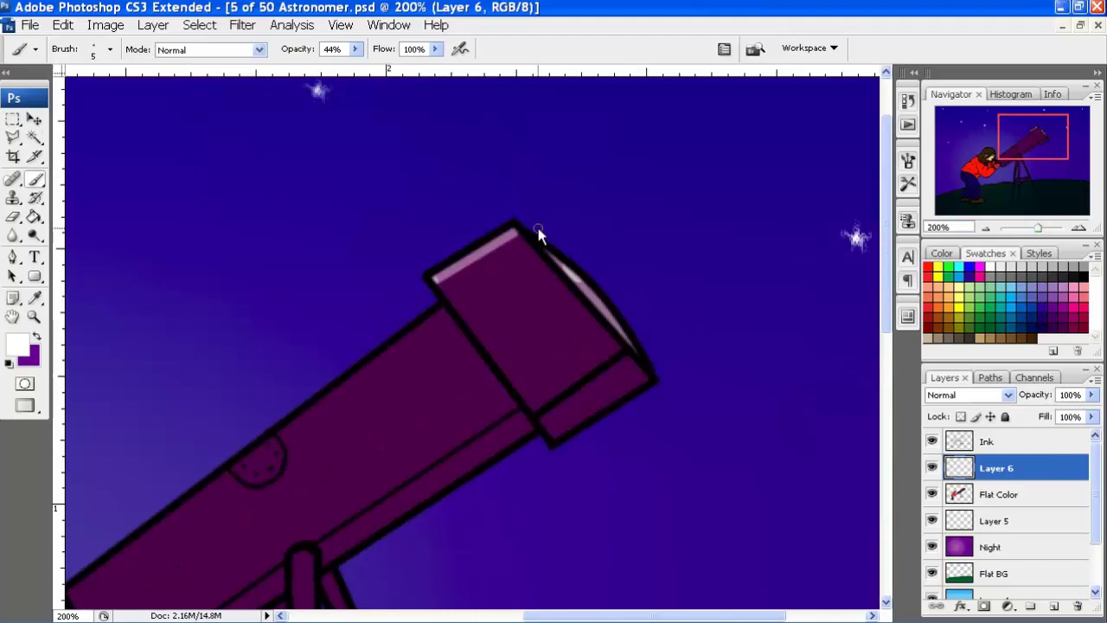
left_click(443, 309)
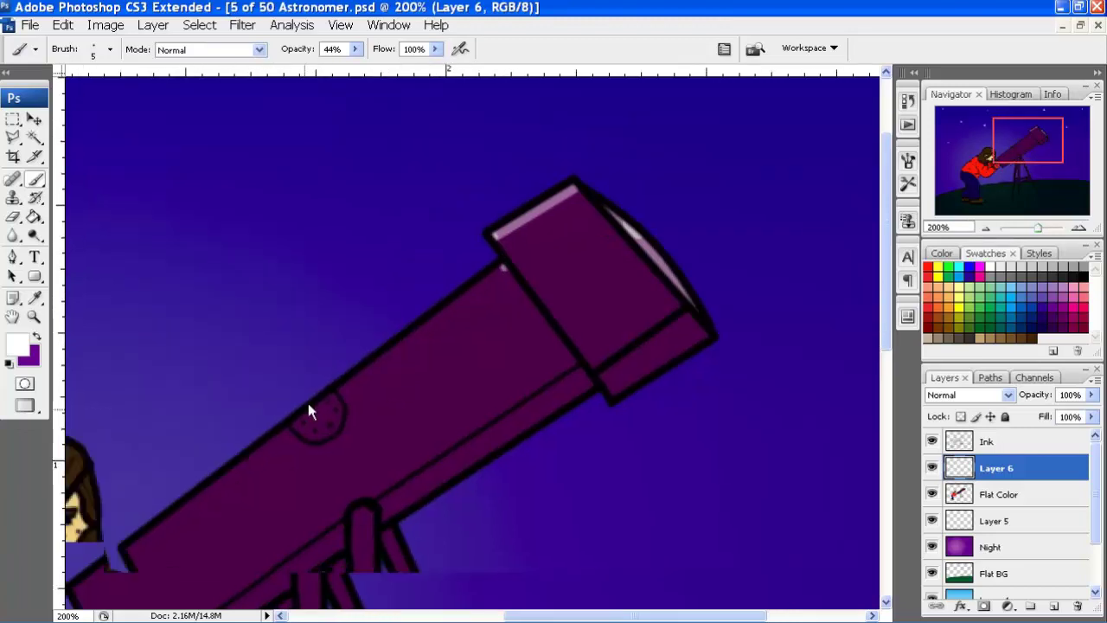
Highlight the telescope tube's top edge and the eyepiece beside the glove
left_click_drag(308, 403, 446, 339)
left_click(352, 407, "shift")
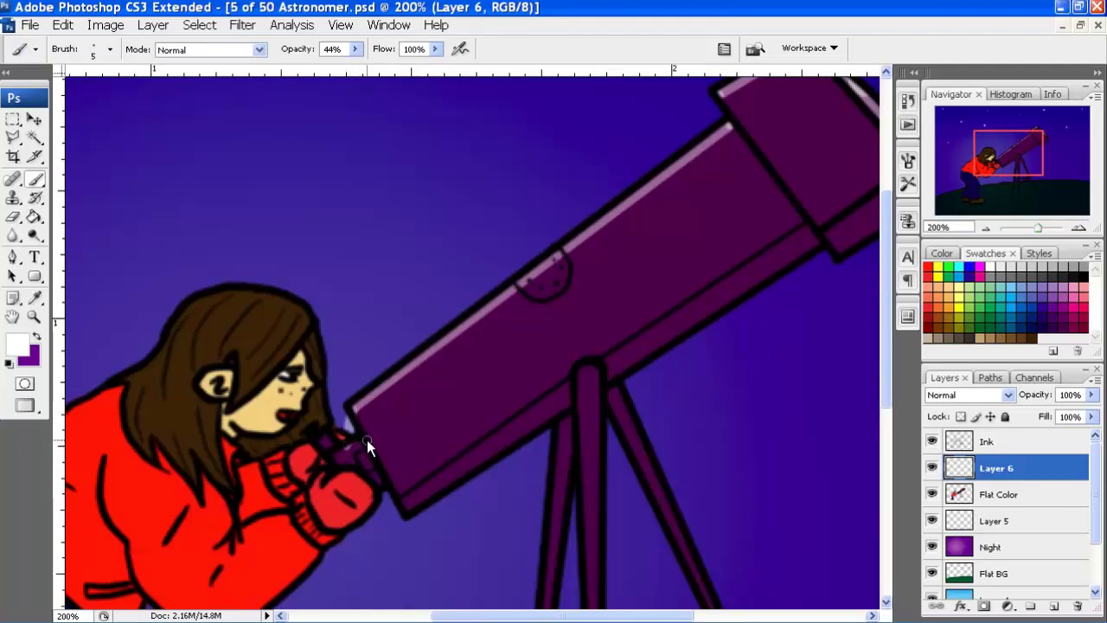
left_click_drag(361, 438, 329, 439)
Try and undo a highlight down the tripod's centre leg, then open the Extract filter
scroll(584, 381, "down", 1)
scroll(584, 381, "down", 4)
scroll(584, 385, "down", 1)
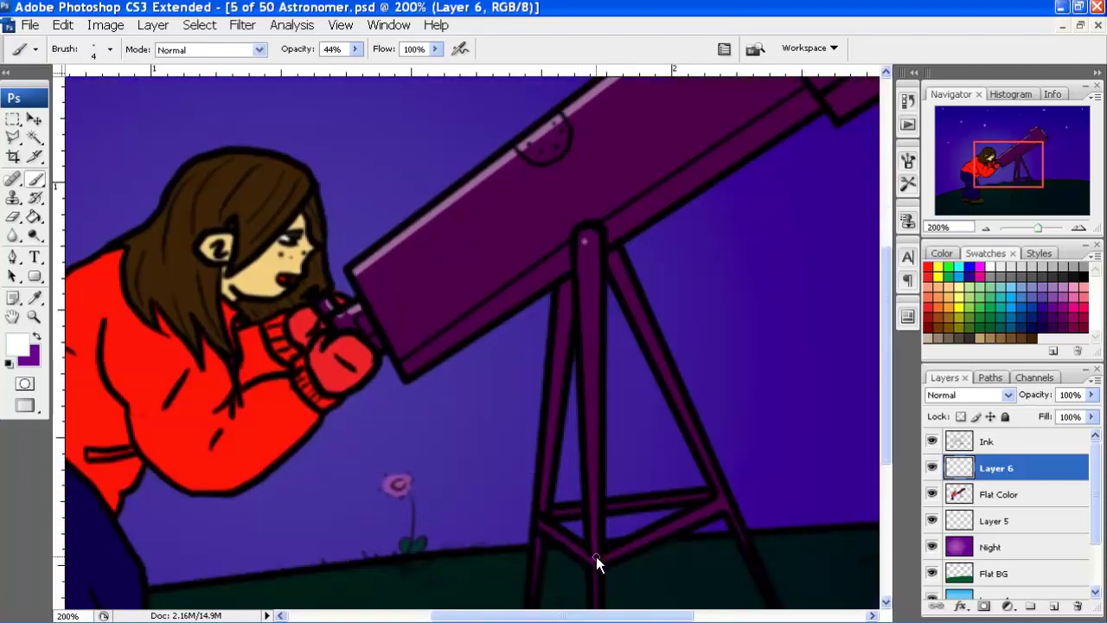
scroll(594, 558, "down", 3)
left_click(596, 580, "shift")
scroll(596, 583, "down", 10)
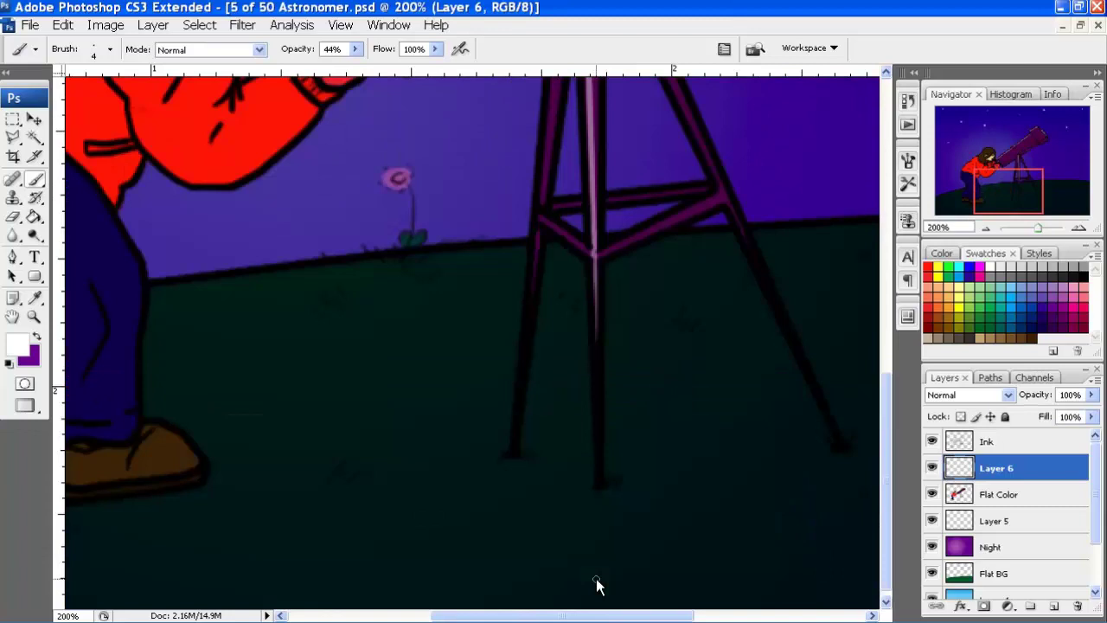
scroll(705, 337, "up", 3)
scroll(696, 346, "up", 3)
scroll(692, 344, "up", 3)
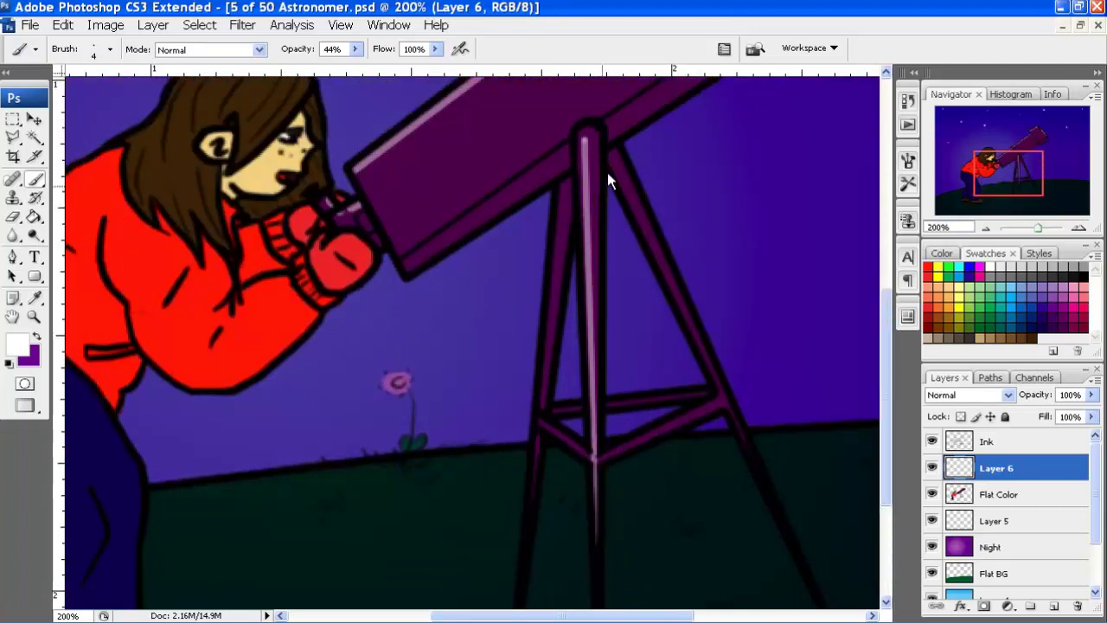
key("ctrl+z")
key("ctrl+alt+x")
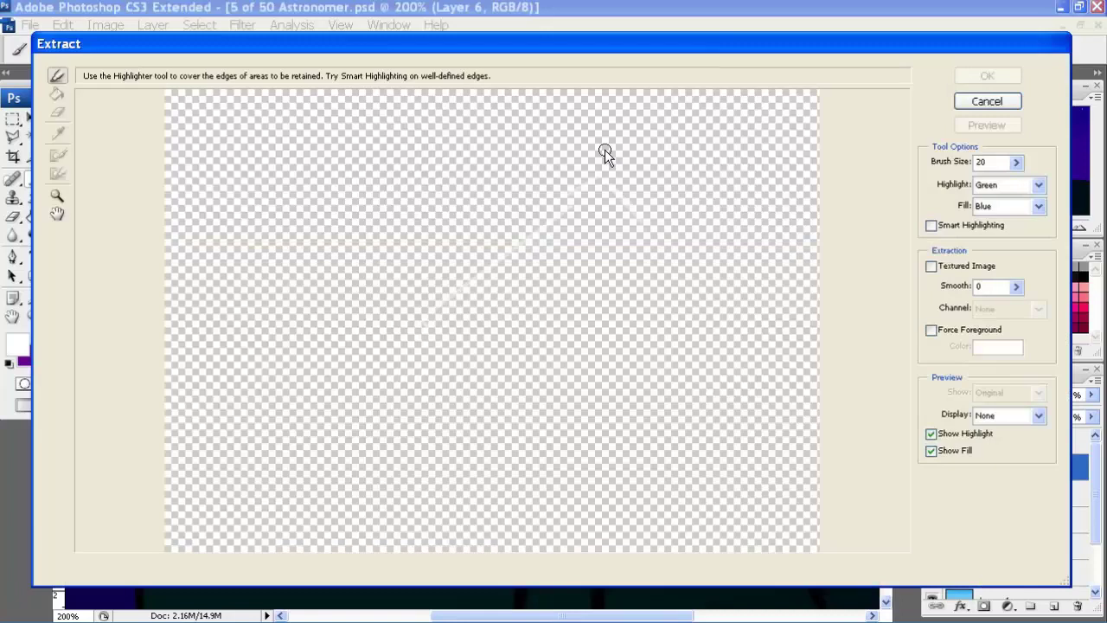
Cancel Extract and redraw the highlight down the tripod's centre leg
left_click(986, 102)
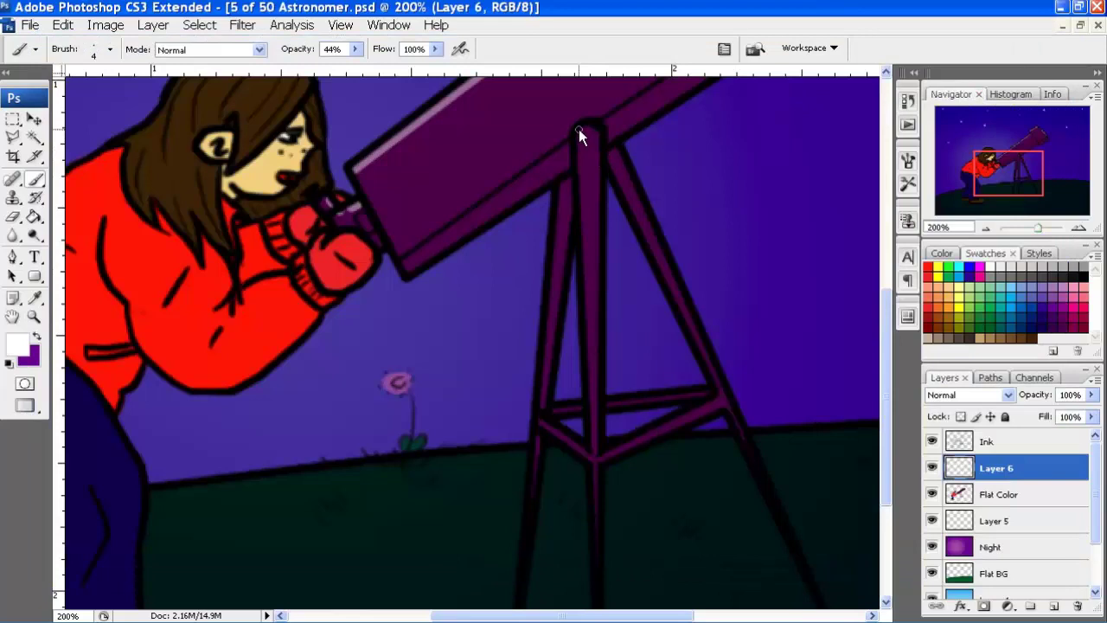
scroll(579, 190, "down", 1)
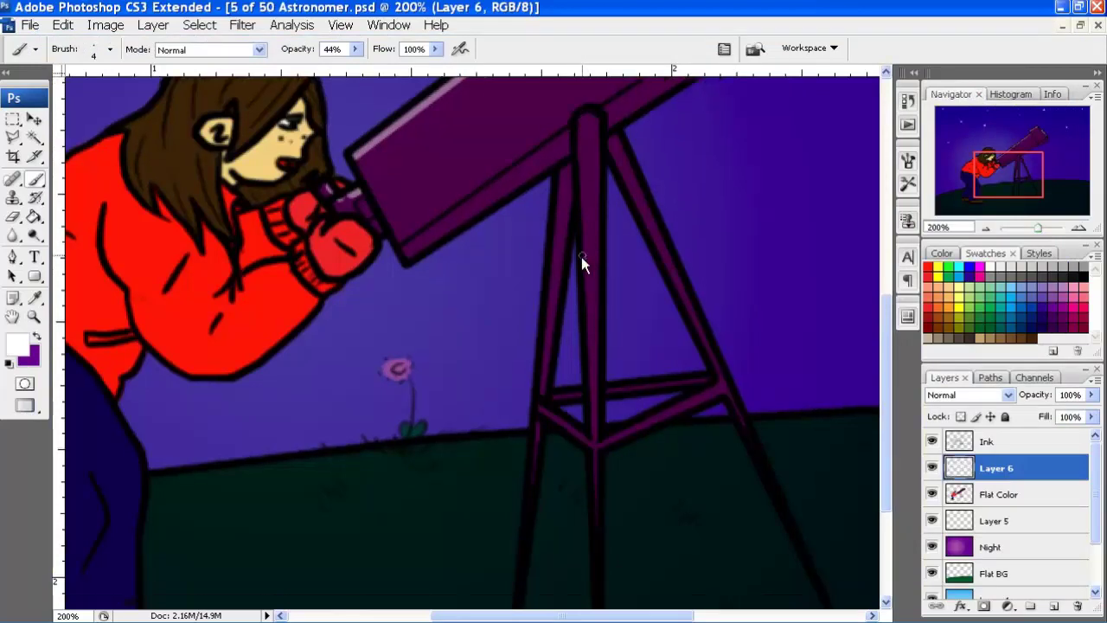
scroll(582, 257, "down", 4)
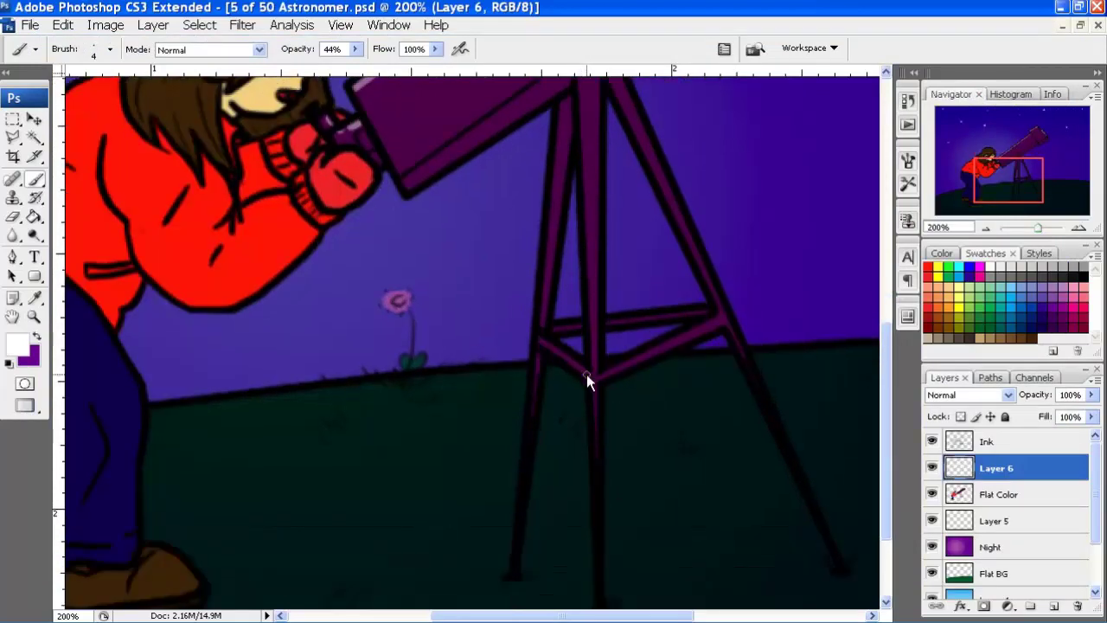
left_click(595, 473, "shift")
scroll(595, 466, "up", 3)
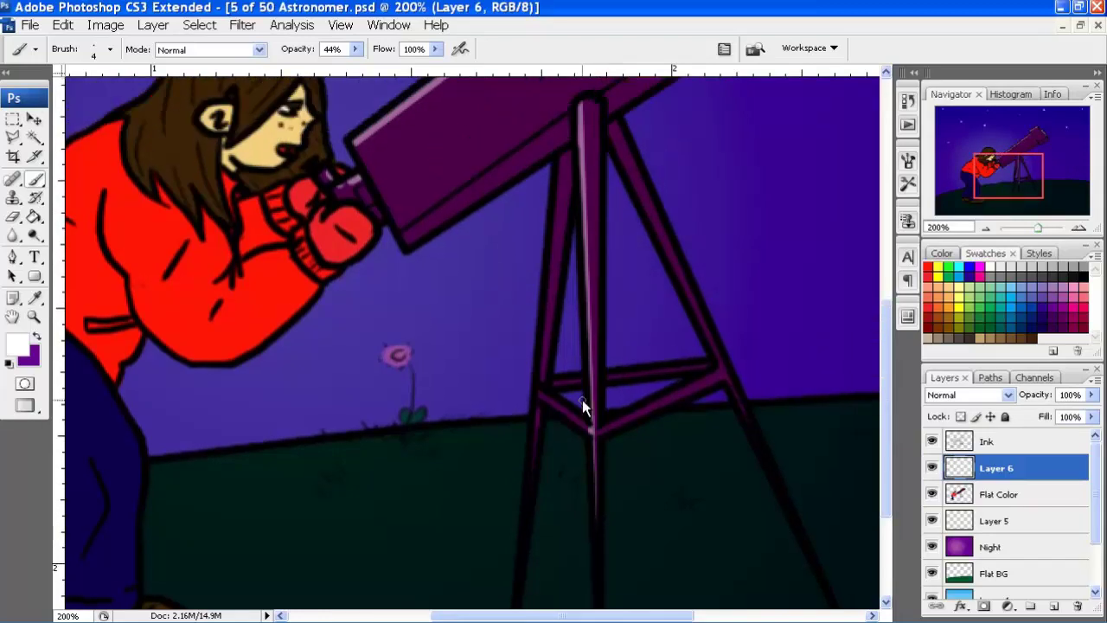
scroll(582, 399, "up", 5)
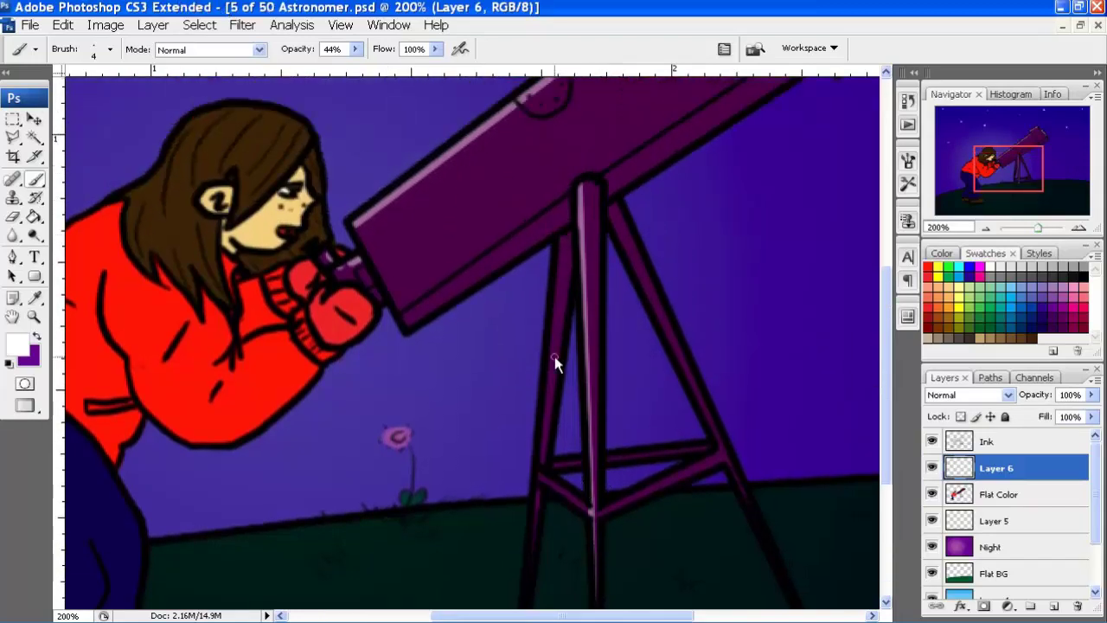
Add highlights along the tripod's left leg and atop its right leg
scroll(553, 371, "down", 5)
scroll(527, 432, "down", 2)
left_click(527, 458, "shift")
scroll(571, 433, "up", 3)
scroll(570, 432, "up", 1)
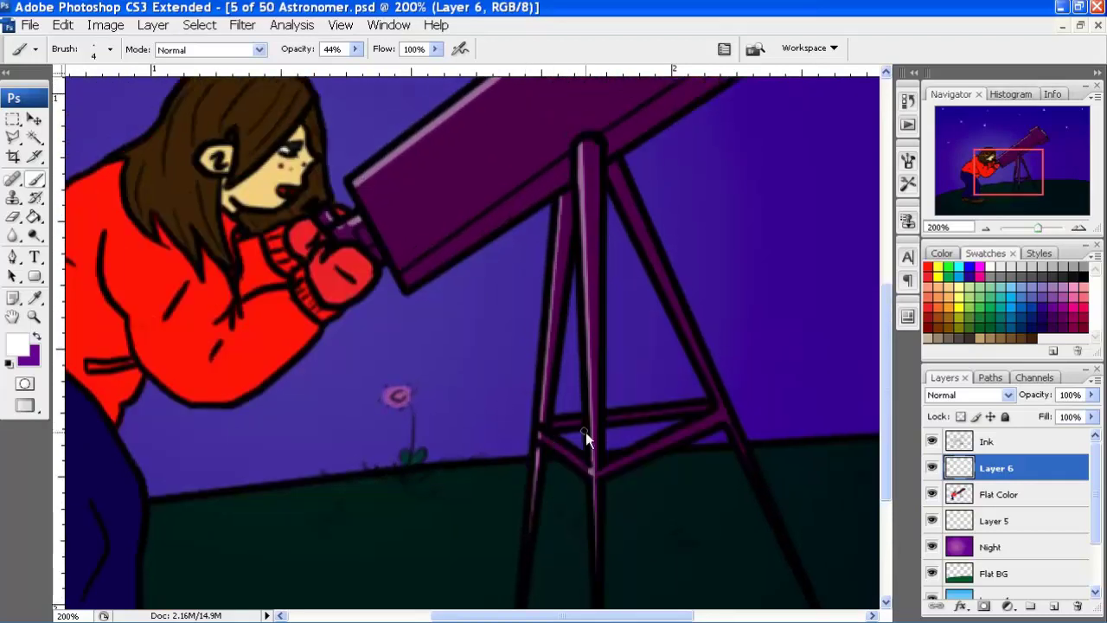
scroll(585, 431, "up", 2)
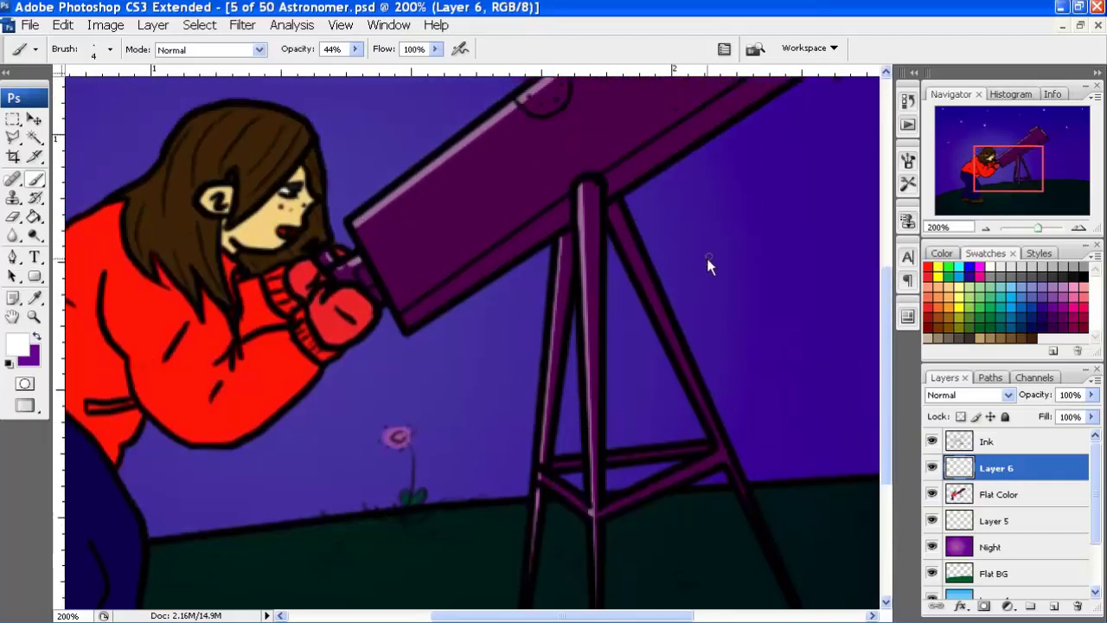
left_click(615, 204)
scroll(778, 560, "down", 3)
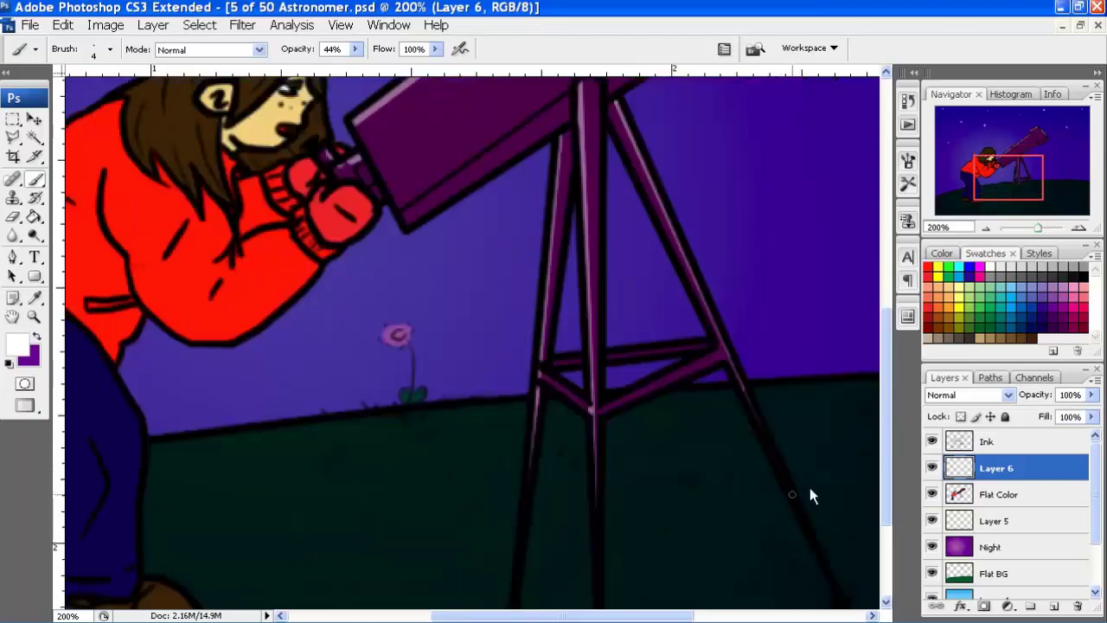
scroll(519, 346, "up", 5)
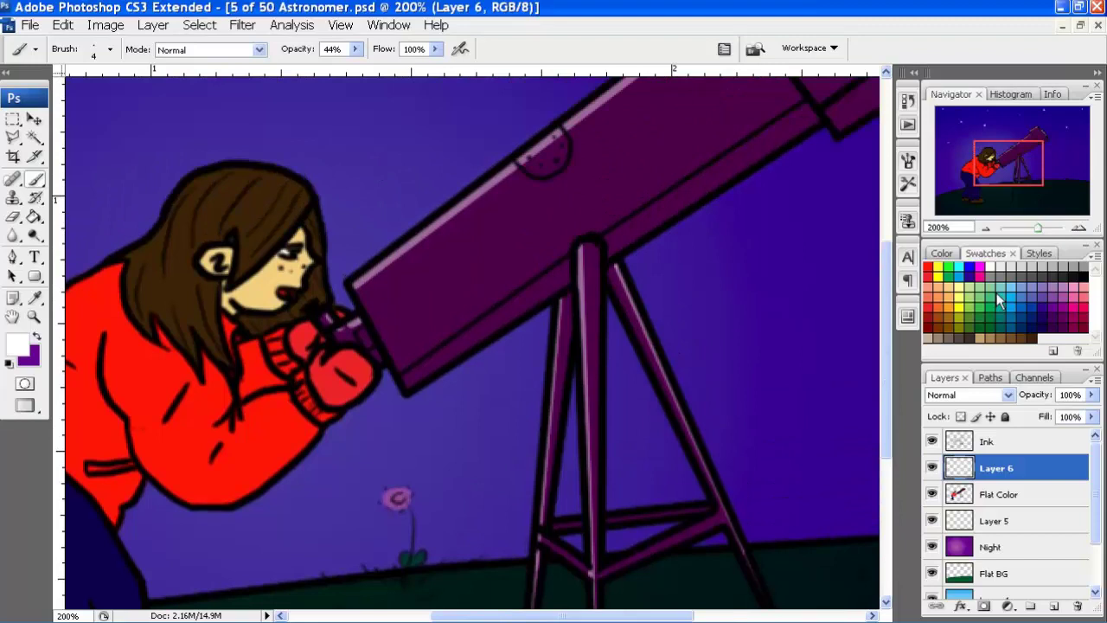
Set Layer 6 to Overlay, view at 100%, and pick 95% Gray as paint colour
left_click(1003, 395)
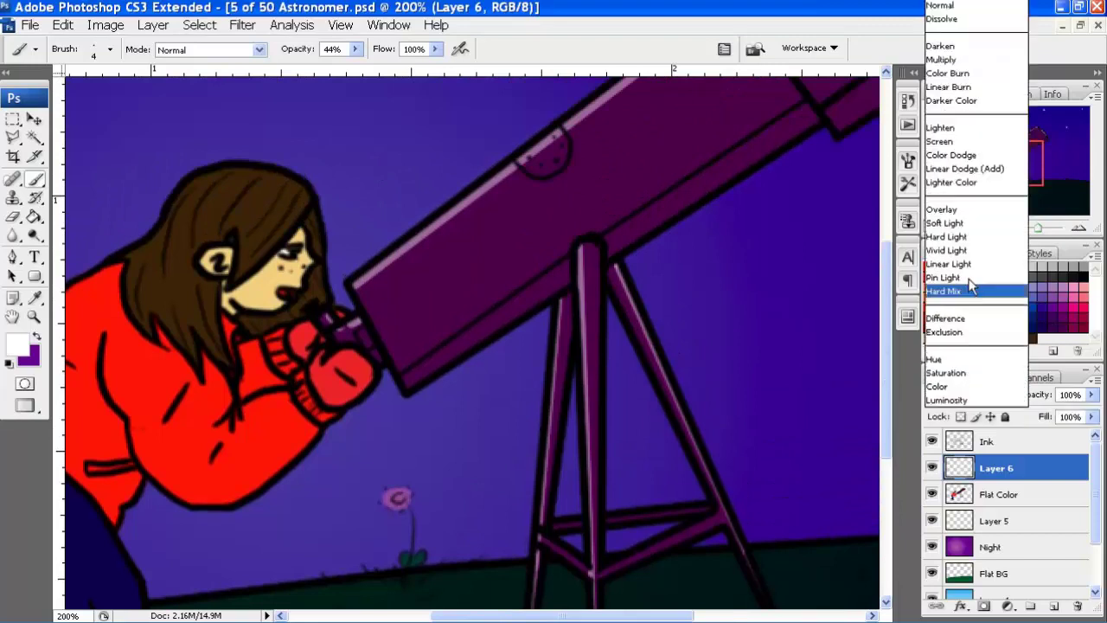
left_click(966, 212)
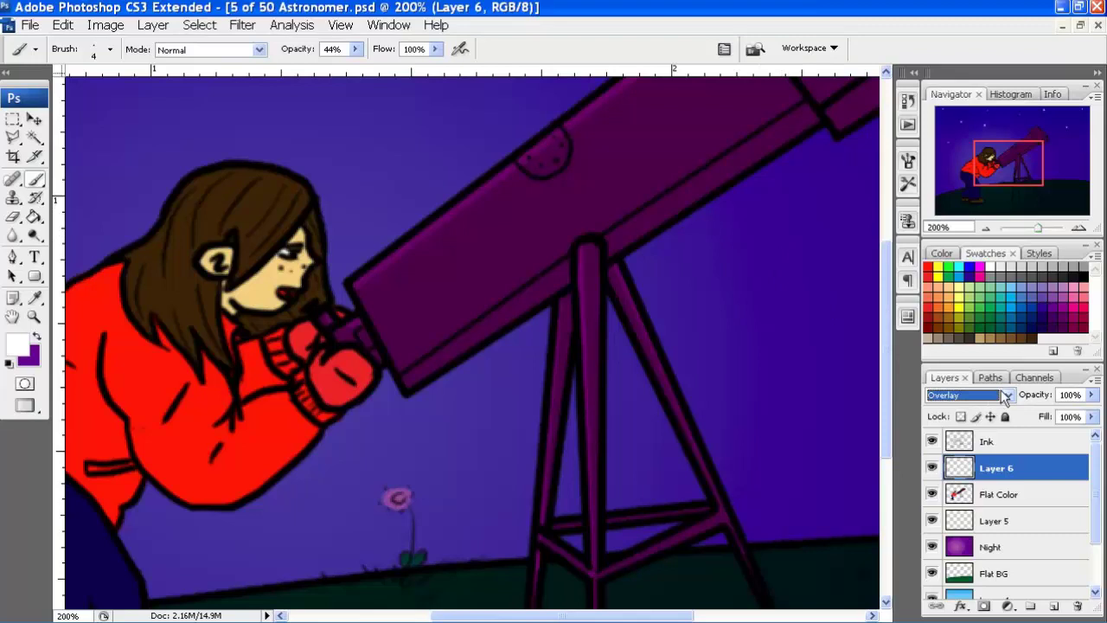
scroll(1003, 390, "down", 1)
scroll(1003, 390, "up", 1)
left_click(988, 228)
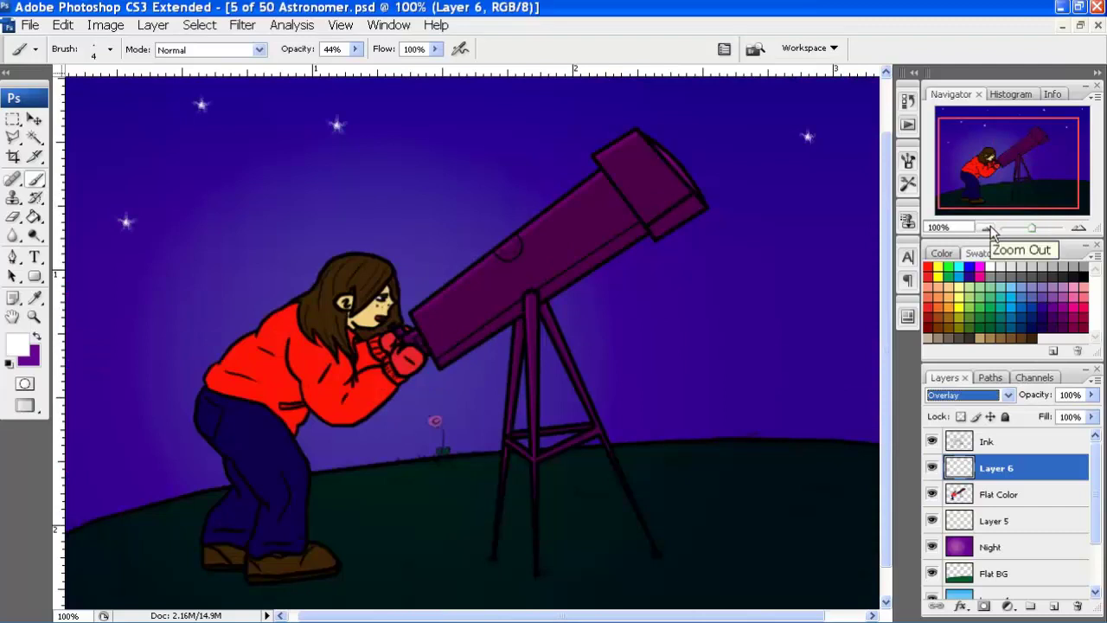
left_click(1076, 282)
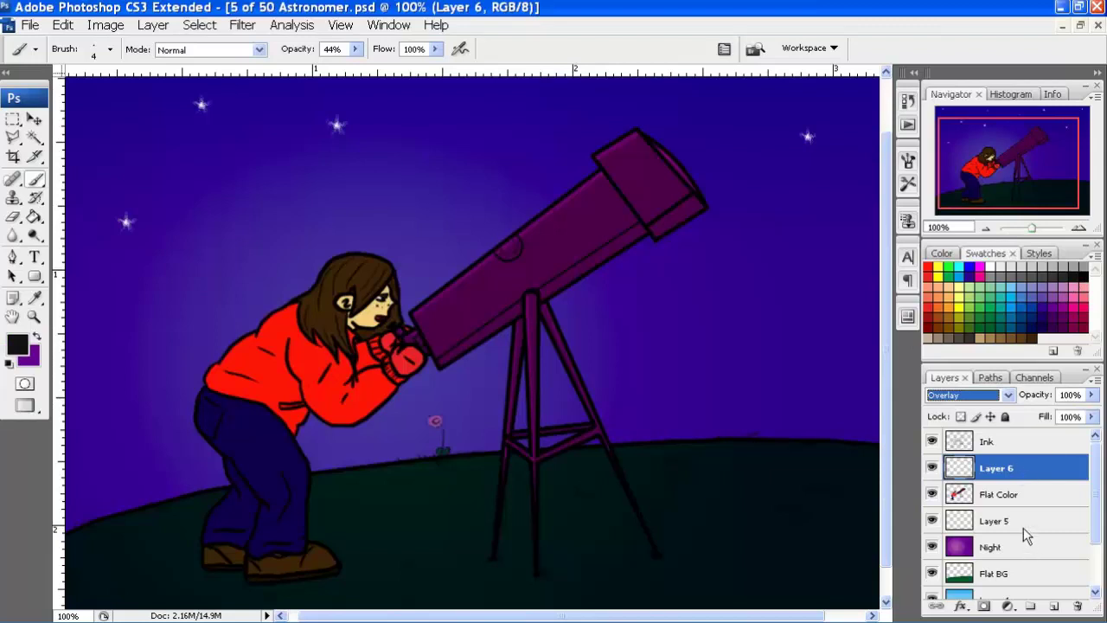
Add Layer 7 above Flat Color and fine-tune the brush size after undoing a stray stroke
left_click(1021, 493)
left_click(1054, 605)
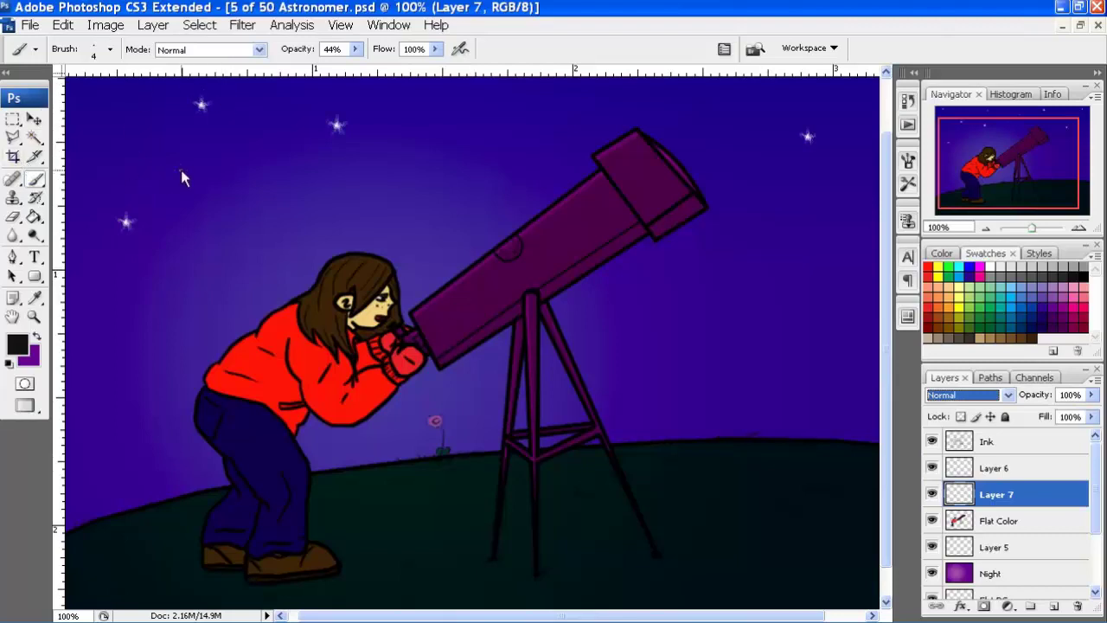
left_click_drag(183, 170, 314, 219)
key("ctrl+z")
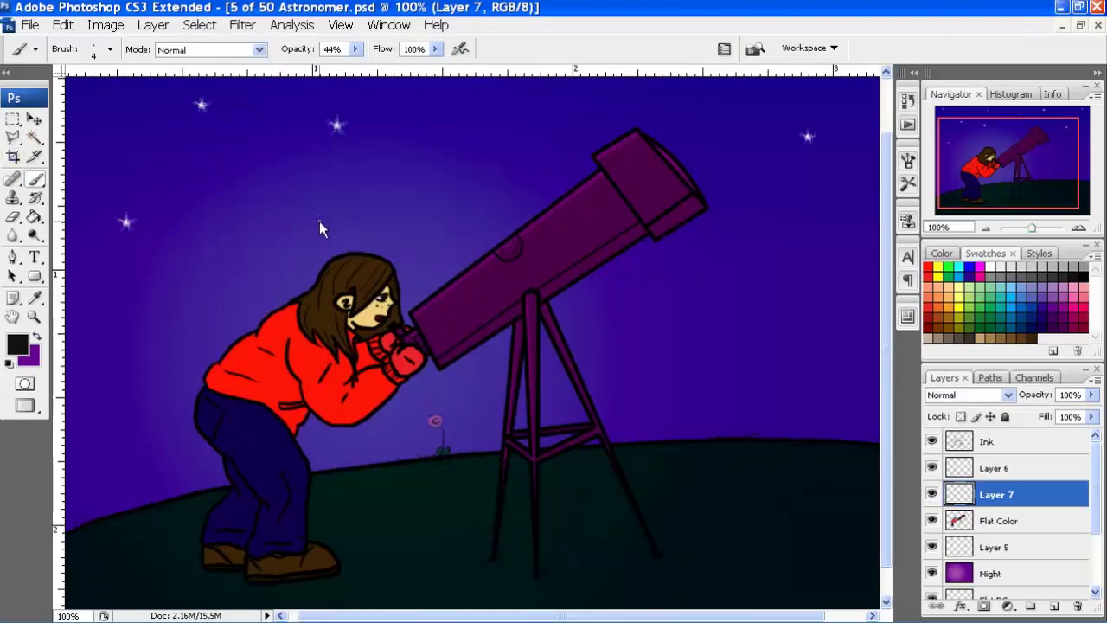
key("bracketright")
key("bracketright")
key("bracketright")
key("bracketright")
key("bracketright")
key("bracketright")
key("bracketright")
key("bracketleft")
key("bracketleft")
key("bracketleft")
Shade the tube's lower edge, front edge and front rim underside, redoing the rim stroke
left_click_drag(441, 361, 633, 254)
left_click_drag(641, 228, 677, 227)
left_click_drag(703, 211, 663, 236)
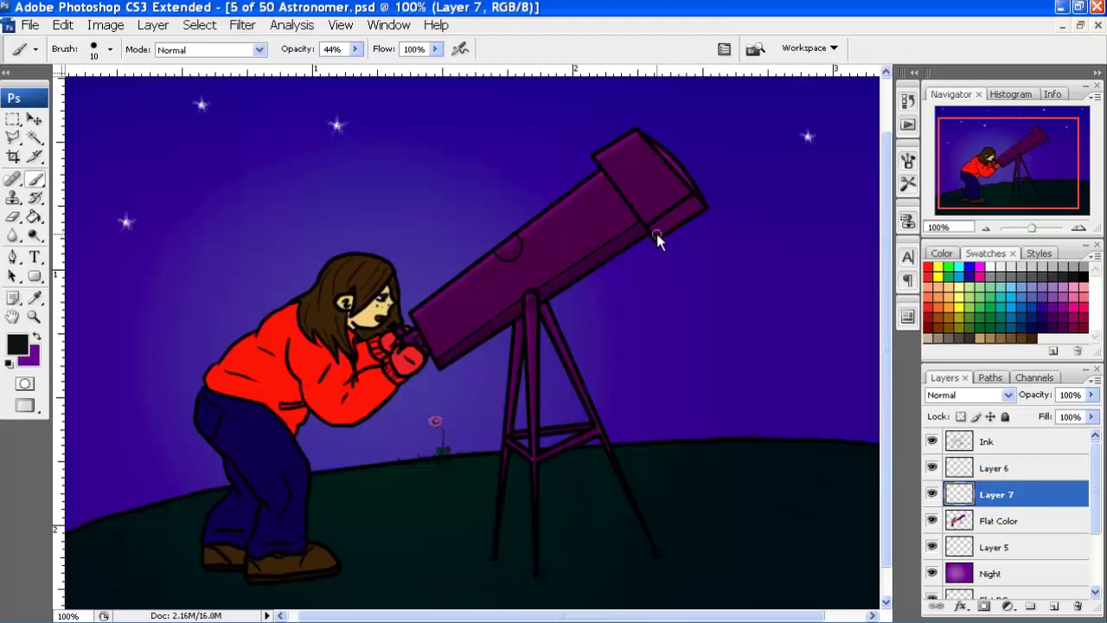
left_click_drag(662, 229, 700, 202)
key("ctrl+z")
left_click_drag(654, 232, 704, 202)
Delete Layer 7, set Layer 6 to Soft Light, and raise brush opacity to 100%
key("Delete")
key("shift+plus")
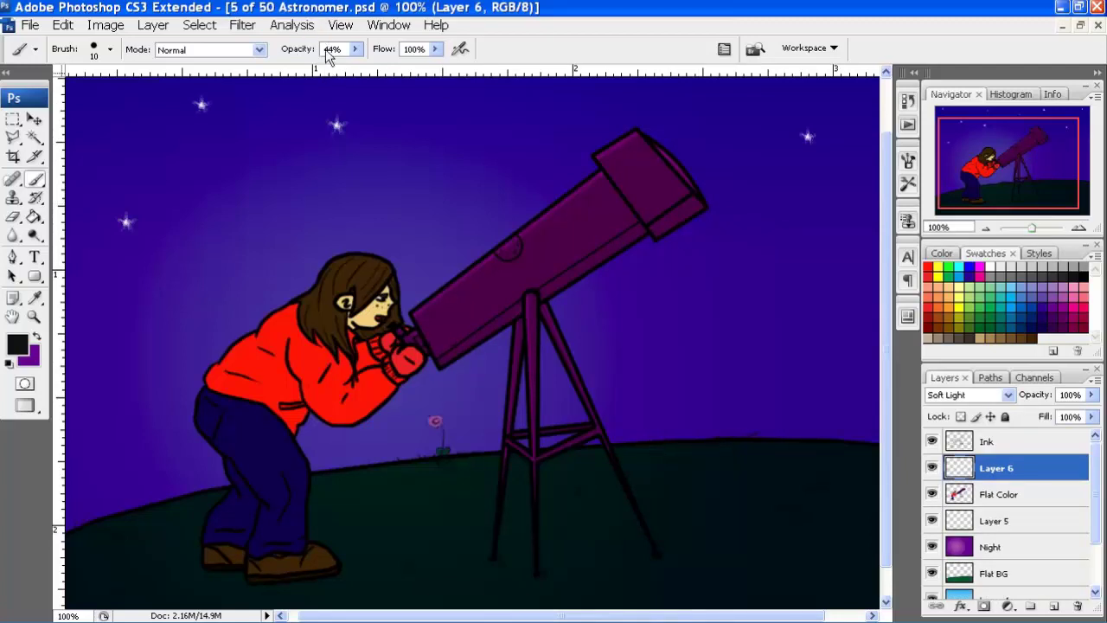
left_click(353, 48)
left_click_drag(368, 67, 470, 100)
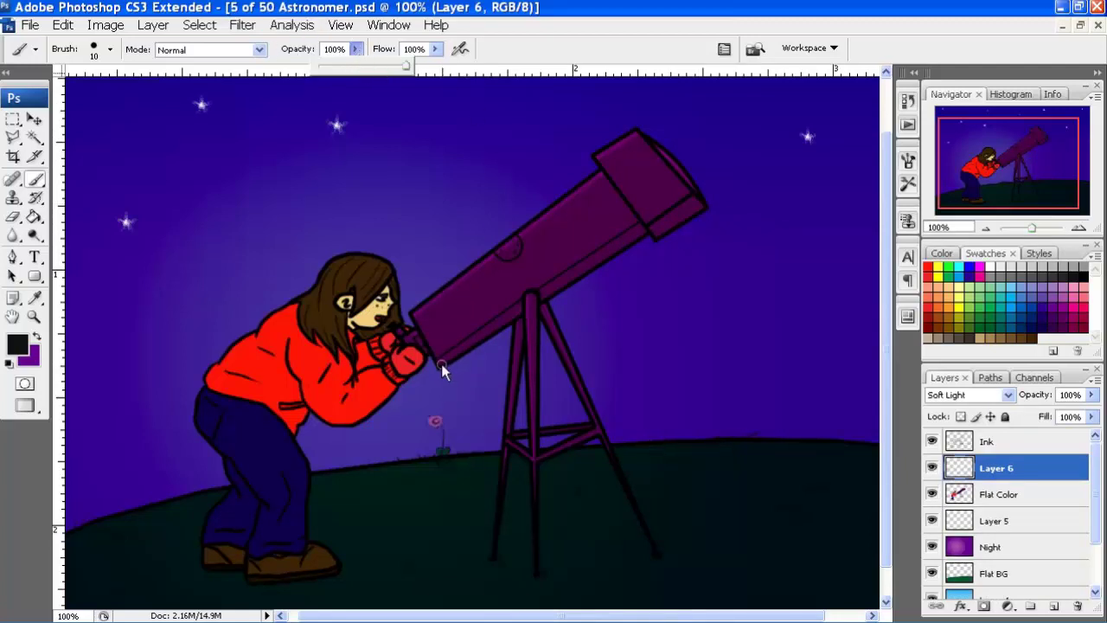
left_click(645, 232, "shift")
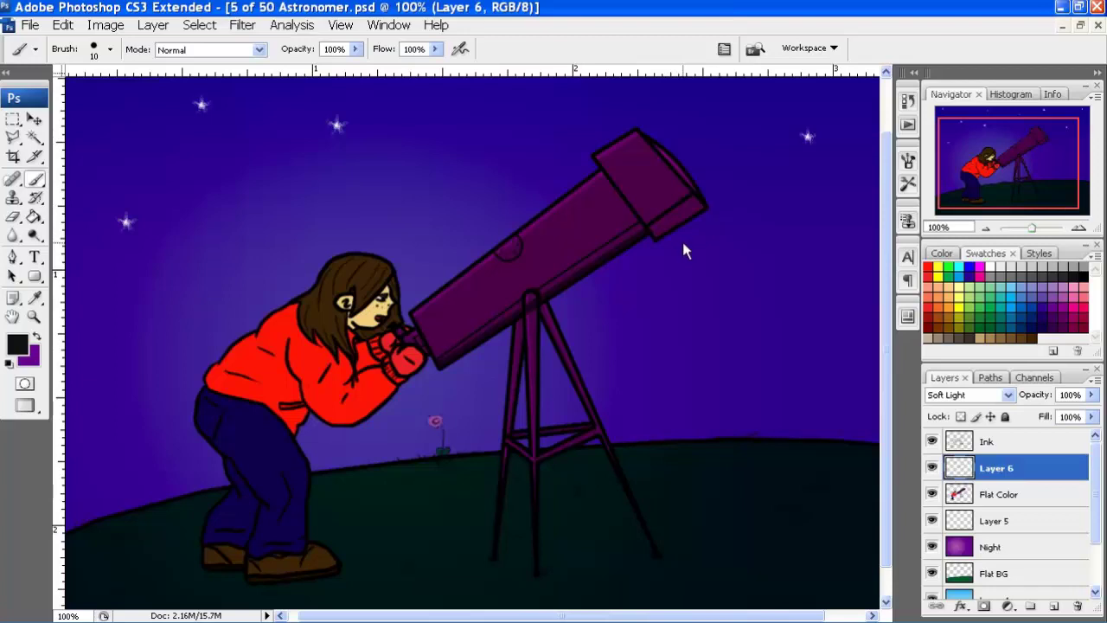
Undo two trial new layers and set Layer 6 back to Normal blending
left_click(1014, 491)
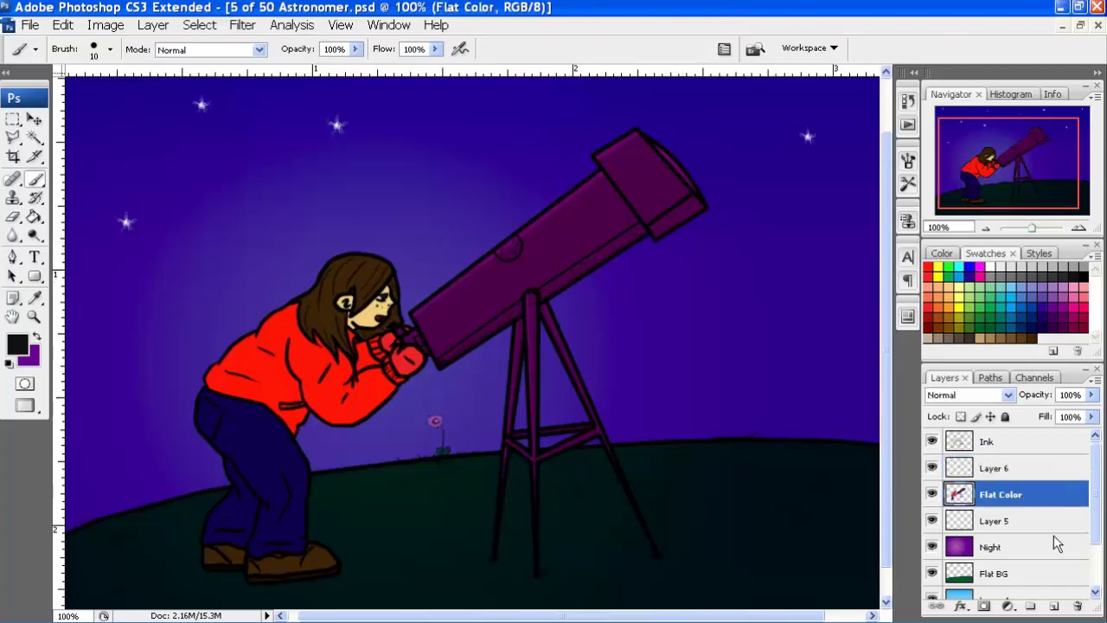
left_click(1053, 605)
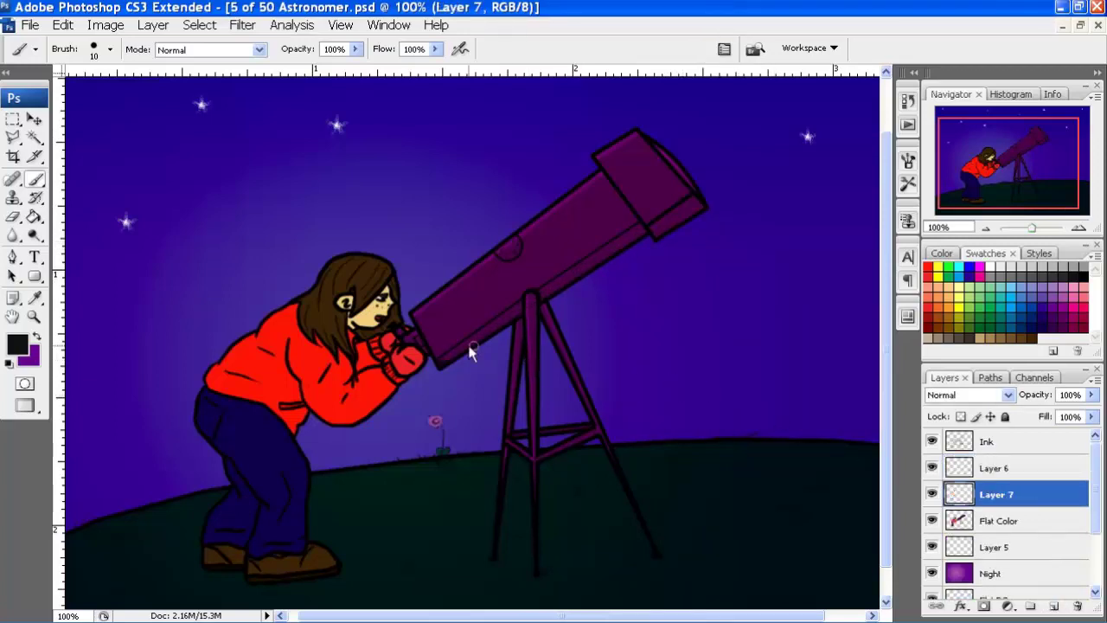
key("ctrl+z")
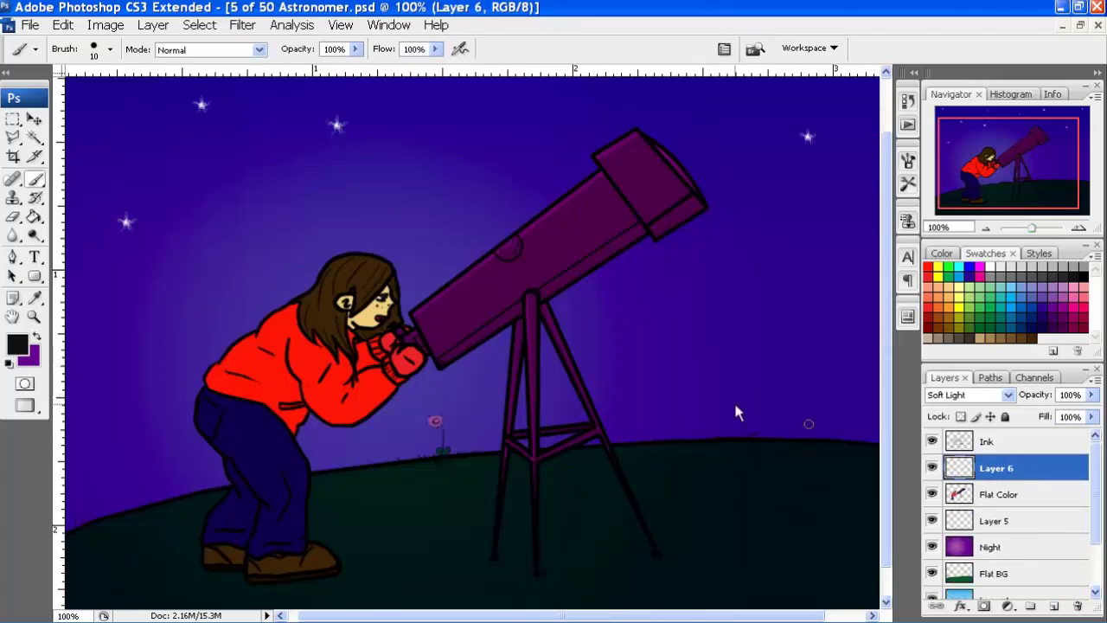
left_click(1053, 606)
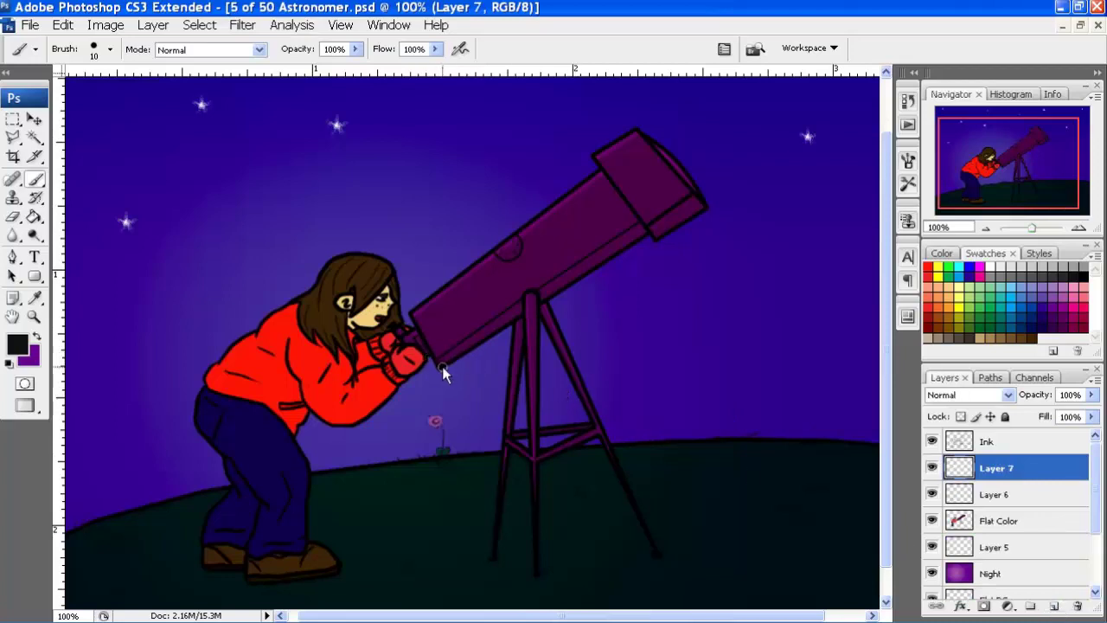
key("ctrl+z")
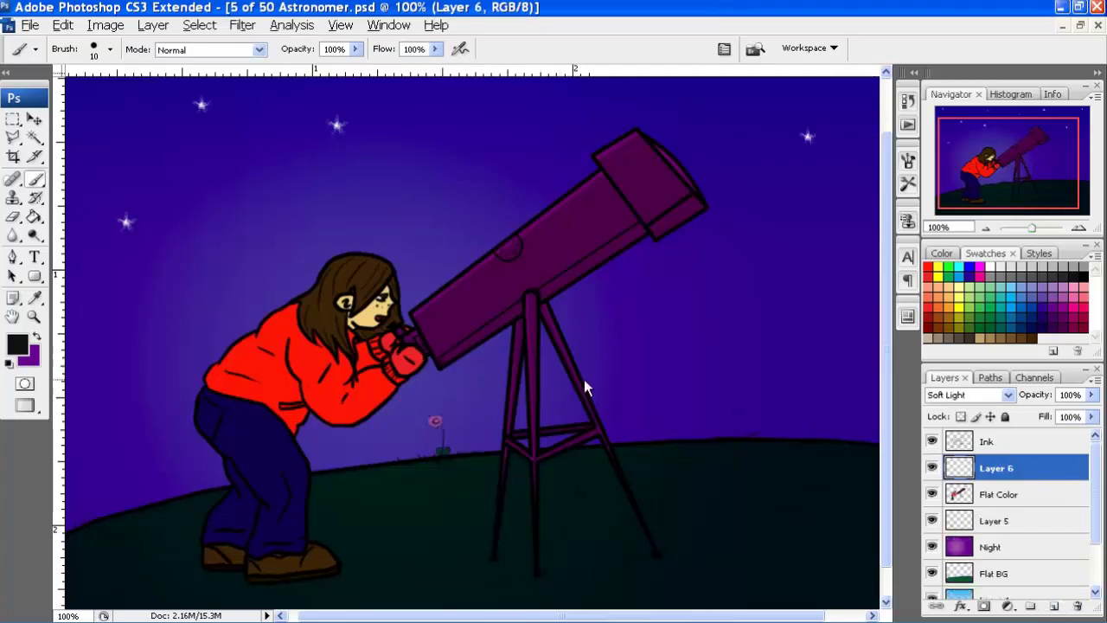
key("alt+shift+n")
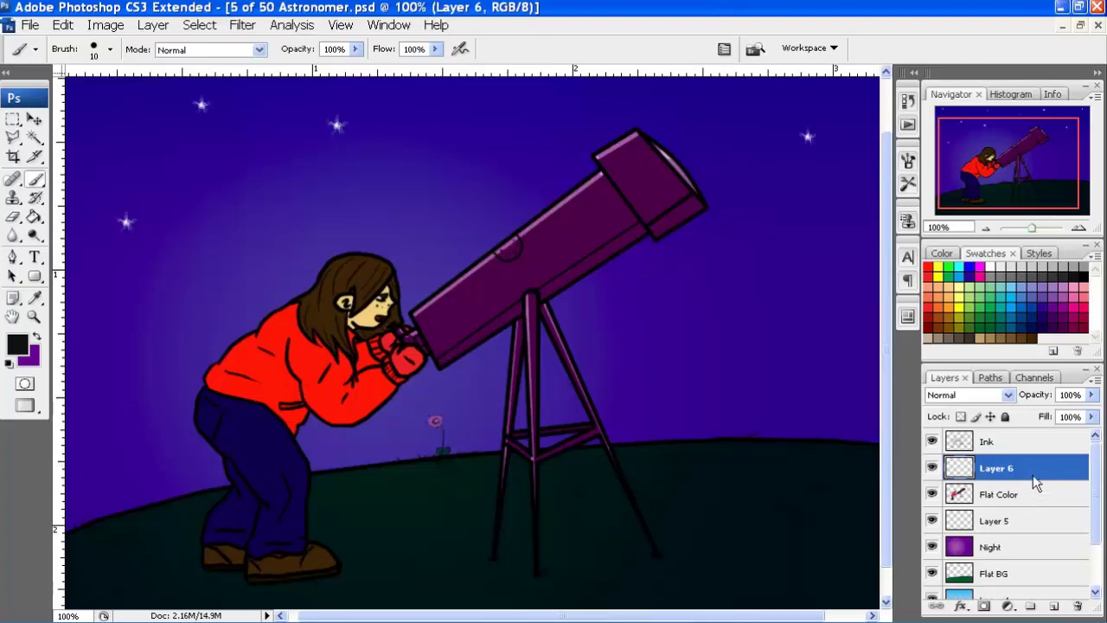
Add new Layer 7 above Flat Color and draw a straight line along the tube's lower edge
left_click(1042, 492)
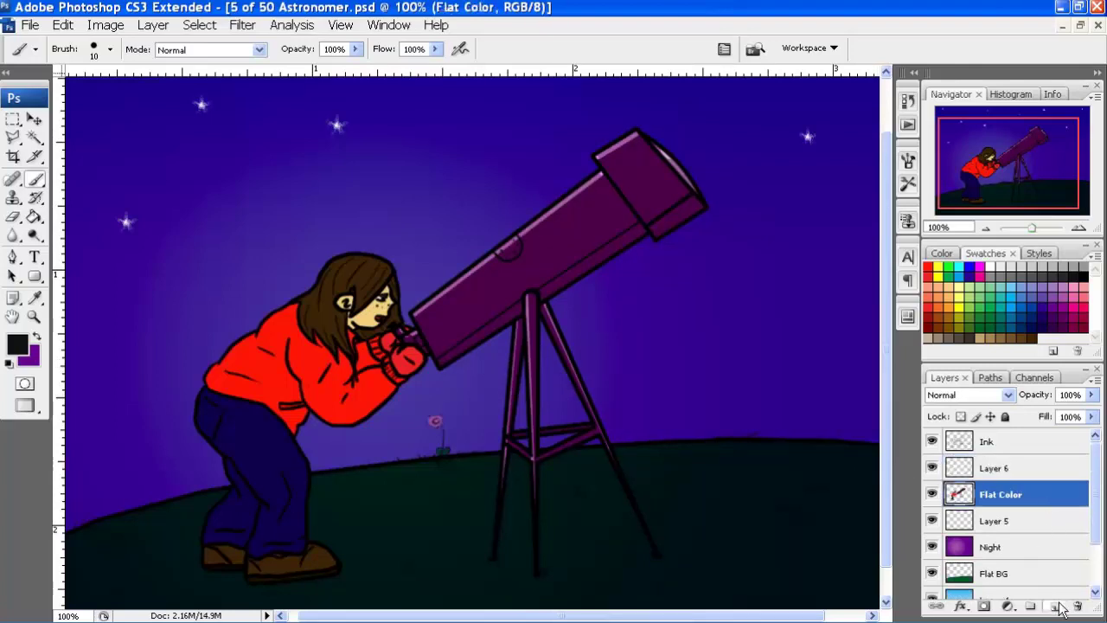
left_click(1054, 606)
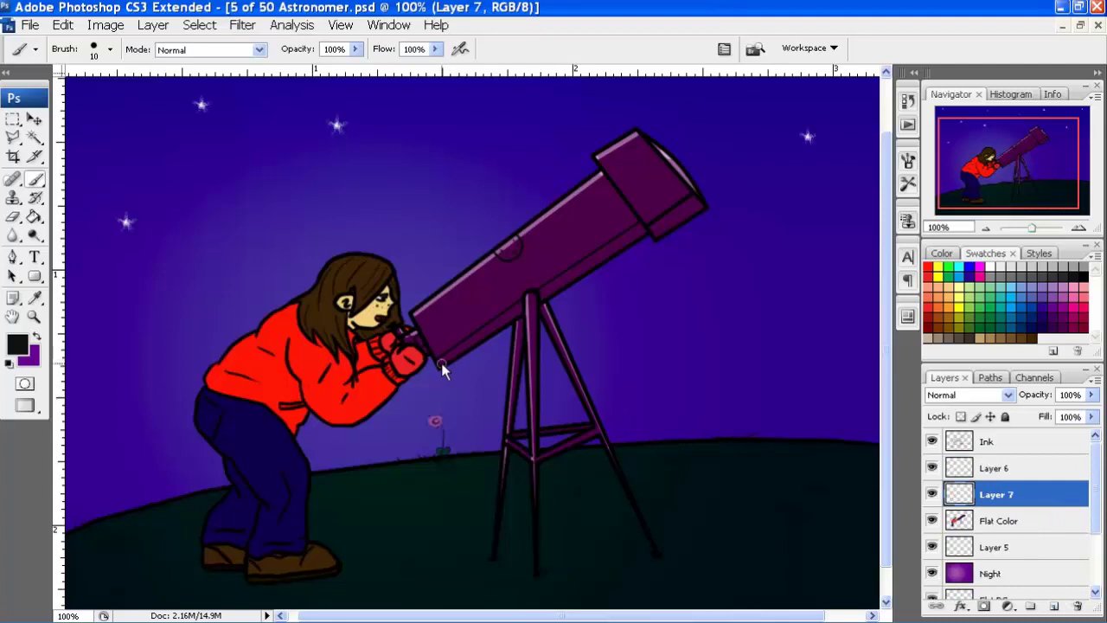
left_click(649, 229, "shift")
left_click(705, 204, "shift")
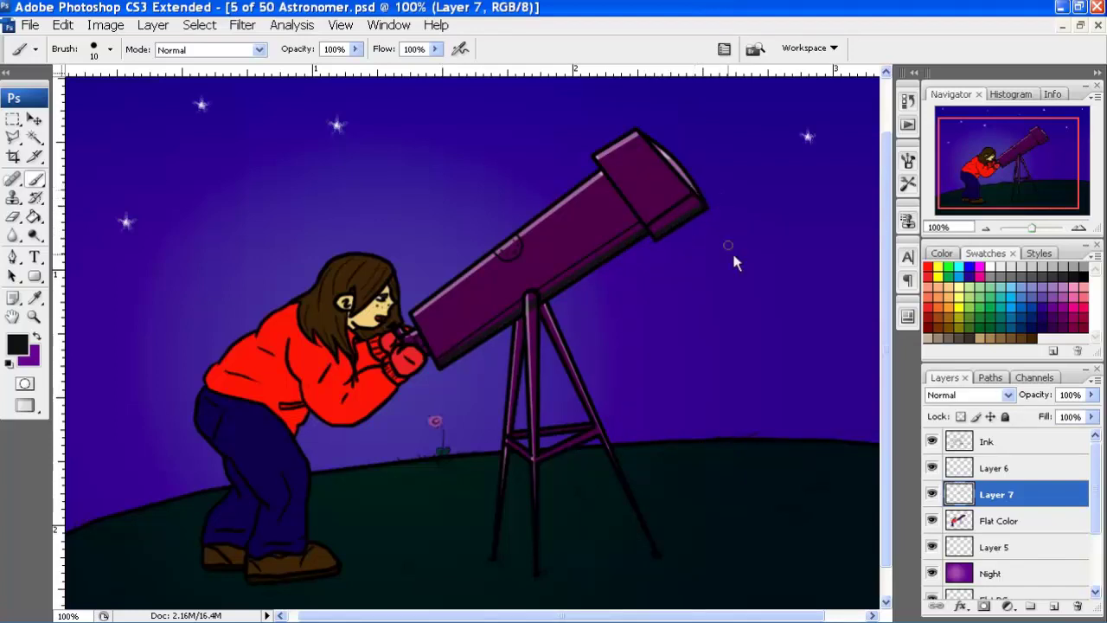
Extend the end-cap outline to the tube corner and erase the stray mark at the tripod top
left_click_drag(697, 185, 706, 204)
key("e")
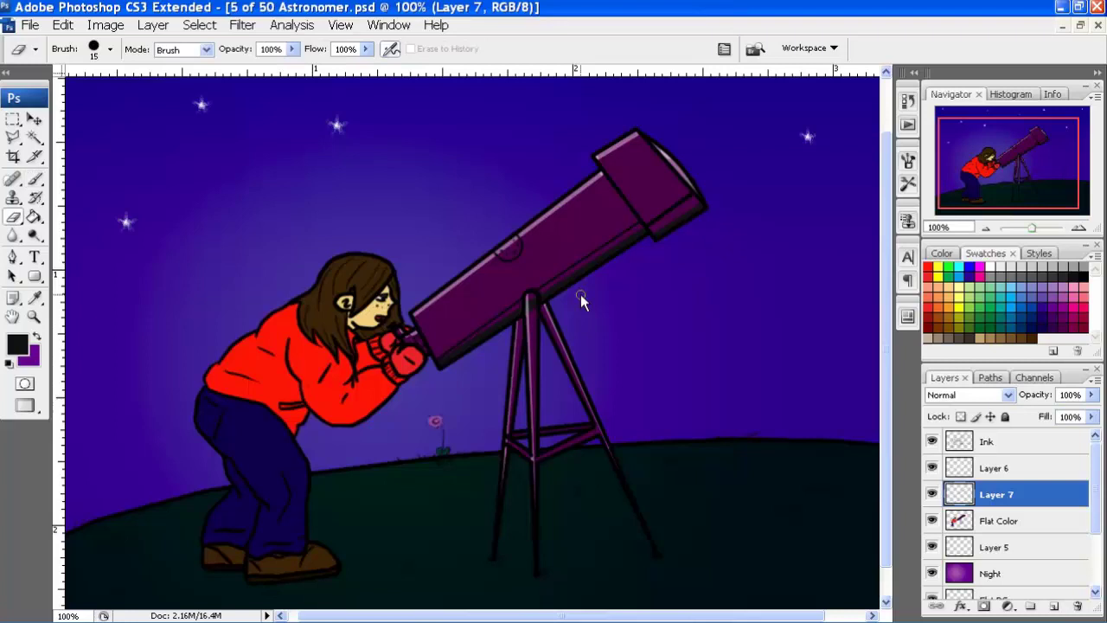
key("bracketleft")
key("bracketleft")
left_click_drag(533, 318, 537, 326)
left_click(1079, 228)
left_click(1079, 227)
left_click_drag(422, 309, 681, 343)
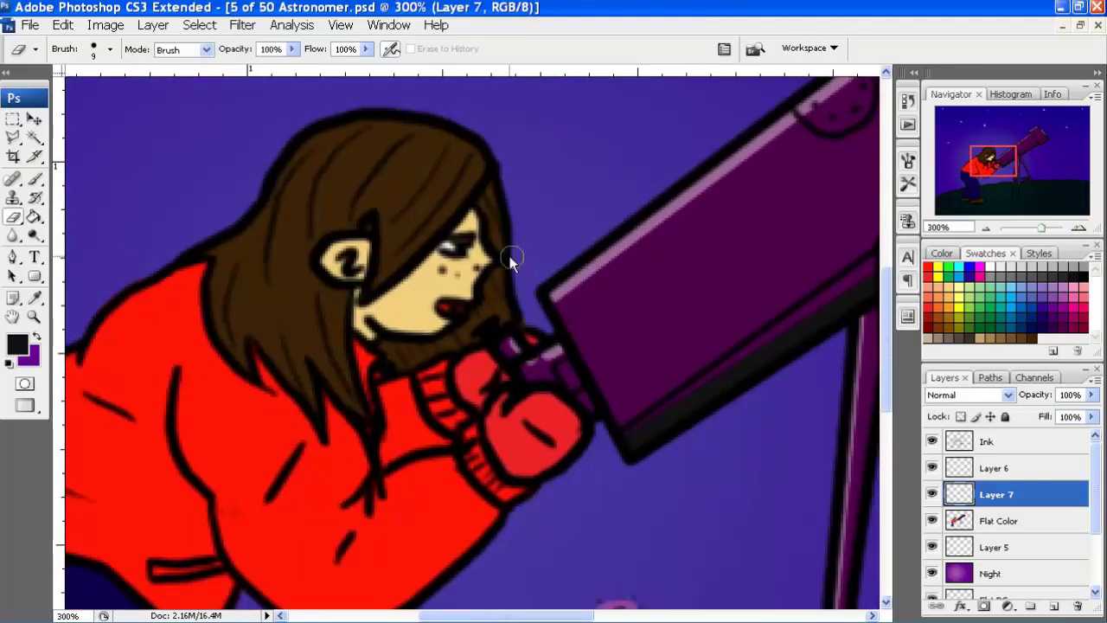
Paint thin lines along the left tripod leg with a size-5 brush
key("b")
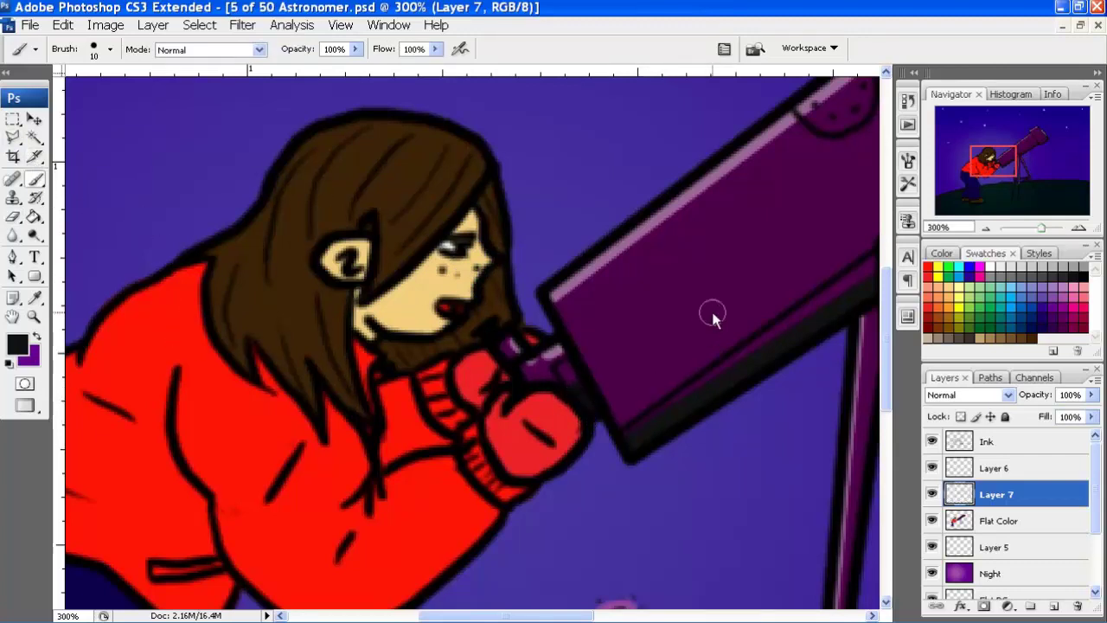
left_click_drag(733, 310, 481, 173)
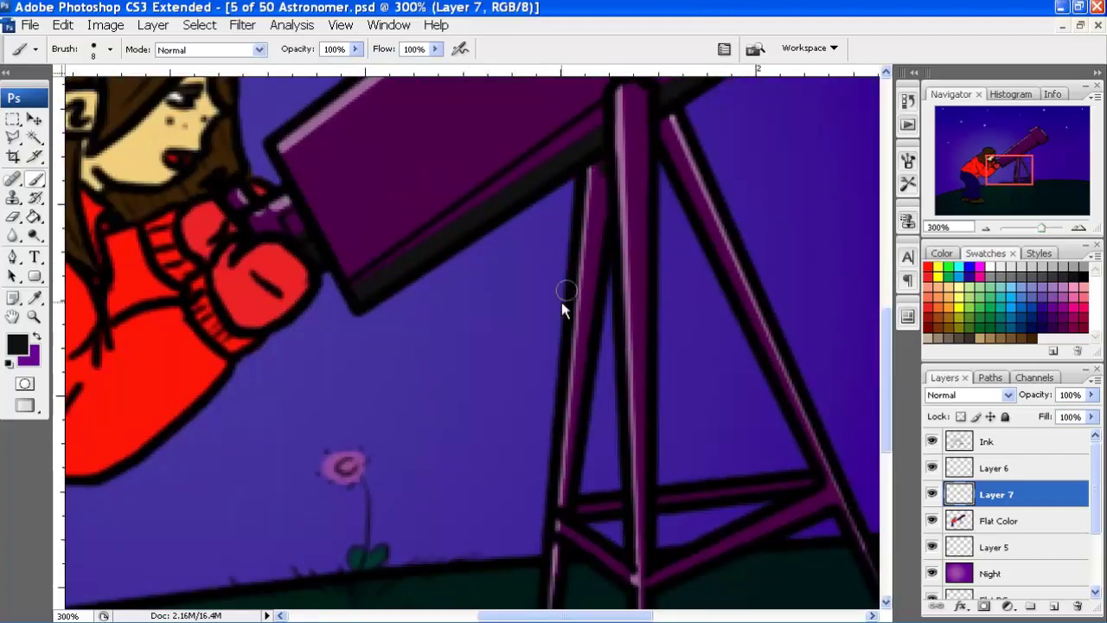
scroll(561, 302, "down", 2)
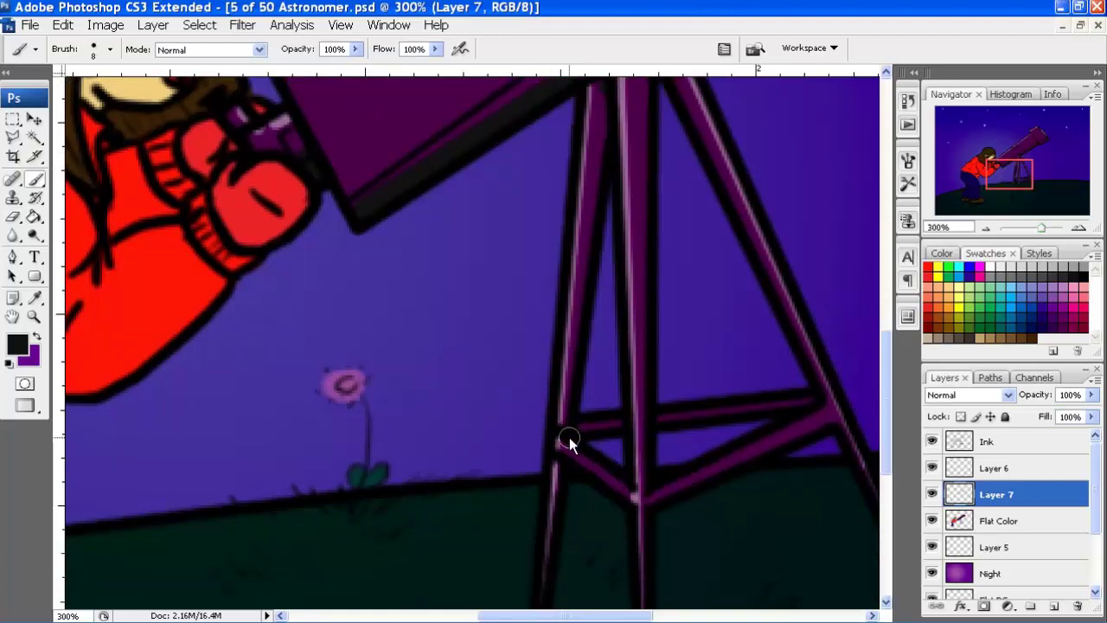
key("bracketleft")
key("bracketleft")
key("bracketleft")
left_click_drag(568, 437, 562, 480)
left_click(569, 427, "shift")
Zoom out to 200% and reset the colours so white is the foreground
scroll(683, 225, "up", 1)
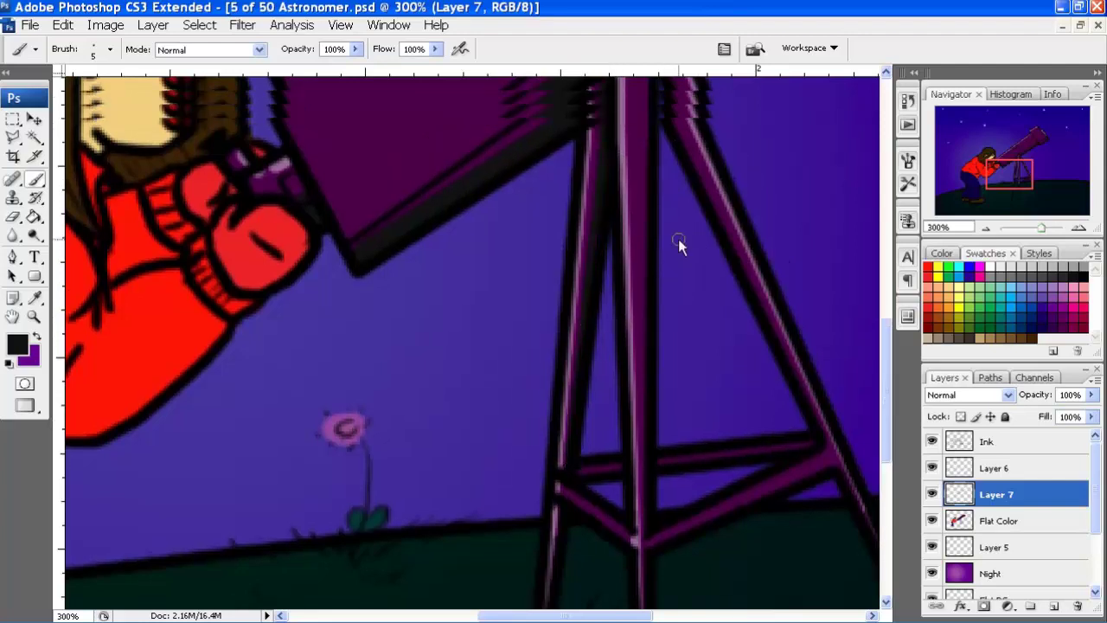
scroll(674, 224, "up", 1)
scroll(658, 194, "up", 1)
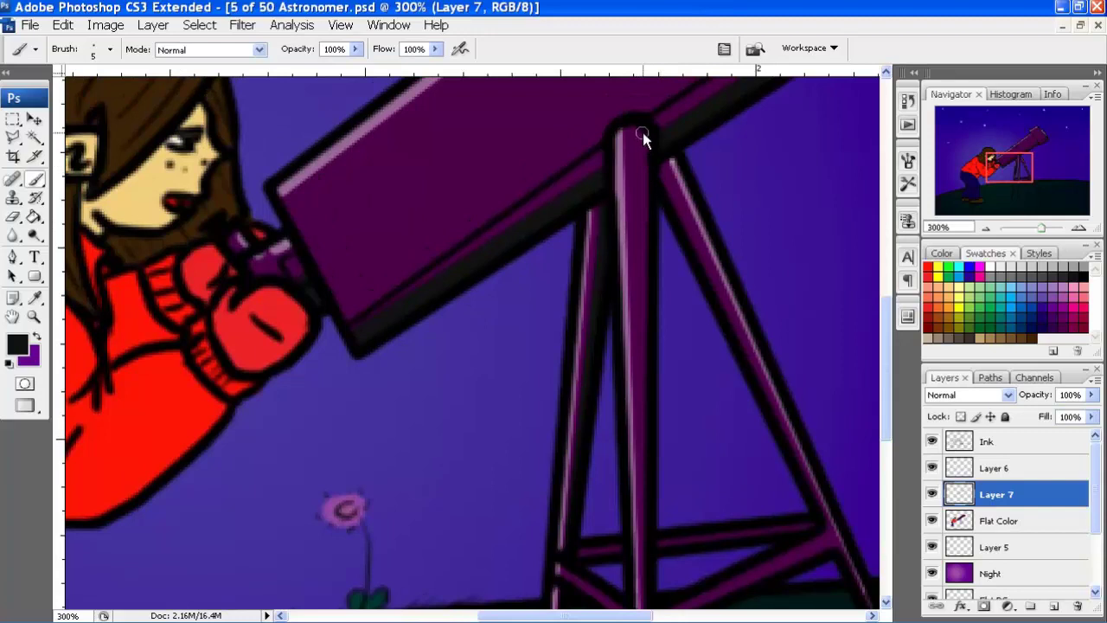
scroll(643, 260, "down", 3)
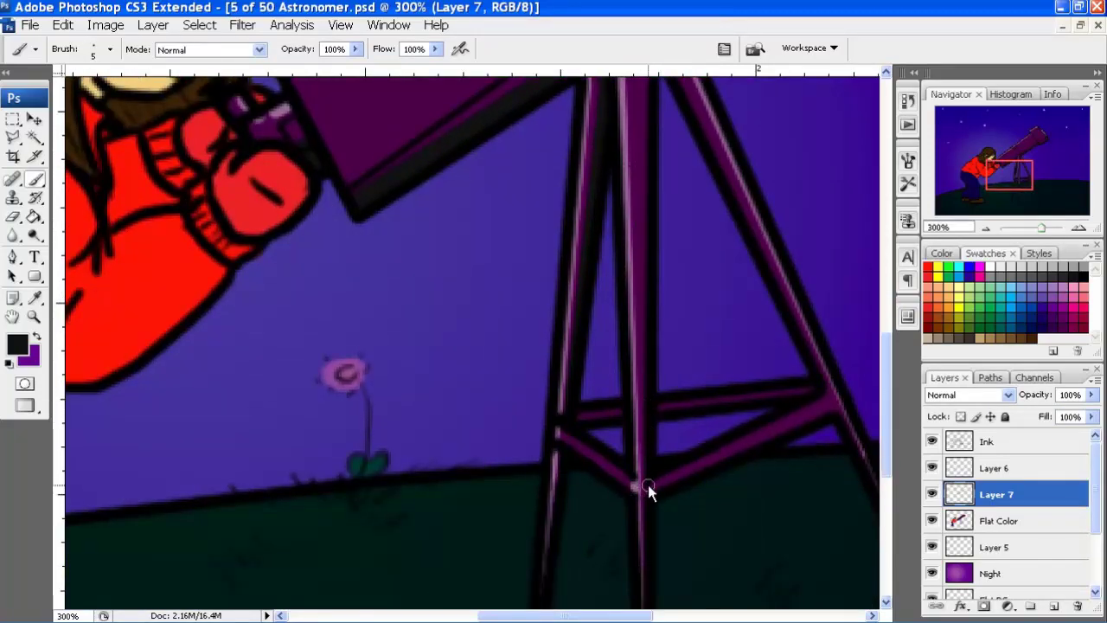
scroll(648, 484, "down", 1)
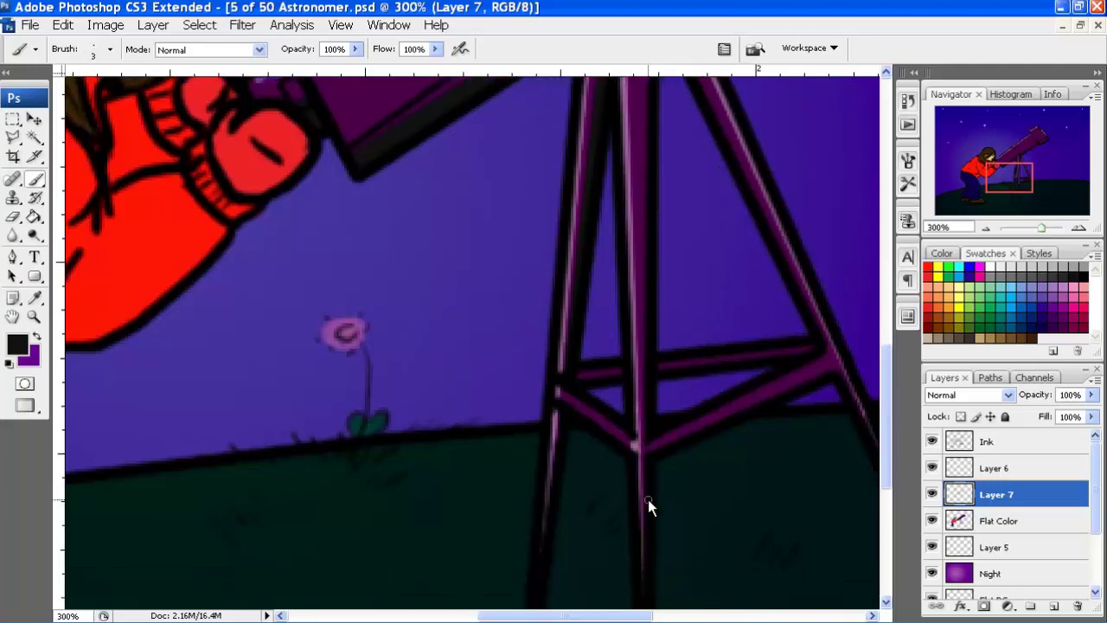
scroll(647, 580, "down", 8)
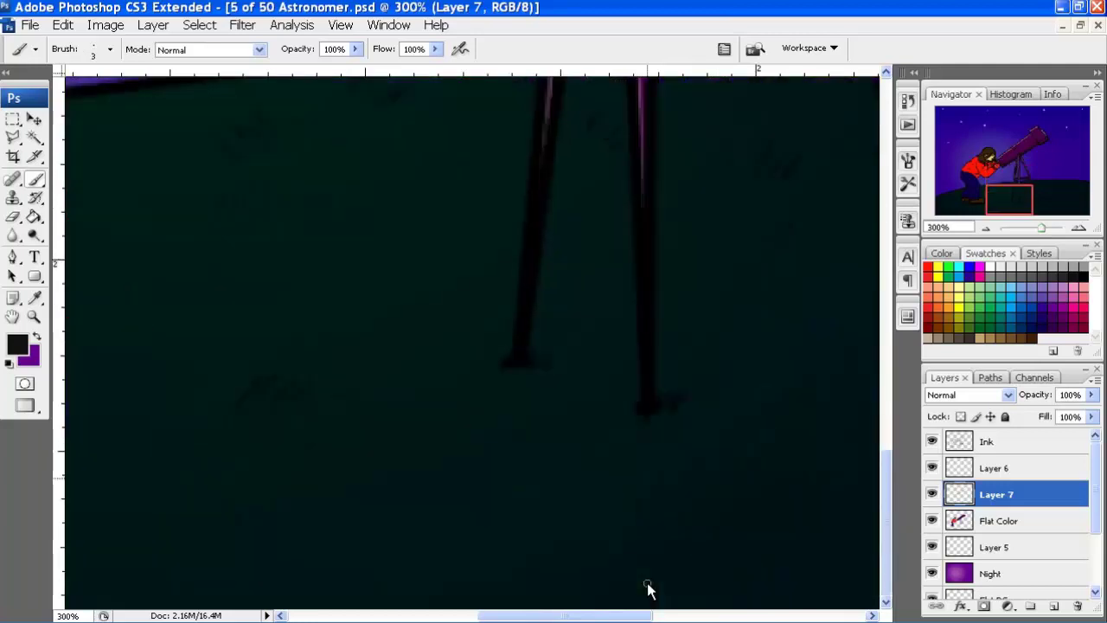
scroll(649, 564, "up", 3)
scroll(649, 564, "up", 2)
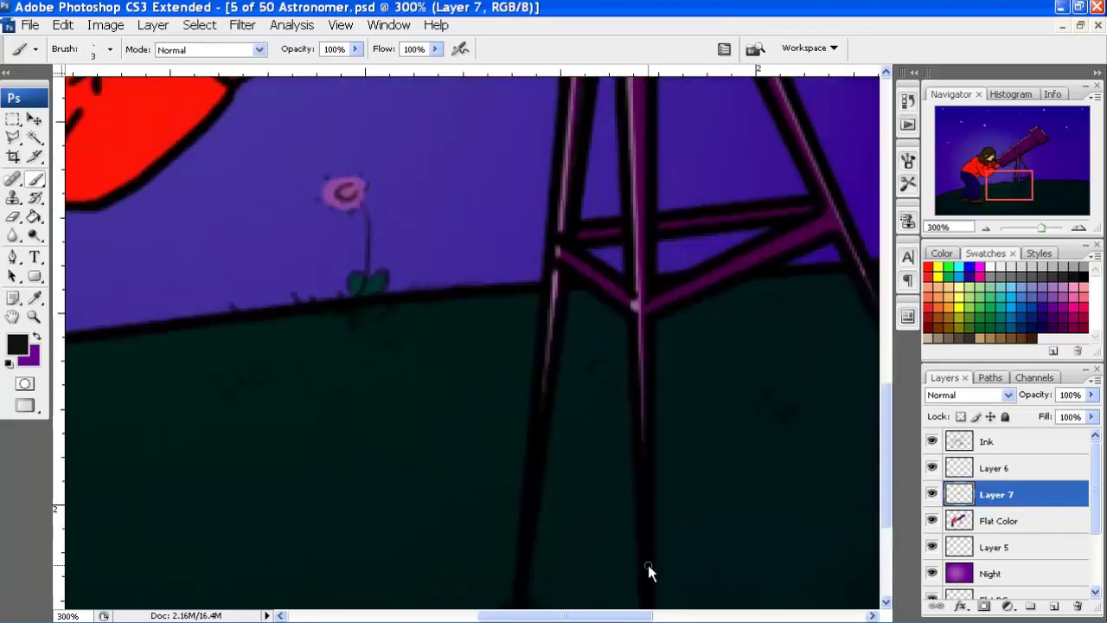
scroll(649, 499, "up", 1)
scroll(653, 443, "up", 1)
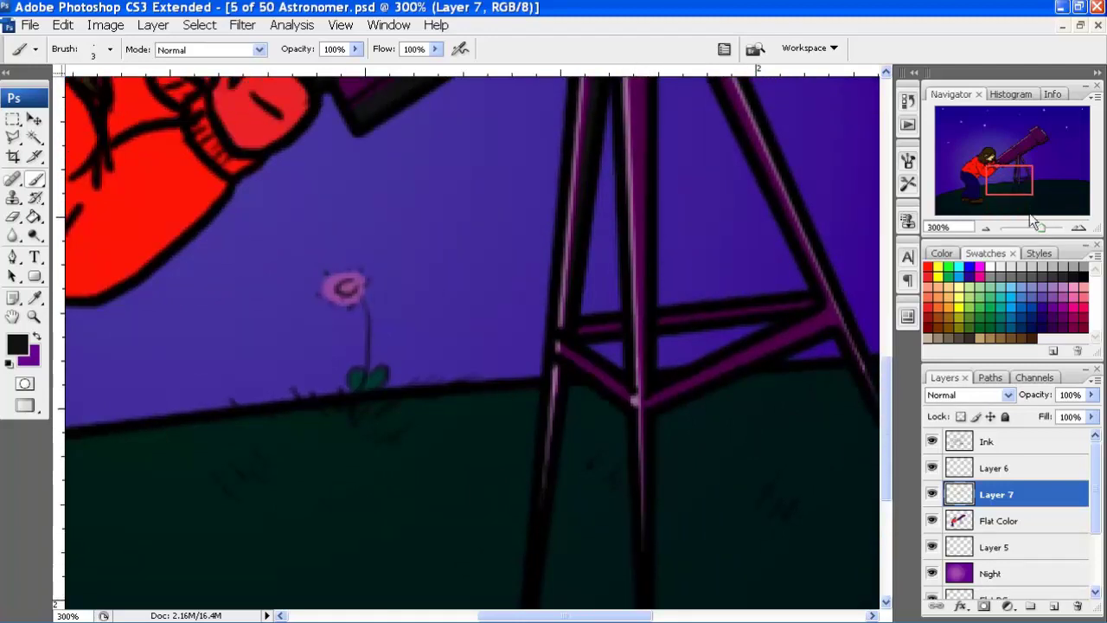
left_click(985, 231)
scroll(632, 148, "up", 1)
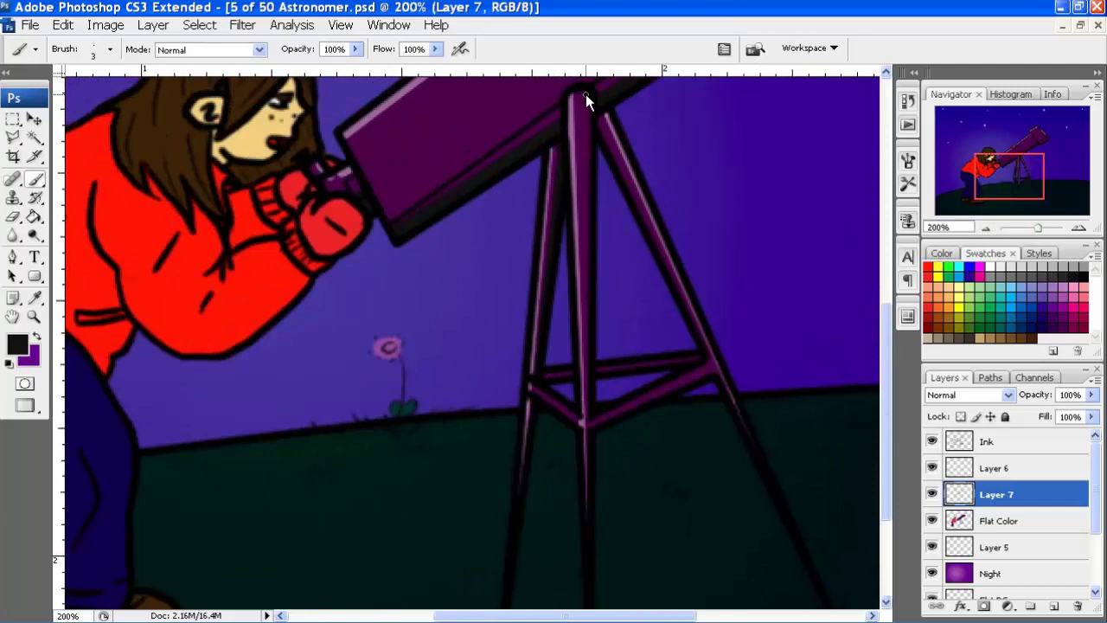
scroll(603, 376, "down", 1)
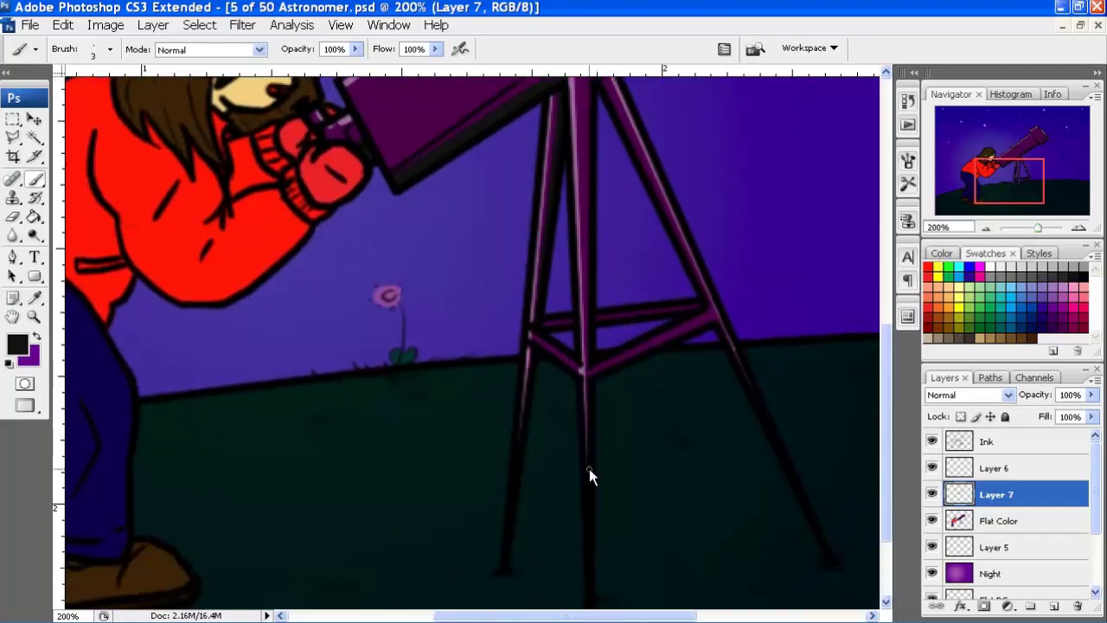
scroll(603, 437, "up", 2)
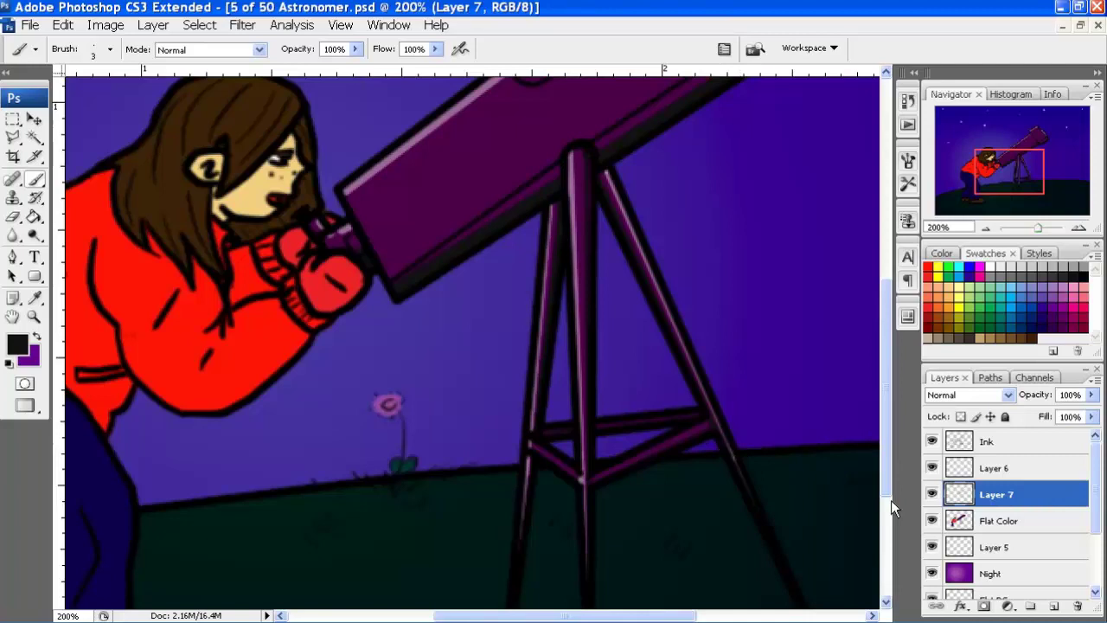
left_click(9, 364)
left_click(38, 338)
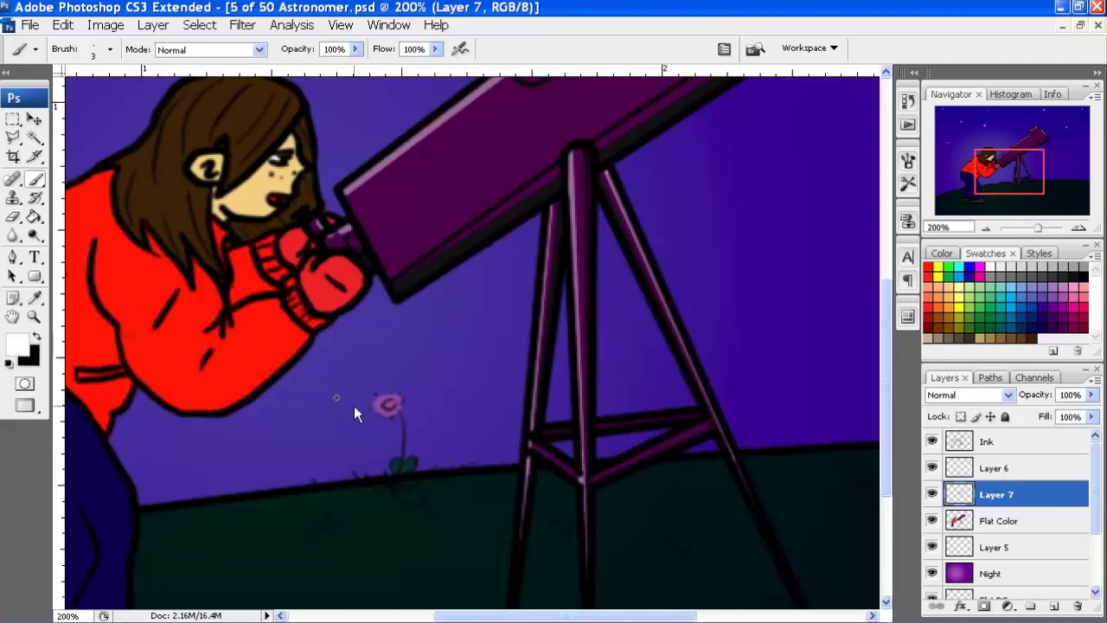
On Layer 6, paint white highlights along both lower tripod braces
left_click(989, 468)
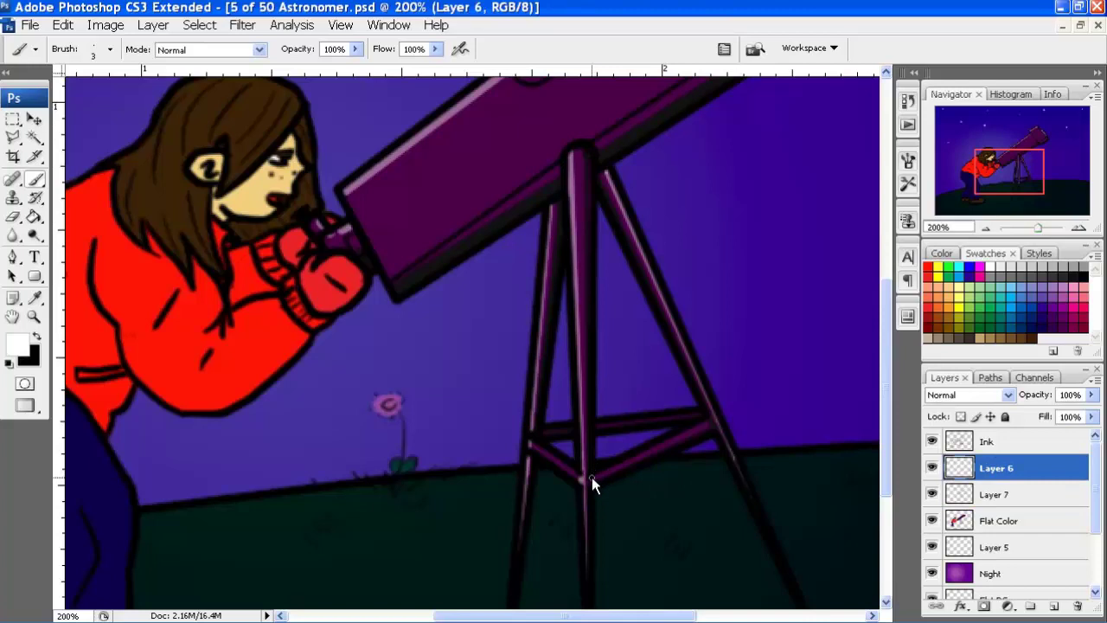
left_click(707, 425, "shift")
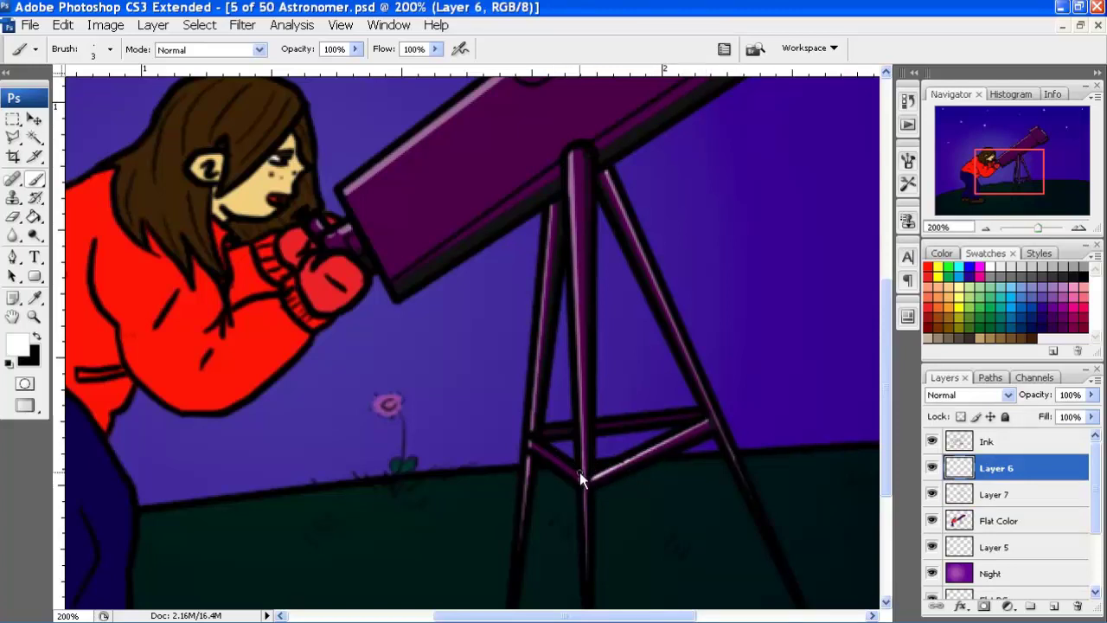
left_click(535, 441, "shift")
scroll(679, 429, "up", 1)
scroll(679, 429, "up", 3)
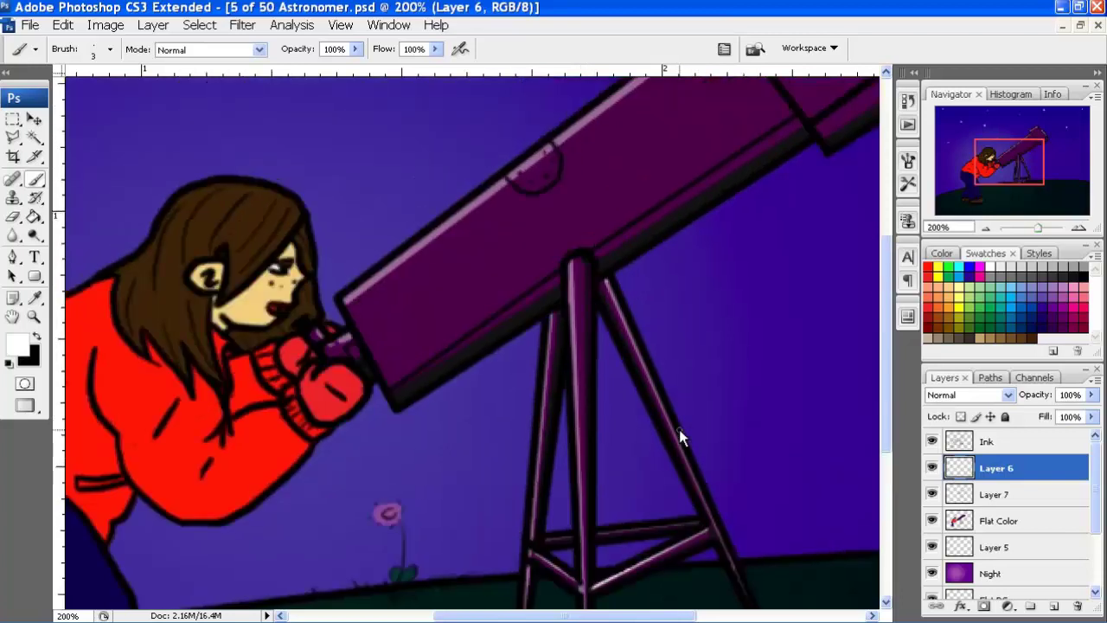
Paint a white highlight along the eyepiece and, with a larger brush, a dot at its end
left_click_drag(327, 339, 350, 331)
scroll(316, 330, "up", 3)
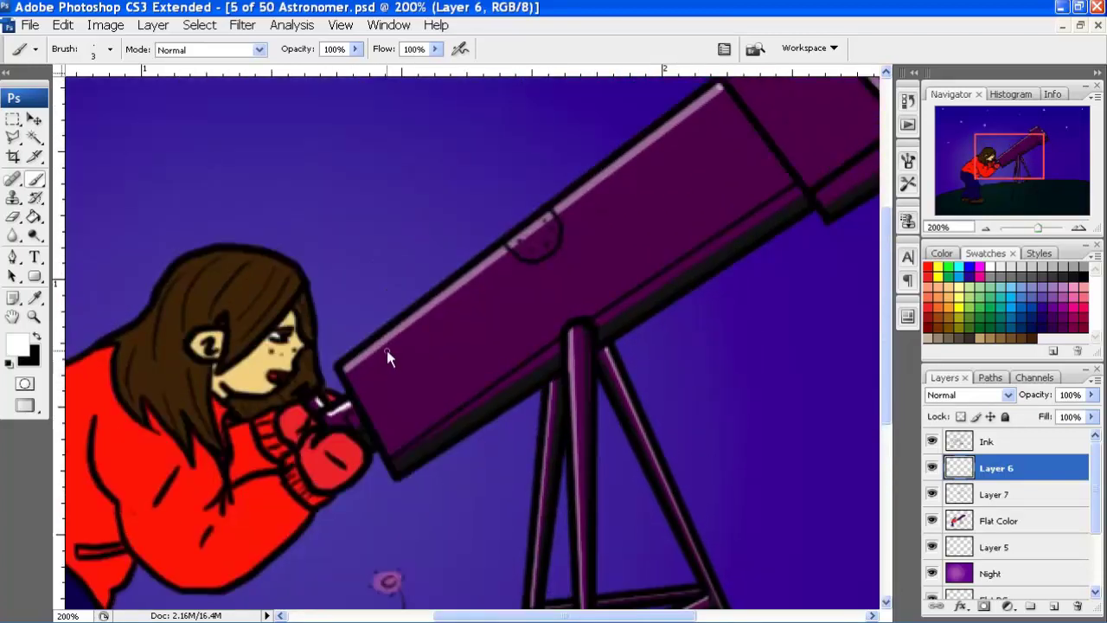
key("bracketright")
key("bracketright")
key("bracketright")
left_click(346, 370)
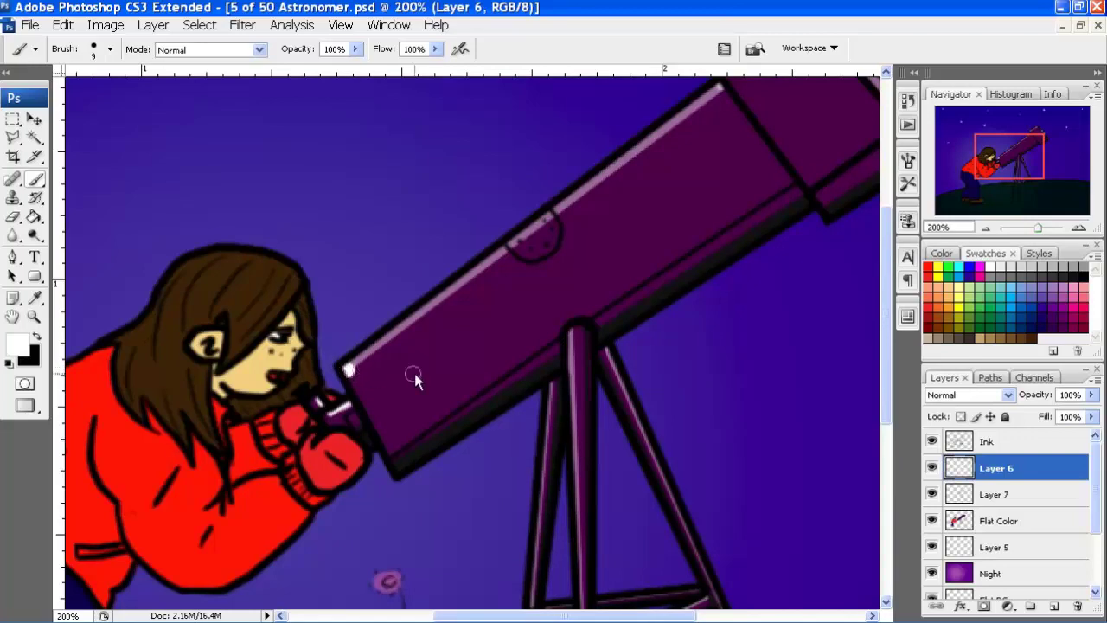
Draw a white highlight along the telescope's top edge and front corner
scroll(470, 378, "up", 3)
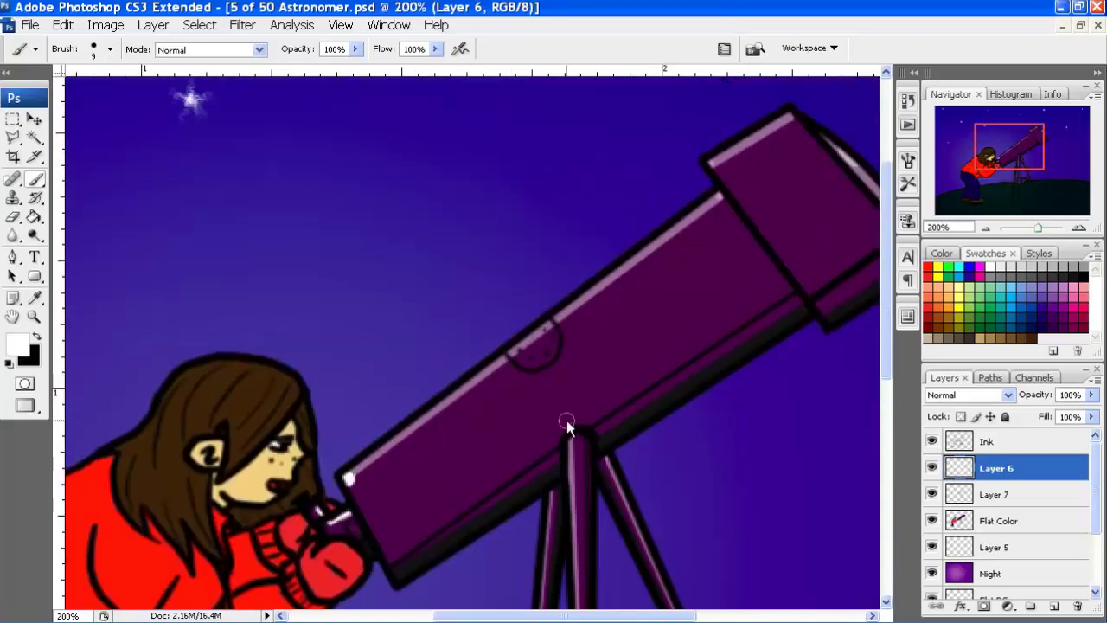
left_click(723, 201, "shift")
left_click(715, 162)
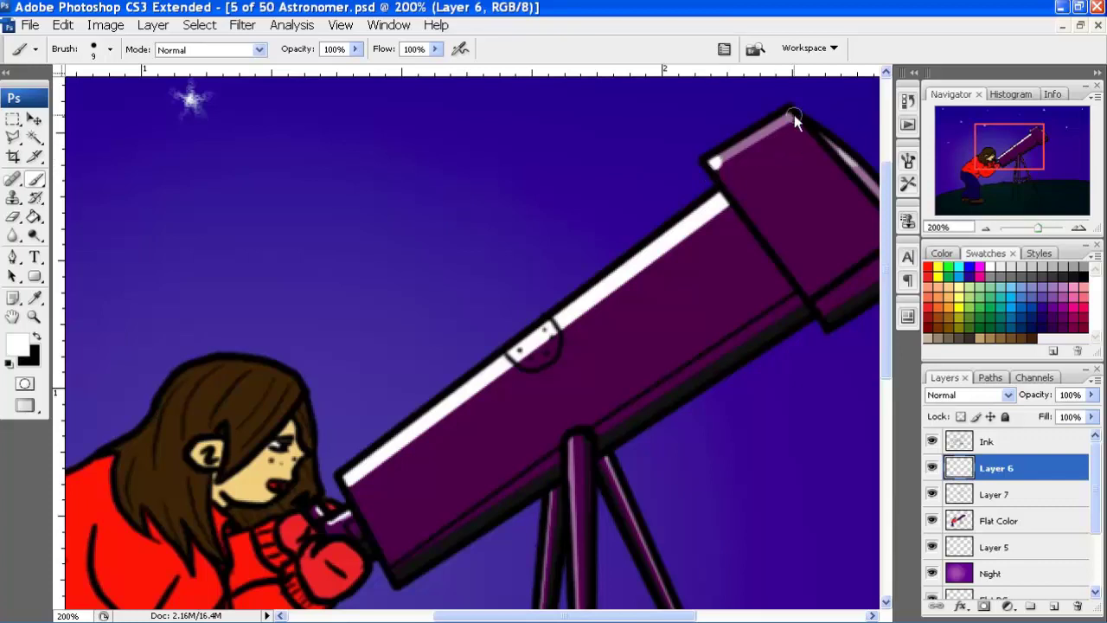
scroll(792, 115, "up", 5)
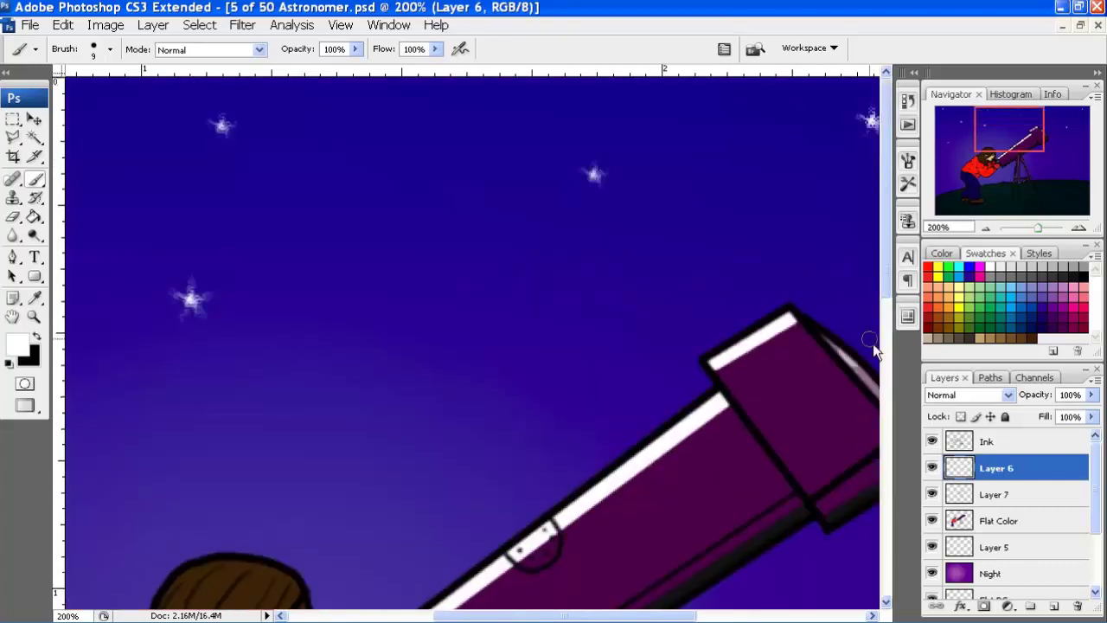
Set Layer 6 to Overlay blending after trying Pin Light
left_click(1005, 395)
left_click(958, 217)
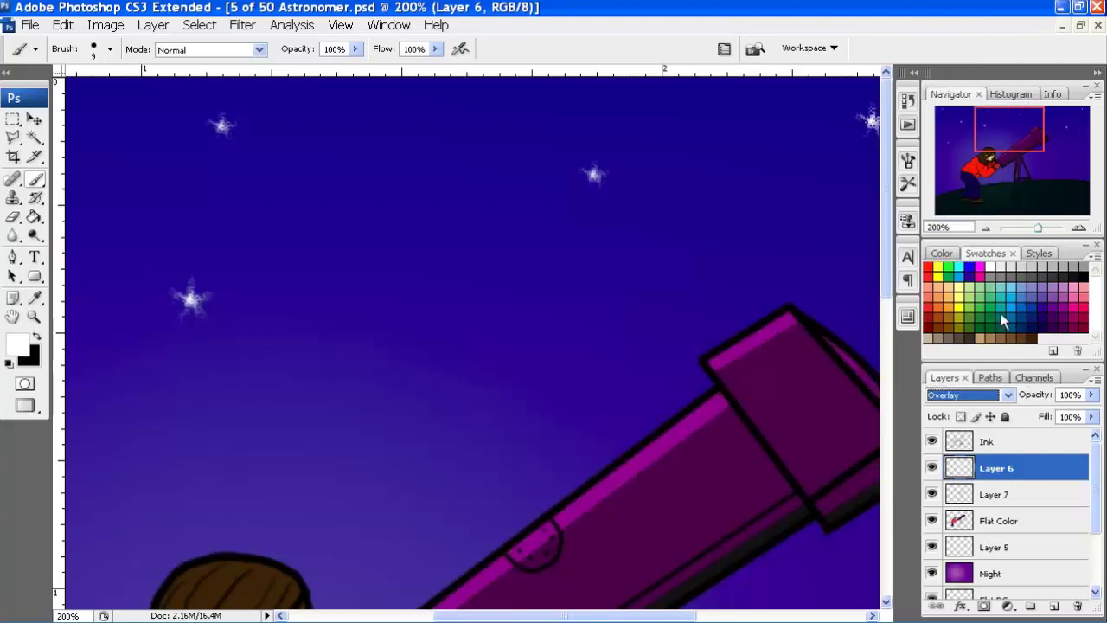
scroll(994, 396, "down", 5)
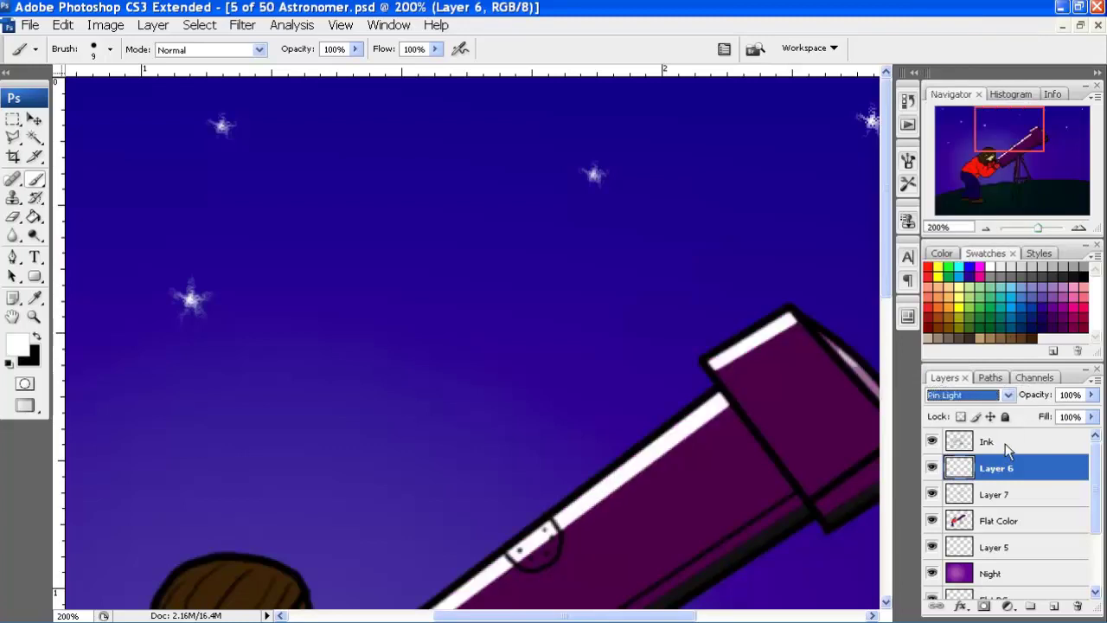
left_click(1004, 395)
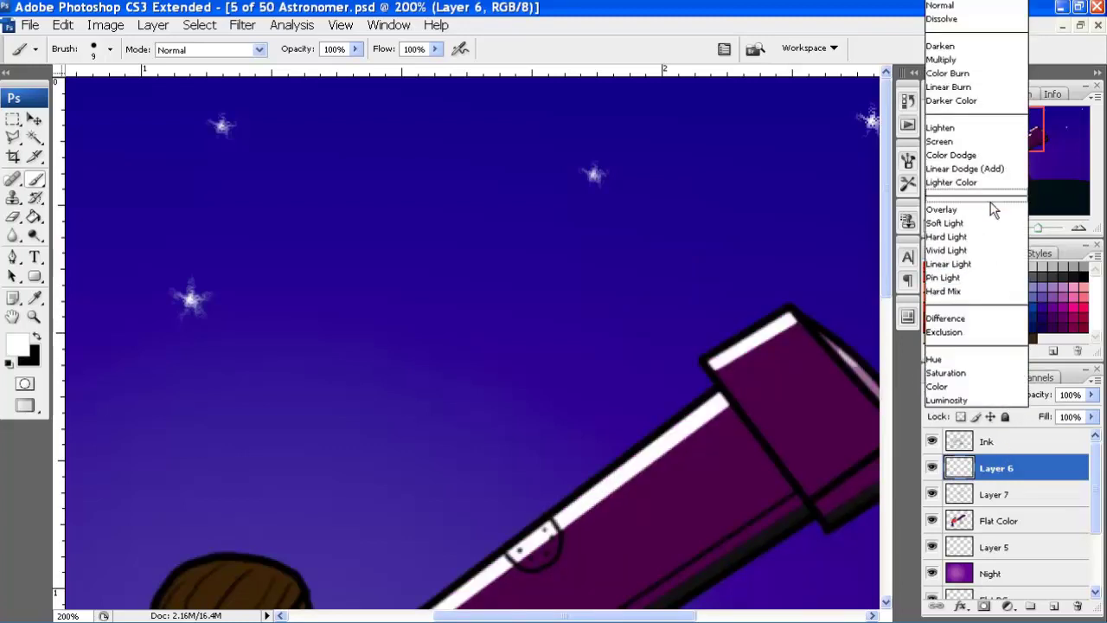
left_click(951, 222)
Set Layer 7 to Overlay blending at 63% opacity
left_click(1006, 497)
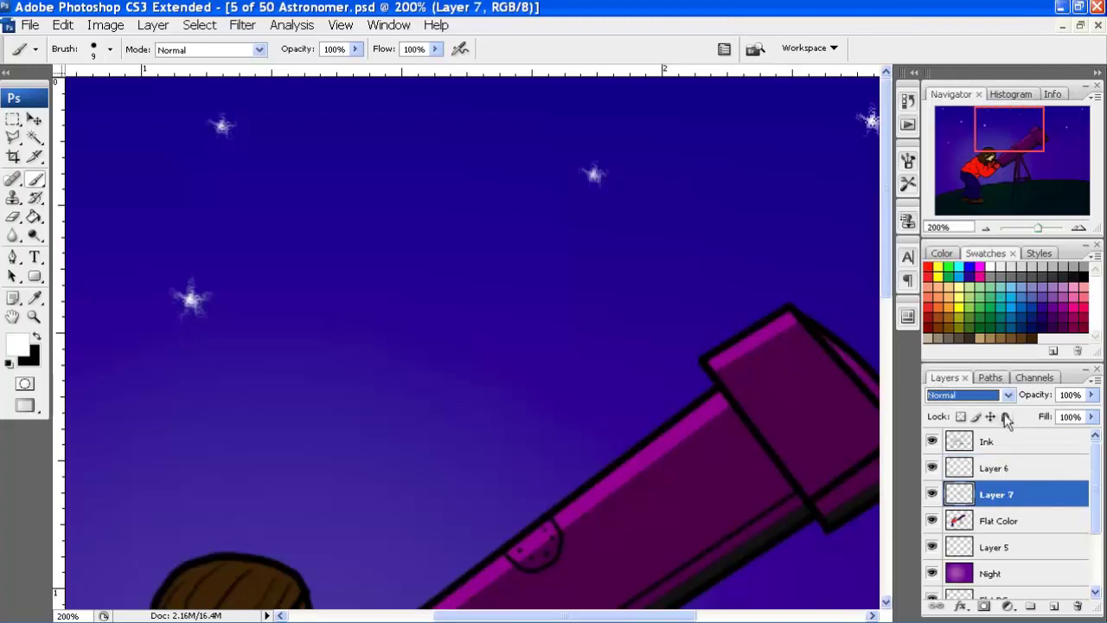
left_click(1003, 395)
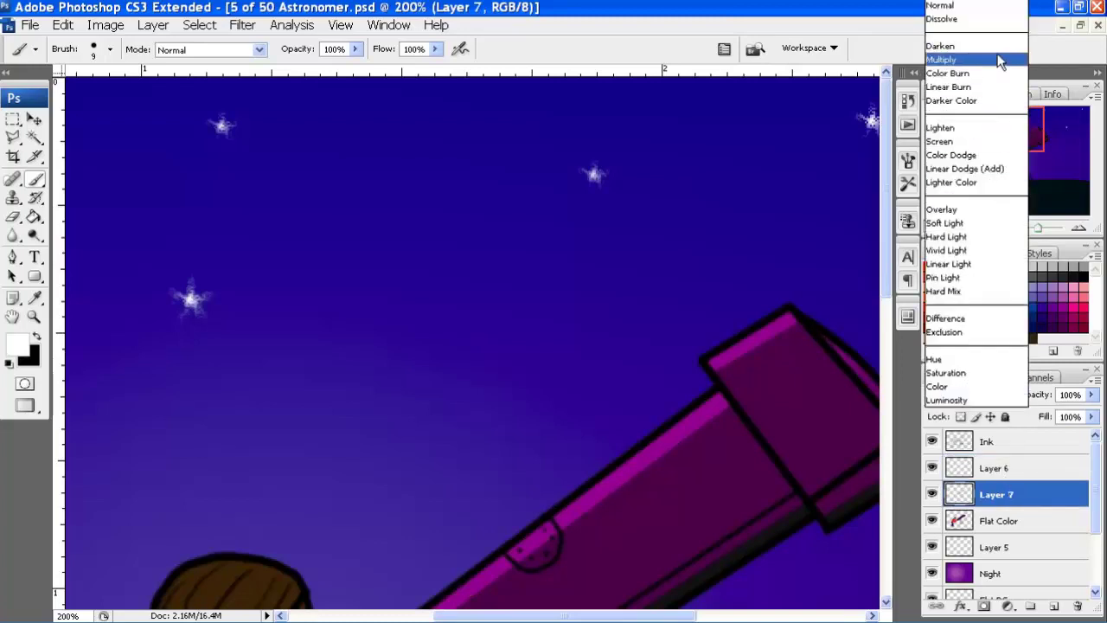
left_click(1001, 60)
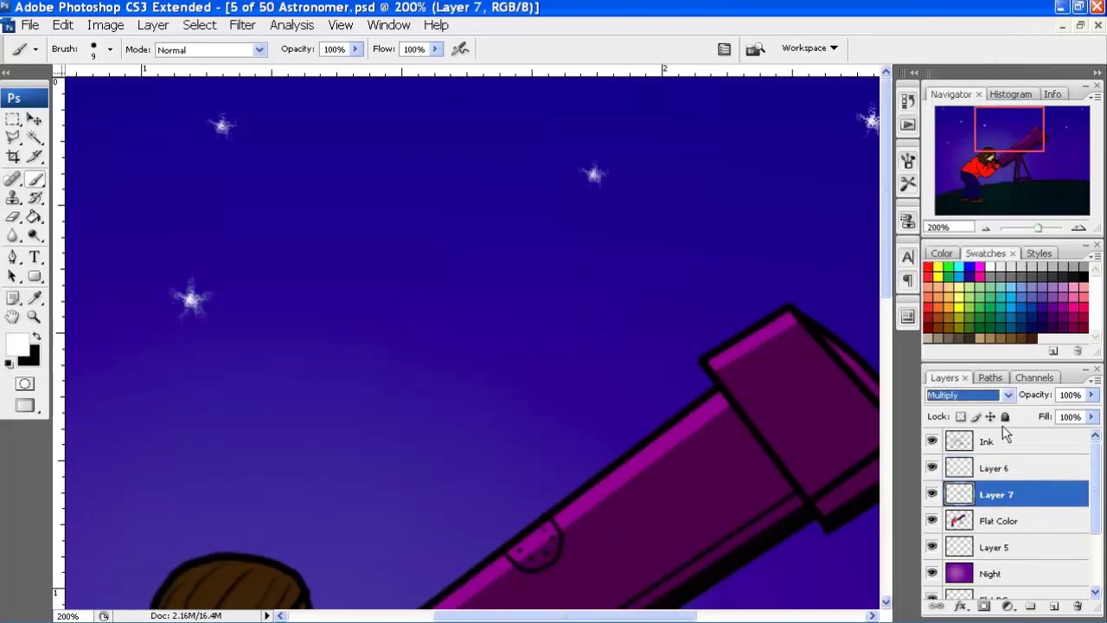
left_click(1007, 395)
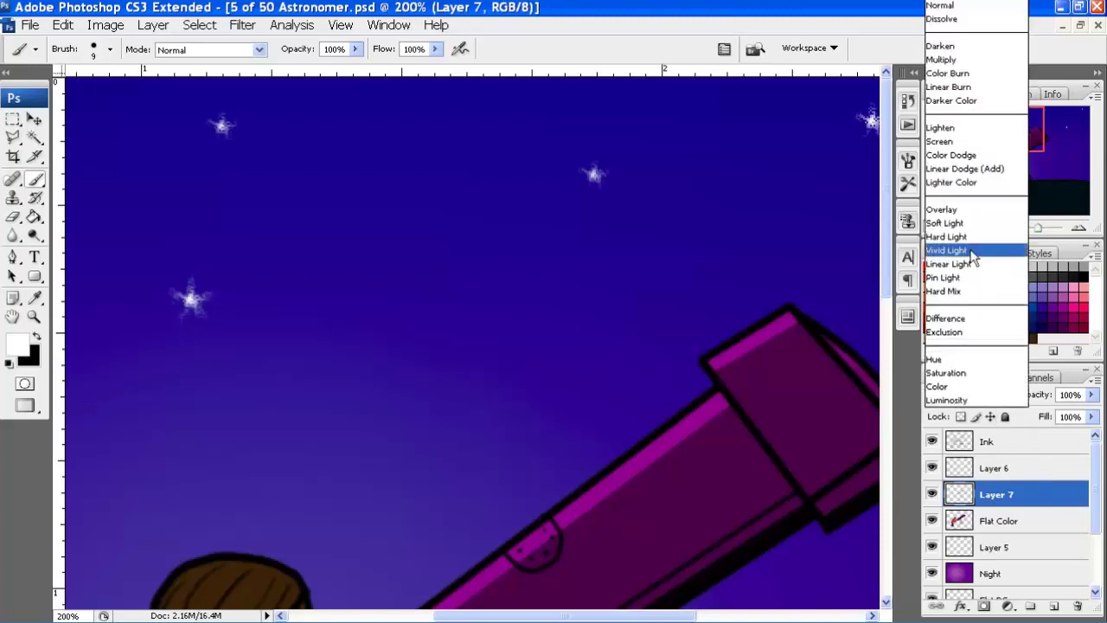
left_click(981, 211)
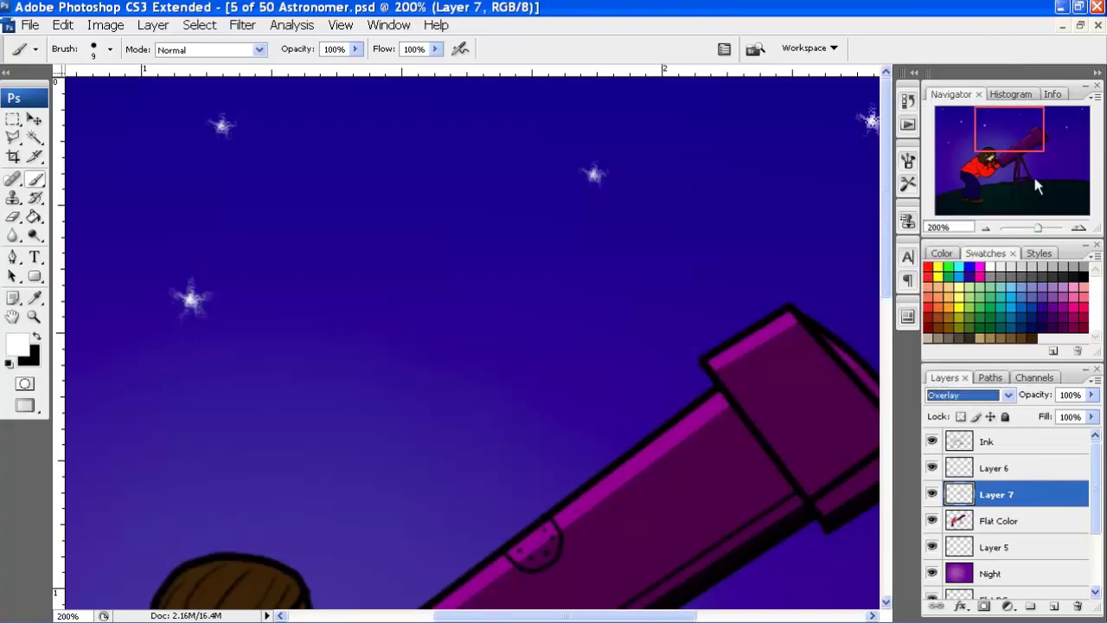
left_click(985, 228)
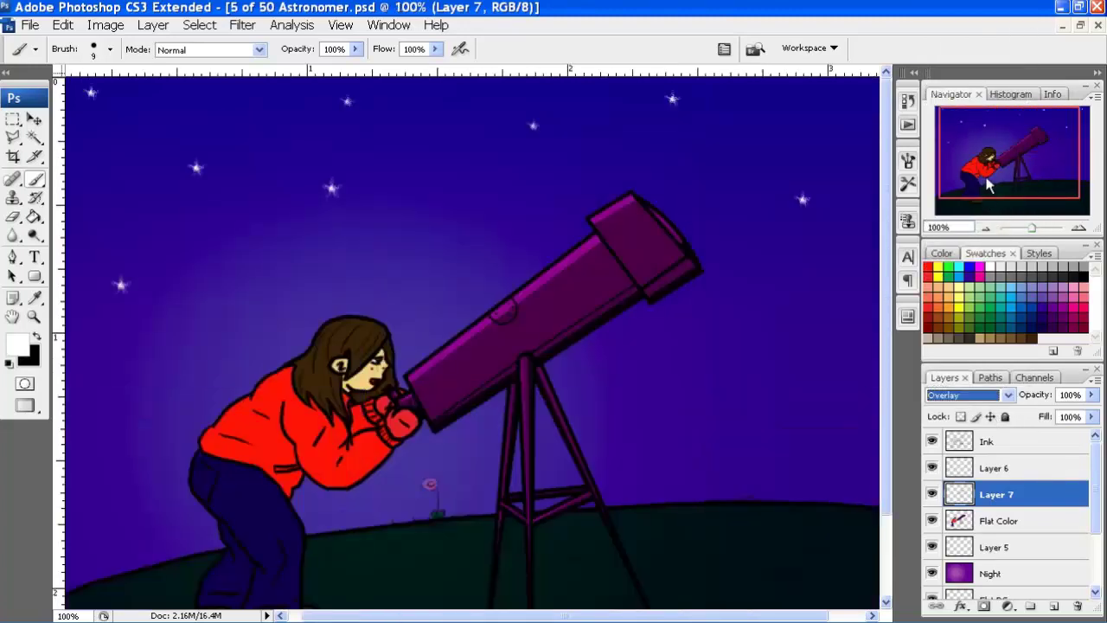
left_click(1092, 394)
left_click(1062, 417)
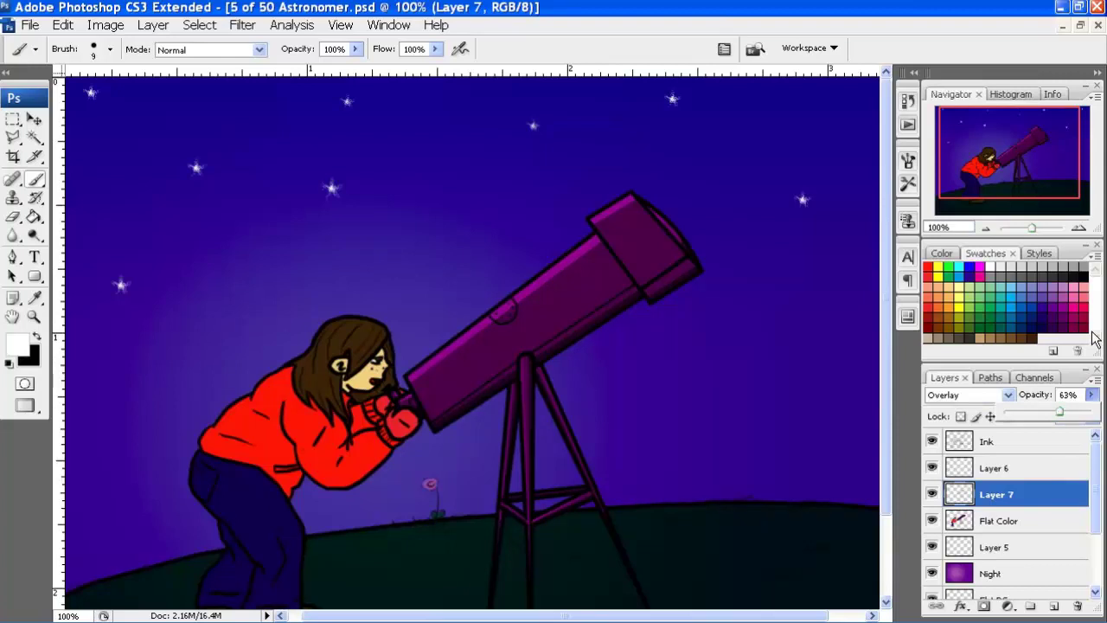
left_click(1041, 522)
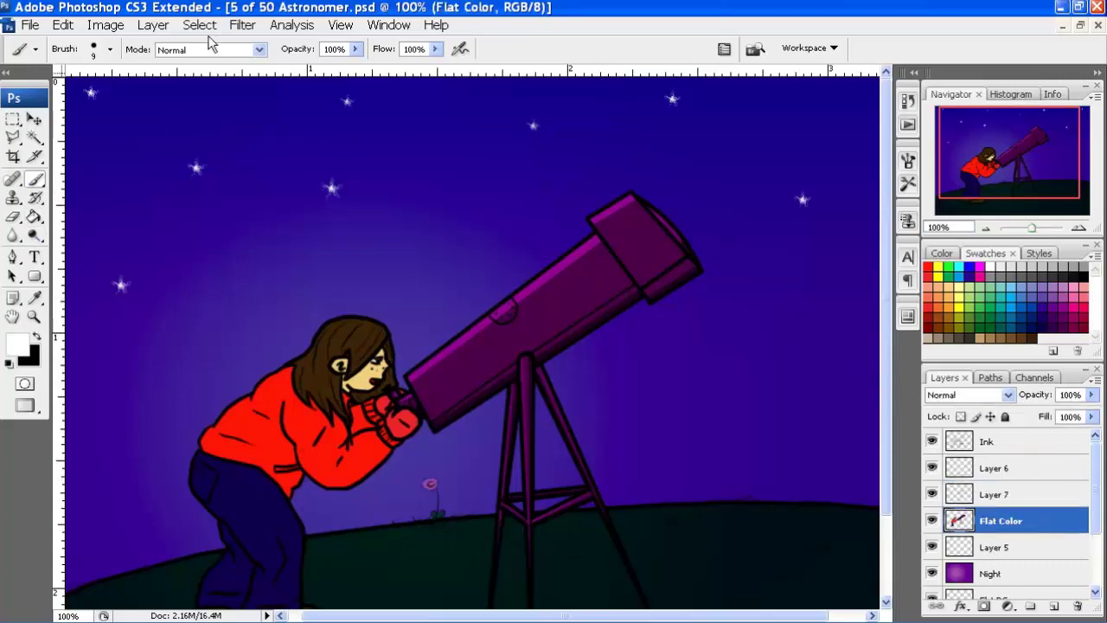
Set brush opacity to 40% and paint a soft highlight on the telescope's front rim
left_click(354, 49)
left_click_drag(353, 68, 304, 69)
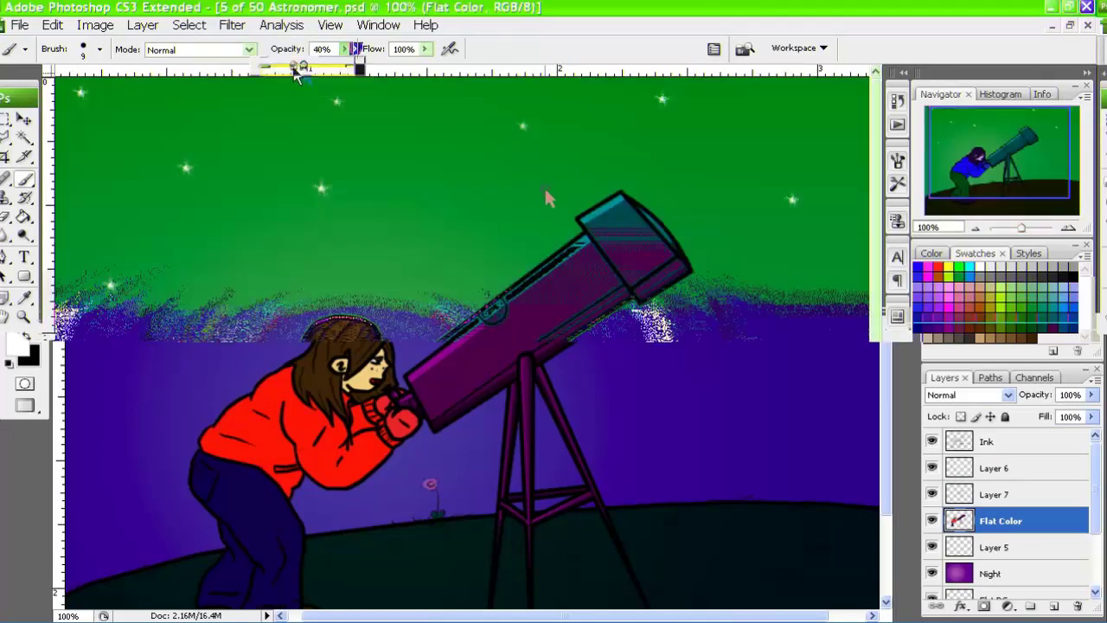
left_click_drag(644, 202, 670, 228)
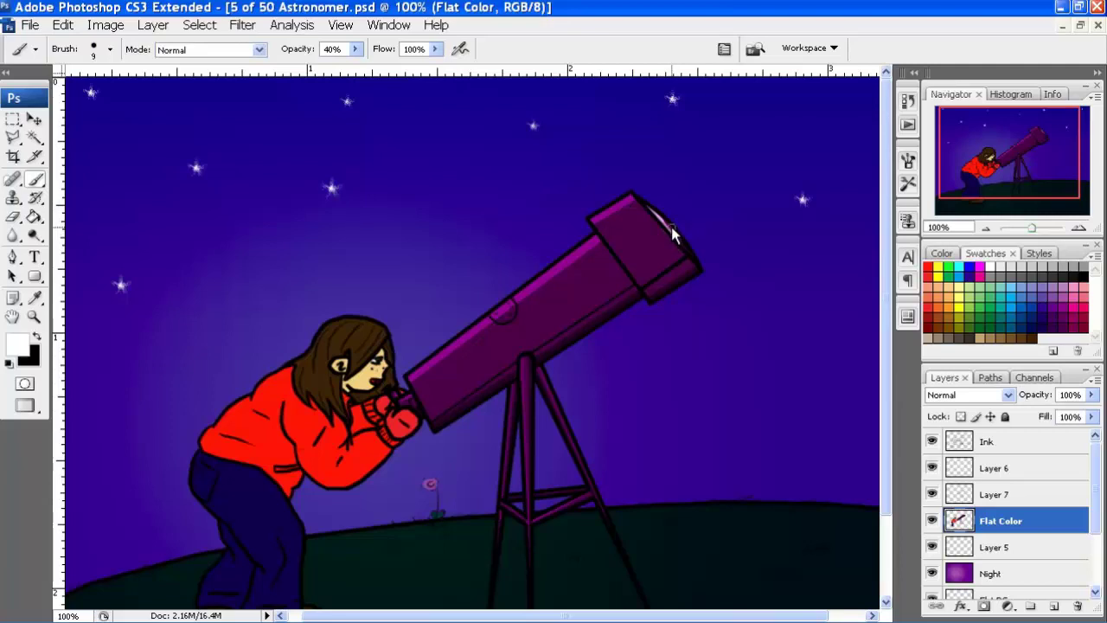
left_click_drag(661, 220, 687, 249)
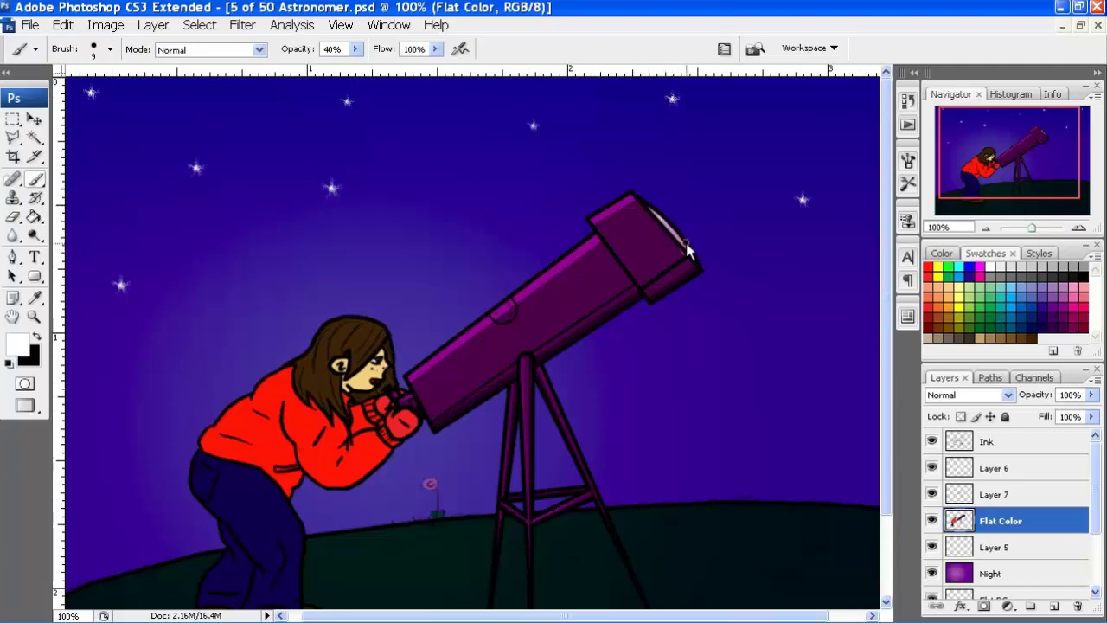
At 200% zoom, extend the rim highlight down the lens edge and brighten it
left_click(1079, 226)
left_click_drag(1012, 169, 1042, 157)
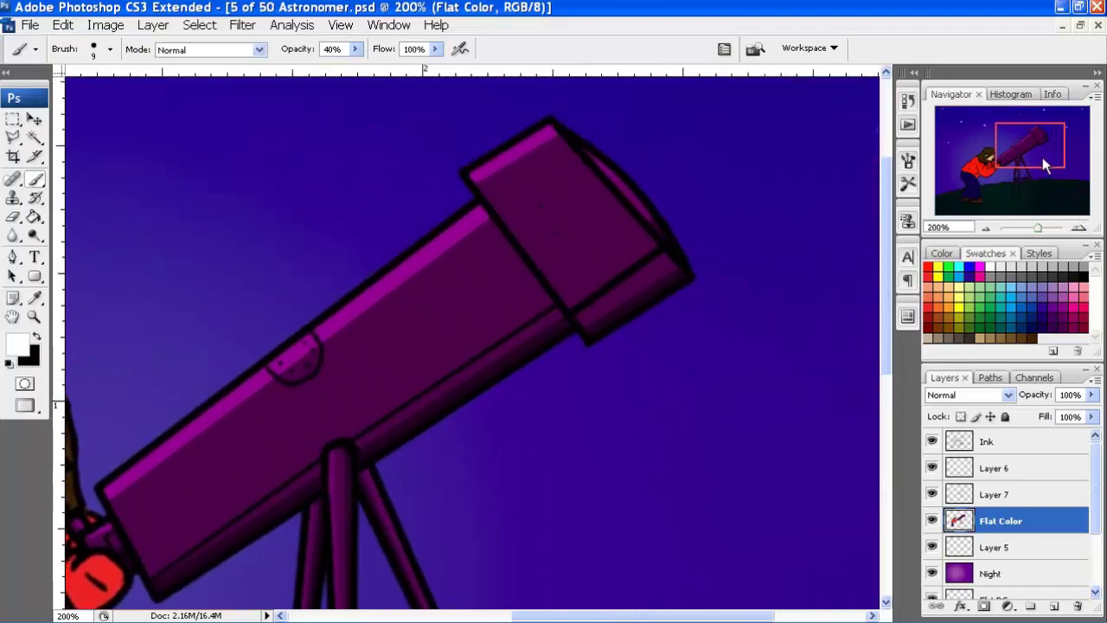
left_click_drag(531, 206, 561, 240)
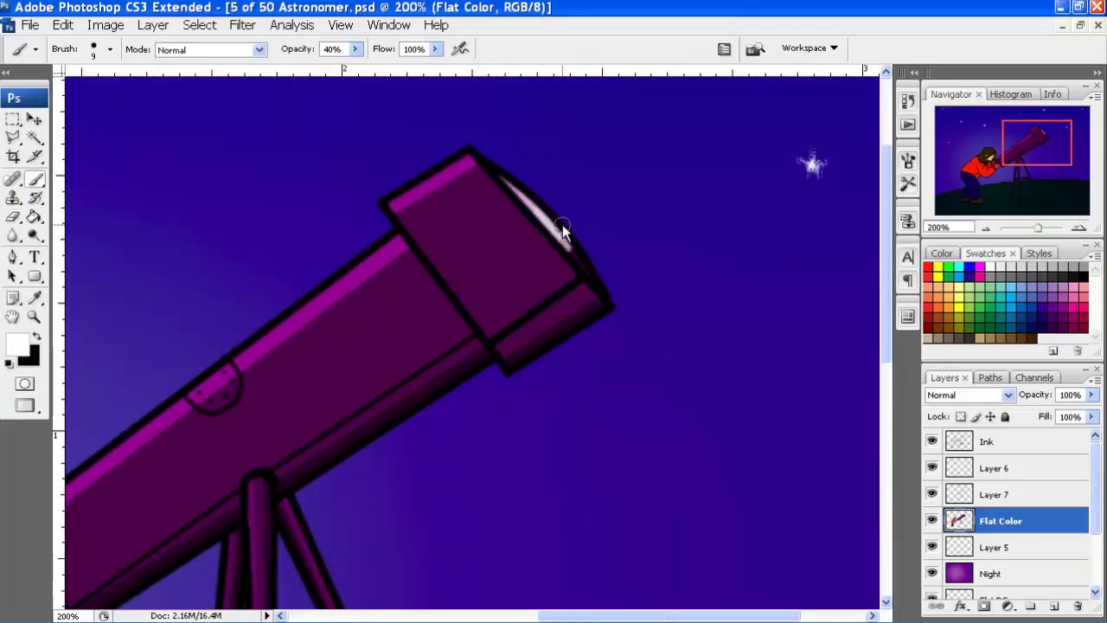
left_click_drag(504, 178, 593, 280)
key("alt+]")
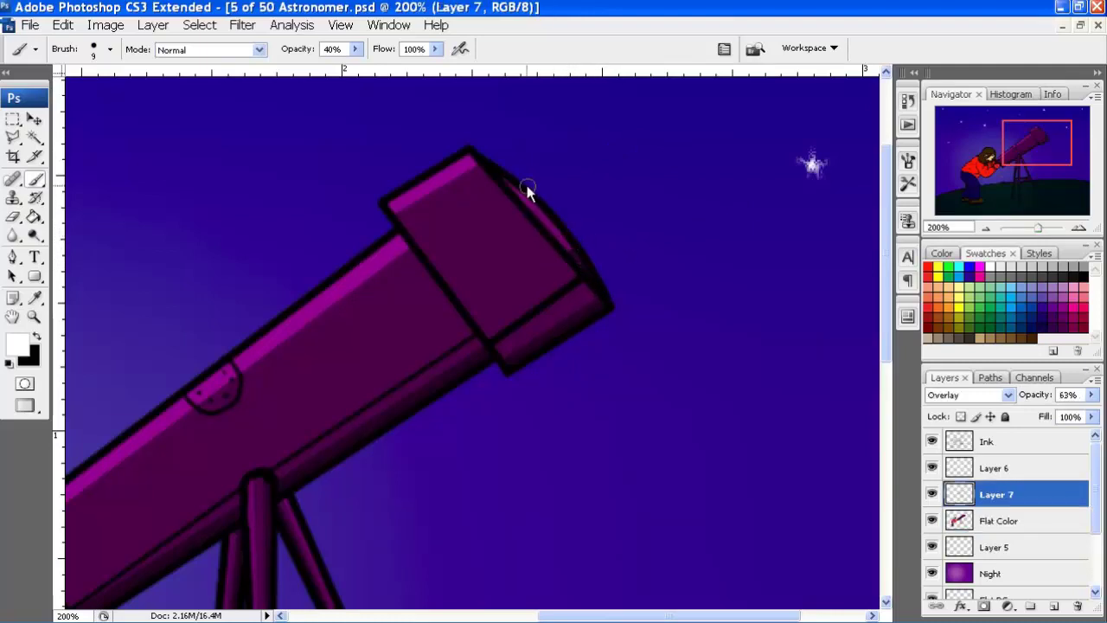
left_click(994, 467)
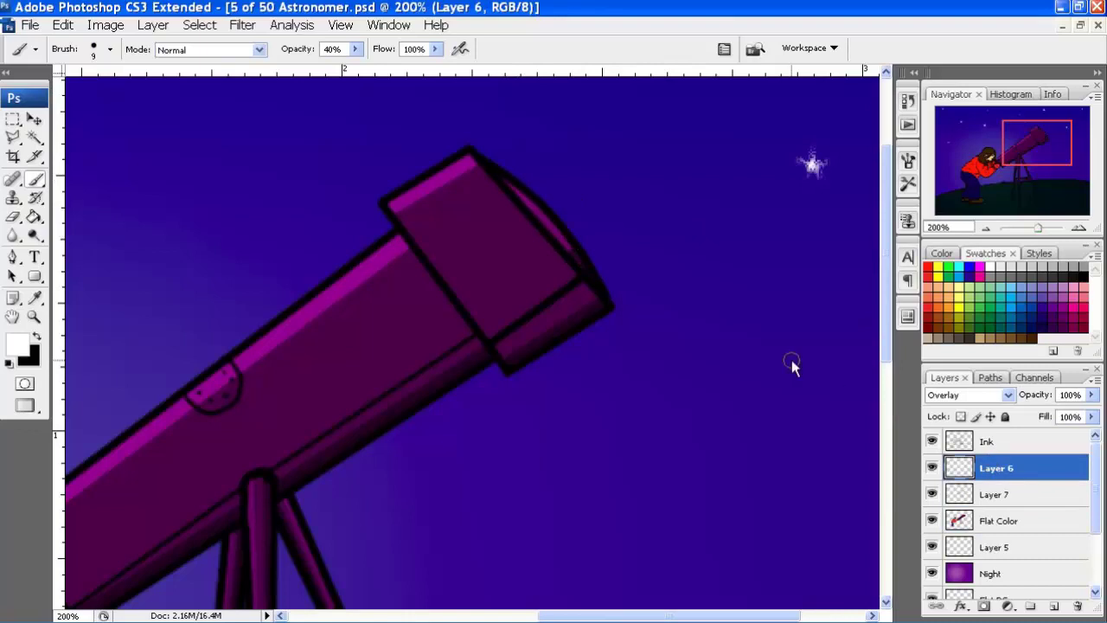
Add Layer 8 below Layer 7 and paint a pink highlight along the lens rim
left_click(1055, 605)
left_click_drag(1027, 461, 1027, 532)
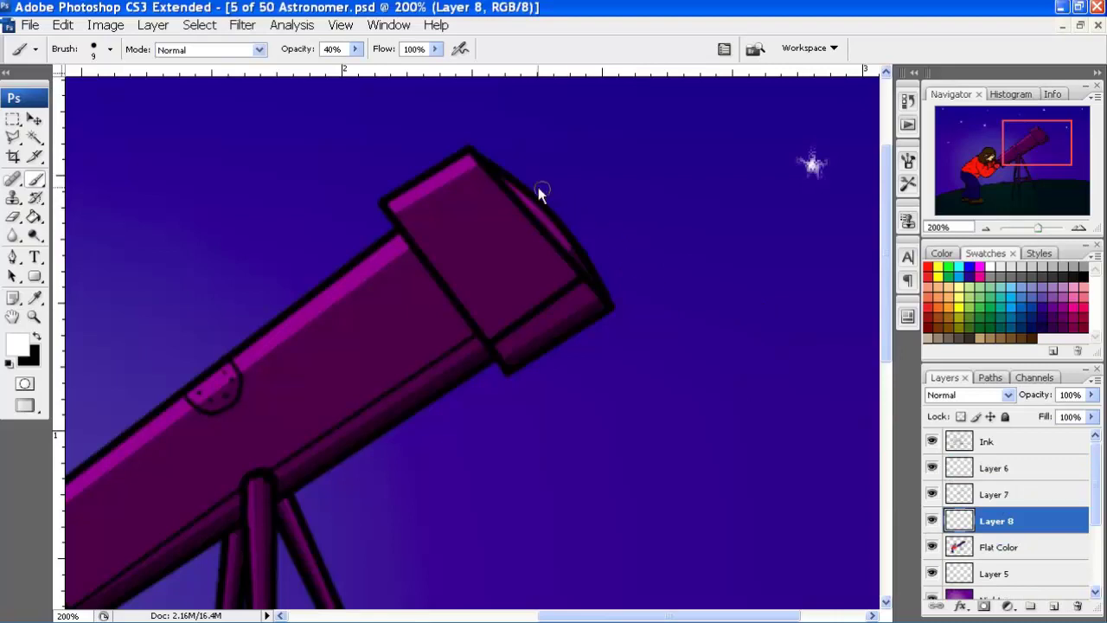
left_click_drag(506, 175, 548, 229)
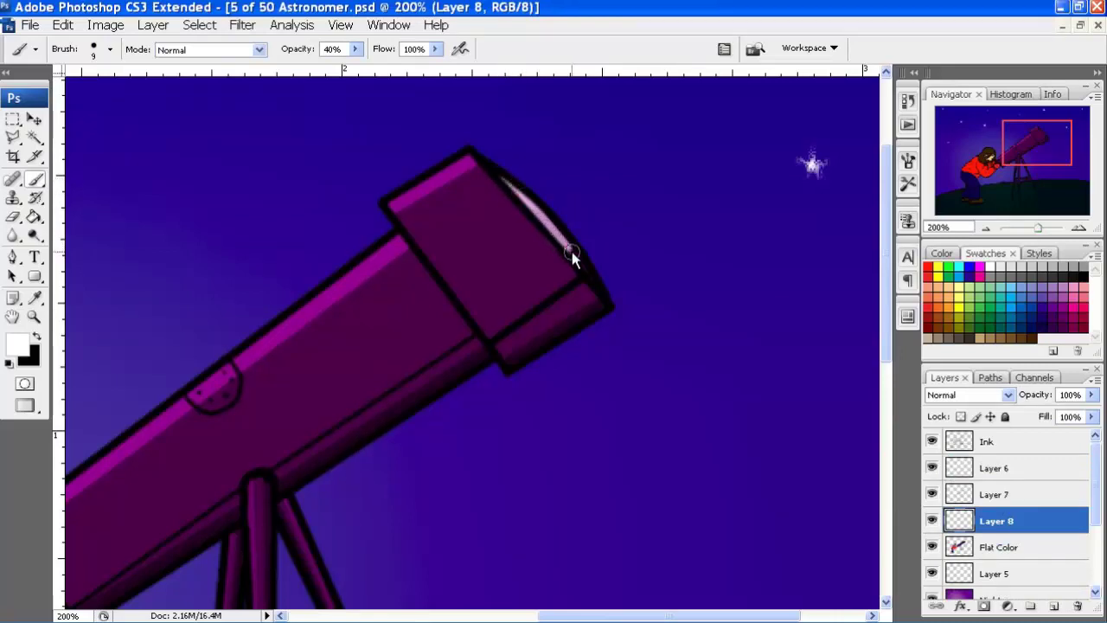
left_click_drag(587, 270, 596, 289)
Erase the highlight's lower end, try Overlay, then return Layer 8 to Normal blending
key("e")
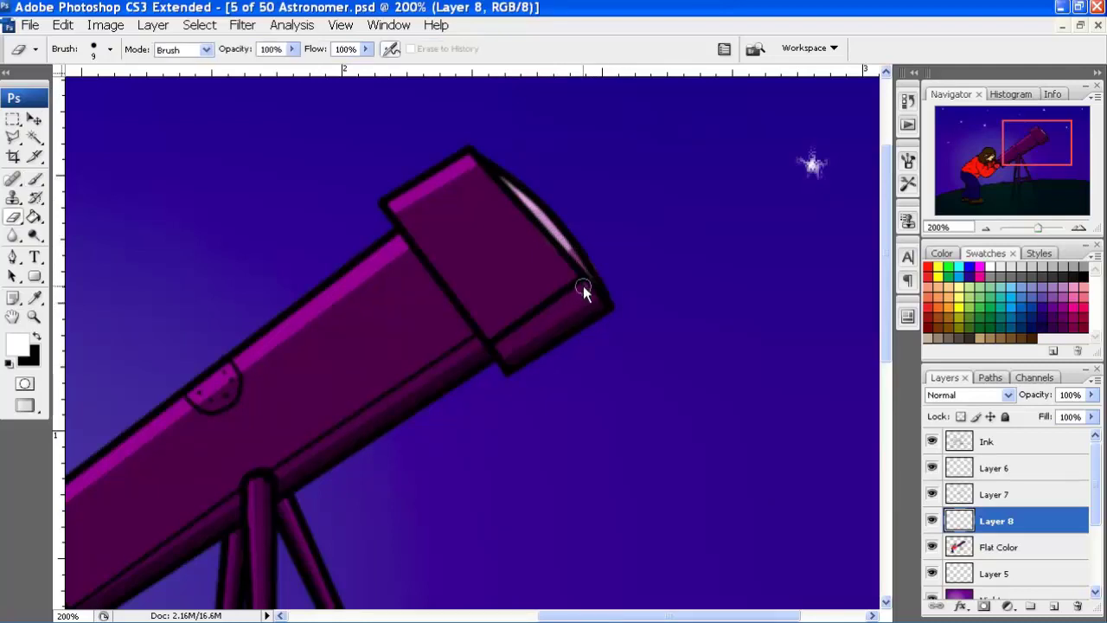
left_click_drag(593, 243, 600, 278)
left_click(1009, 396)
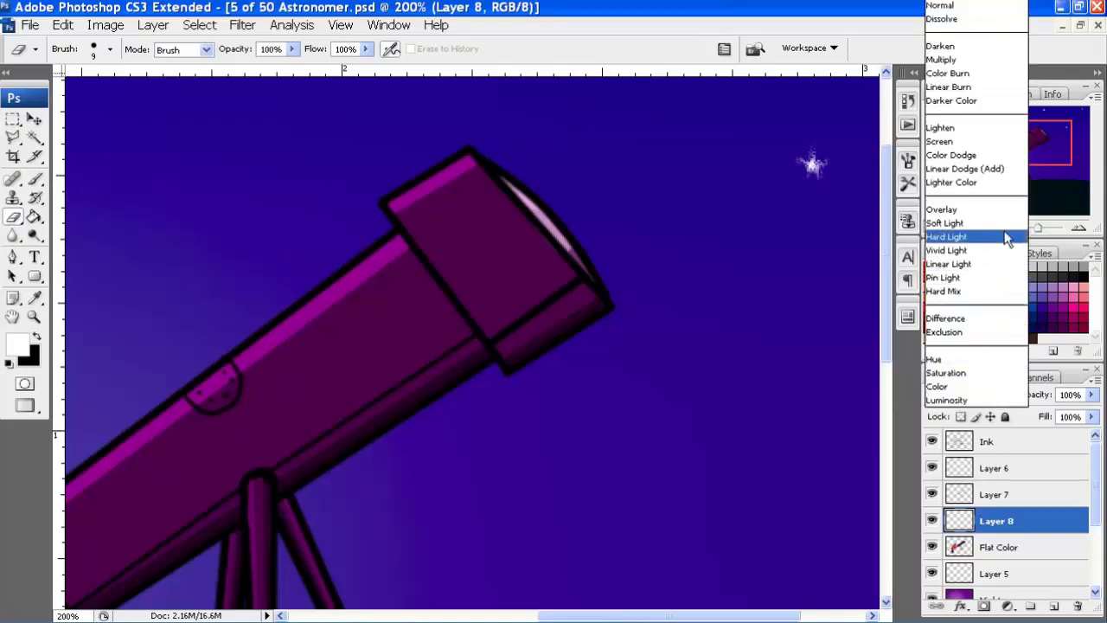
left_click(1005, 213)
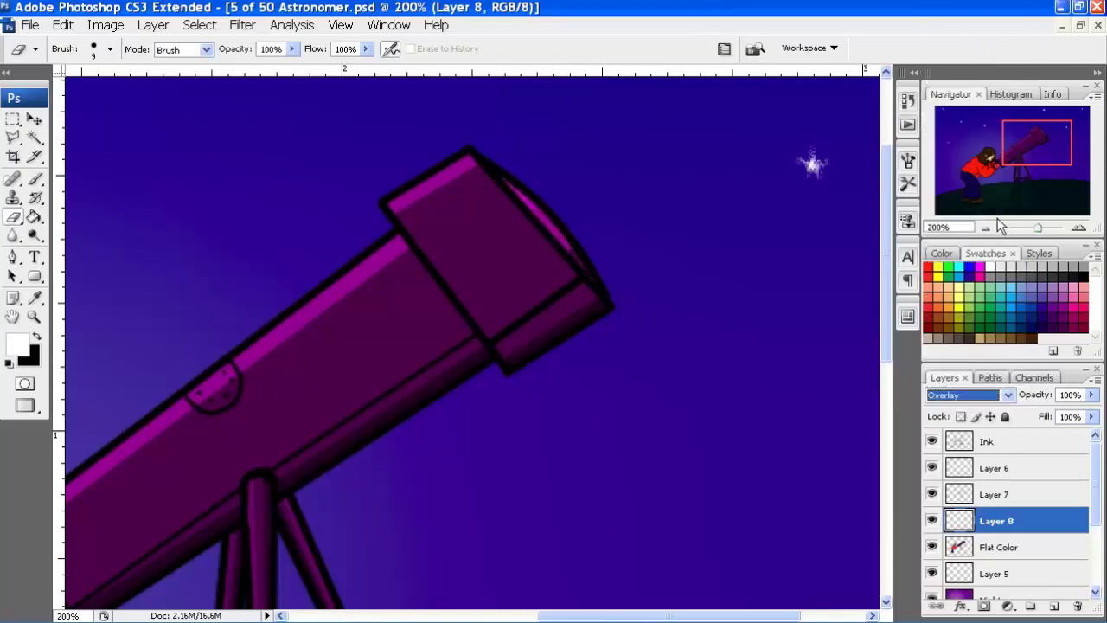
left_click(1007, 395)
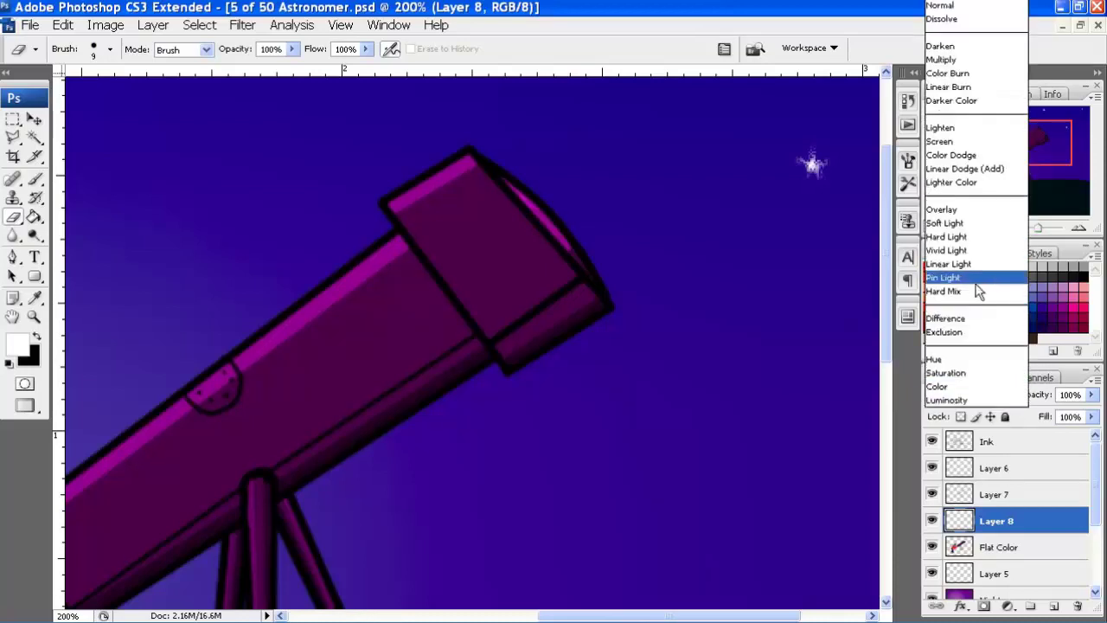
left_click(995, 7)
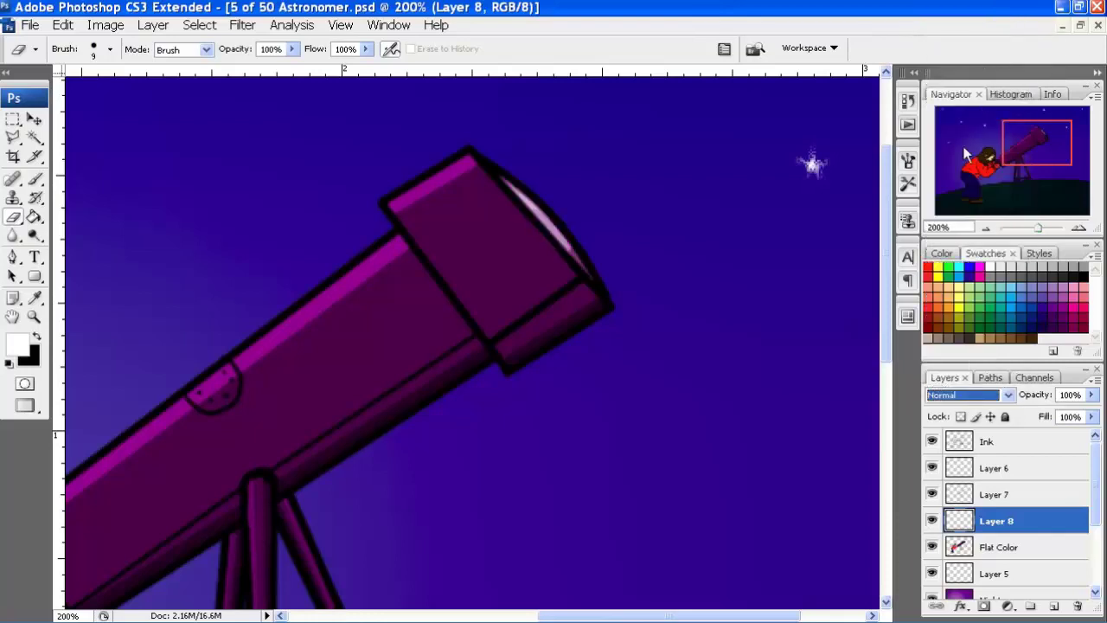
Zoom out through 100% to 66.67% to fit the illustration, and bring up the lasso variants
left_click(986, 228)
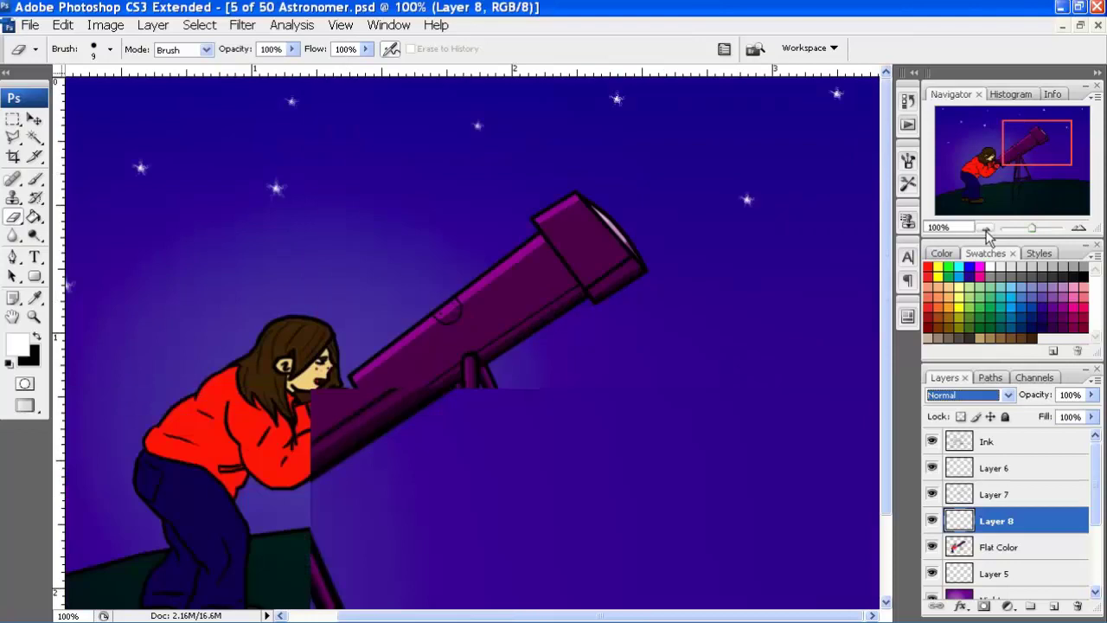
left_click(1010, 151)
left_click_drag(1018, 163, 997, 169)
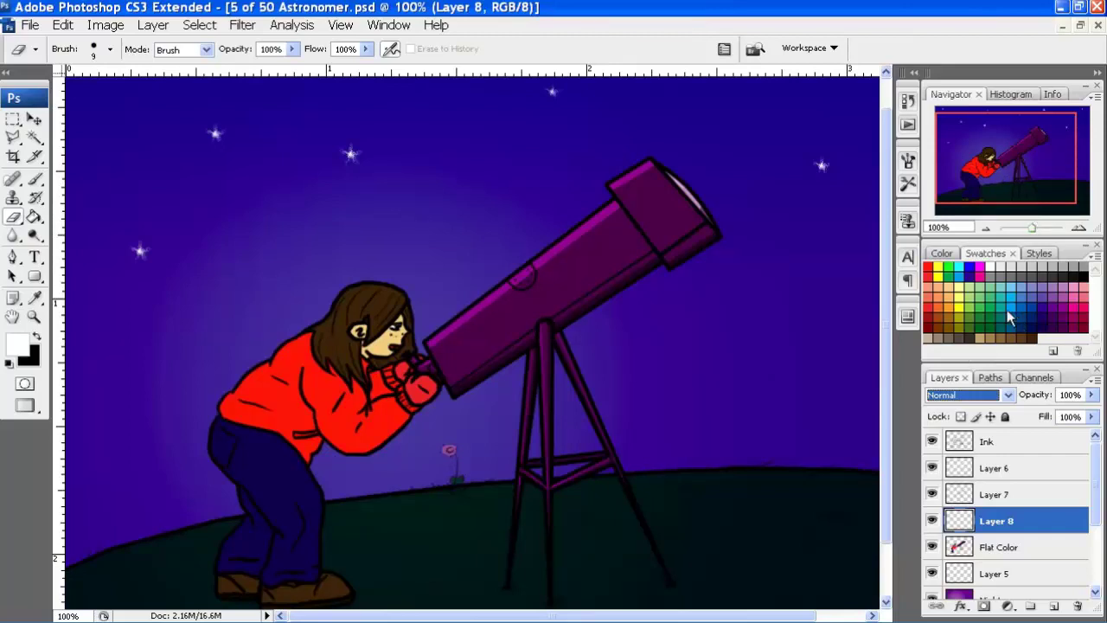
left_click(986, 228)
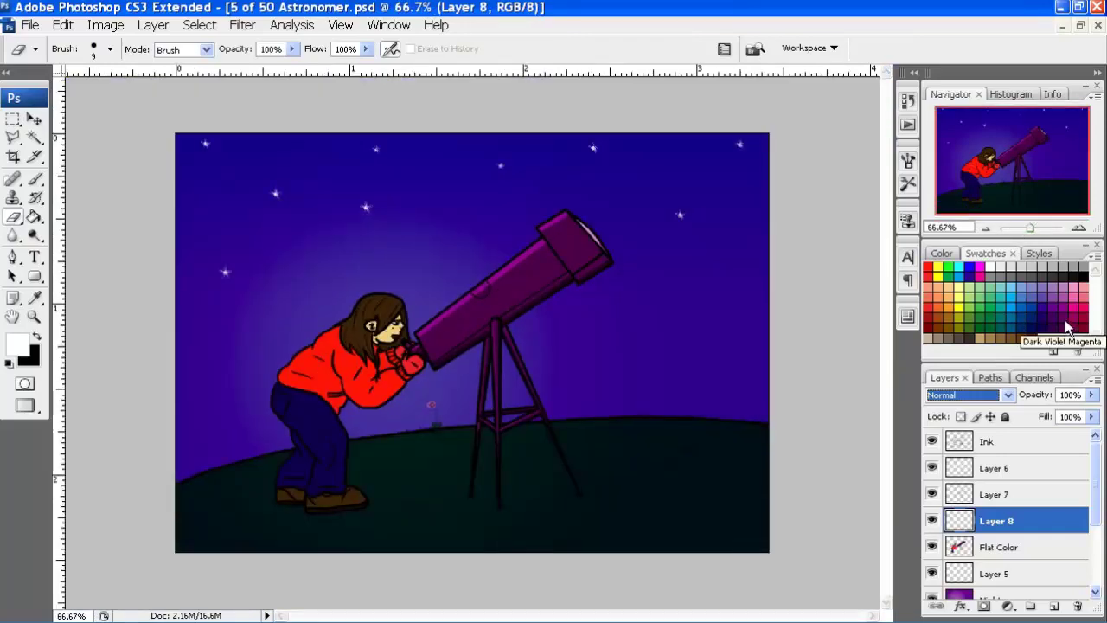
left_click_drag(13, 138, 56, 152)
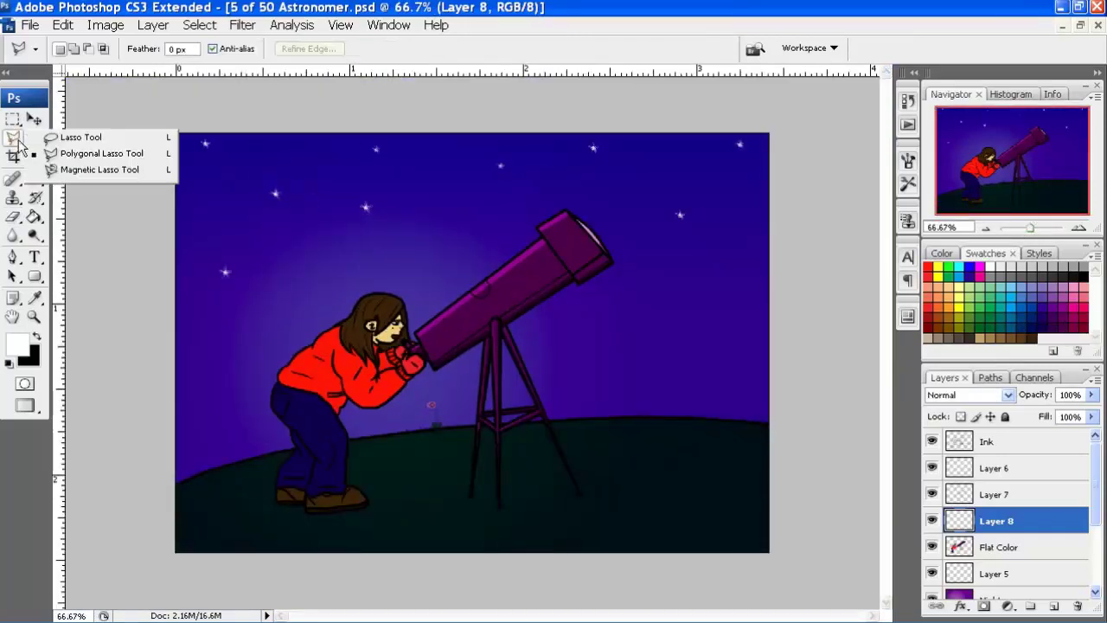
Lasso a shadow-shaped area of ground under the telescope and boots
left_click(74, 138)
left_click_drag(403, 468, 489, 460)
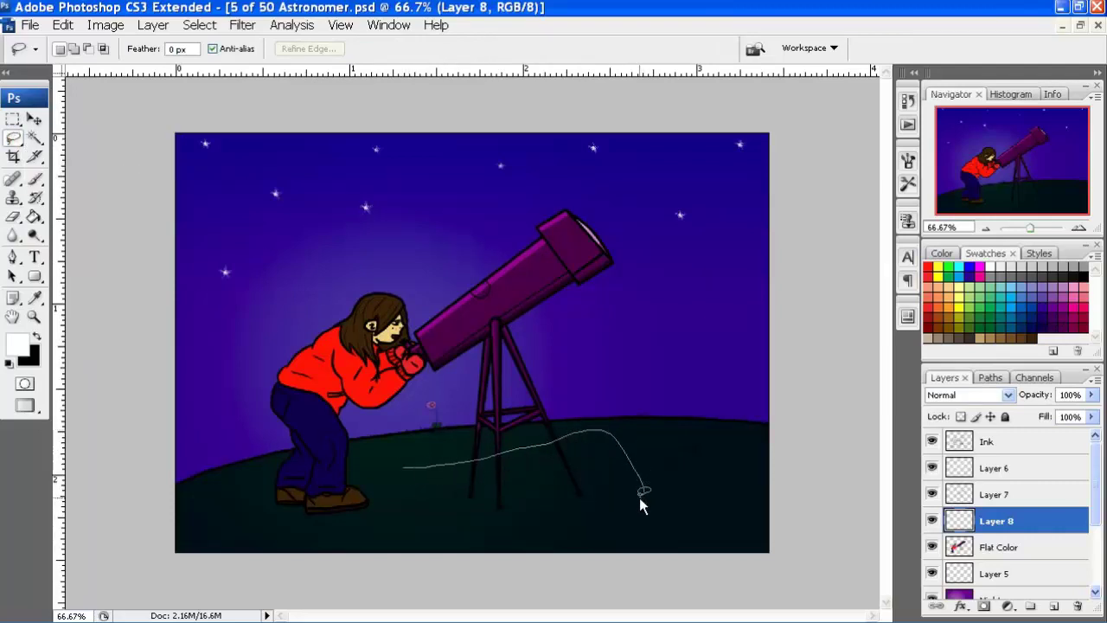
left_click_drag(500, 501, 337, 525)
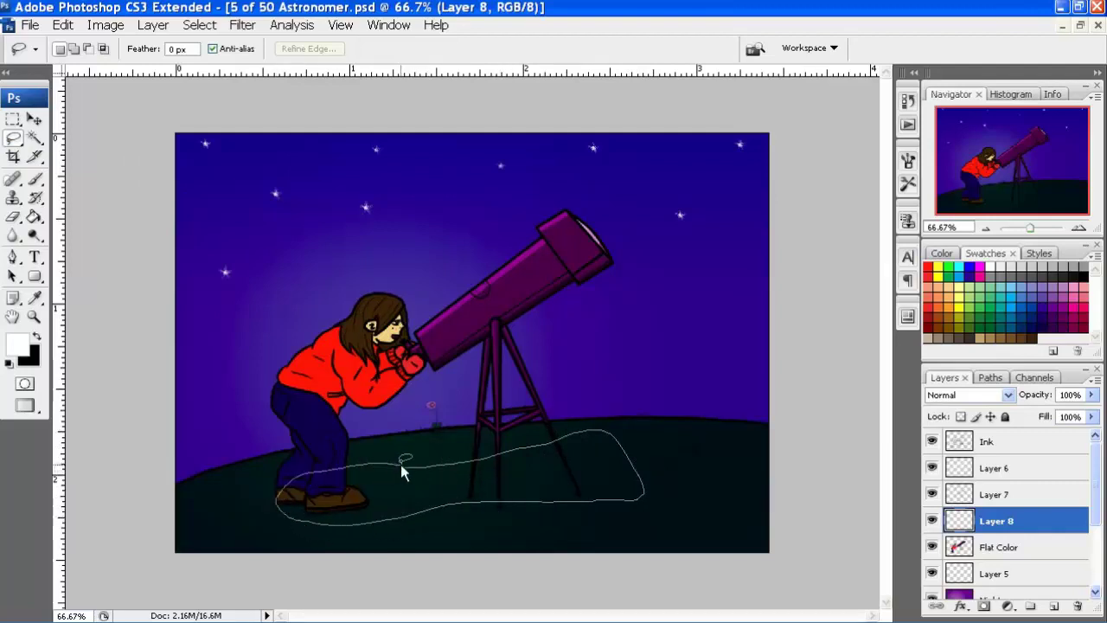
left_click_drag(400, 465, 403, 467)
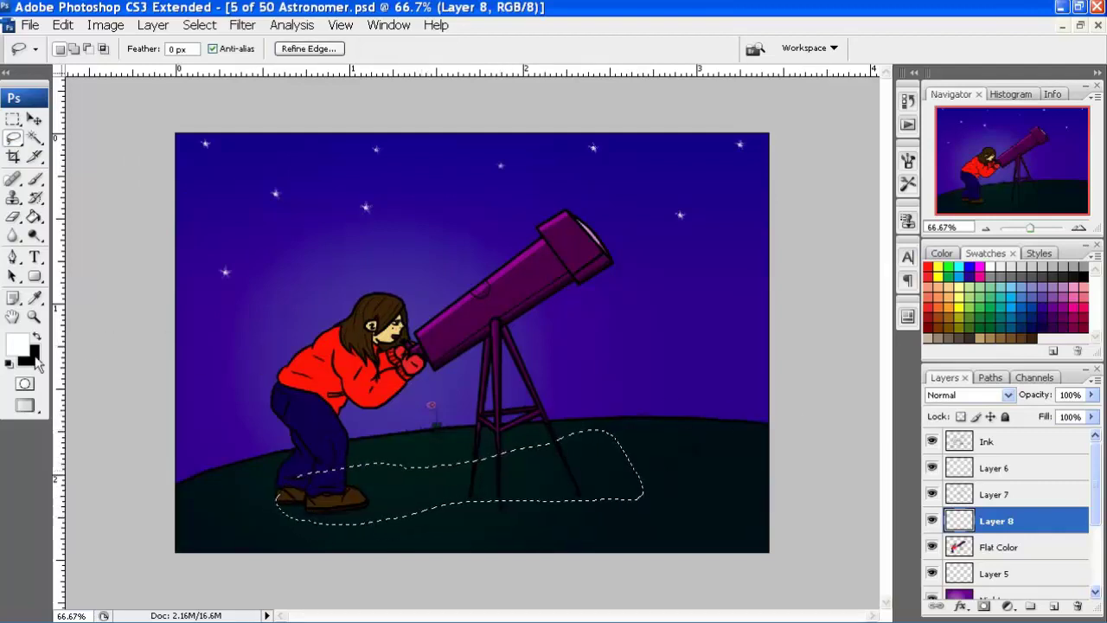
Add a new layer above Flat BG and fill the selection with black
left_click_drag(1097, 484, 1099, 545)
left_click(1045, 521)
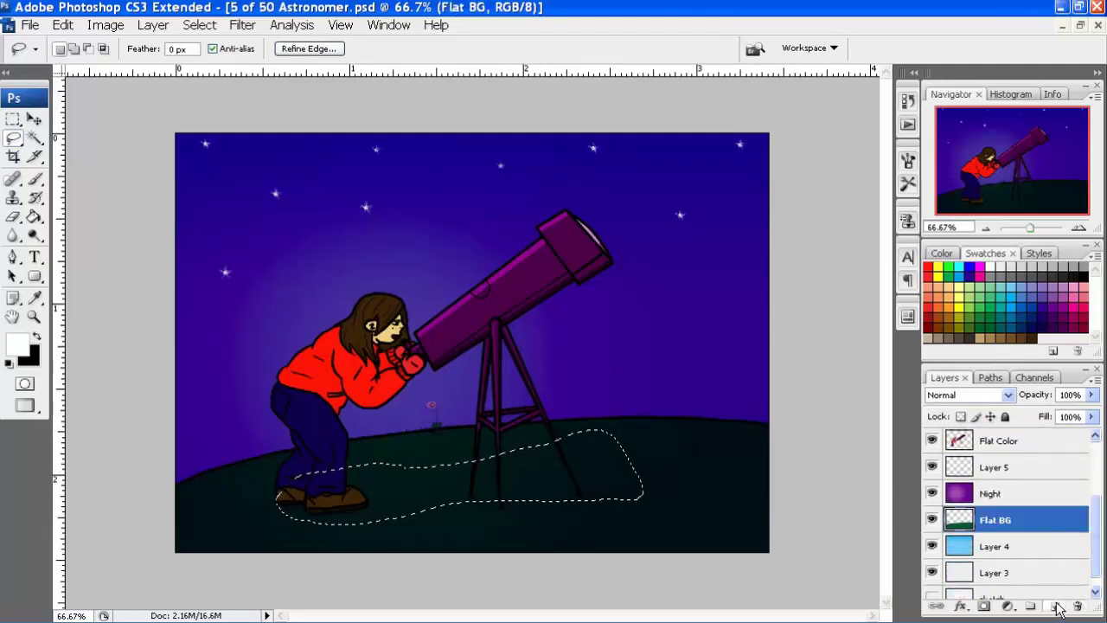
left_click(1055, 605)
left_click(37, 338)
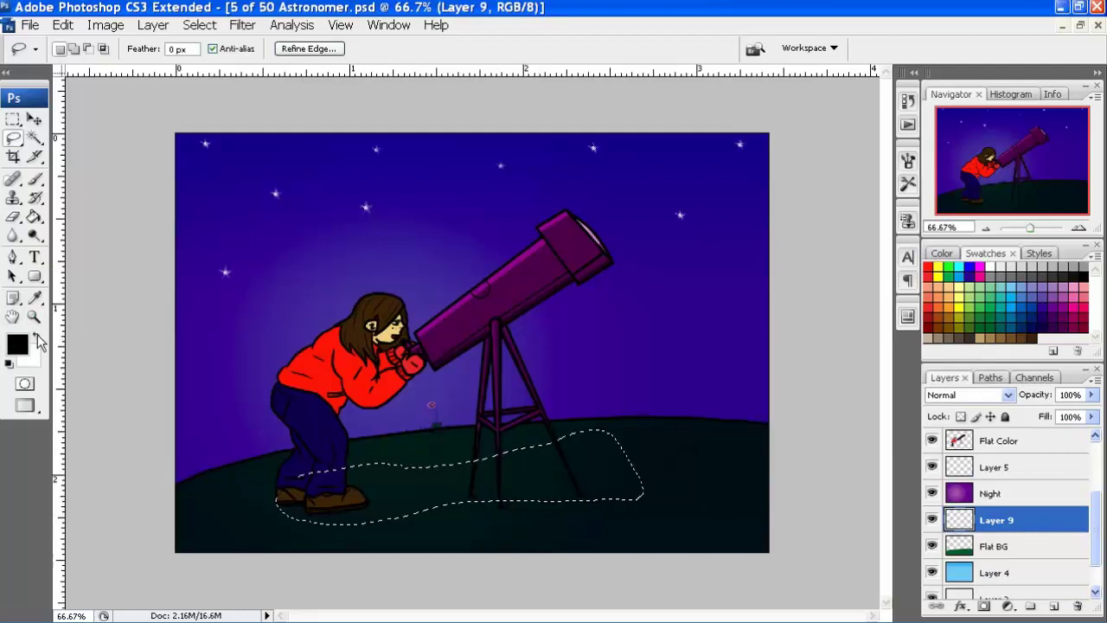
key("g")
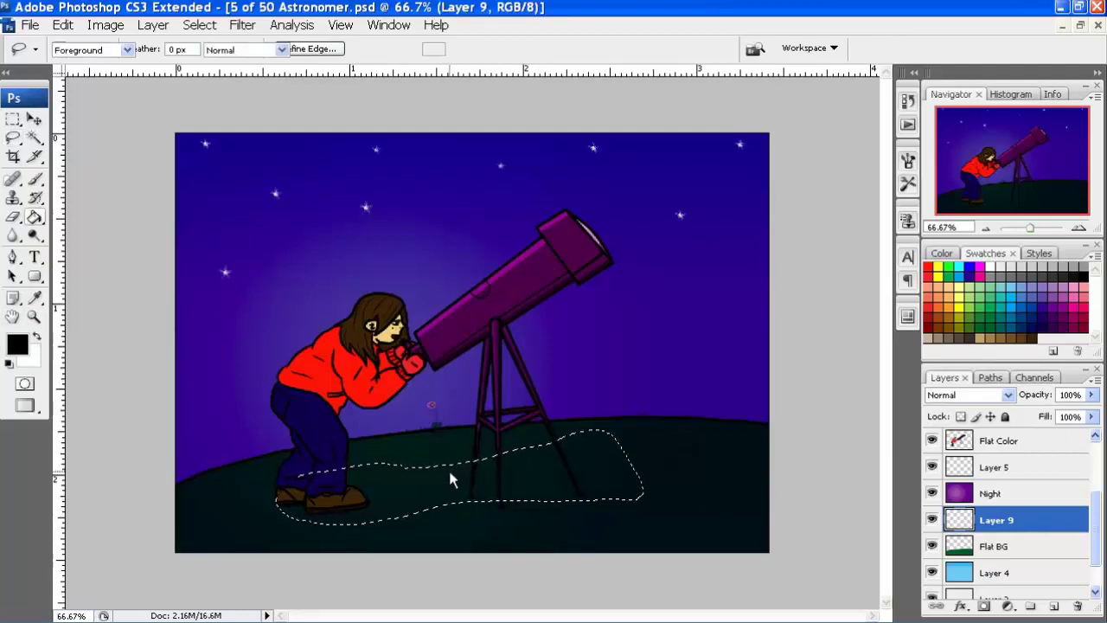
left_click(455, 483)
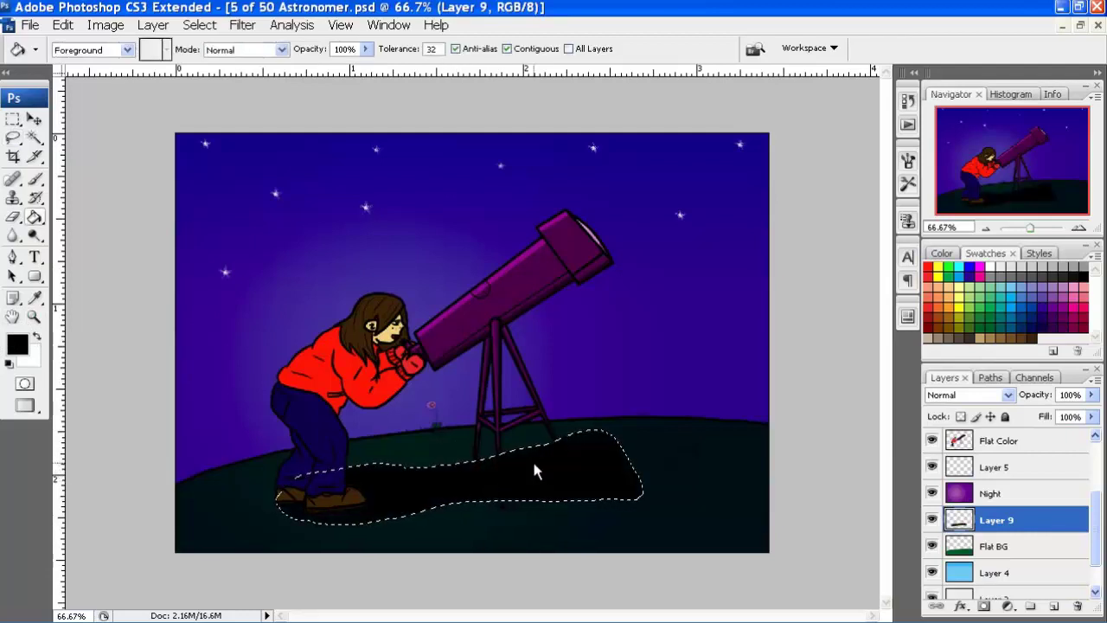
Set the shadow layer to Overlay at 43% opacity and deselect
left_click(989, 394)
left_click(980, 212)
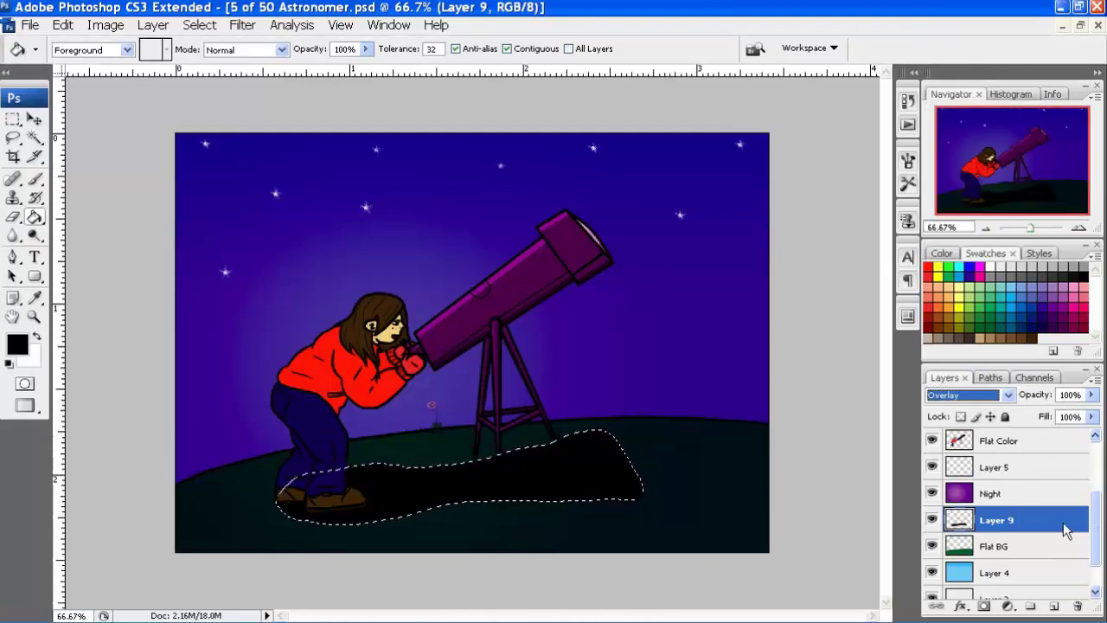
left_click_drag(1090, 394, 1038, 418)
key("ctrl+d")
Apply a Gaussian Blur of 3.7 pixels to the shadow, after abandoning Lens Blur
left_click(199, 24)
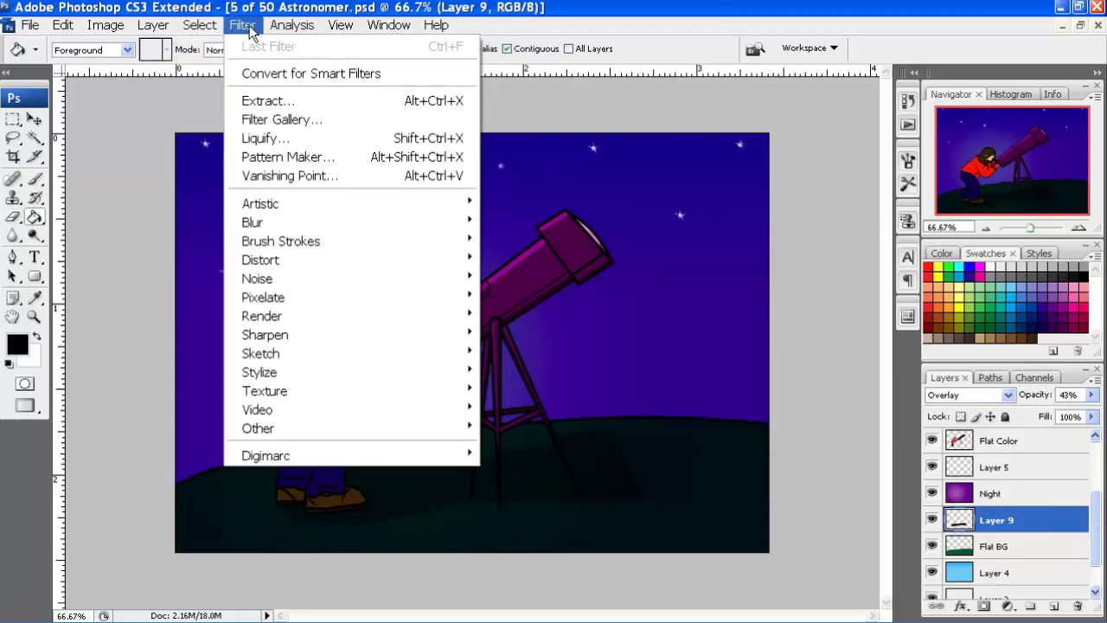
mouse_move(252, 223)
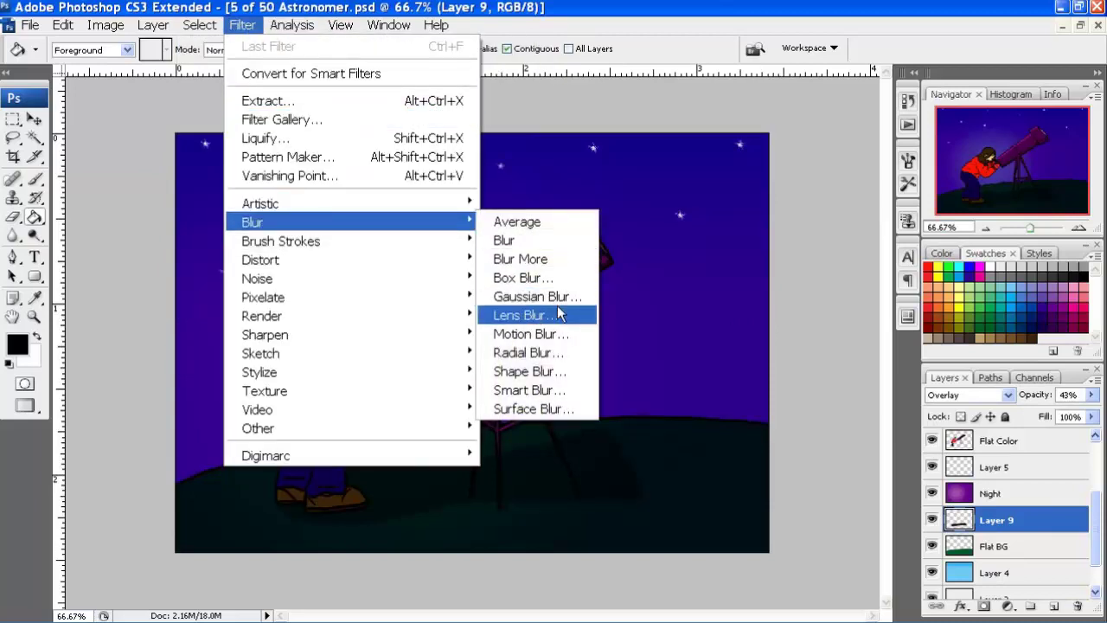
left_click(561, 315)
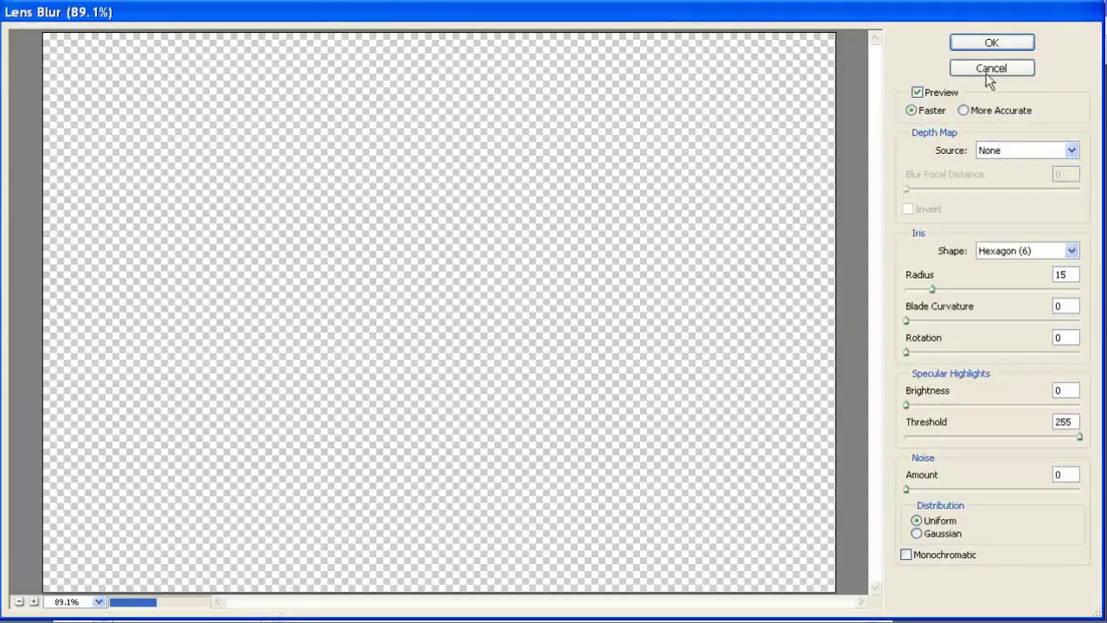
left_click(992, 69)
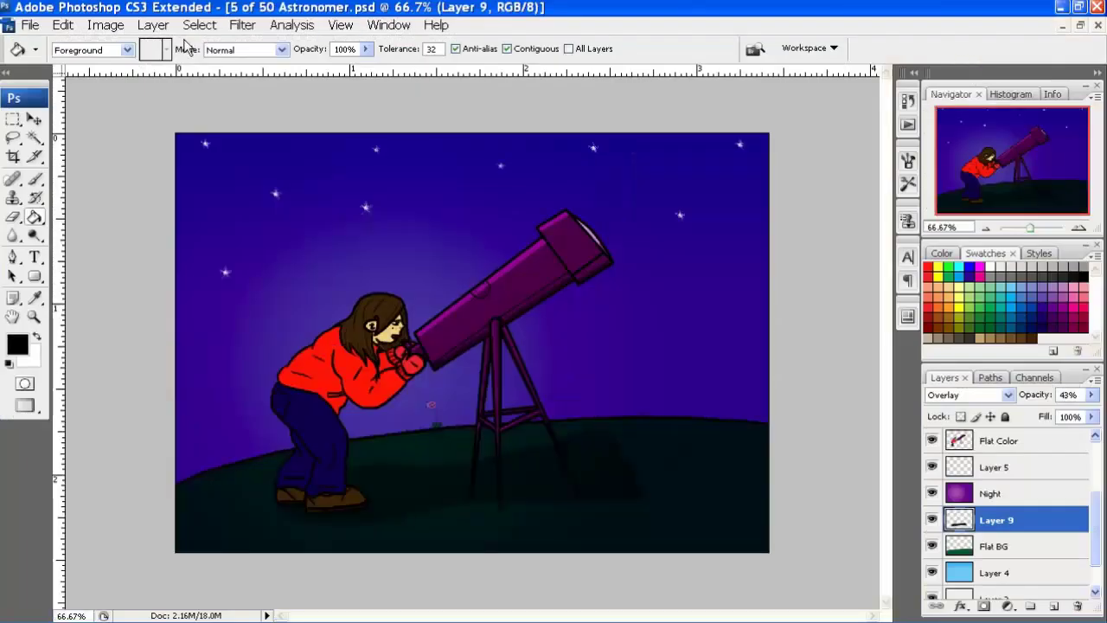
left_click(199, 24)
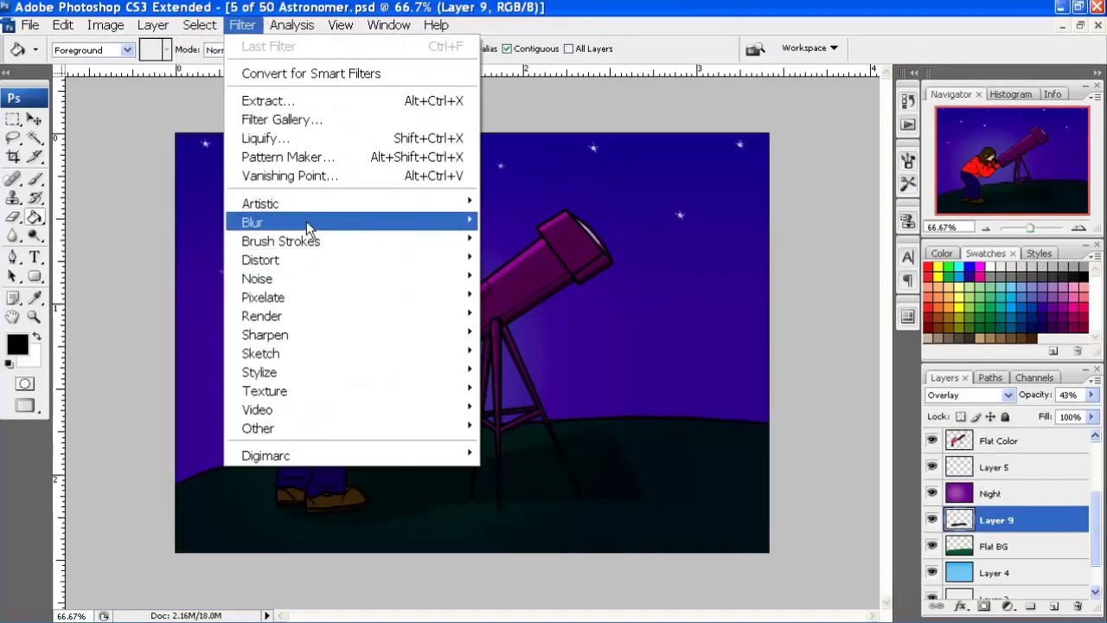
mouse_move(253, 222)
left_click(560, 296)
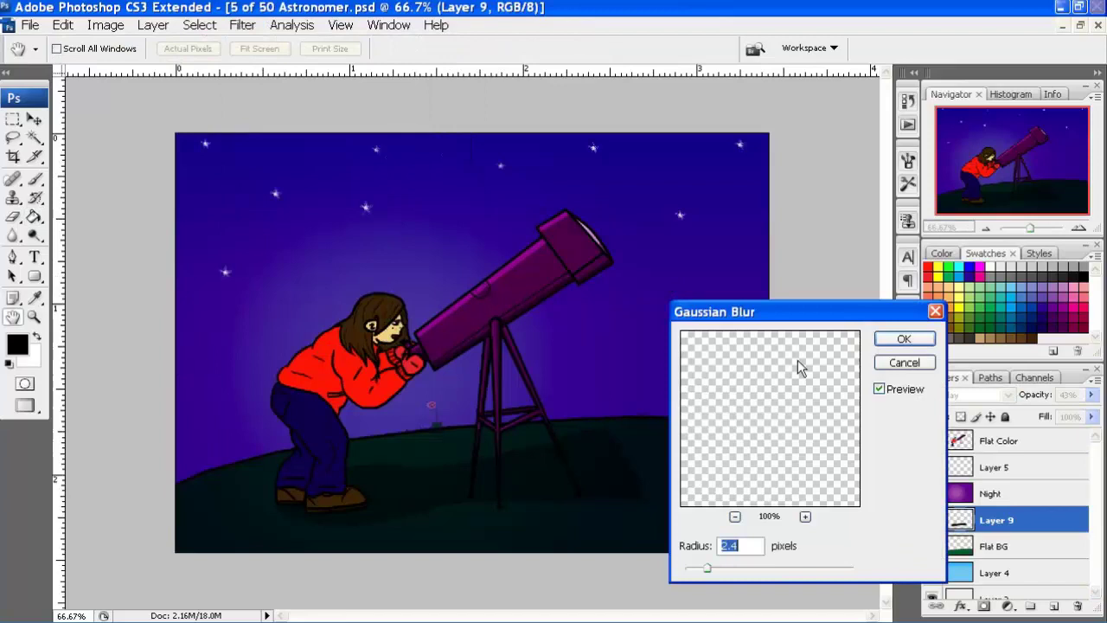
left_click(749, 569)
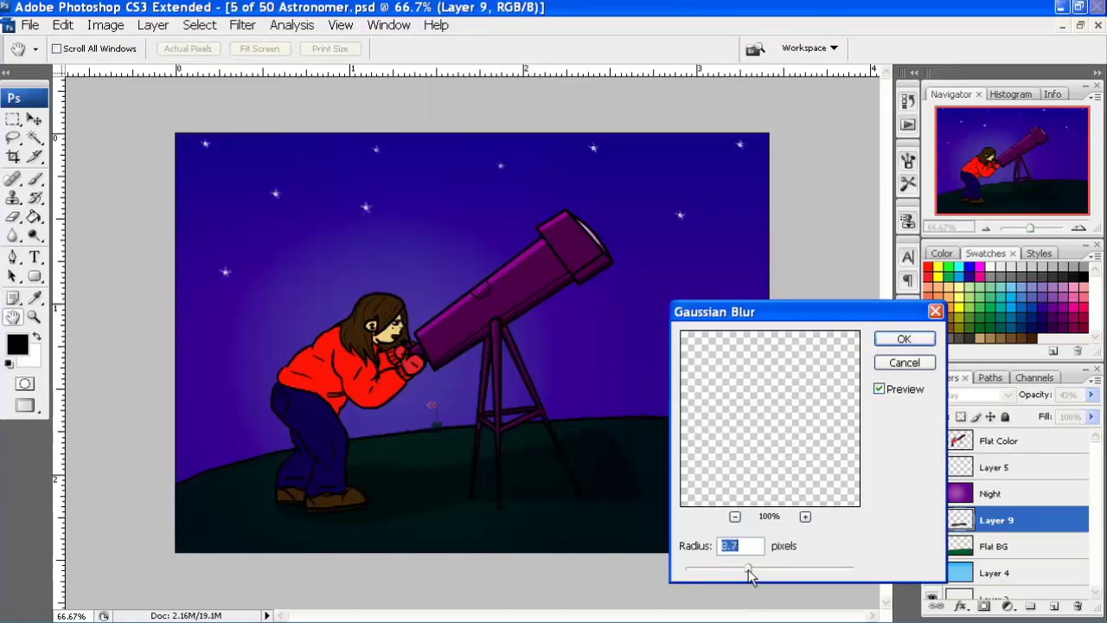
left_click(904, 342)
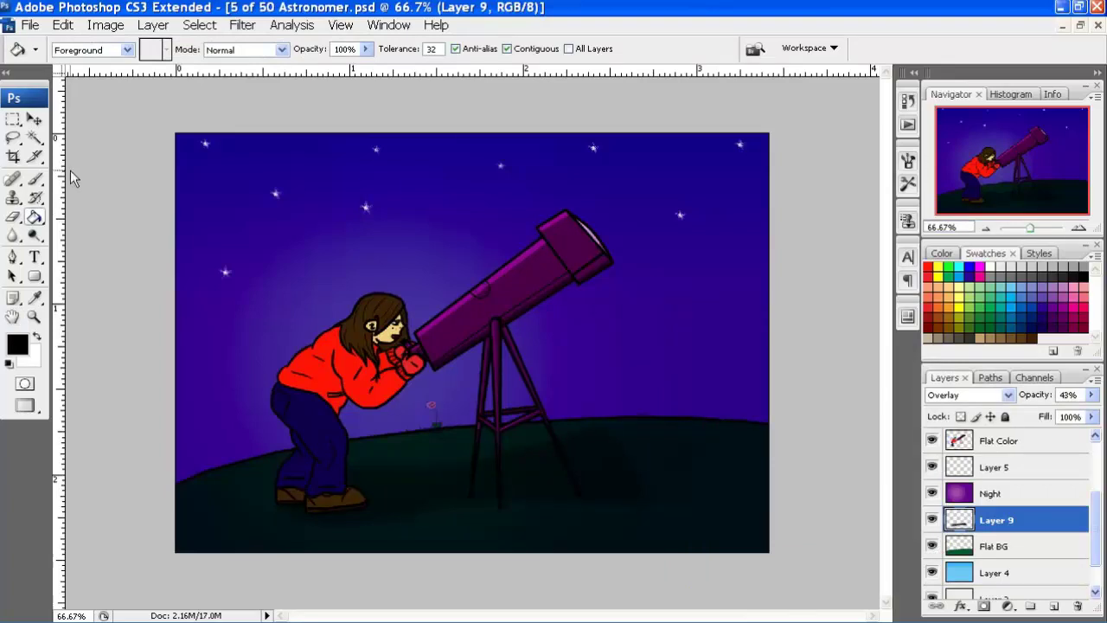
Rename the blurred shadow layer to 'ground shadow' and Layer 5 to 'stars'
right_click(1026, 515)
left_click(958, 121)
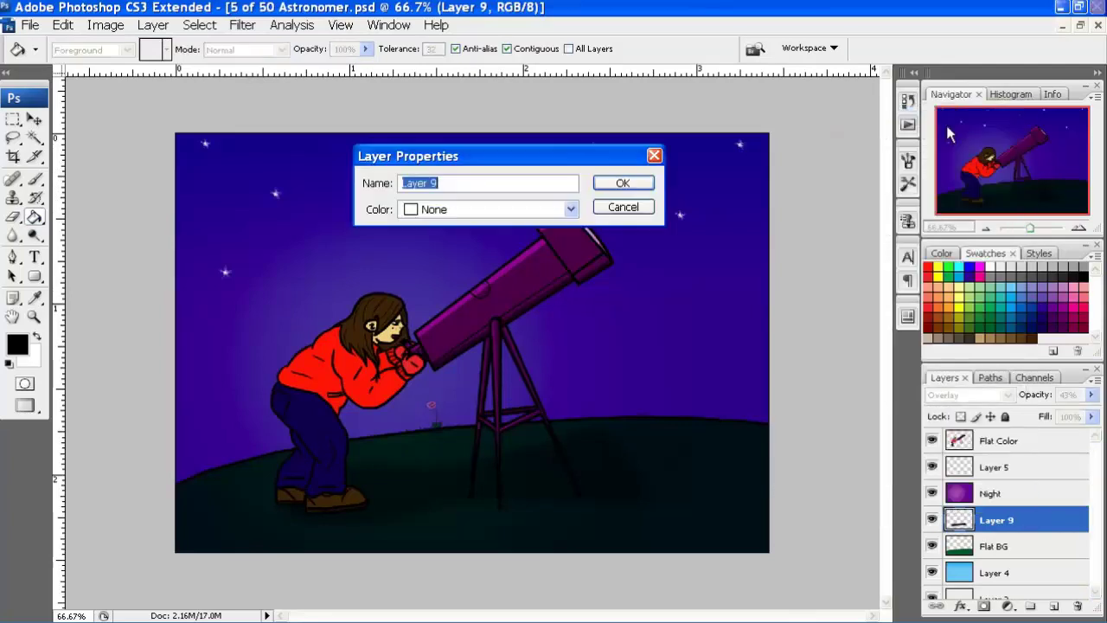
type("shadow")
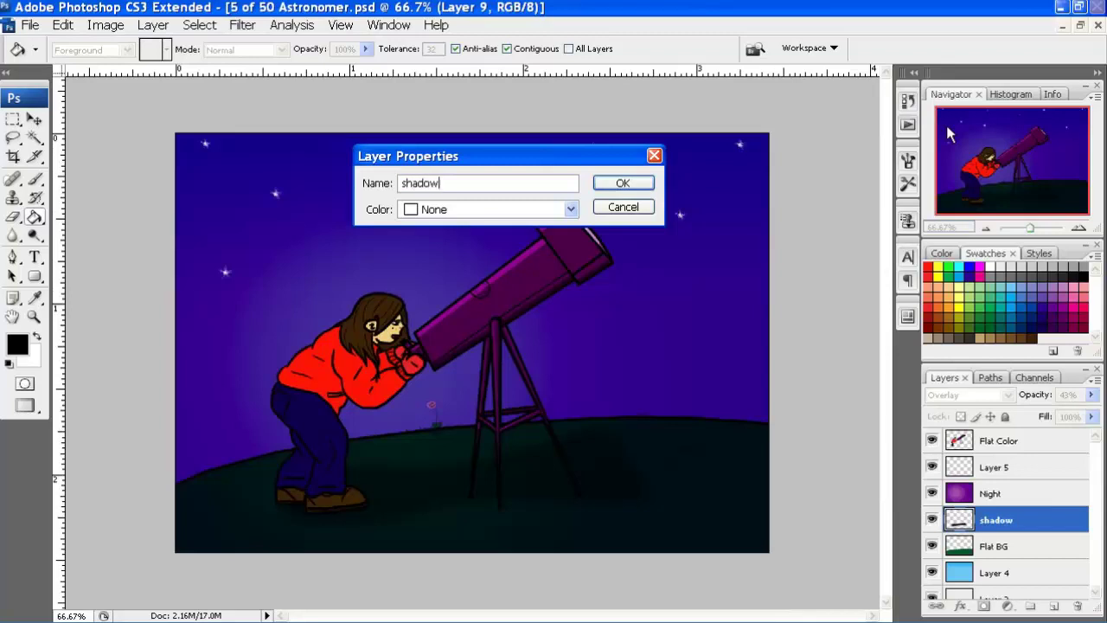
key("BackSpace")
key("BackSpace")
key("BackSpace")
type("g")
type("ow")
key("Return")
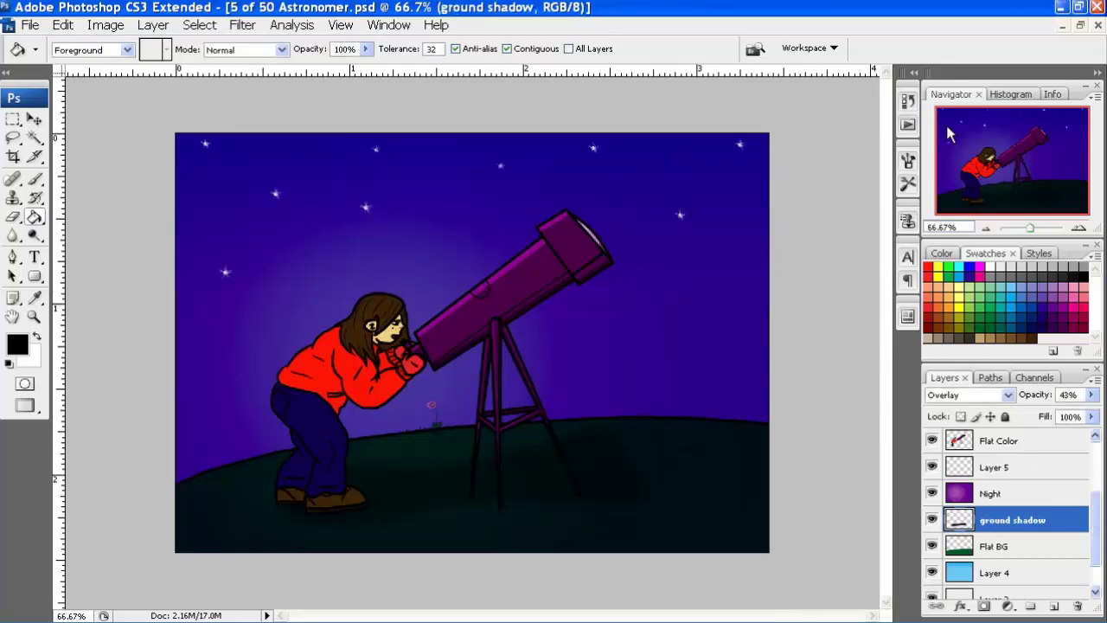
scroll(1046, 455, "up", 2)
scroll(1038, 467, "up", 1)
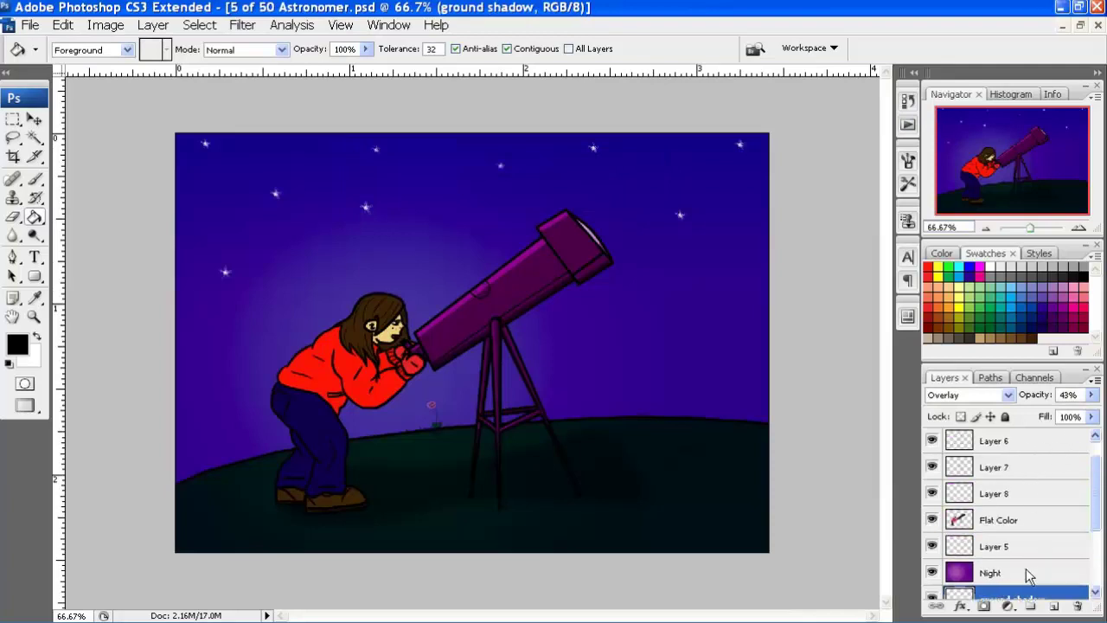
left_click(963, 547)
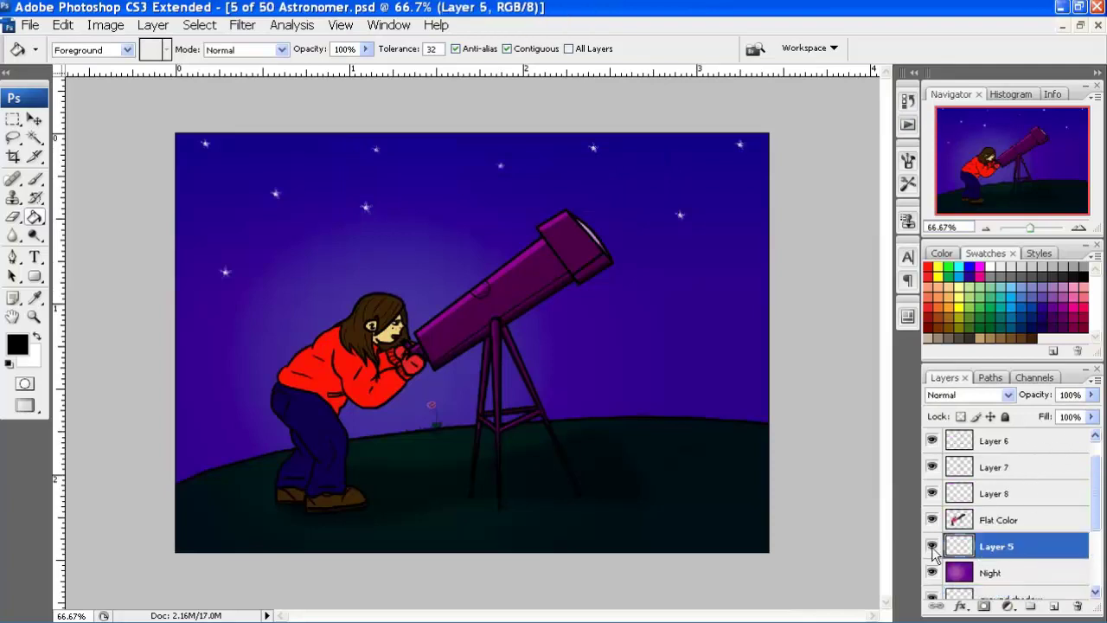
right_click(1008, 548)
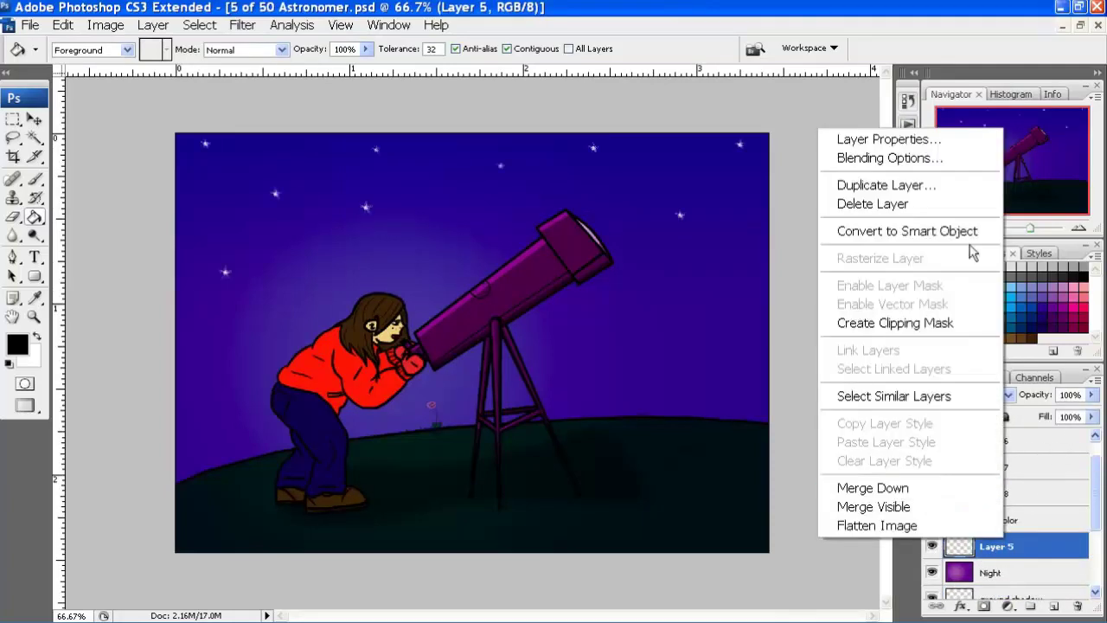
left_click(960, 140)
type("stars")
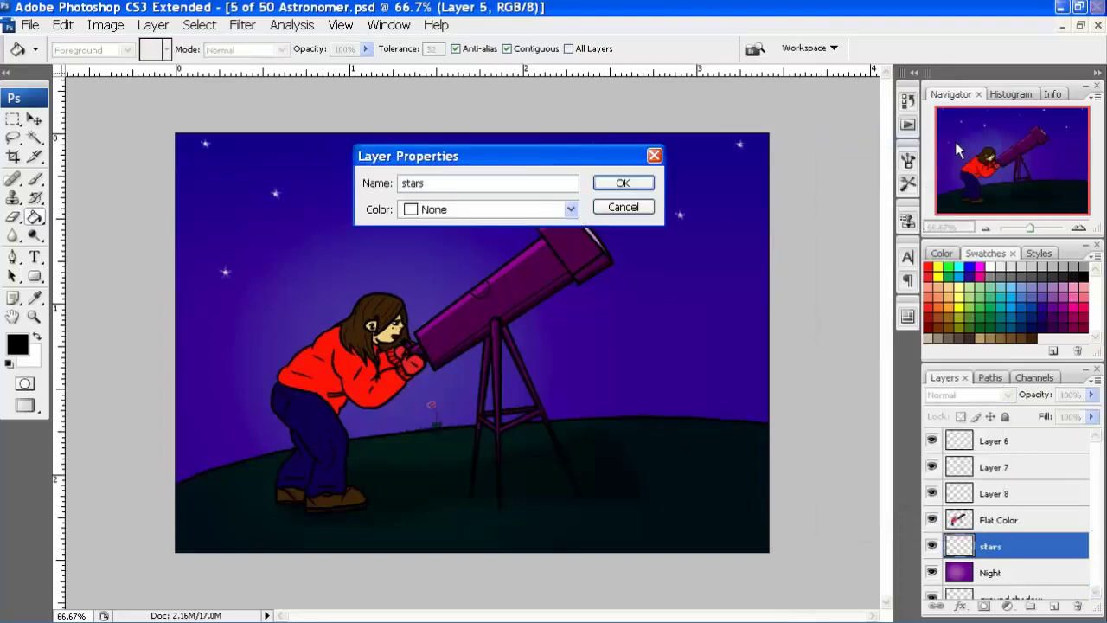
key("Return")
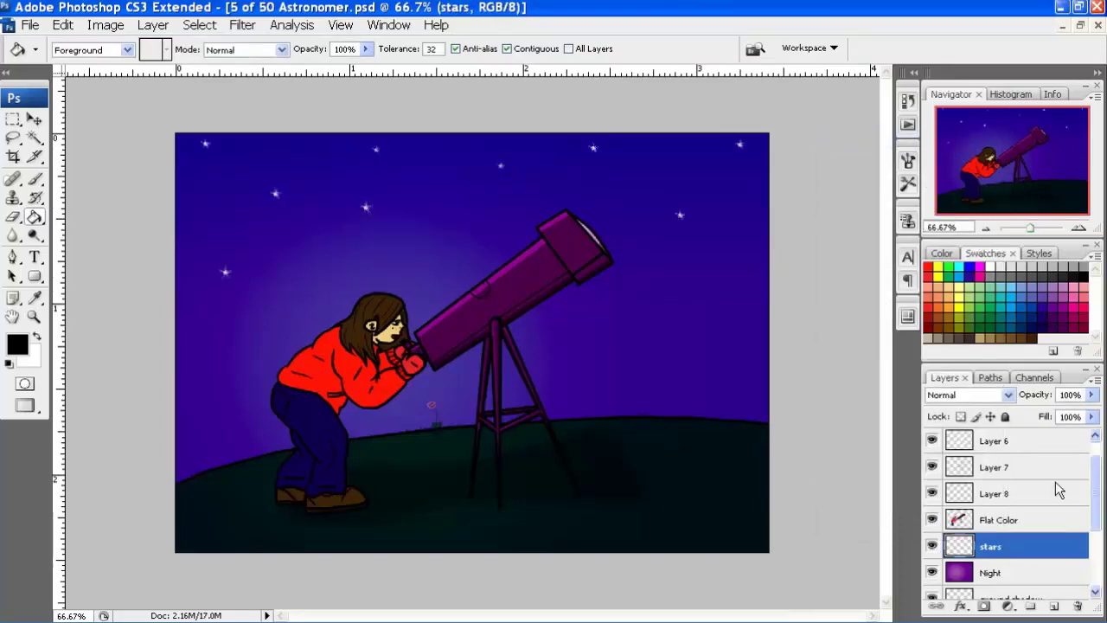
Rename Layer 8 to 'lens', Layer 7 to 'shadow' and Layer 6 to 'hilight'
right_click(1001, 491)
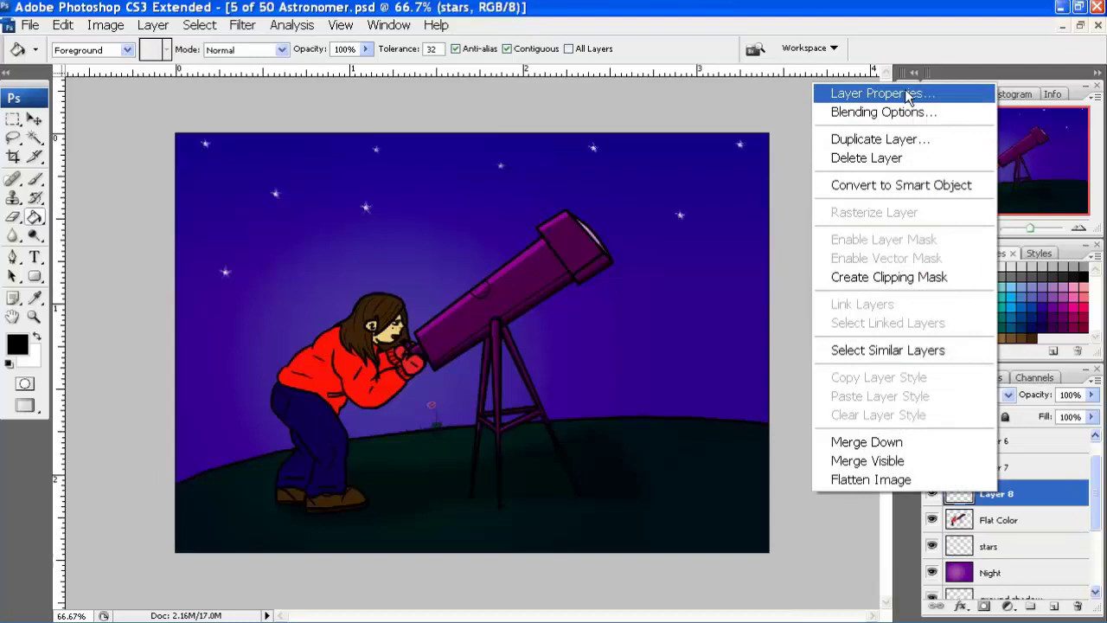
left_click(877, 94)
type("lens")
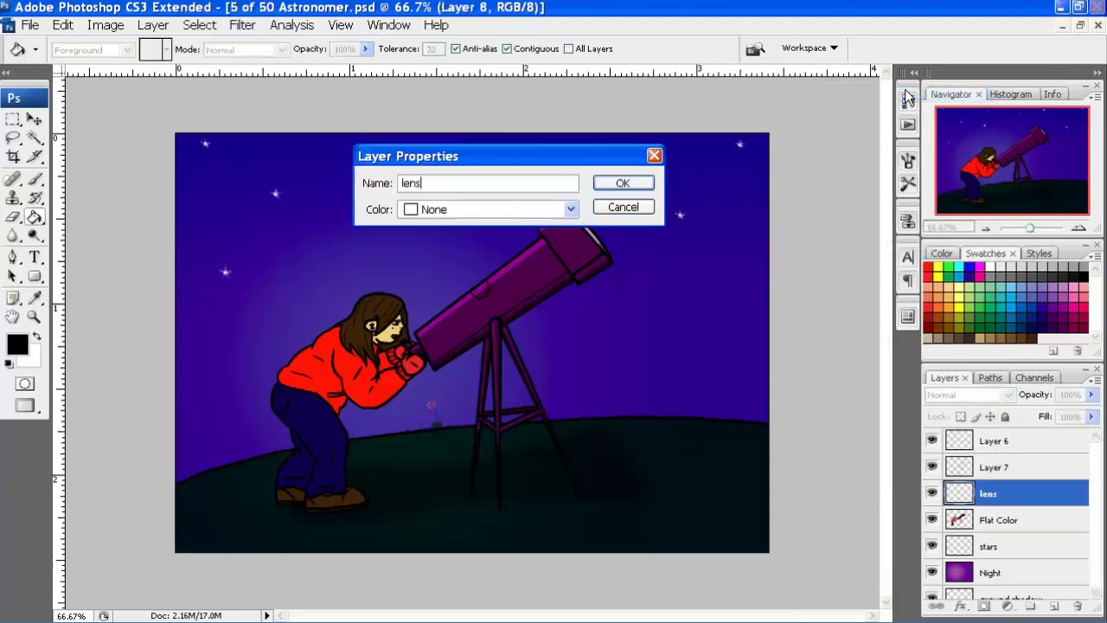
key("Return")
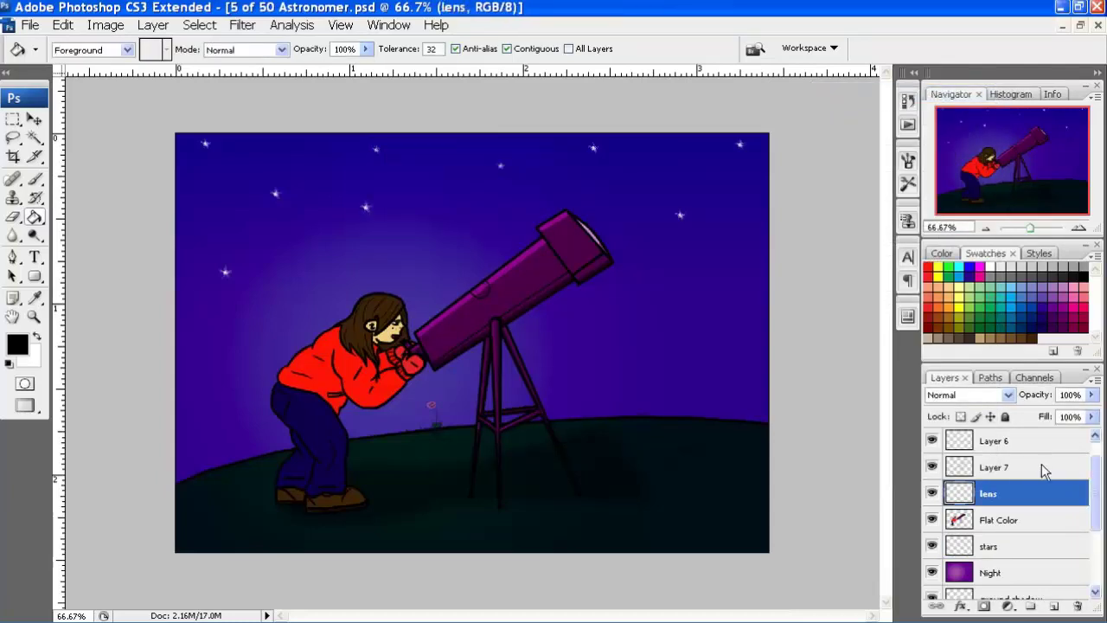
right_click(1043, 469)
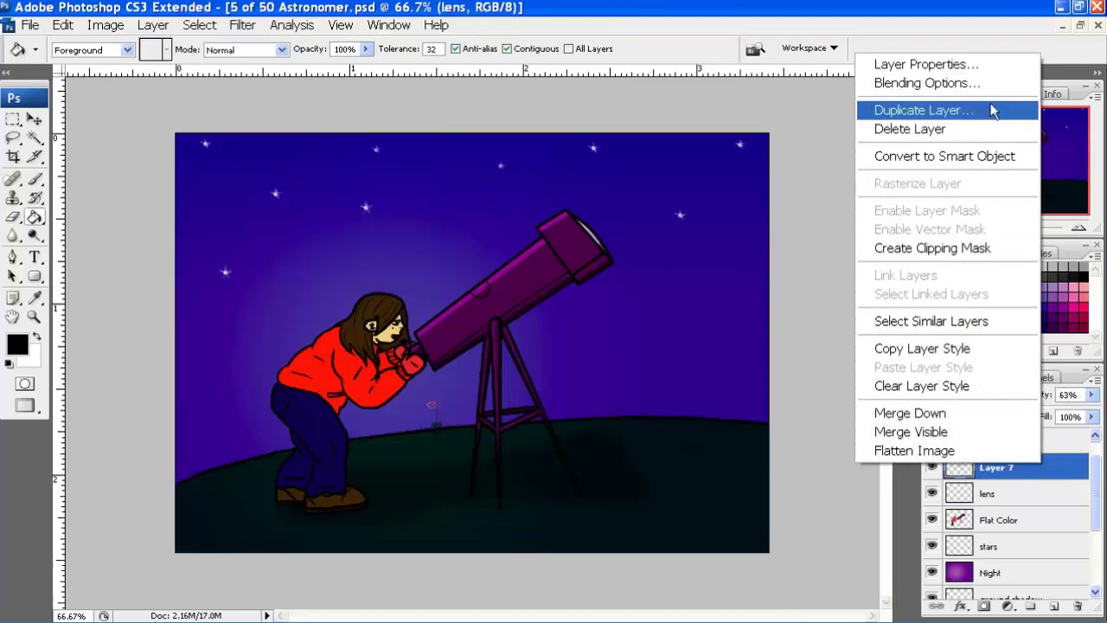
left_click(986, 65)
type("shadow")
key("Return")
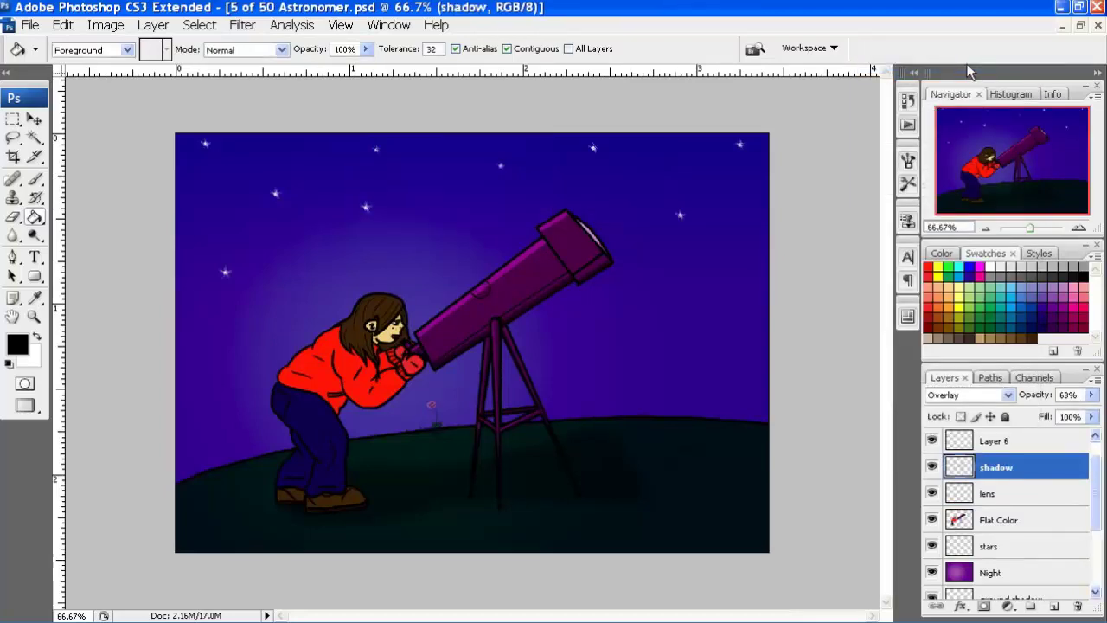
right_click(1070, 443)
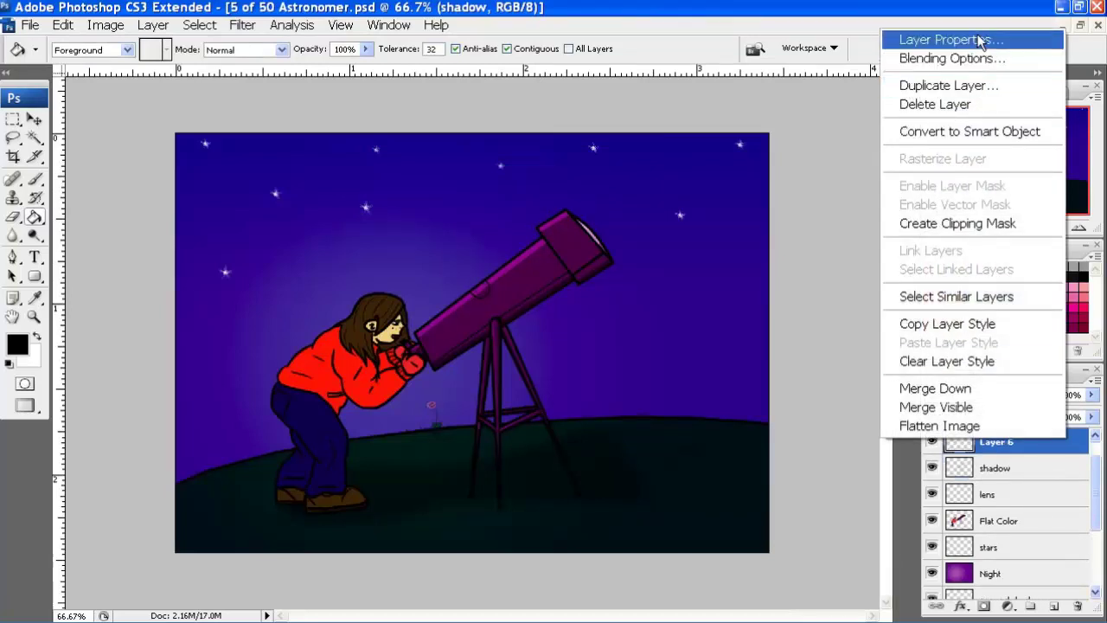
left_click(980, 40)
type("hilight")
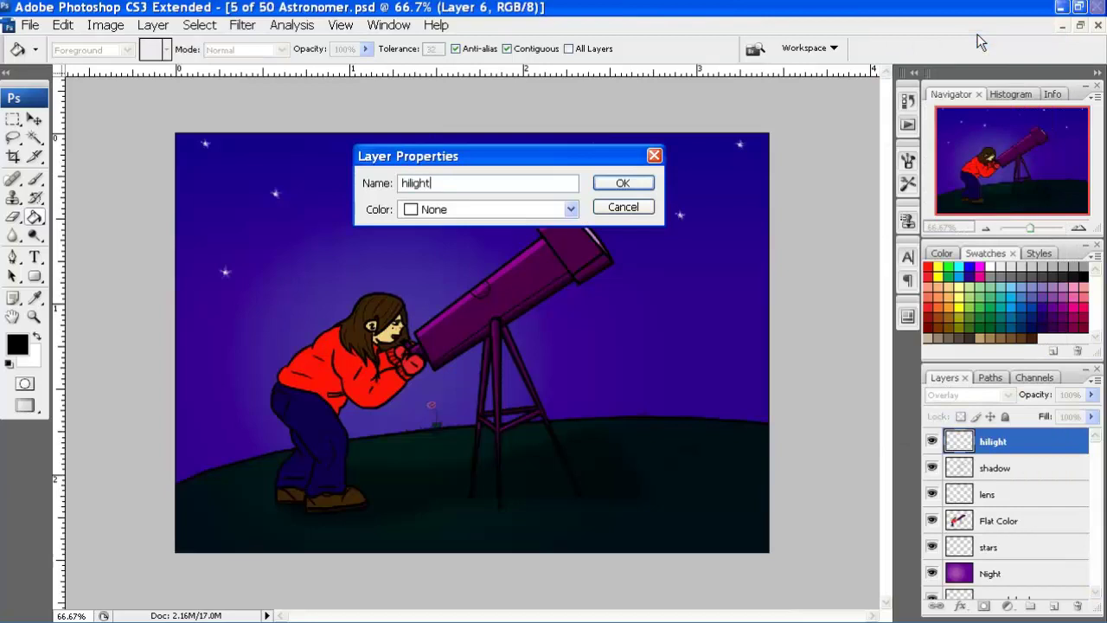
key("Return")
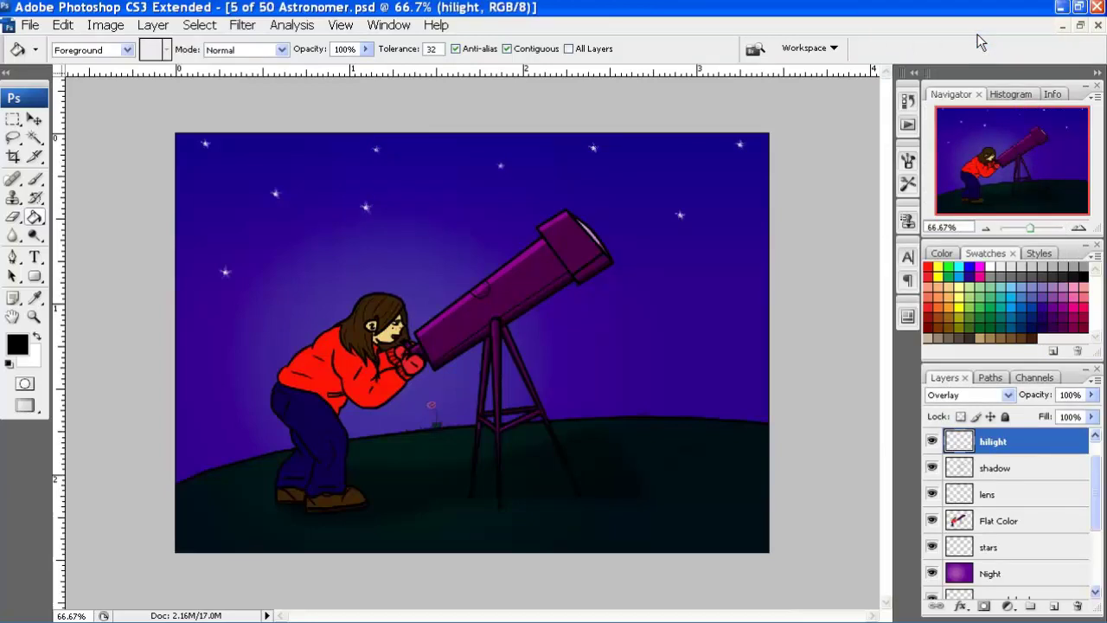
scroll(1086, 438, "up", 1)
scroll(1069, 512, "down", 2)
With a white brush at 200% zoom, paint faint highlights on the mitten and hair top
scroll(1069, 510, "up", 2)
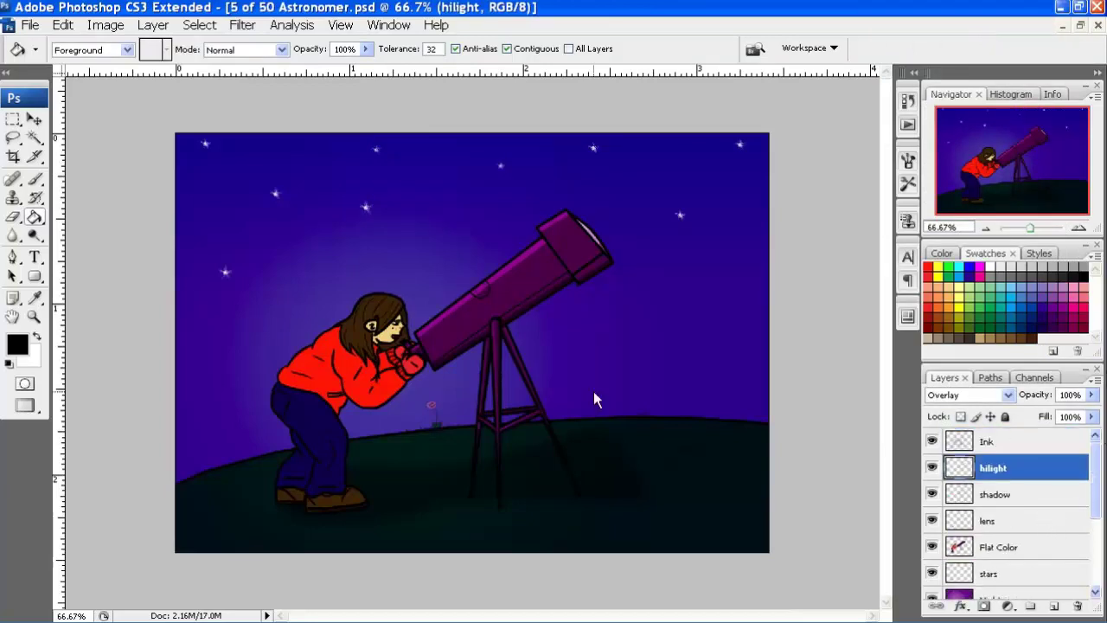
key("x")
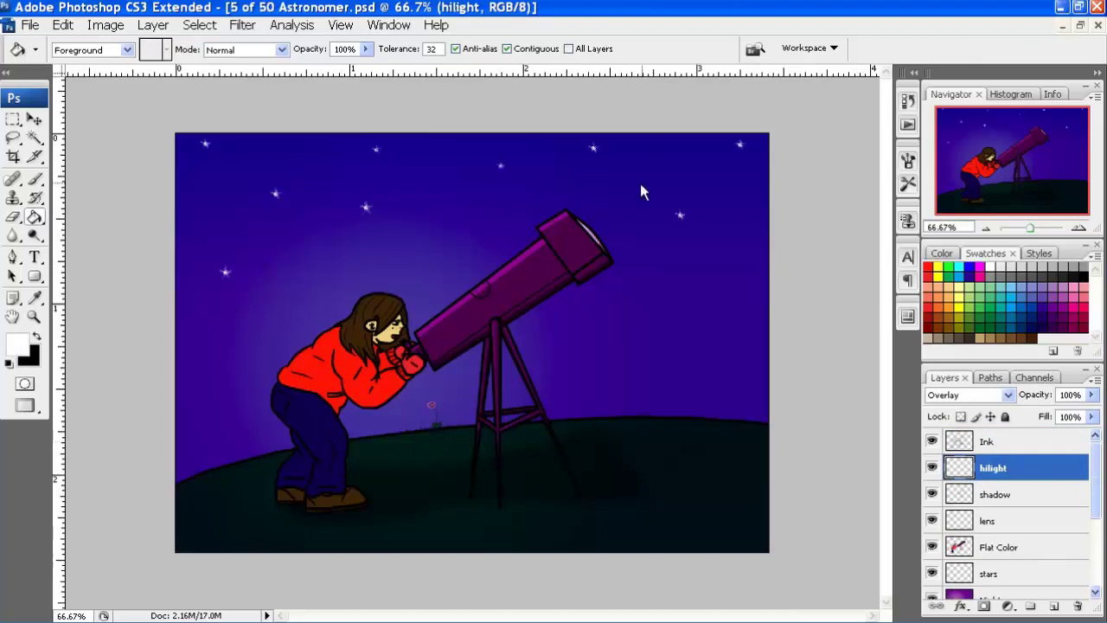
key("b")
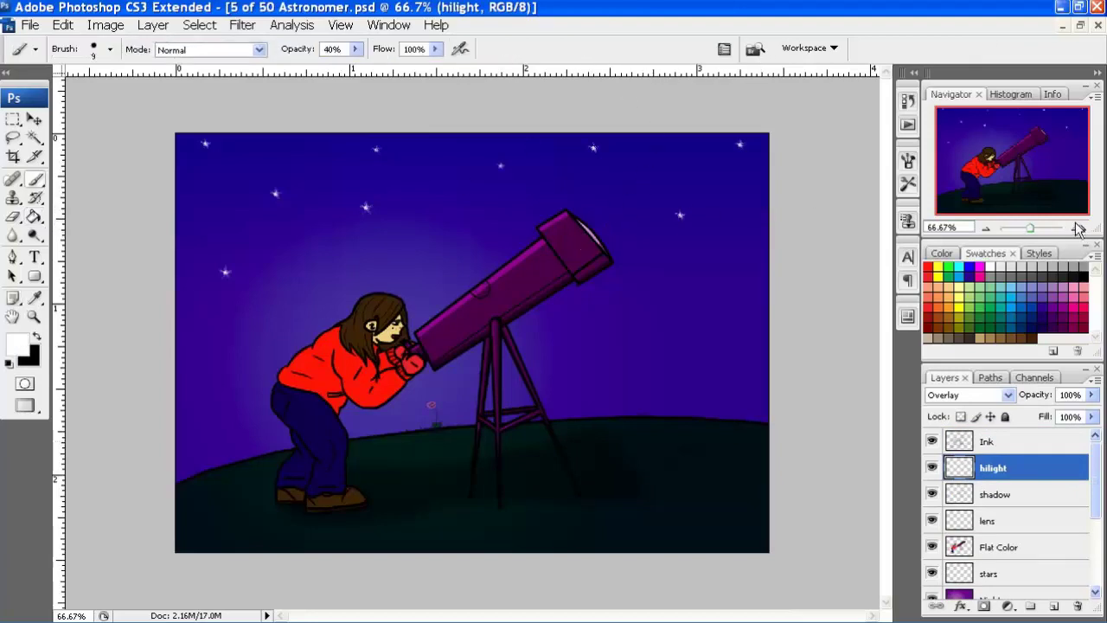
left_click(1079, 227)
left_click(1079, 228)
left_click(995, 161)
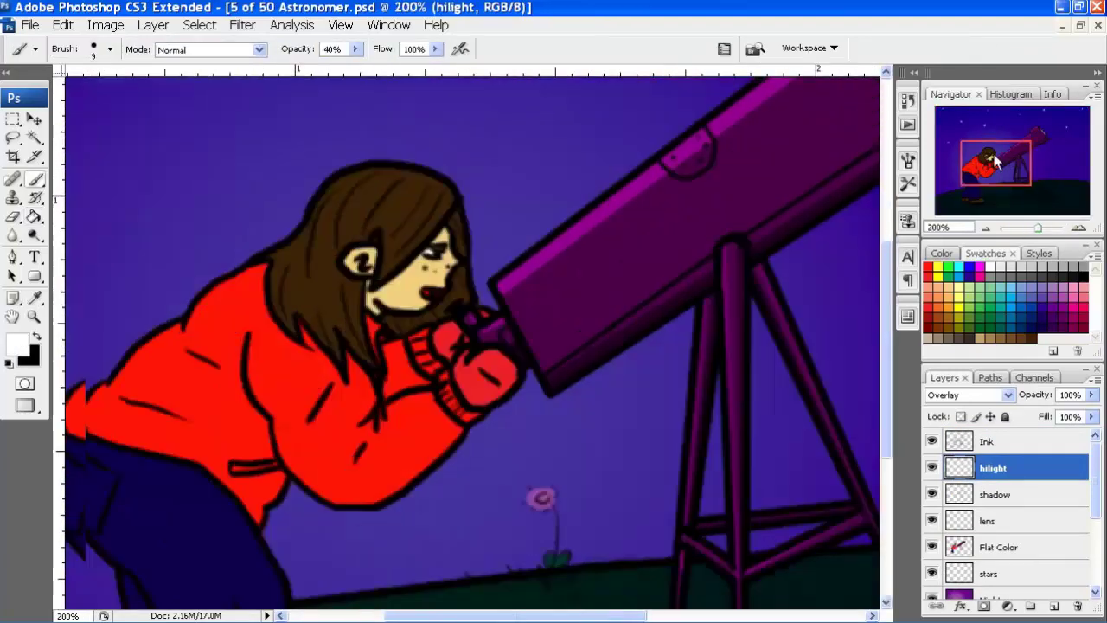
left_click_drag(994, 161, 987, 161)
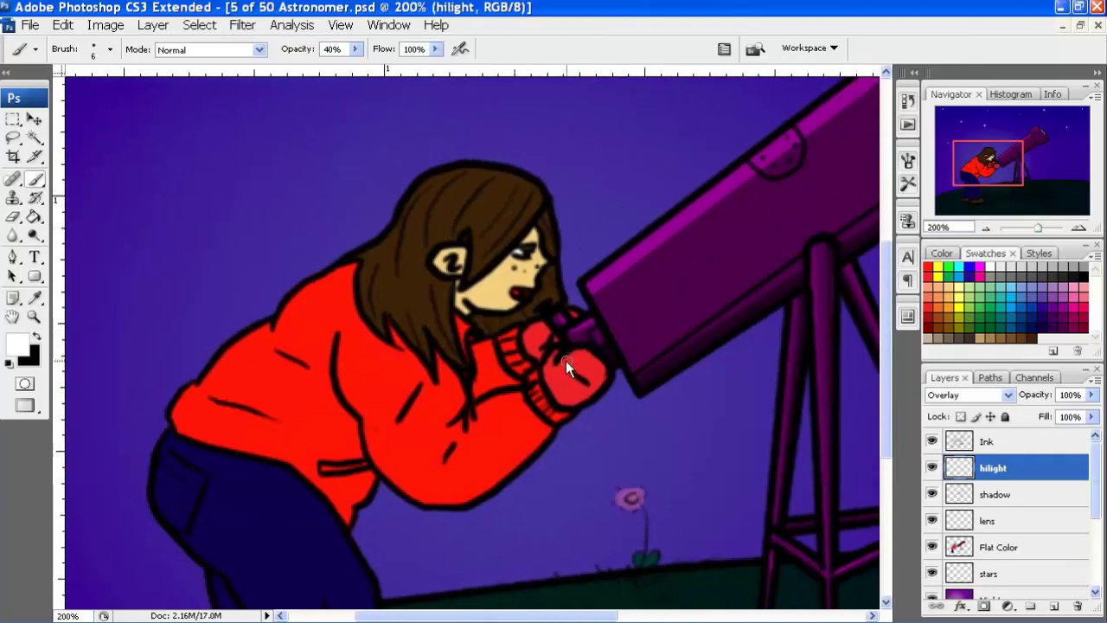
left_click_drag(553, 351, 569, 355)
left_click_drag(502, 173, 417, 184)
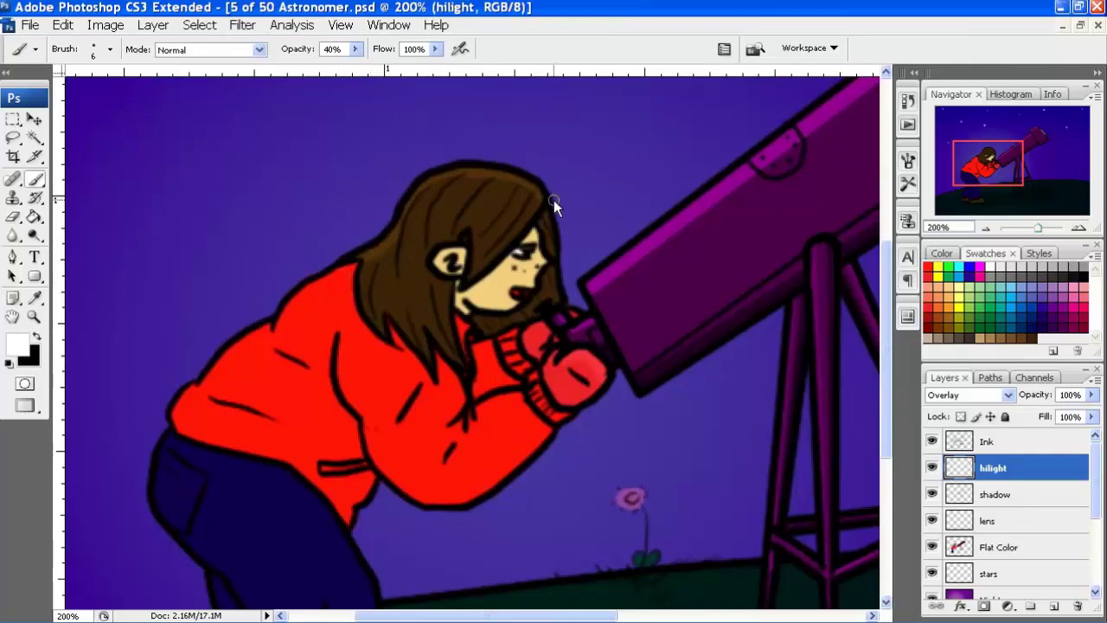
Enlarge the brush to size 10, raise opacity to 79%, and add a new layer above hilight
key("bracketright")
key("bracketright")
key("bracketright")
key("bracketright")
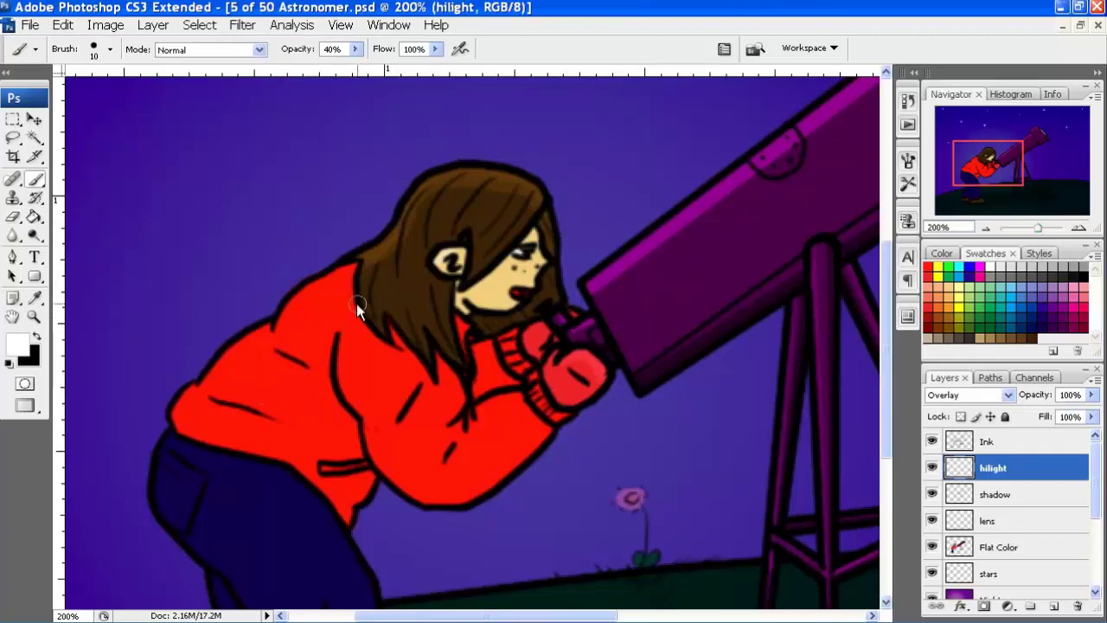
left_click_drag(279, 303, 385, 269)
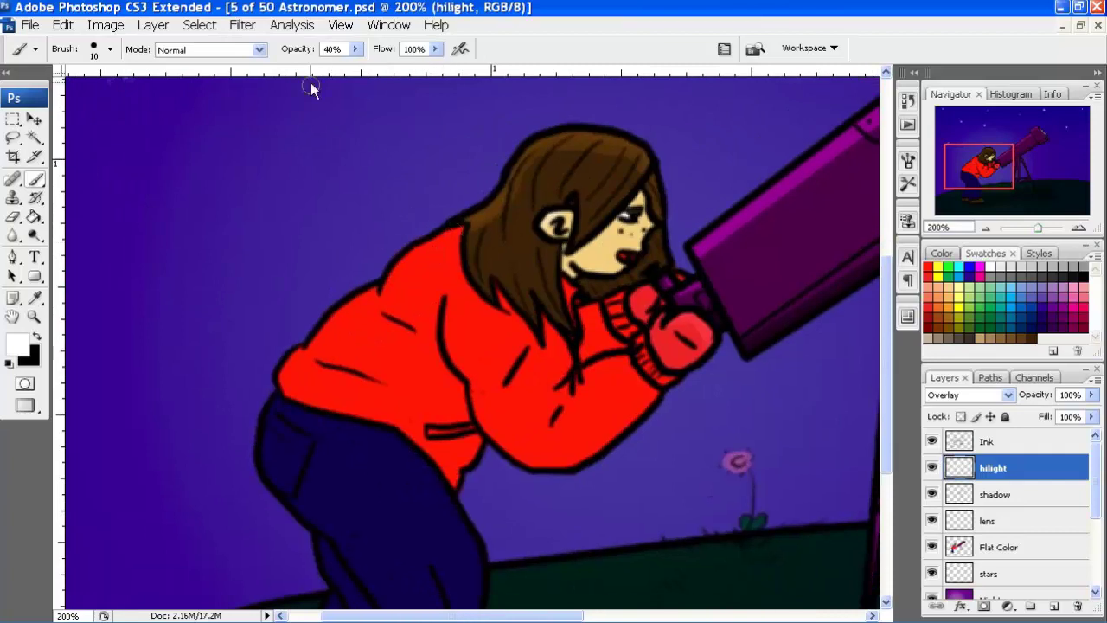
left_click_drag(355, 48, 390, 67)
left_click(429, 247)
left_click(355, 48)
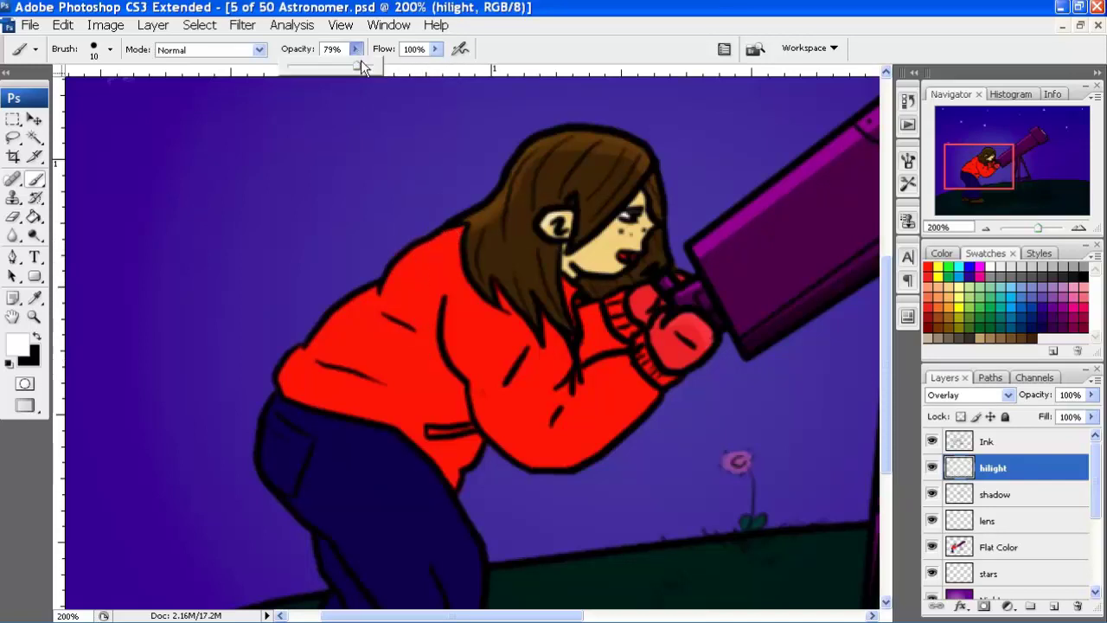
left_click(444, 243)
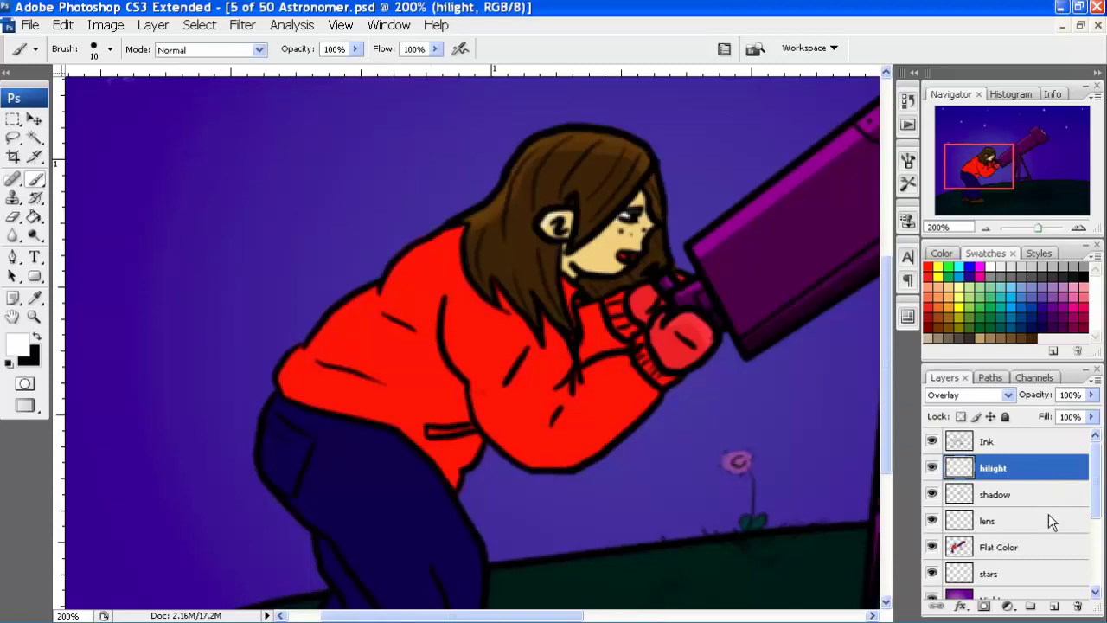
left_click(1054, 605)
Paint white highlight strokes along the sweater's shoulder, back edge and front fold
left_click_drag(459, 229, 386, 292)
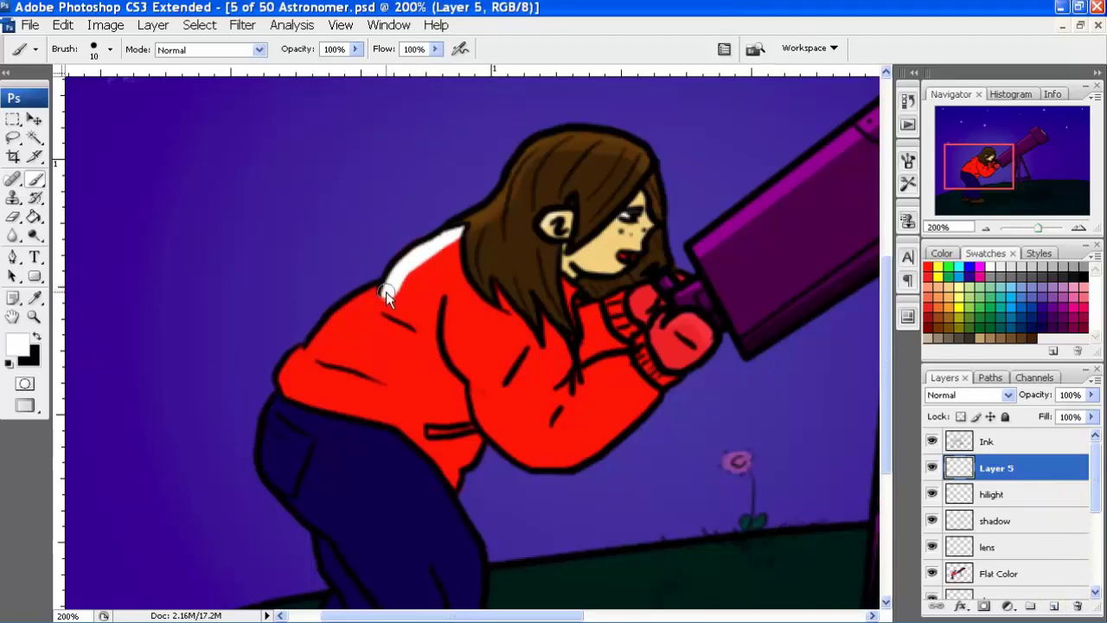
left_click_drag(387, 291, 308, 355)
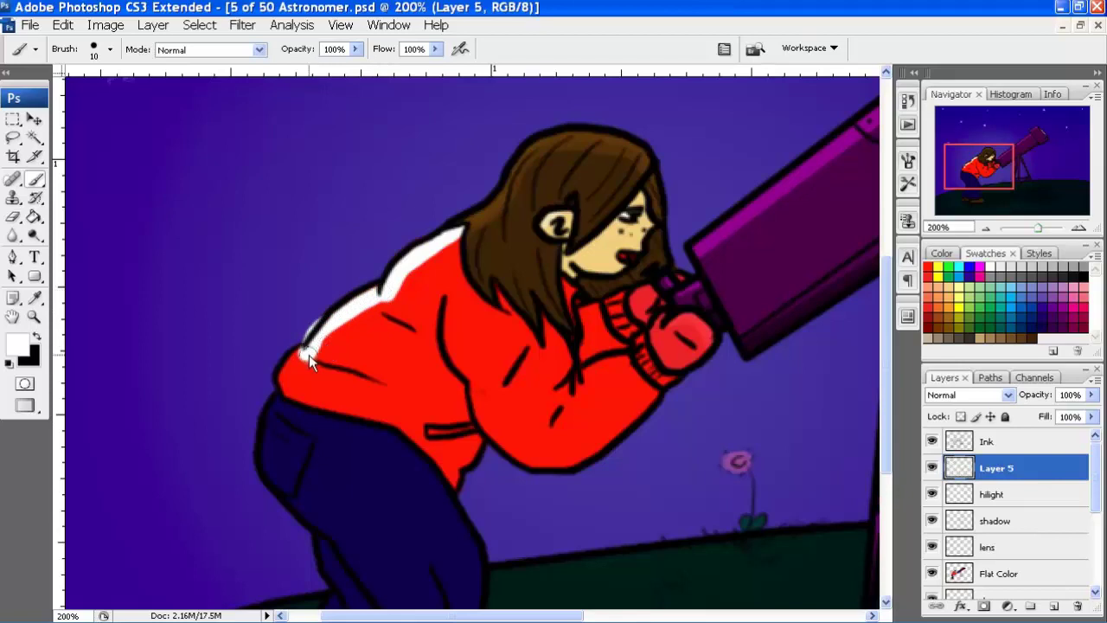
left_click_drag(309, 355, 280, 396)
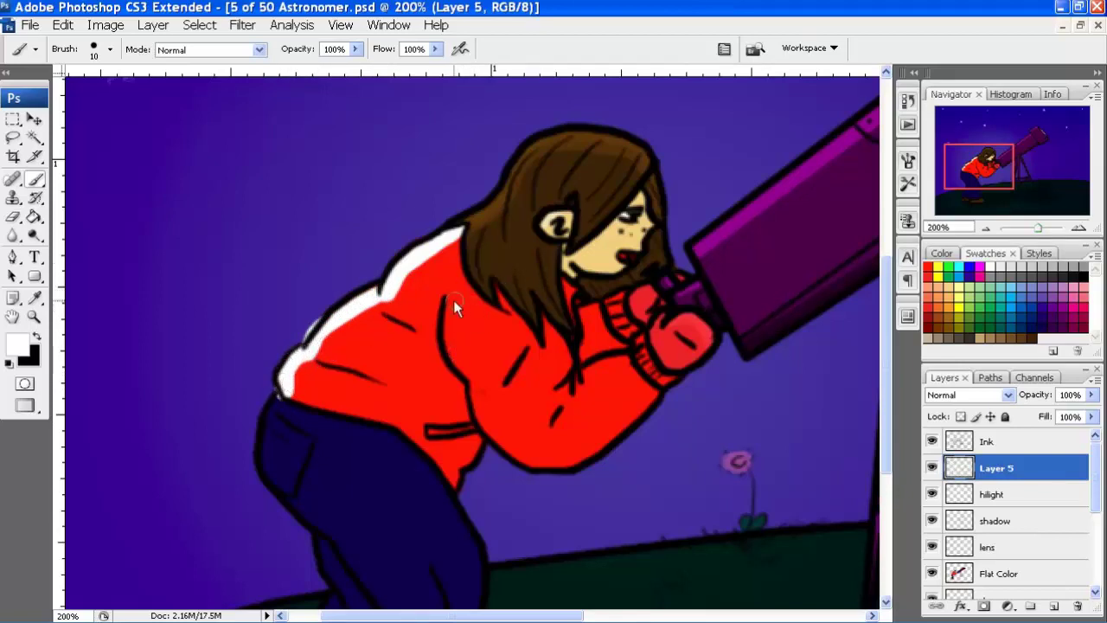
mouse_move(452, 292)
left_mouse_down()
mouse_move(454, 363)
mouse_move(526, 485)
left_mouse_up()
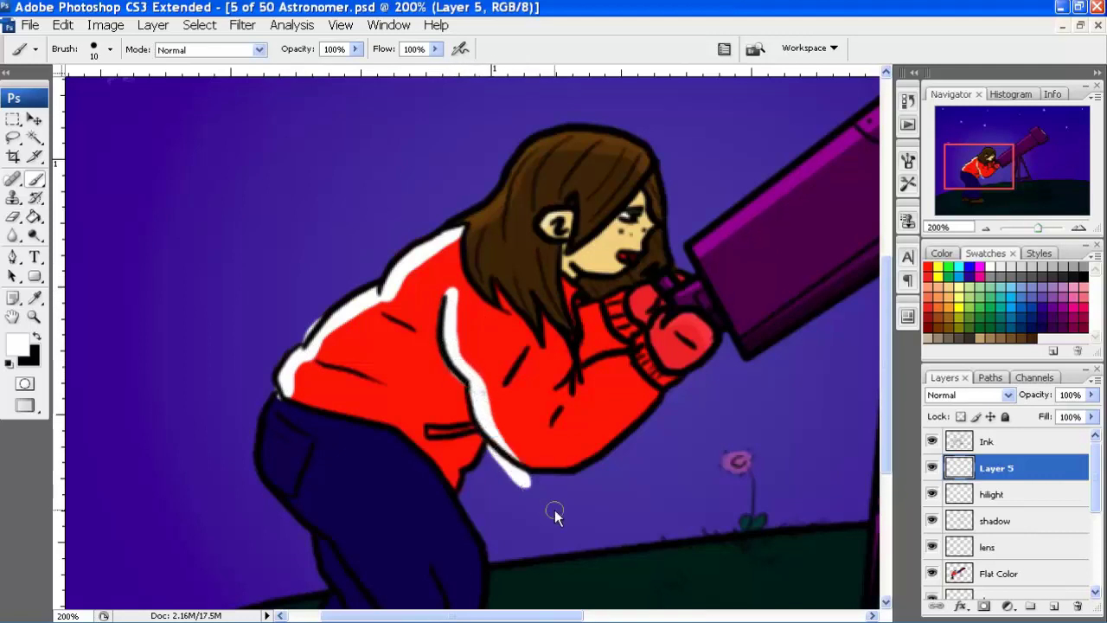
Erase the fold highlight's lower tip and trim the shoulder and upper-left edge strokes thinner
key("e")
left_click_drag(474, 440, 532, 493)
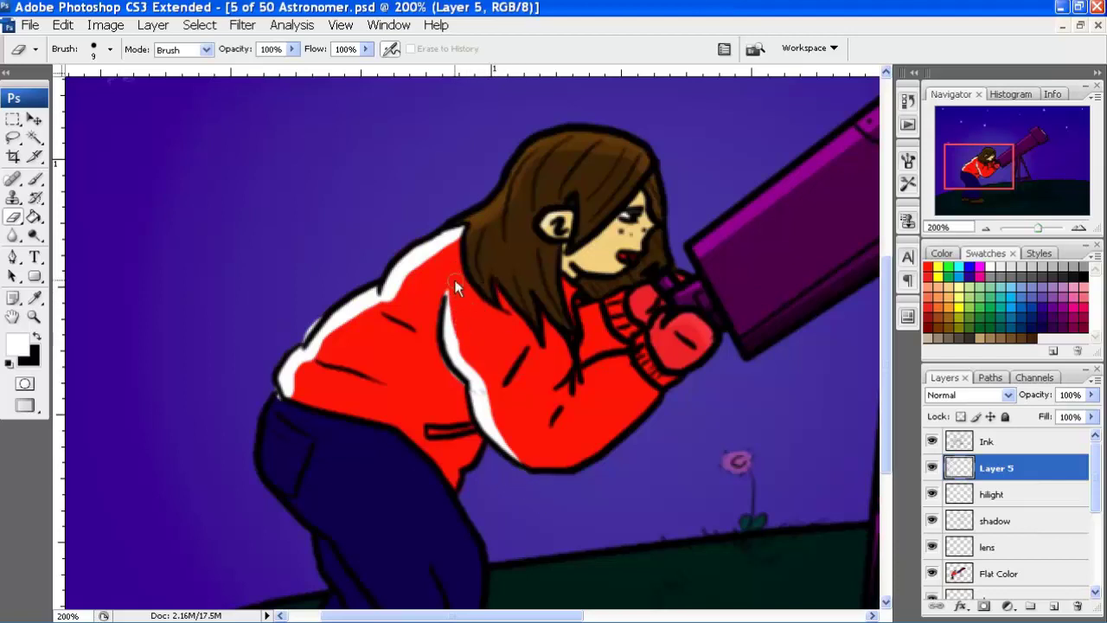
mouse_move(449, 281)
left_mouse_down()
mouse_move(458, 337)
mouse_move(484, 384)
mouse_move(448, 353)
left_mouse_up()
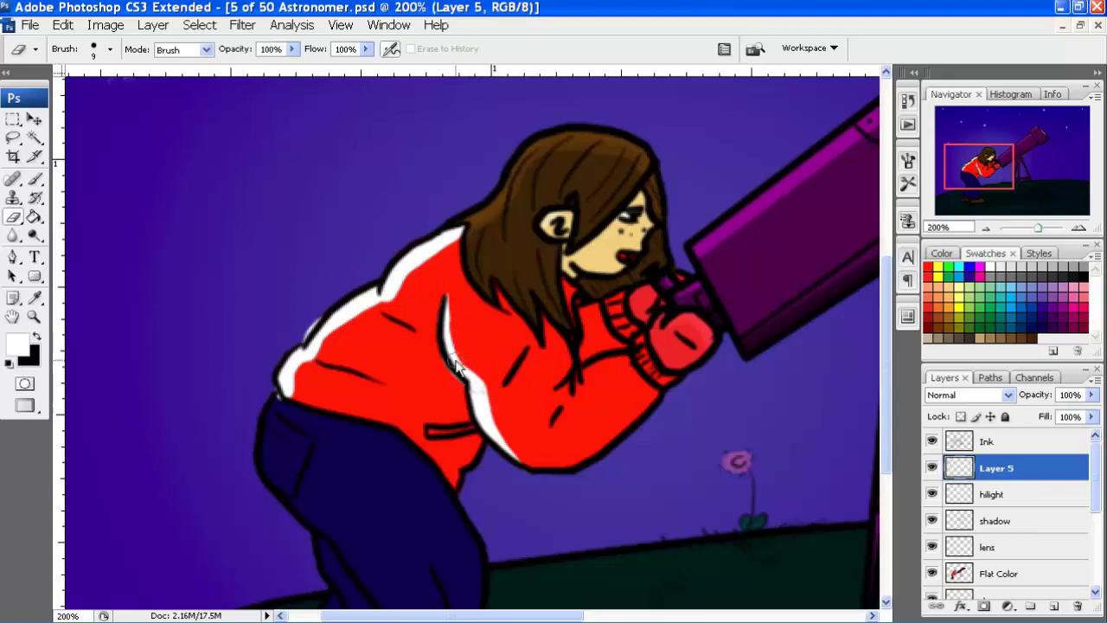
mouse_move(458, 390)
left_mouse_down()
mouse_move(488, 371)
mouse_move(529, 464)
left_mouse_up()
left_click_drag(329, 289, 275, 391)
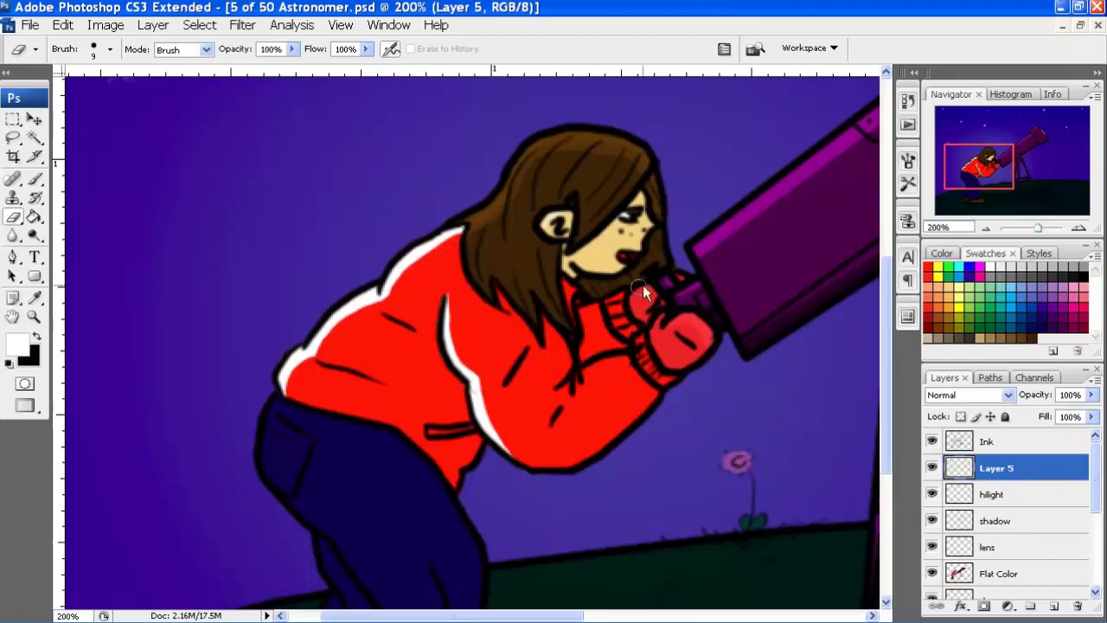
left_click(1011, 395)
Preview Layer 5 blend modes from Luminosity through Linear Dodge, settling on Screen
left_click(995, 388)
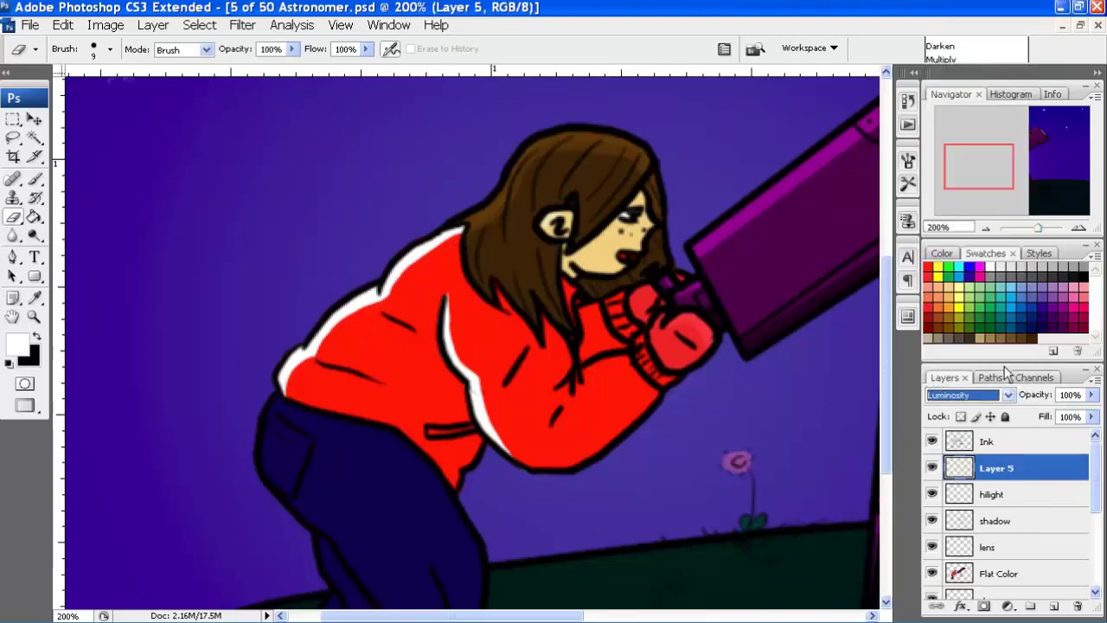
key("Up")
key("Up")
key("Up")
key("Up")
key("Up")
key("Up")
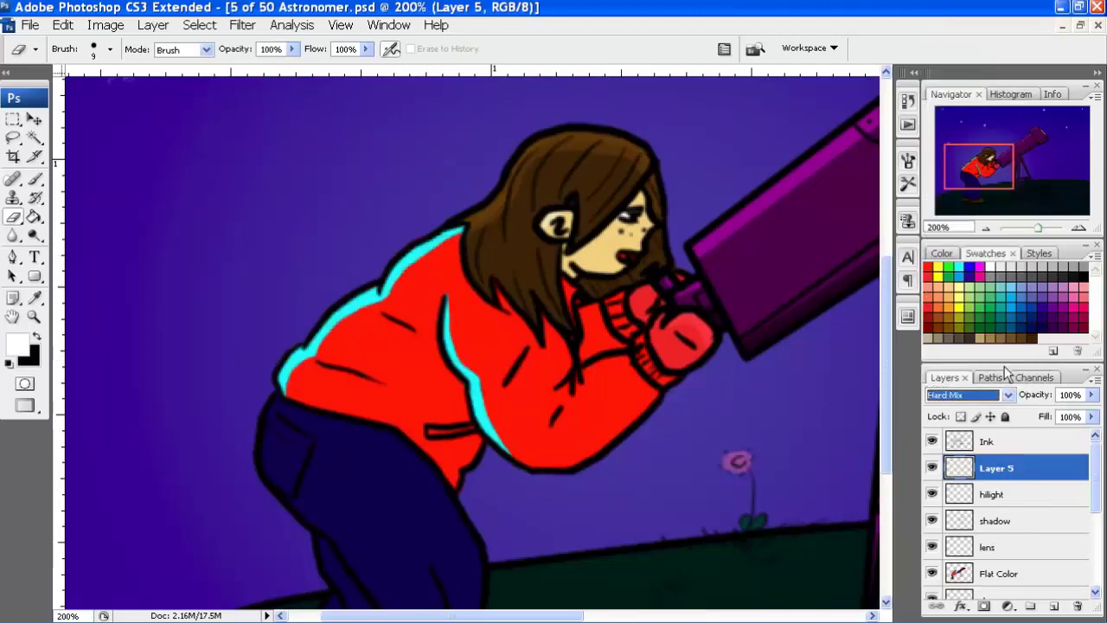
key("Up")
key("Up")
key("Up")
key("Up")
key("Up")
key("Up")
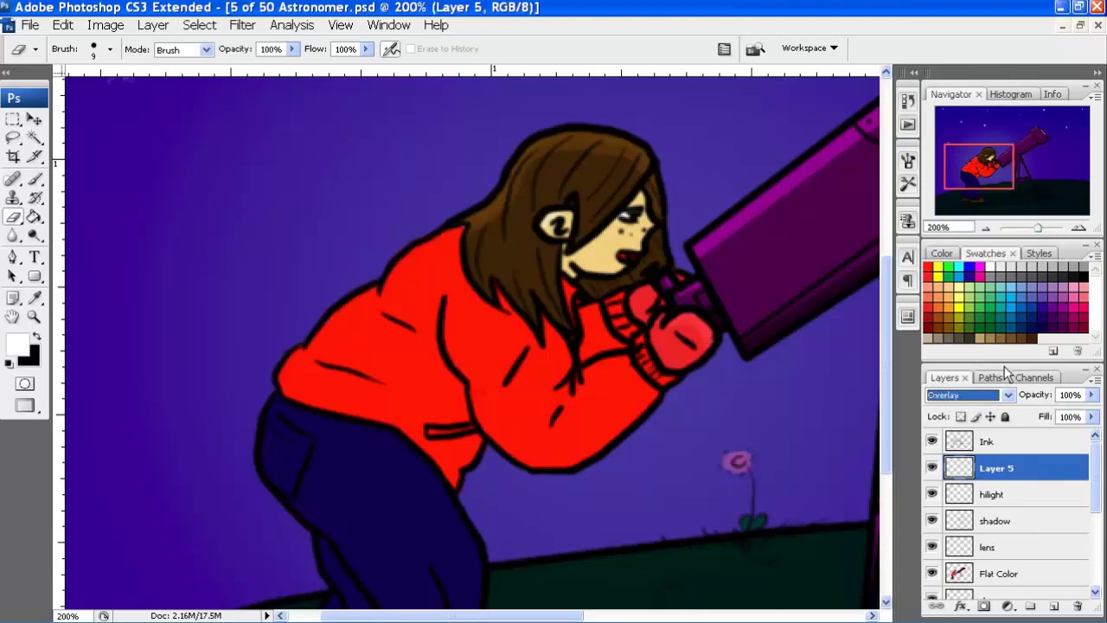
key("Up")
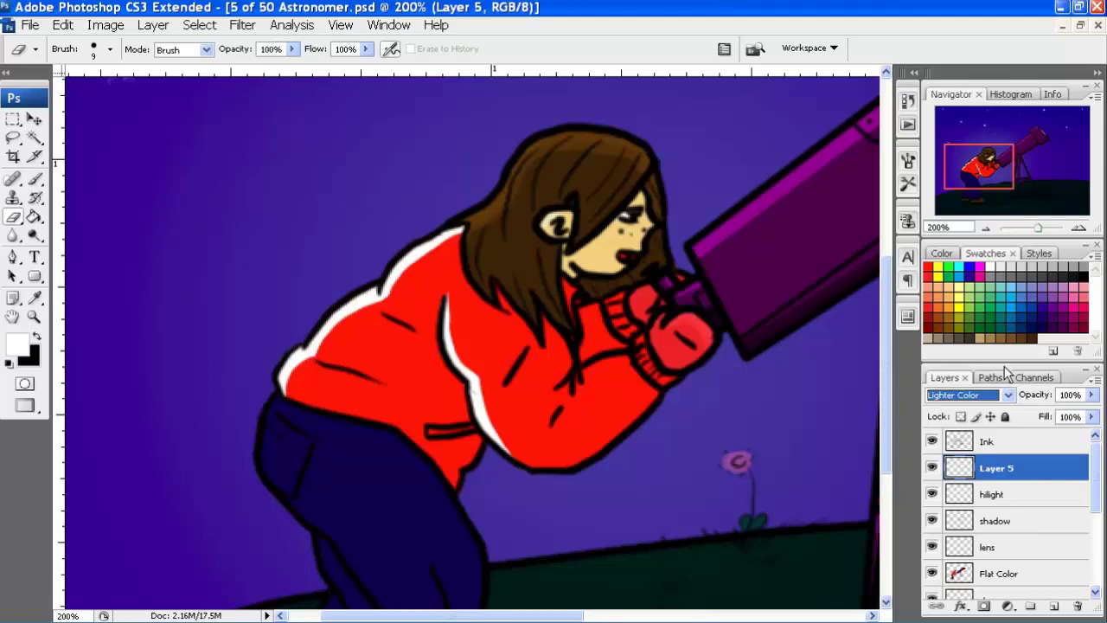
key("Up")
key("Up")
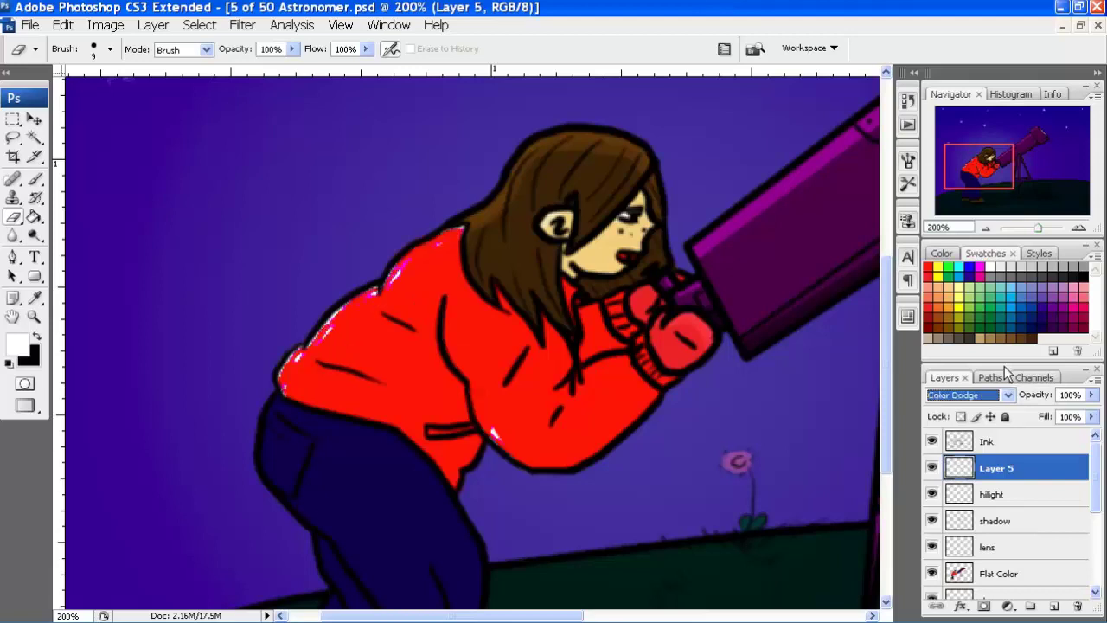
key("Up")
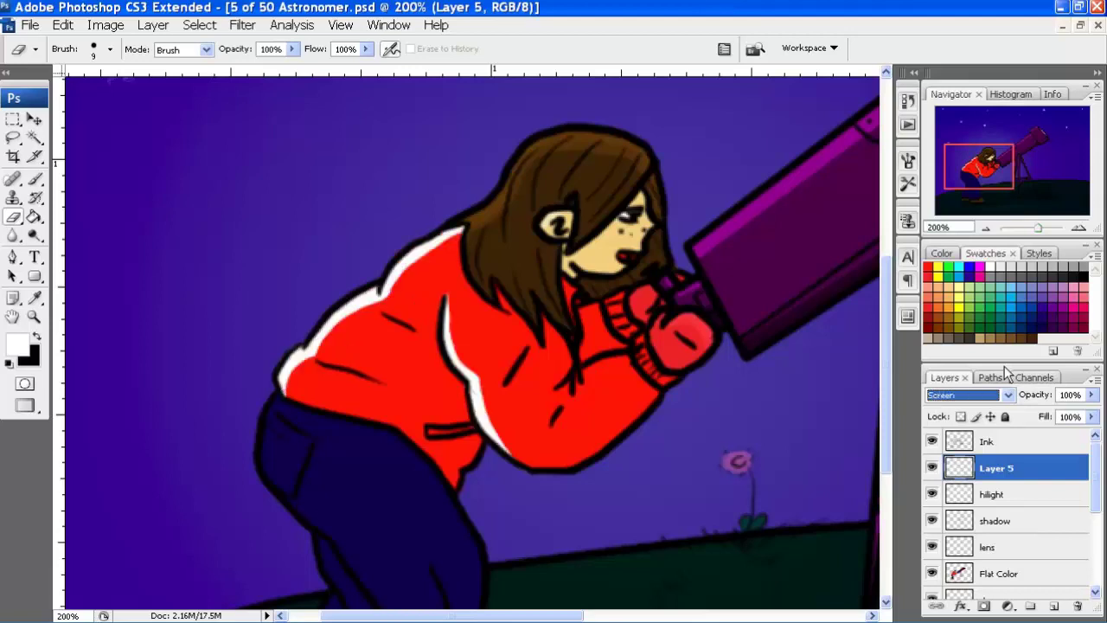
key("Down")
key("Down")
key("Down")
key("Down")
key("Down")
key("Up")
key("Up")
key("Up")
key("Up")
key("Up")
Lower Layer 5's opacity to 22% so the sweater highlights become a faint pinkish sheen
left_click(1090, 394)
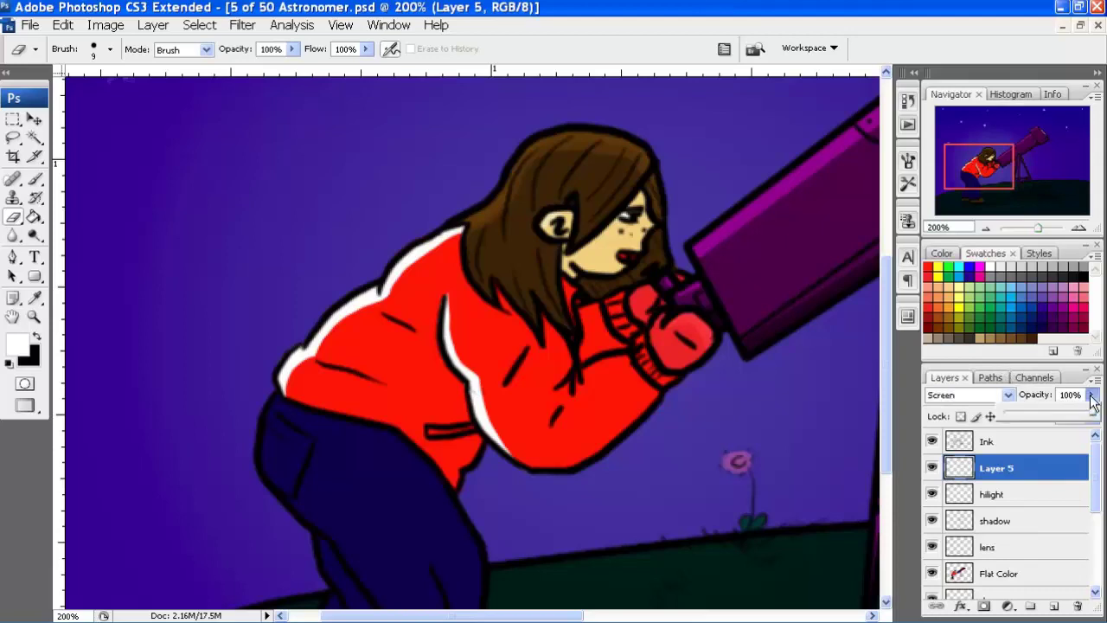
left_click_drag(1057, 413, 1048, 420)
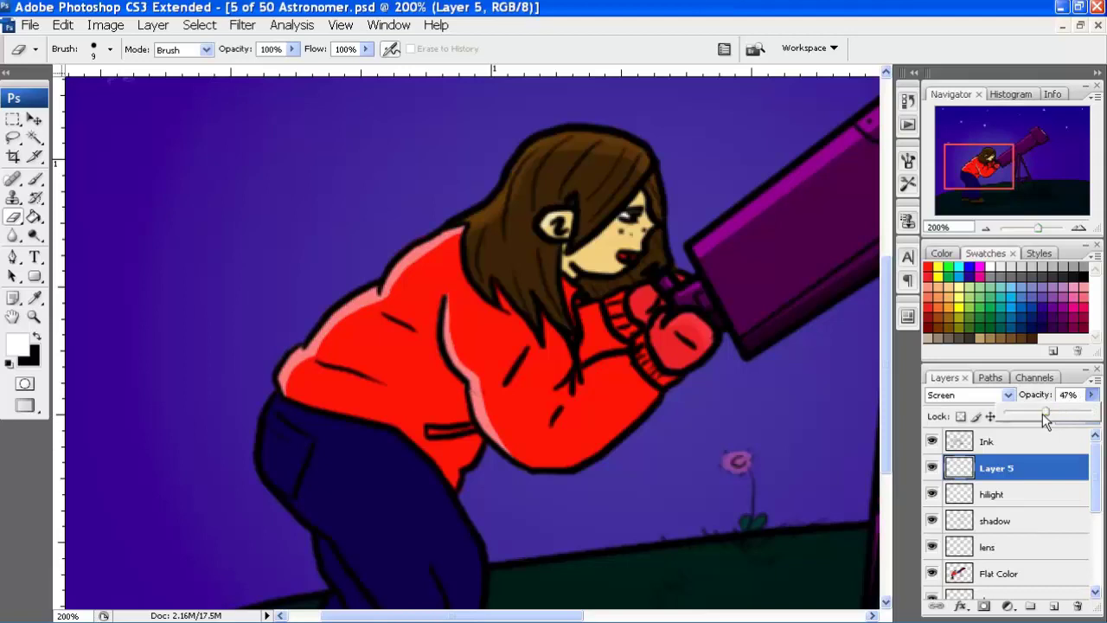
left_click_drag(1043, 418, 1027, 417)
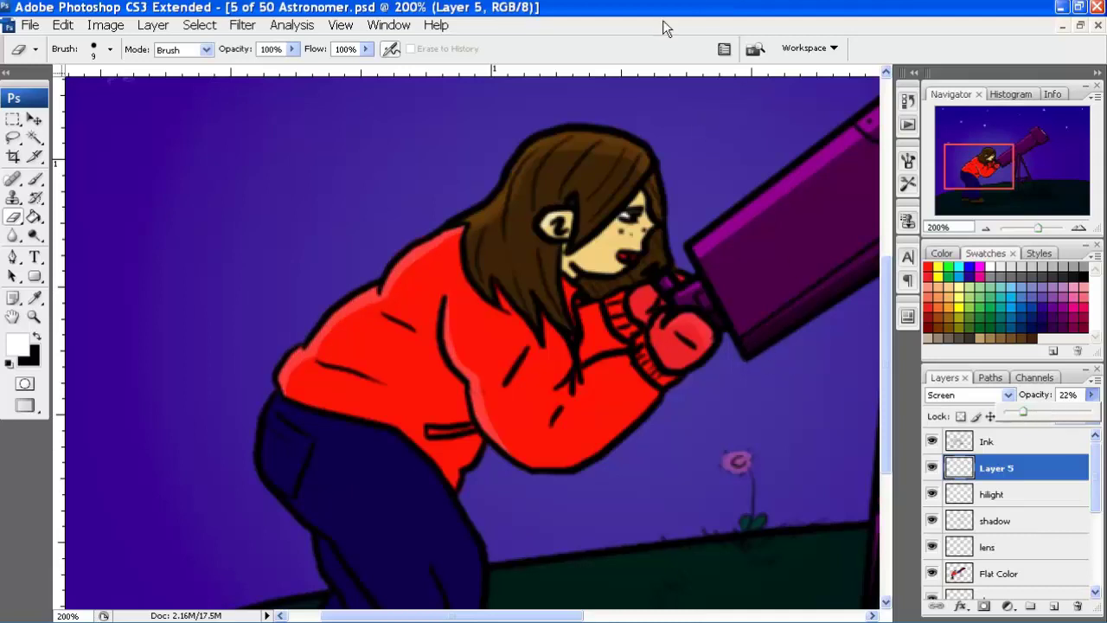
left_click(662, 42)
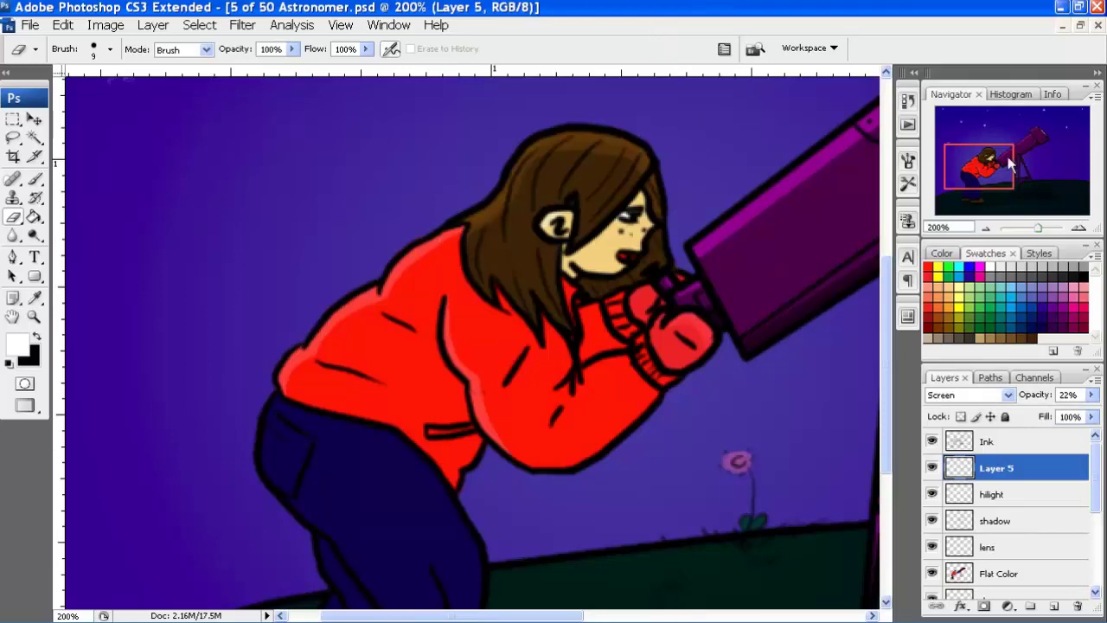
left_click_drag(997, 164, 989, 180)
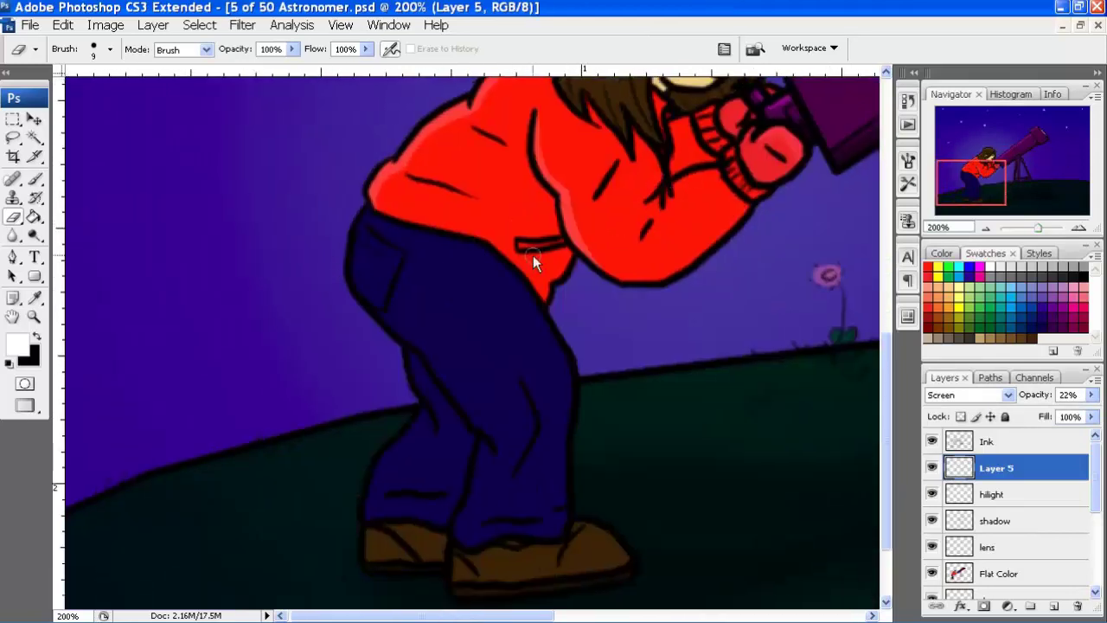
left_click(1008, 493)
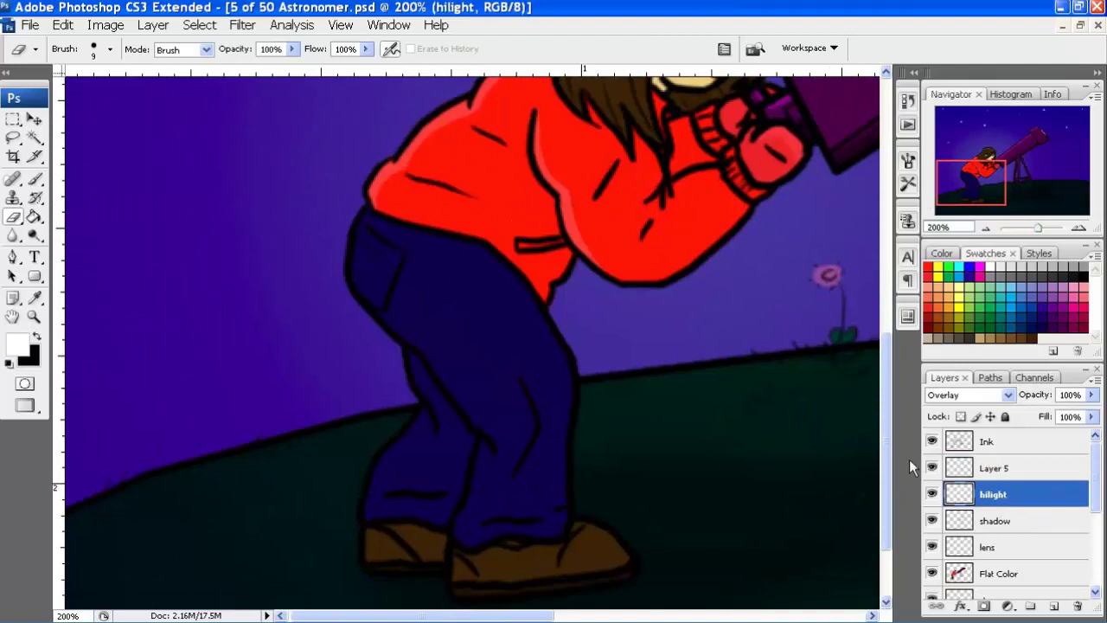
key("b")
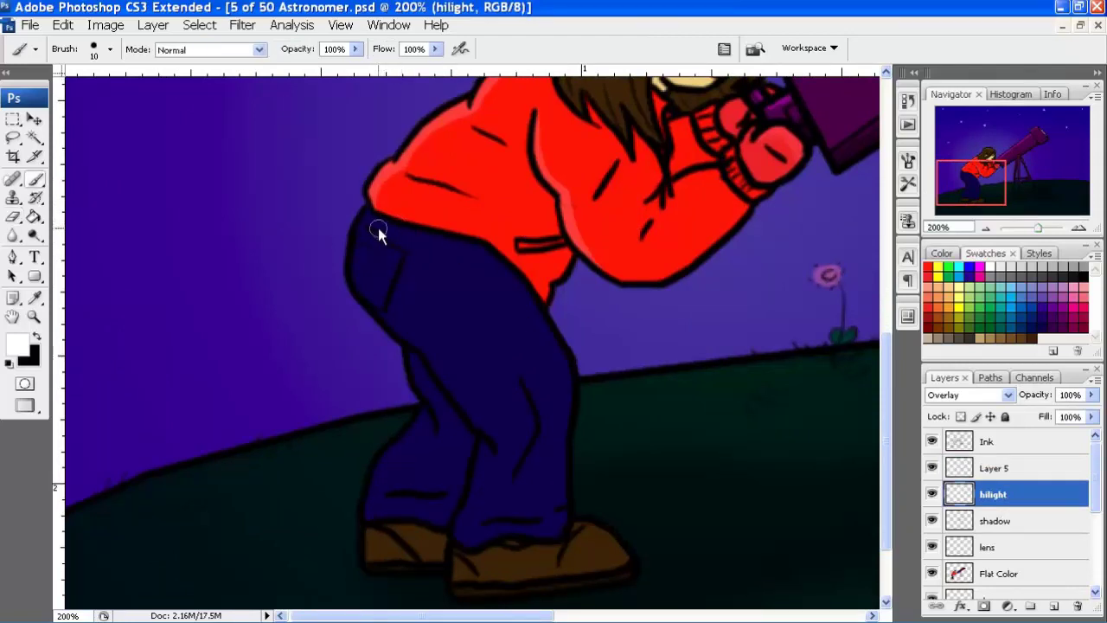
left_click_drag(365, 214, 351, 271)
key("ctrl+z")
mouse_move(367, 215)
left_mouse_down()
mouse_move(390, 330)
mouse_move(407, 350)
left_mouse_up()
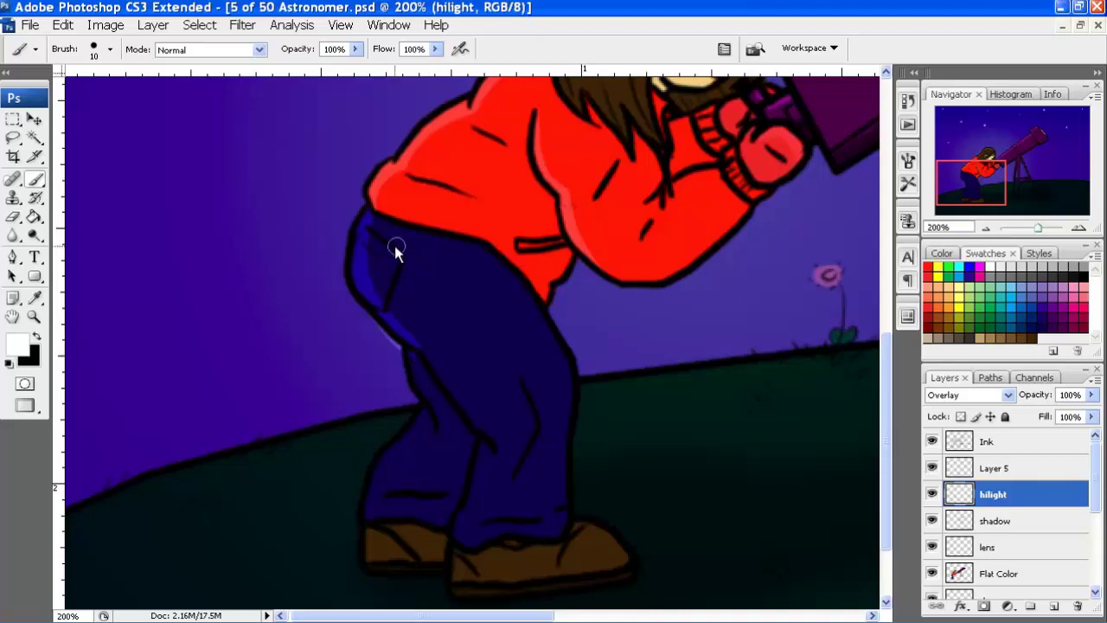
key("ctrl+z")
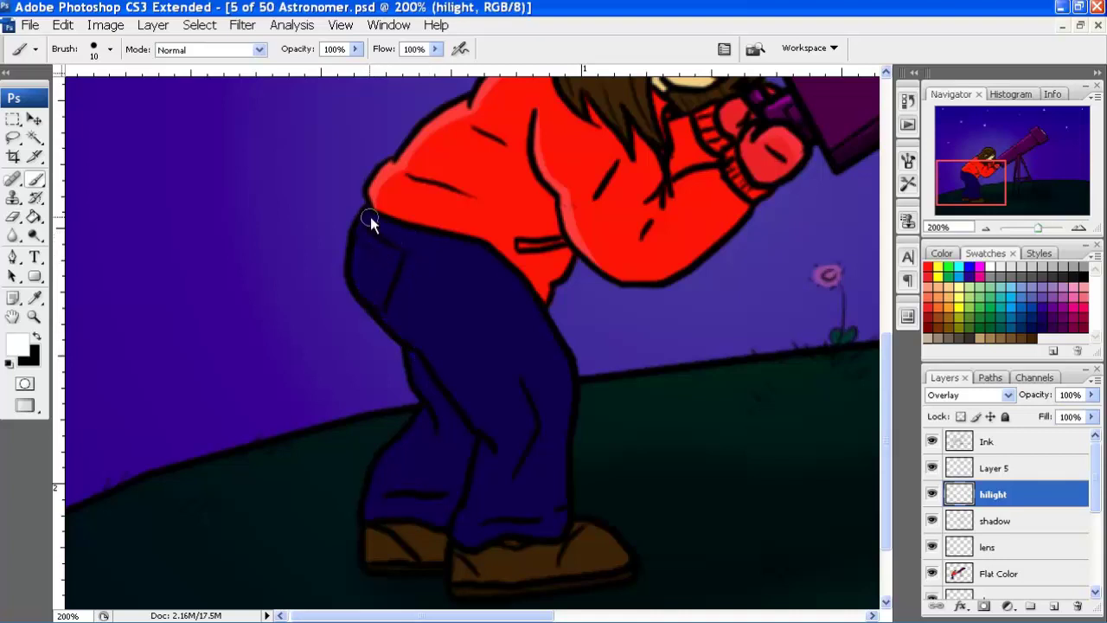
left_click_drag(360, 218, 356, 278)
key("ctrl+z")
With a smaller brush on Layer 5, paint a faint highlight from the jeans' hip to the knee, trimming its end
key("alt+bracketright")
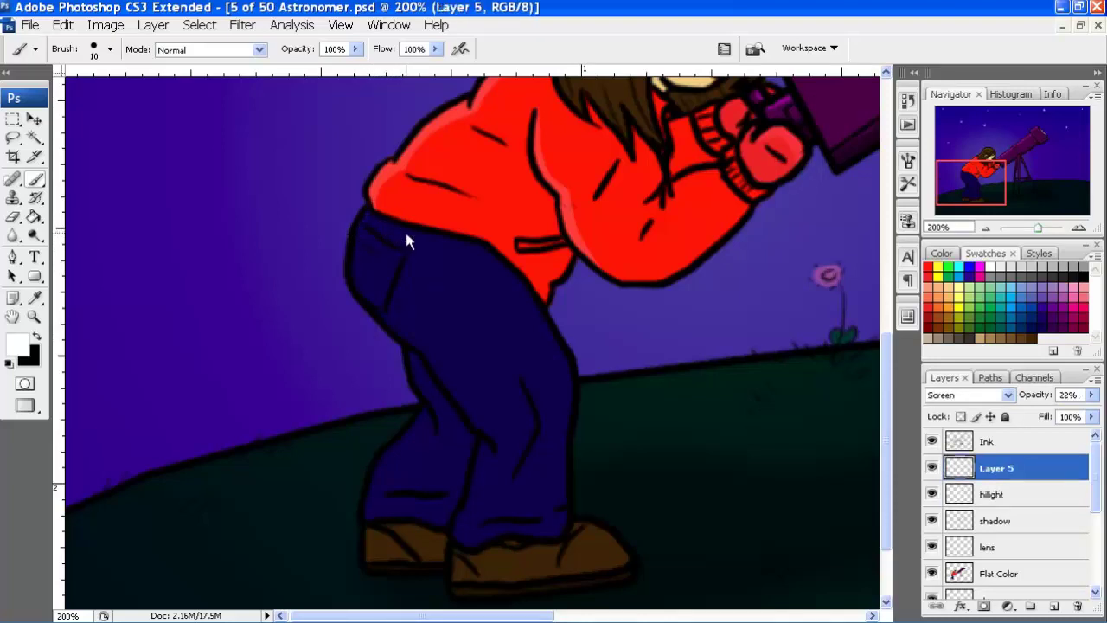
key("bracketleft")
key("bracketleft")
mouse_move(369, 220)
left_mouse_down()
mouse_move(356, 267)
mouse_move(363, 294)
left_mouse_up()
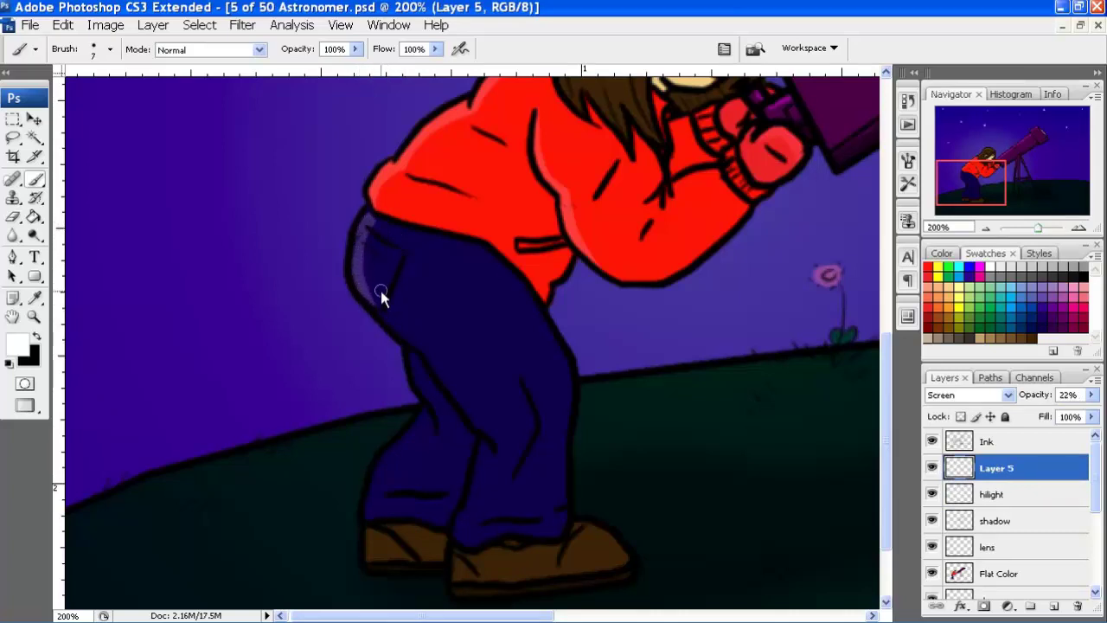
left_click_drag(372, 302, 439, 380)
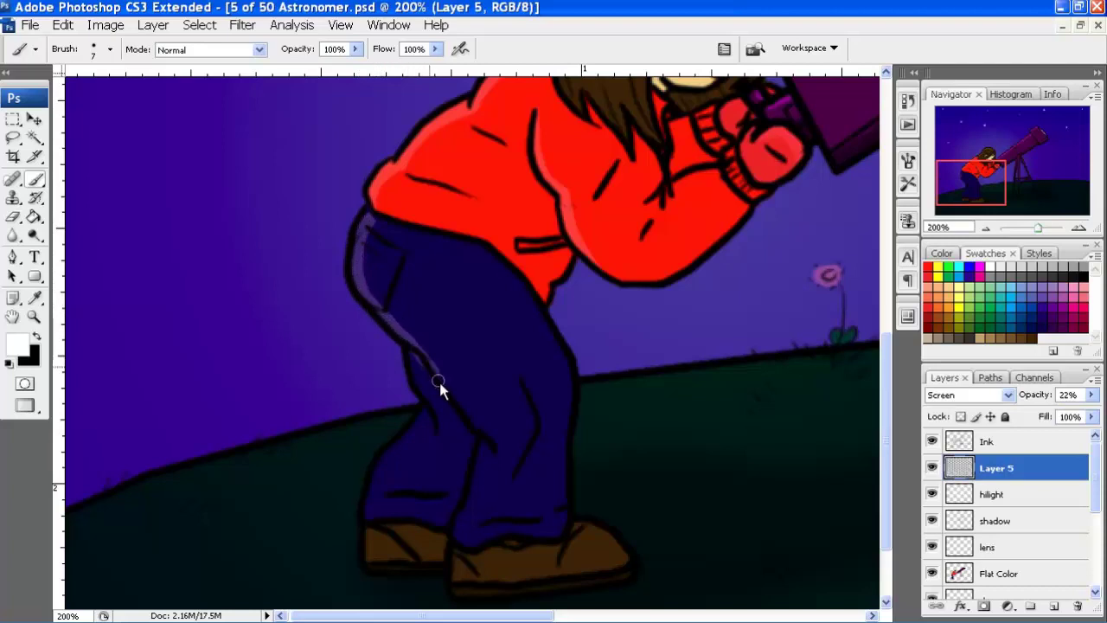
key("e")
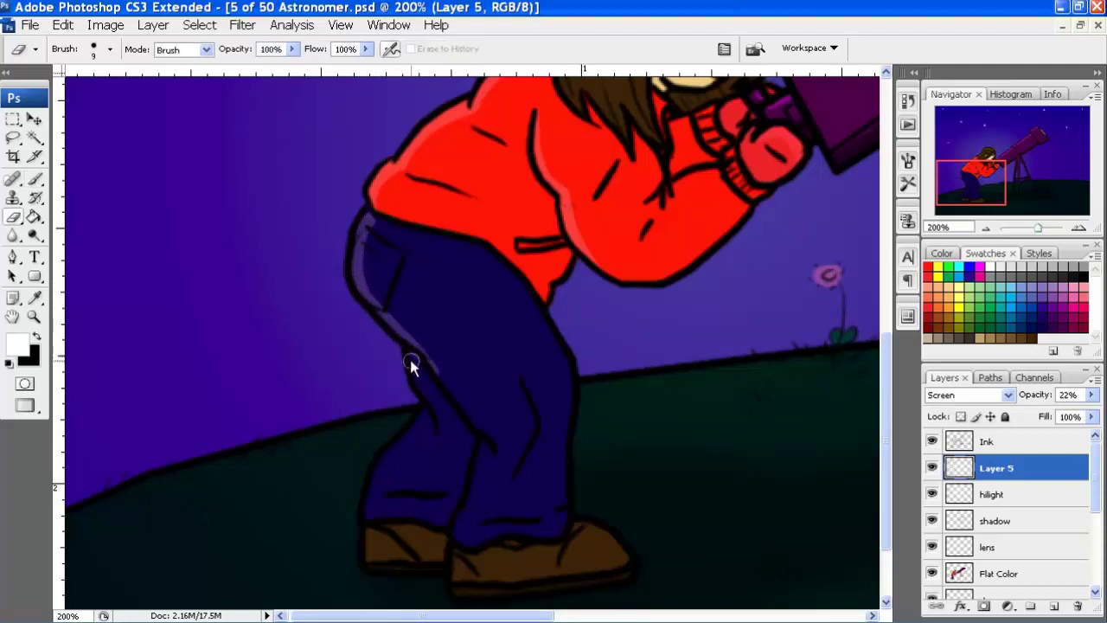
left_click_drag(443, 380, 413, 326)
Extend the highlight down the jeans' edge and inner knee, trimming it near the shin and shoe
key("b")
mouse_move(411, 341)
left_mouse_down()
mouse_move(490, 437)
mouse_move(462, 524)
mouse_move(460, 601)
left_mouse_up()
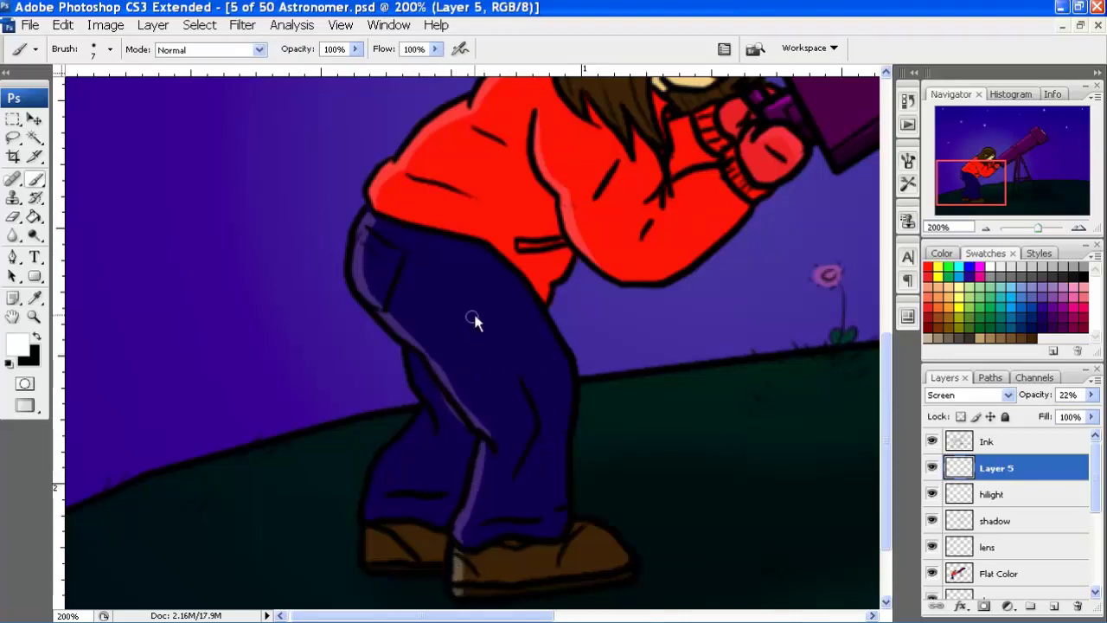
left_click_drag(408, 345, 425, 401)
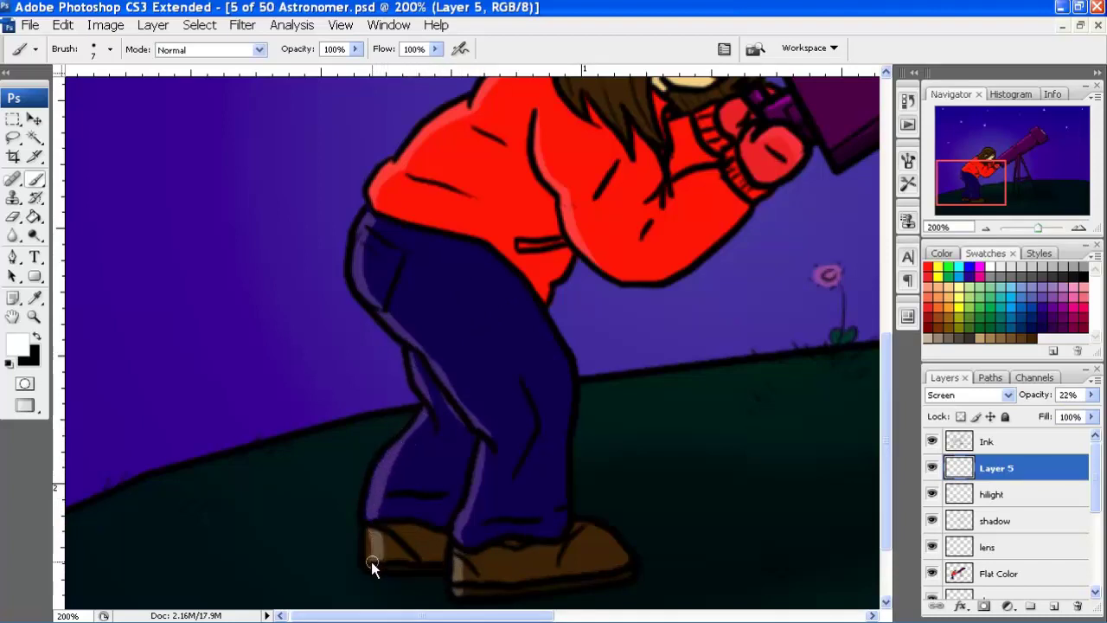
key("e")
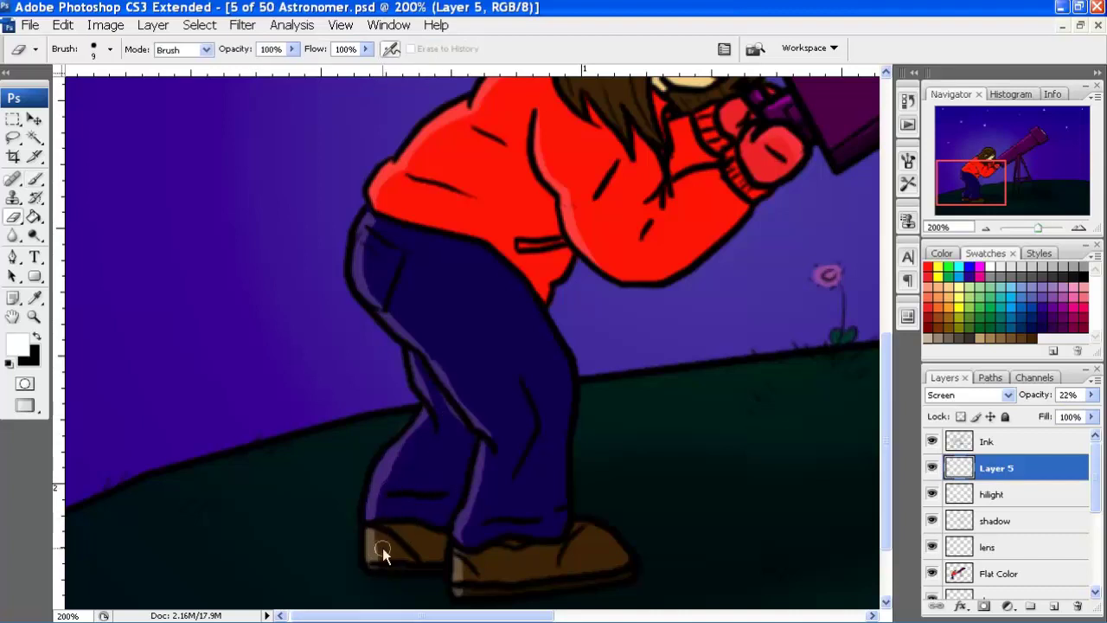
left_click_drag(391, 482, 420, 438)
left_click_drag(387, 504, 382, 529)
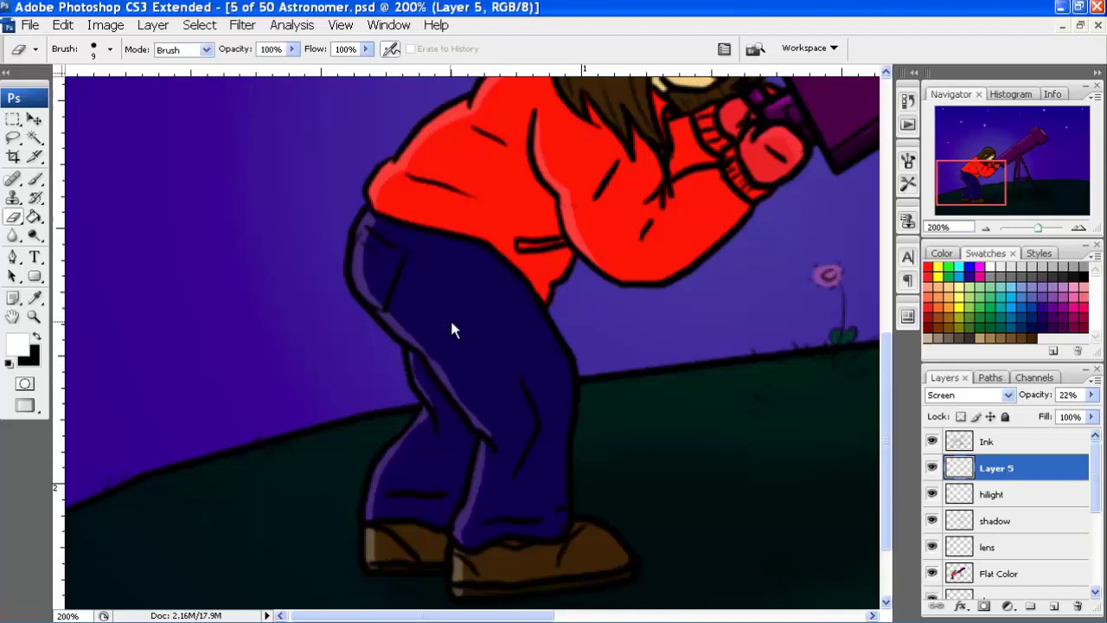
Add faint highlights on the leg's left edge and the jacket's lower-left edge
key("bracketleft")
key("bracketleft")
key("bracketleft")
key("b")
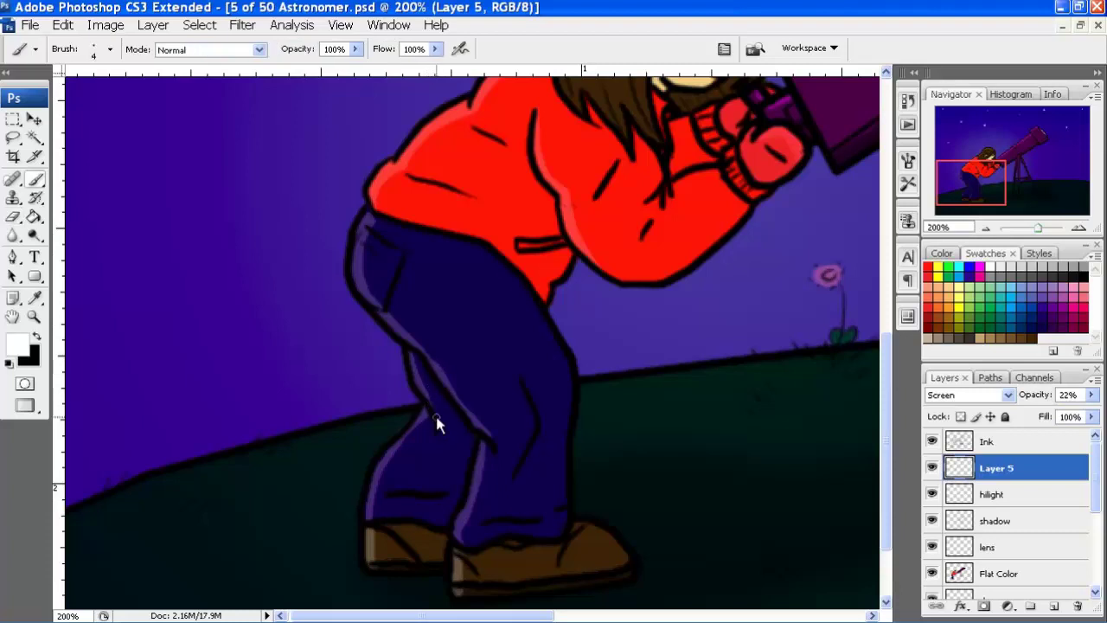
left_click_drag(453, 423, 491, 445)
left_click_drag(367, 191, 375, 178)
left_click(1024, 494)
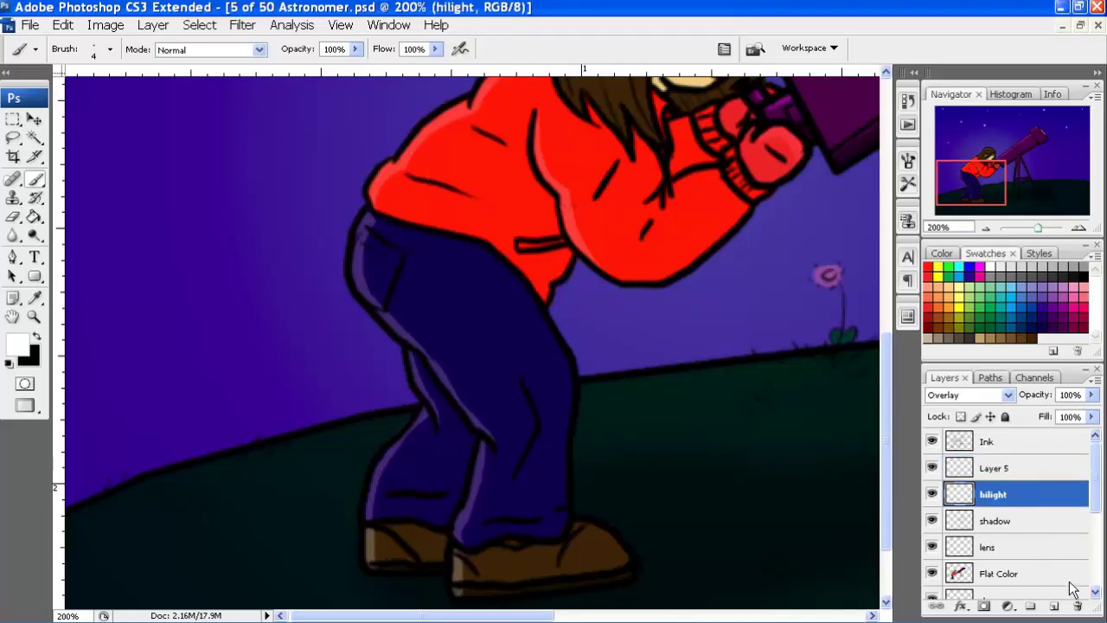
Raise Layer 5's opacity to 49%, then settle it at 29%
left_click(1007, 468)
mouse_move(1091, 394)
left_mouse_down()
mouse_move(1025, 410)
mouse_move(1045, 411)
left_mouse_up()
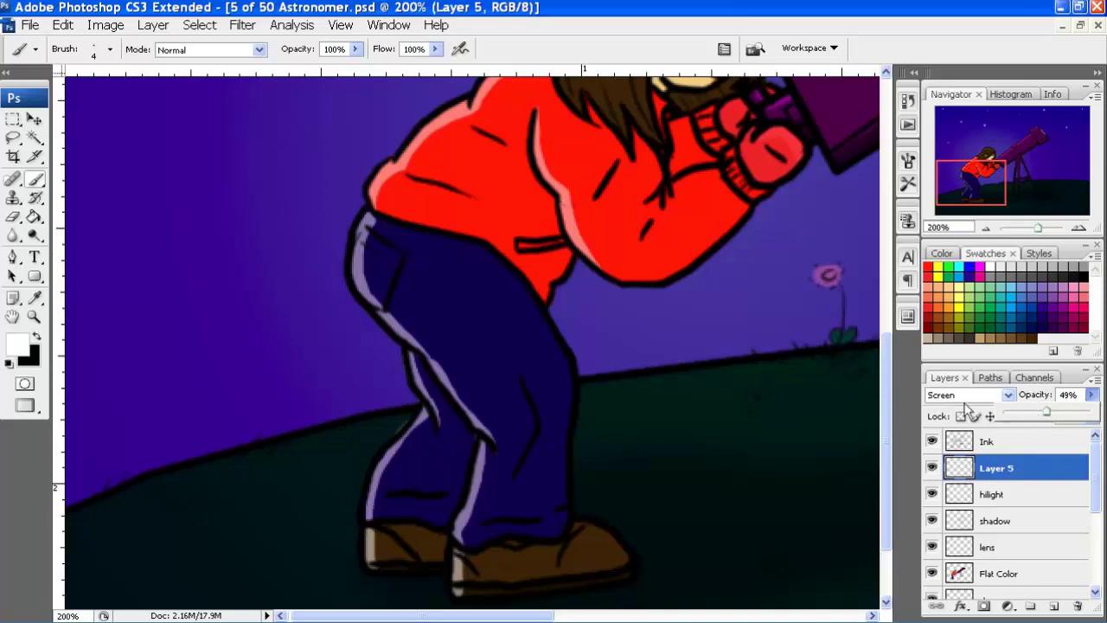
key("e")
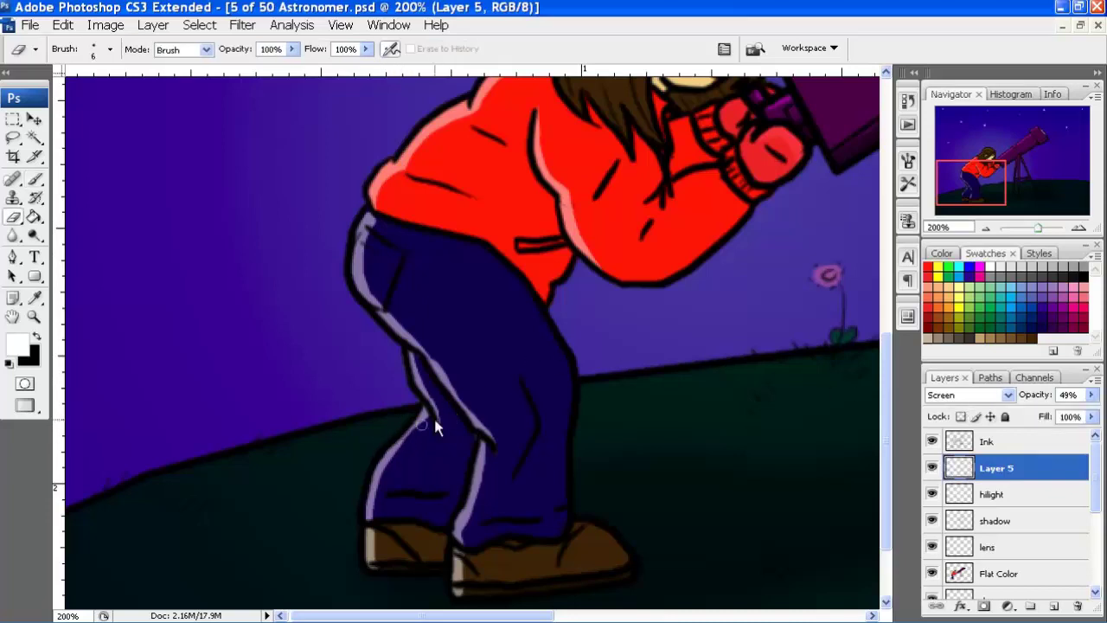
left_click(1091, 394)
left_click_drag(1059, 418, 1030, 418)
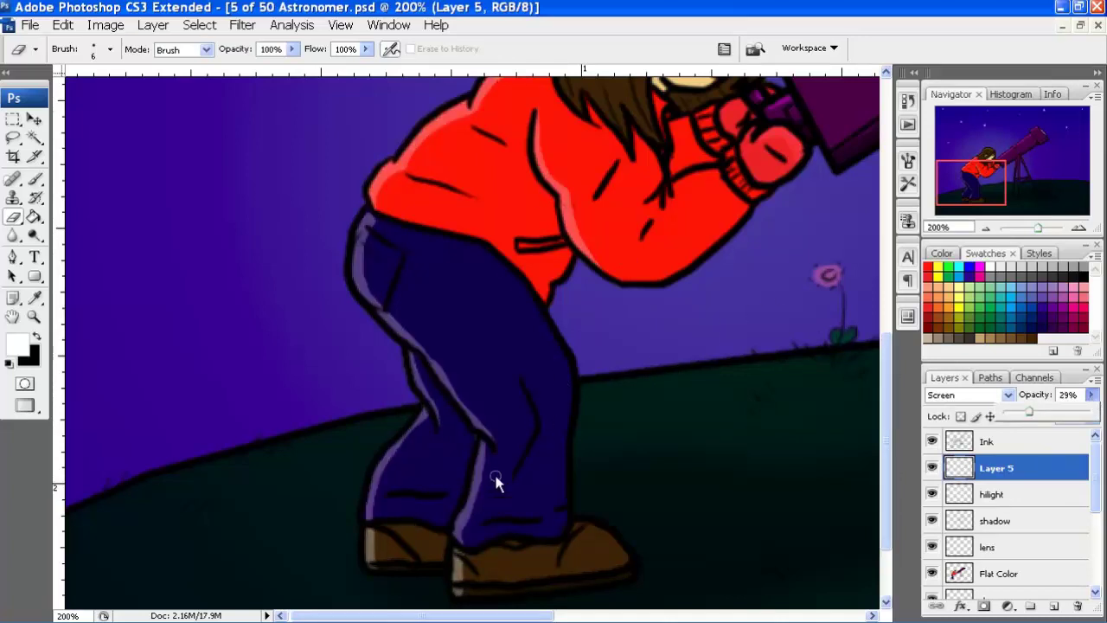
left_click(485, 510)
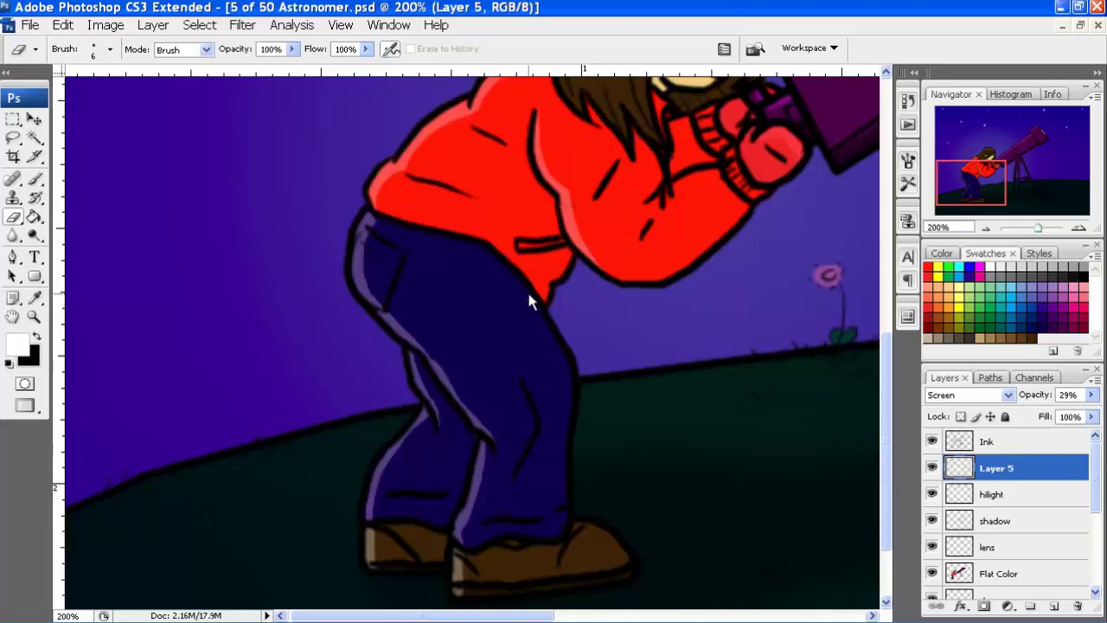
Scroll back up to the sweater, swap black into the foreground, and select the hilight layer
scroll(553, 303, "up", 2)
scroll(583, 317, "up", 2)
scroll(605, 311, "up", 2)
scroll(519, 251, "right", 5)
scroll(450, 234, "down", 2)
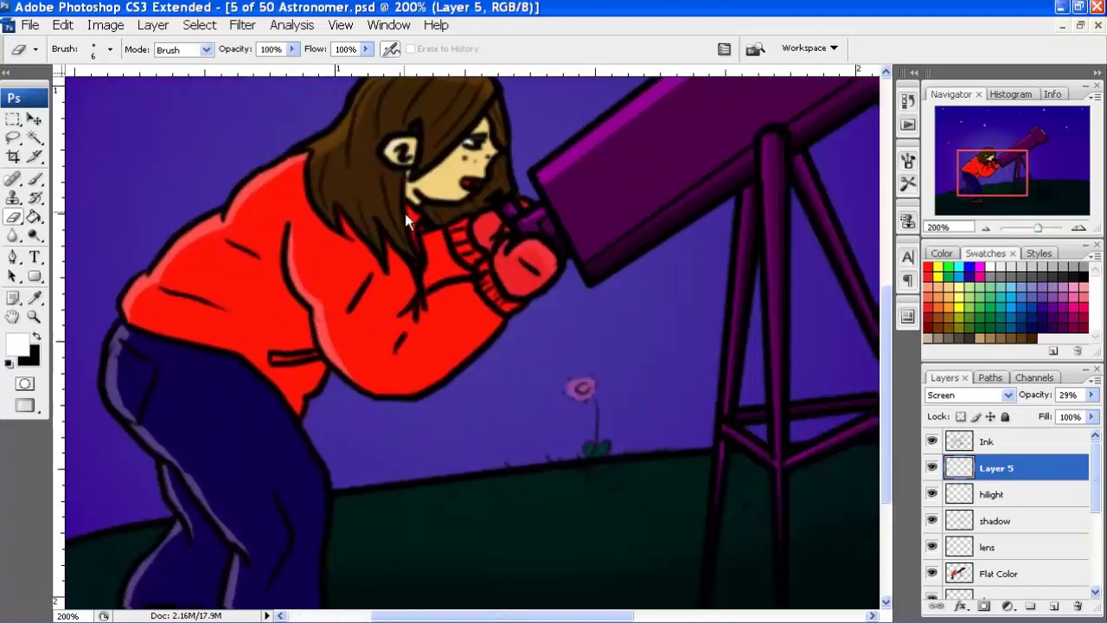
scroll(432, 234, "left", 1)
scroll(467, 251, "down", 1)
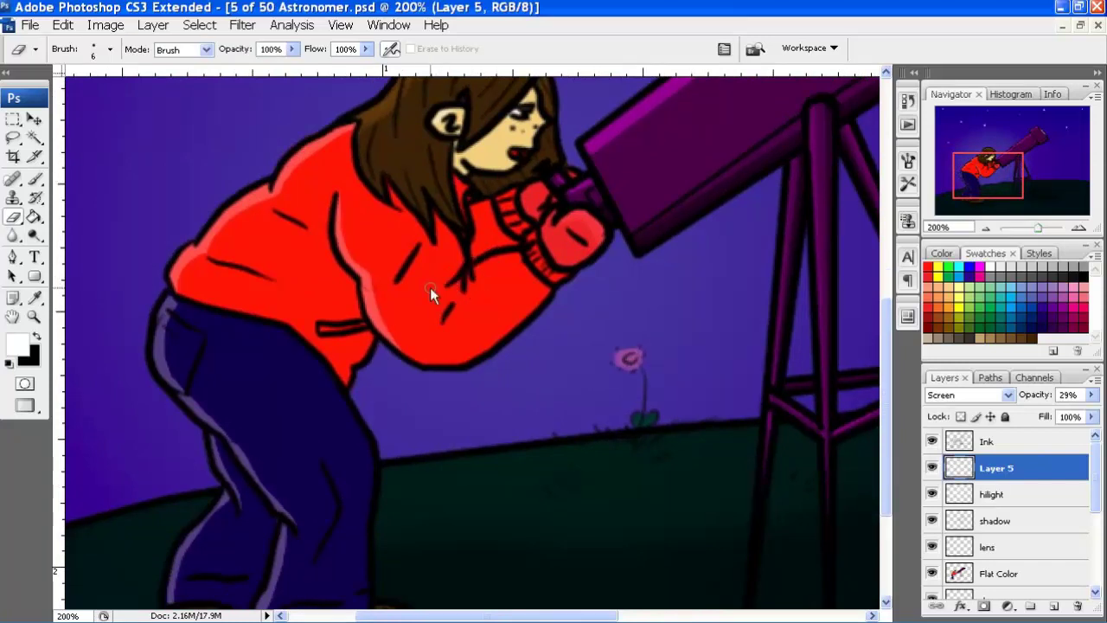
key("x")
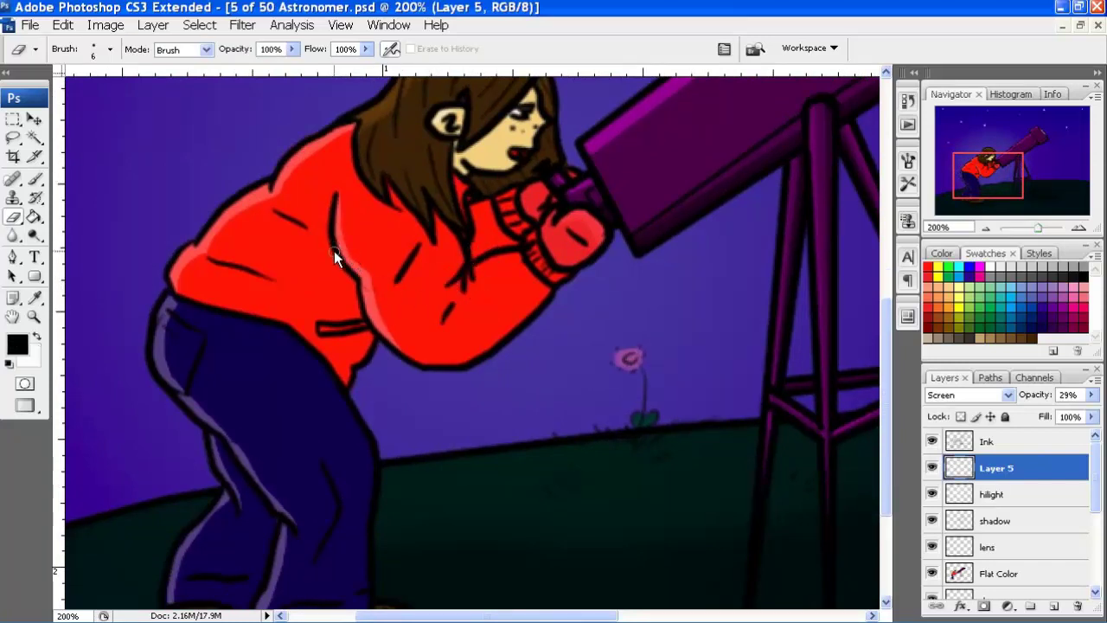
left_click(1024, 523)
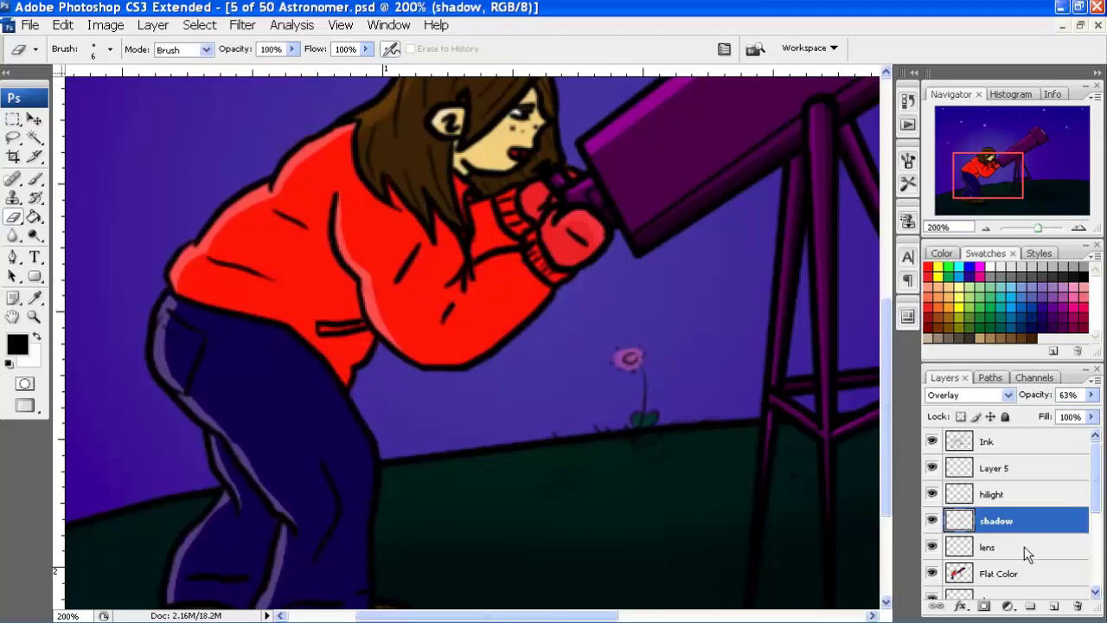
left_click(1051, 485)
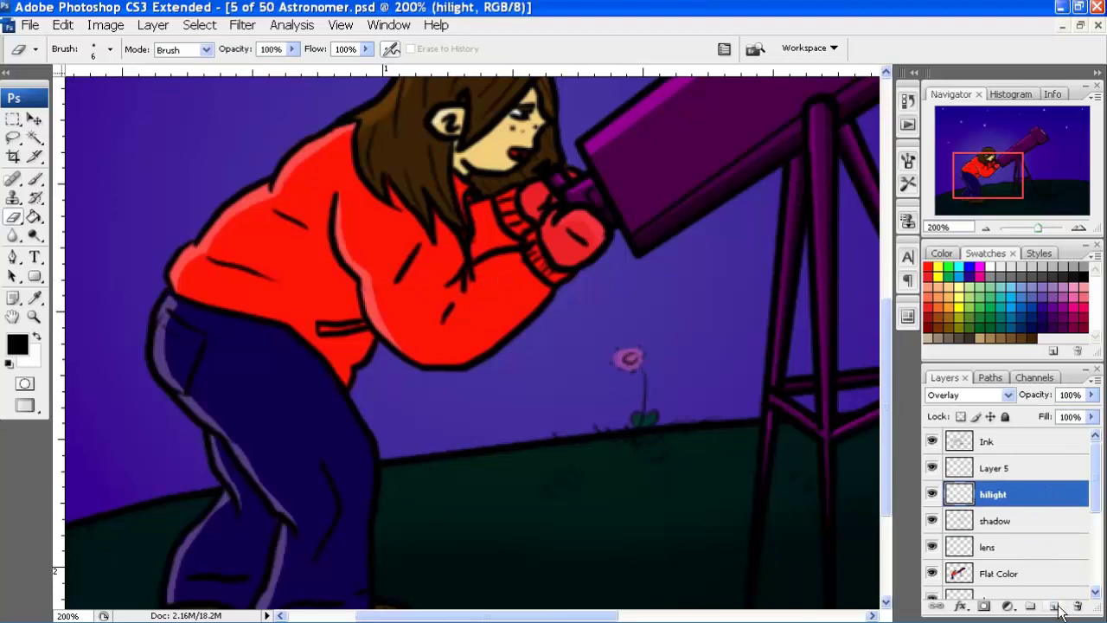
Add a new Layer 6 above hilight and pick the Brush tool
left_click(1053, 605)
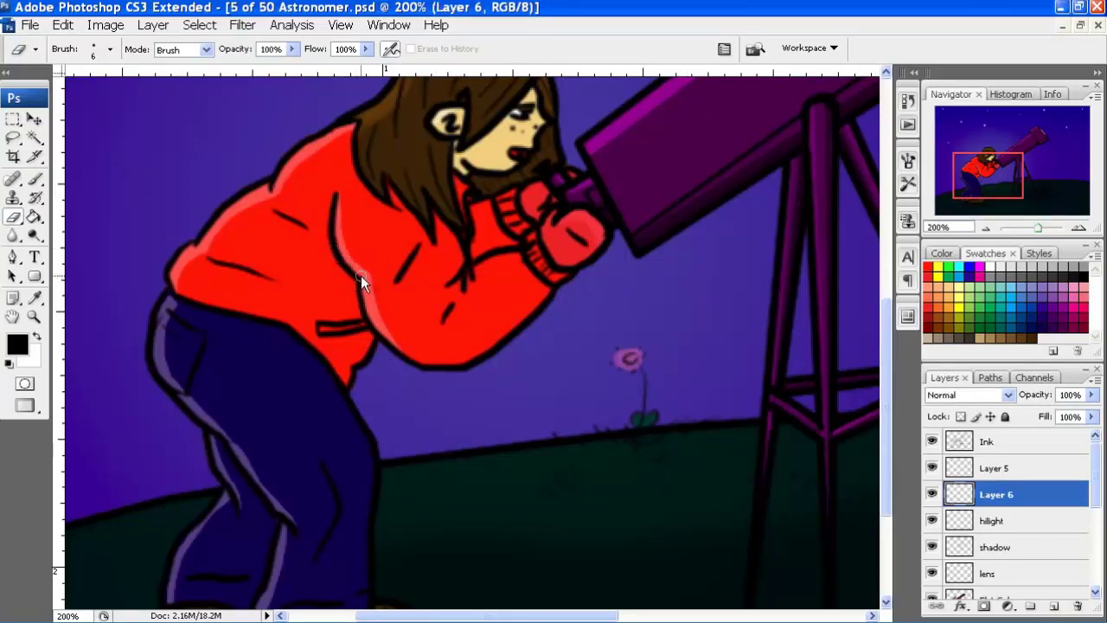
left_click(35, 178)
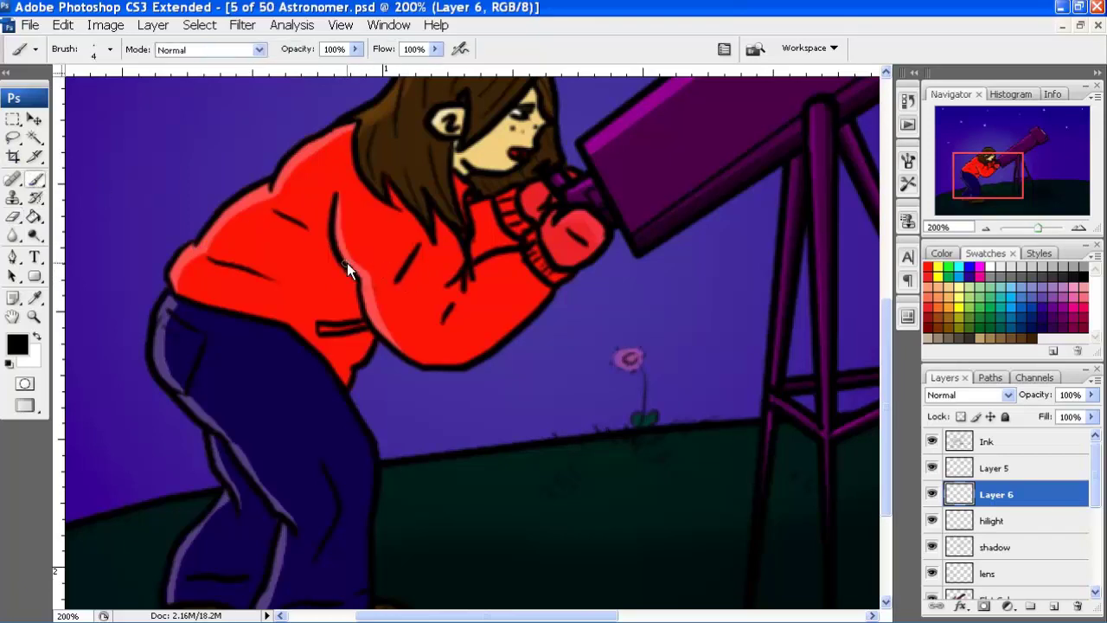
left_click(1003, 545)
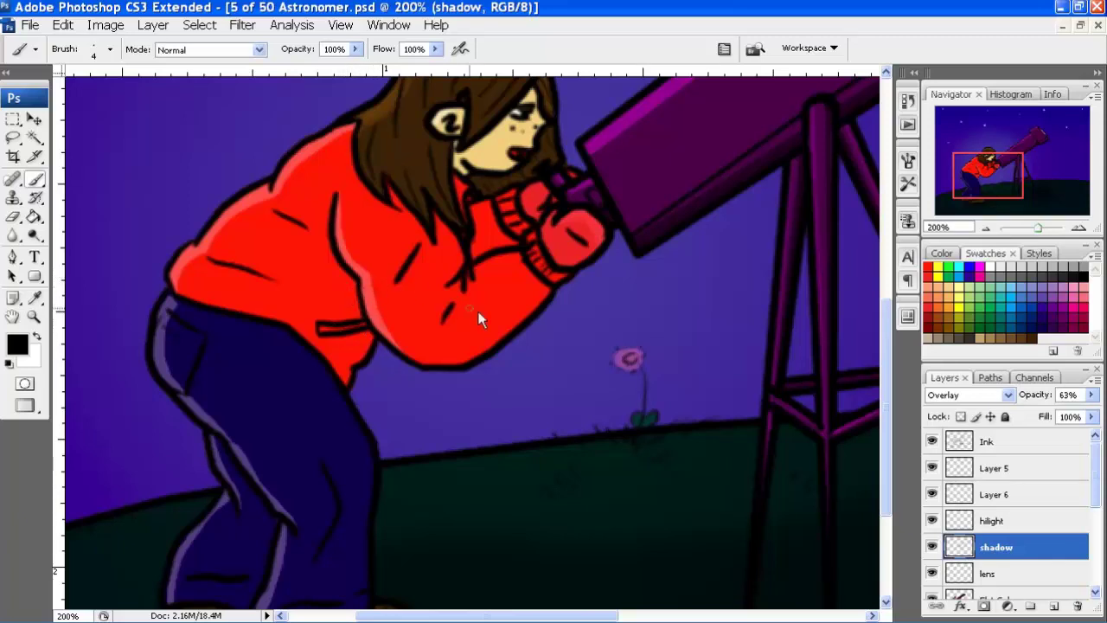
left_click(1018, 492)
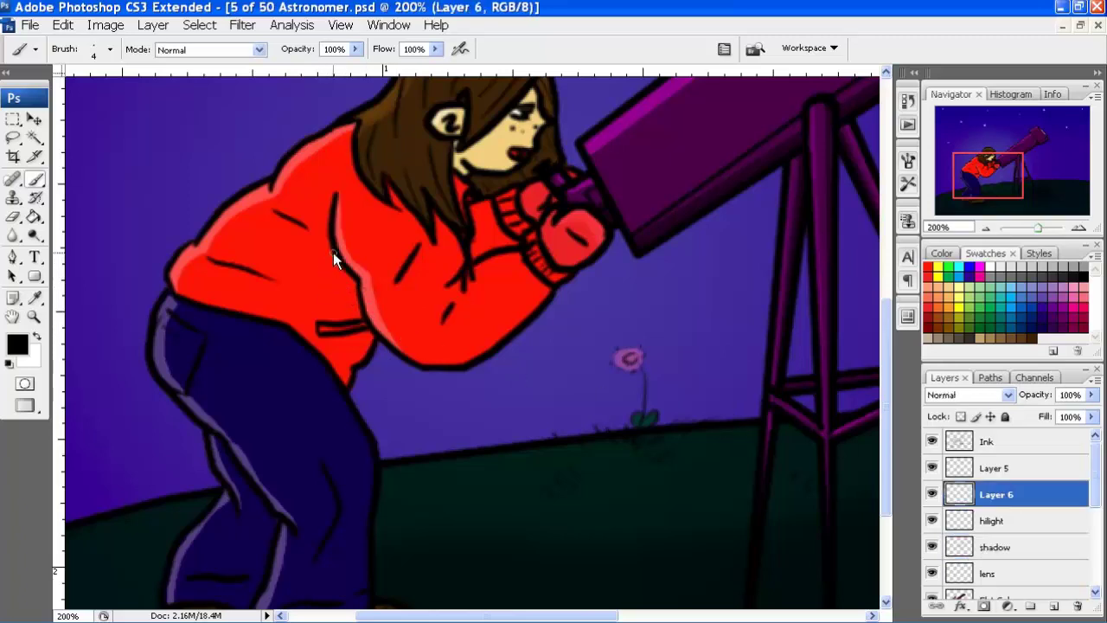
Paint black on Layer 6 to extend a sweater ink line and thicken the sweater's bottom outline
mouse_move(332, 254)
left_mouse_down()
mouse_move(292, 320)
mouse_move(177, 300)
mouse_move(243, 326)
left_mouse_up()
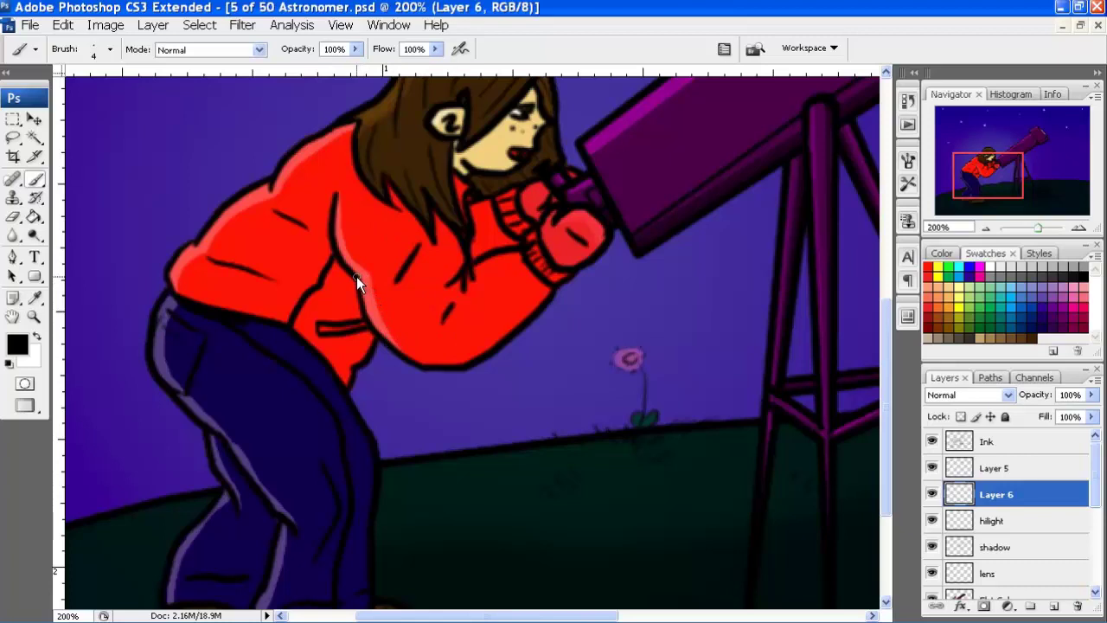
left_click_drag(411, 355, 534, 314)
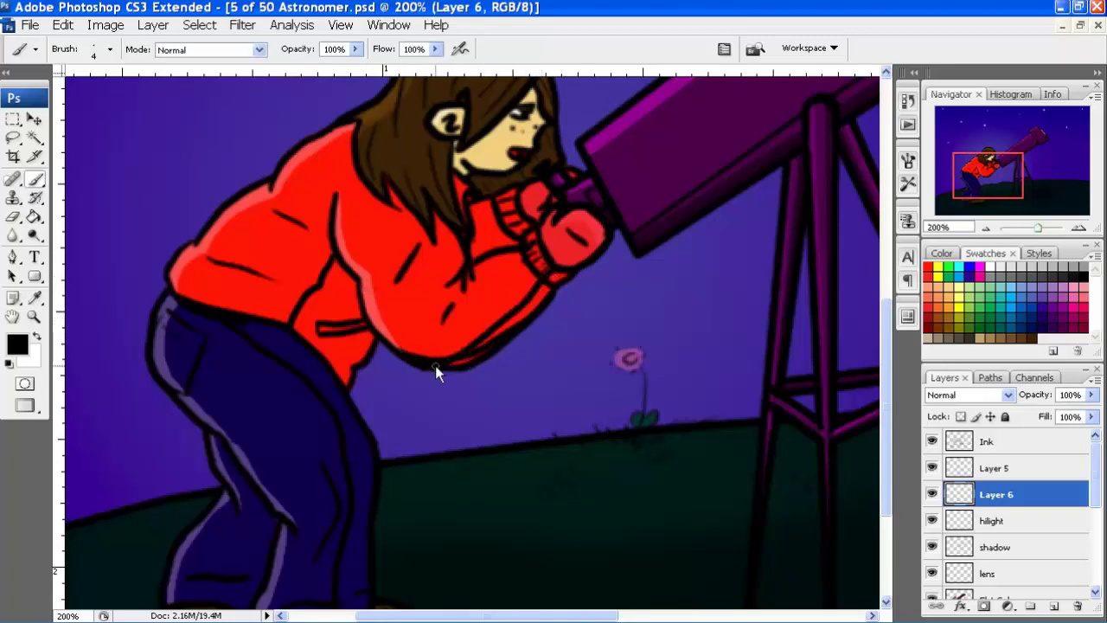
left_click_drag(460, 367, 526, 309)
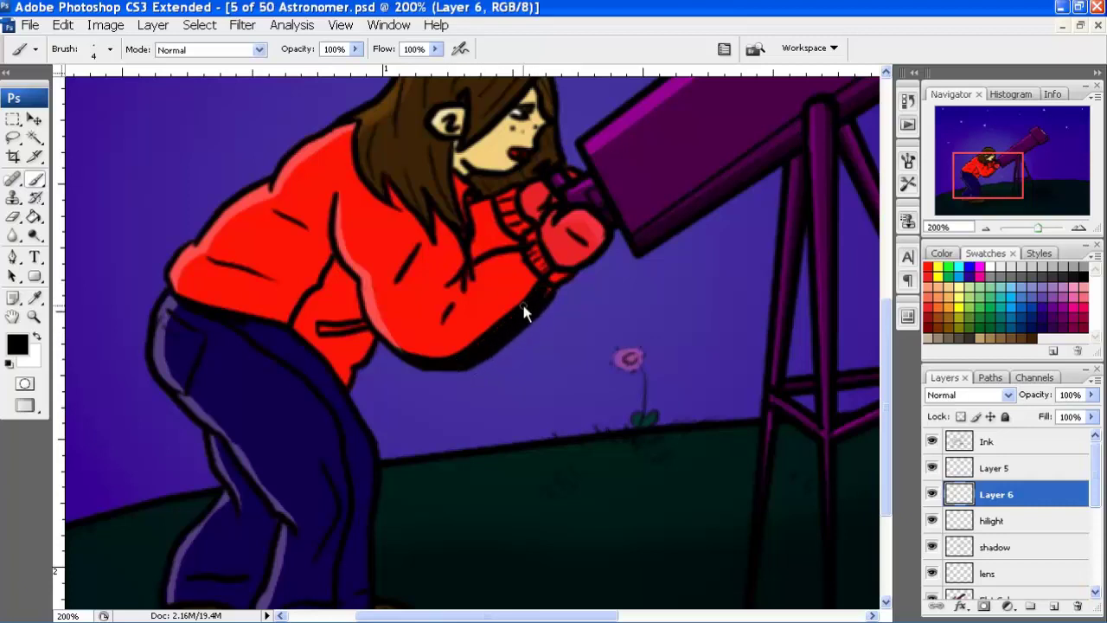
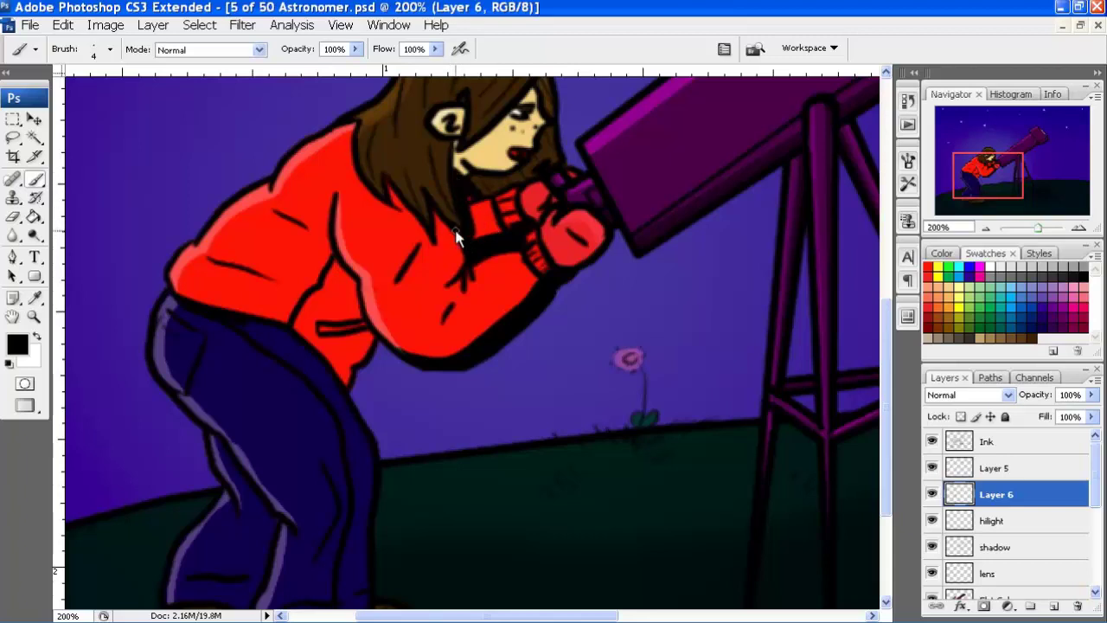
At 300% zoom, paint black shadow under the red sleeve, the arm and near the hand
left_click(1079, 229)
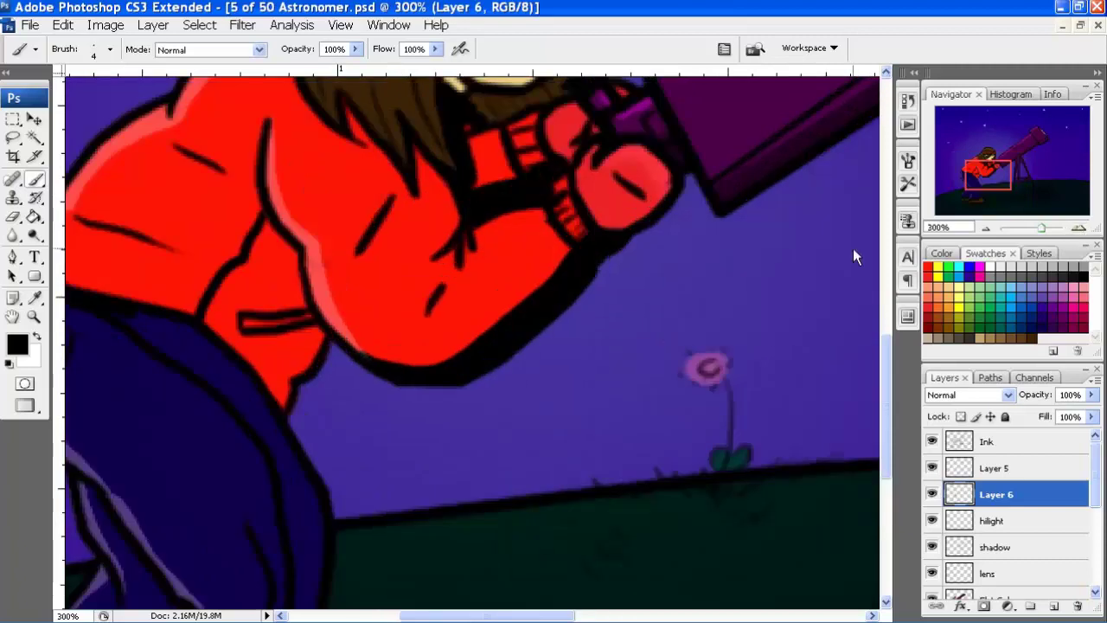
mouse_move(417, 172)
left_mouse_down()
mouse_move(437, 242)
mouse_move(502, 230)
mouse_move(565, 192)
left_mouse_up()
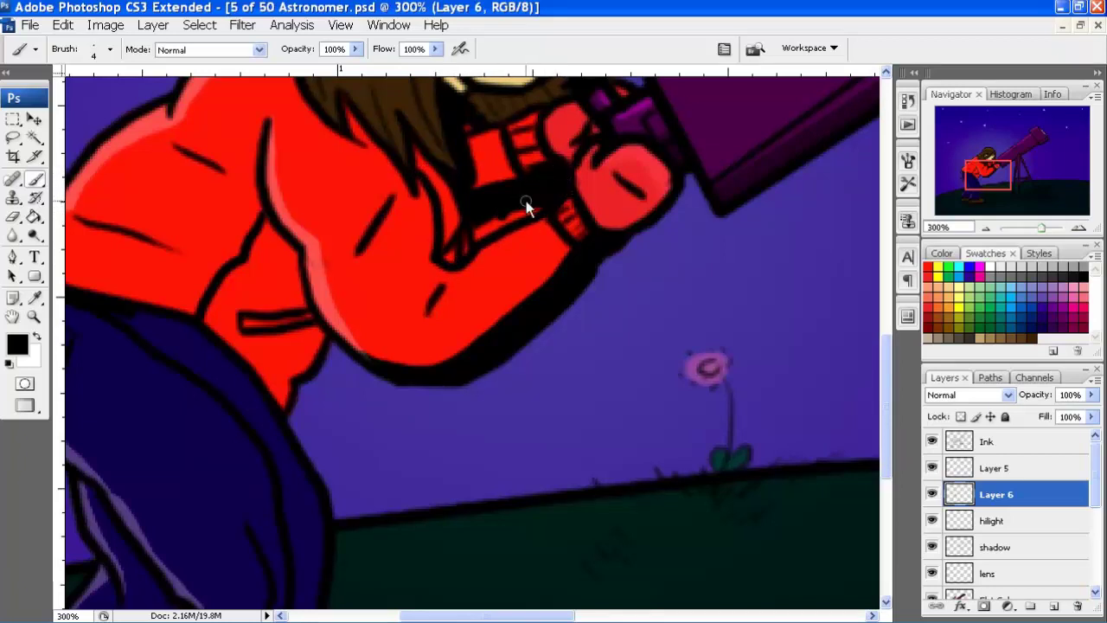
mouse_move(499, 212)
left_mouse_down()
mouse_move(487, 240)
mouse_move(447, 267)
mouse_move(435, 177)
left_mouse_up()
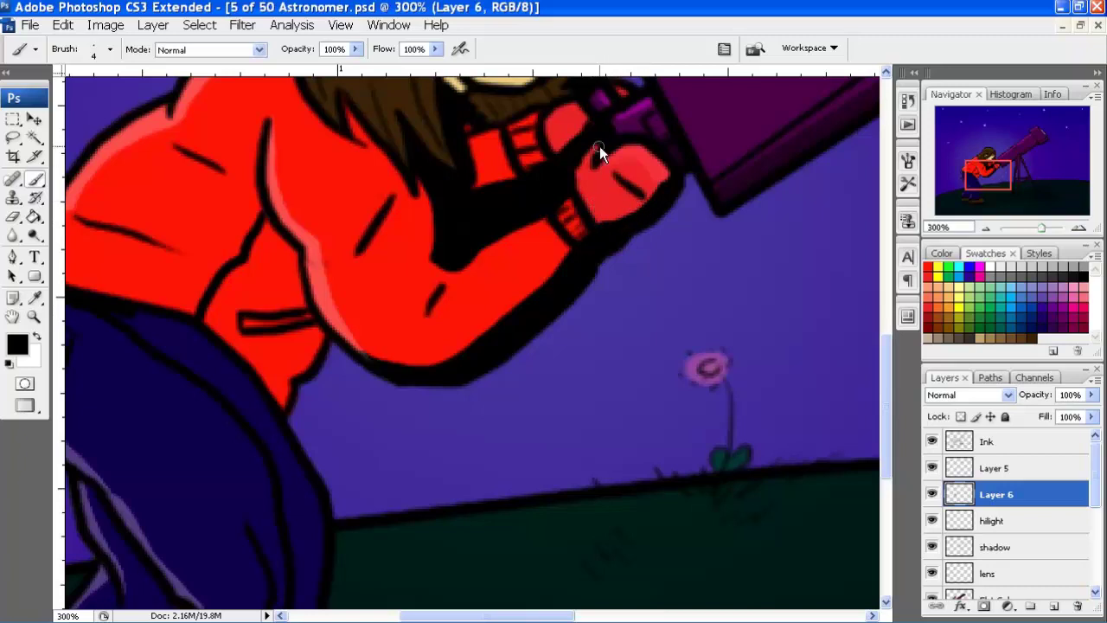
scroll(571, 165, "up", 2)
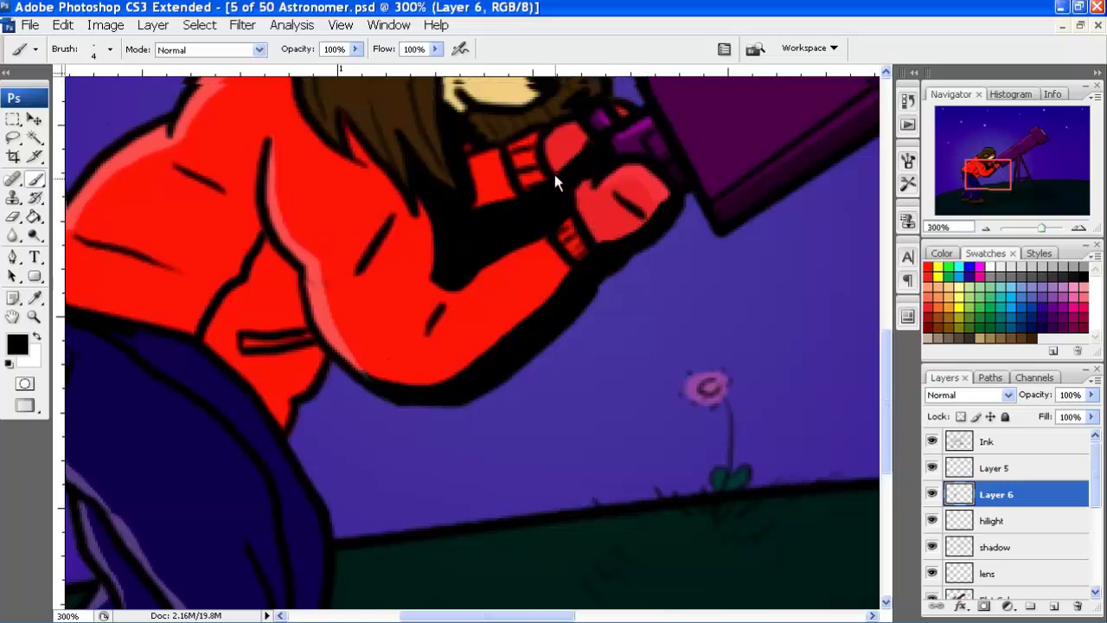
left_click_drag(625, 146, 616, 162)
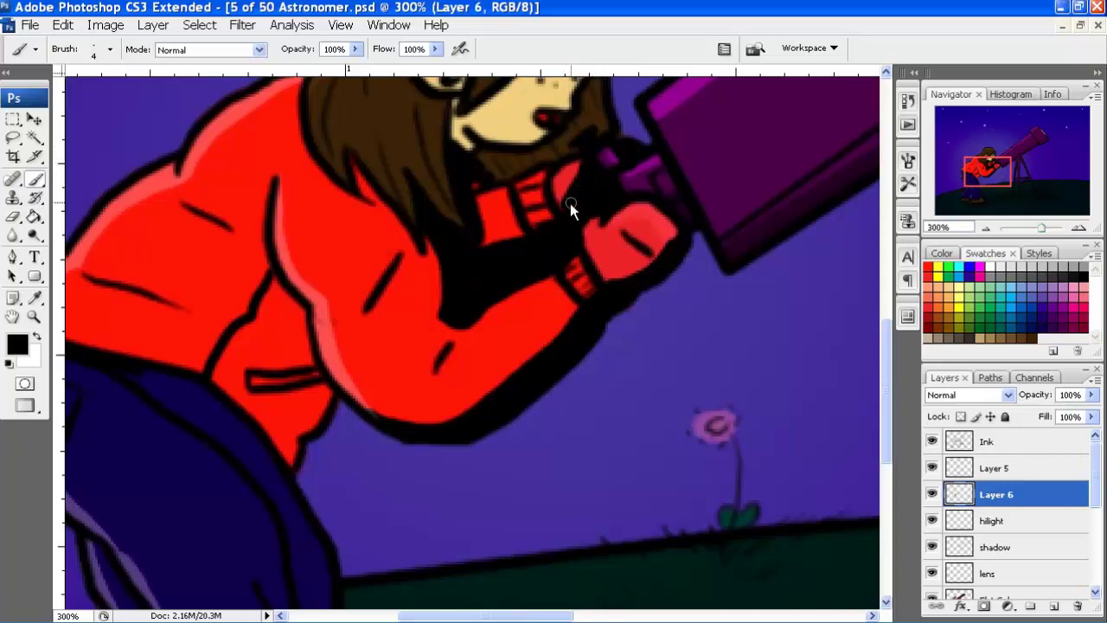
left_click_drag(521, 234, 476, 249)
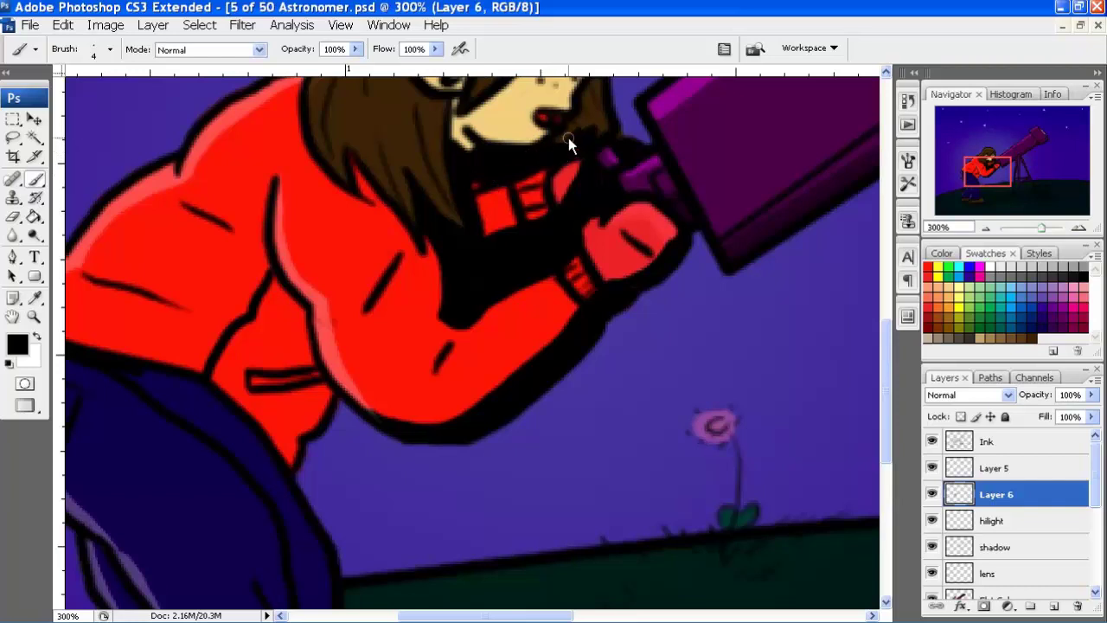
Shade the area below and beside the chin, the jaw and the face's right edge solid black
scroll(576, 121, "up", 1)
left_click_drag(626, 114, 528, 147)
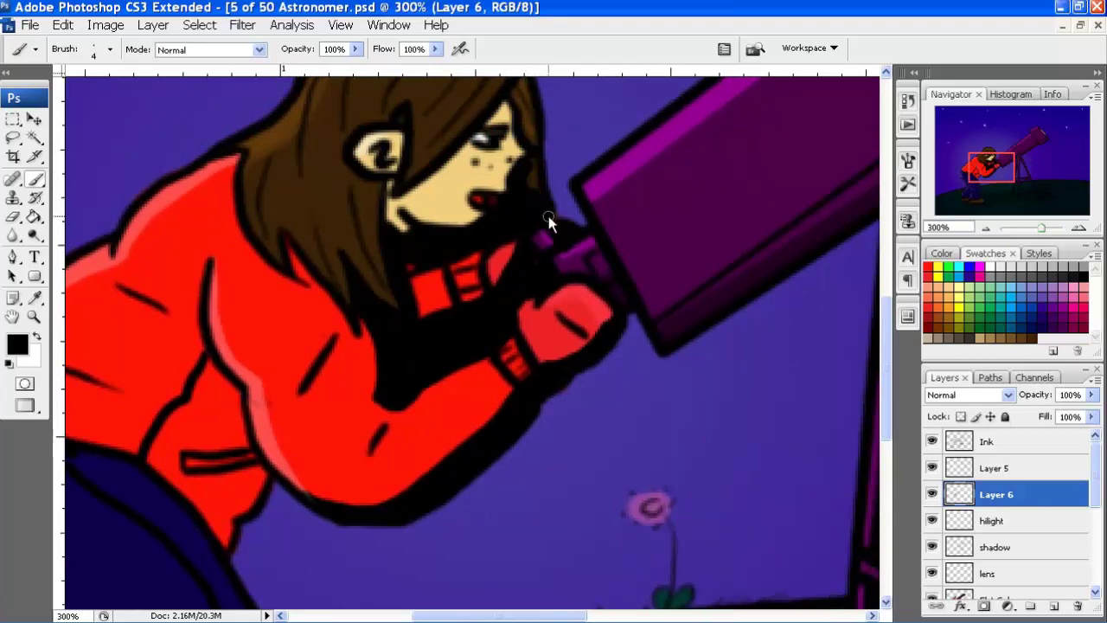
left_click_drag(531, 192, 548, 156)
left_click_drag(412, 217, 390, 185)
mouse_move(391, 227)
left_mouse_down()
mouse_move(398, 204)
mouse_move(489, 130)
left_mouse_up()
left_click_drag(445, 180, 511, 96)
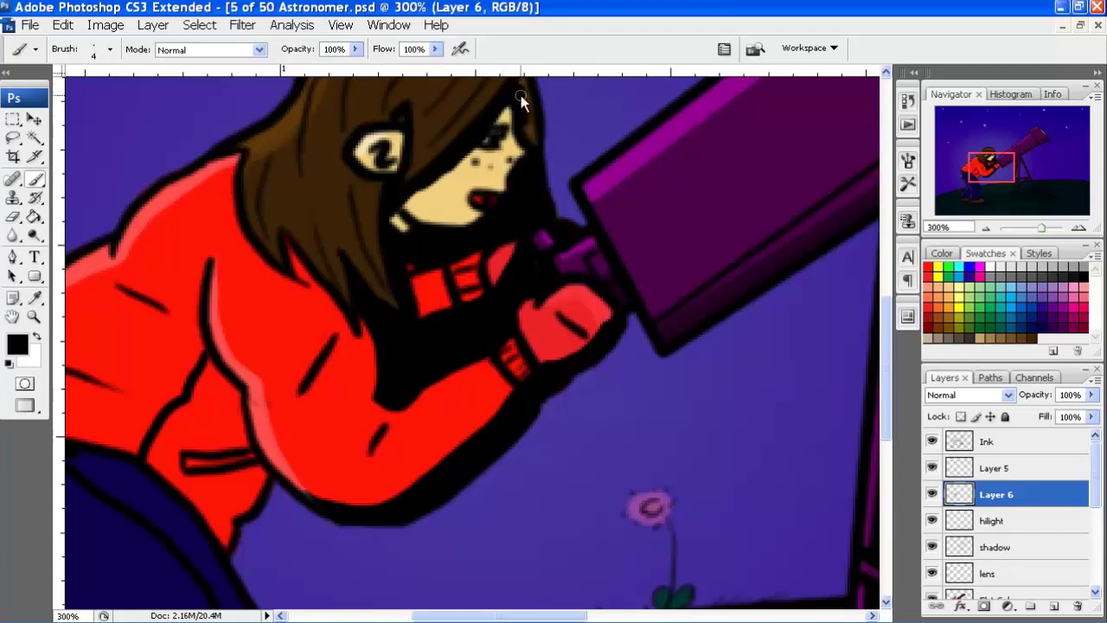
left_click_drag(522, 114, 529, 144)
left_click_drag(408, 216, 391, 229)
scroll(485, 216, "up", 1)
scroll(483, 244, "up", 2)
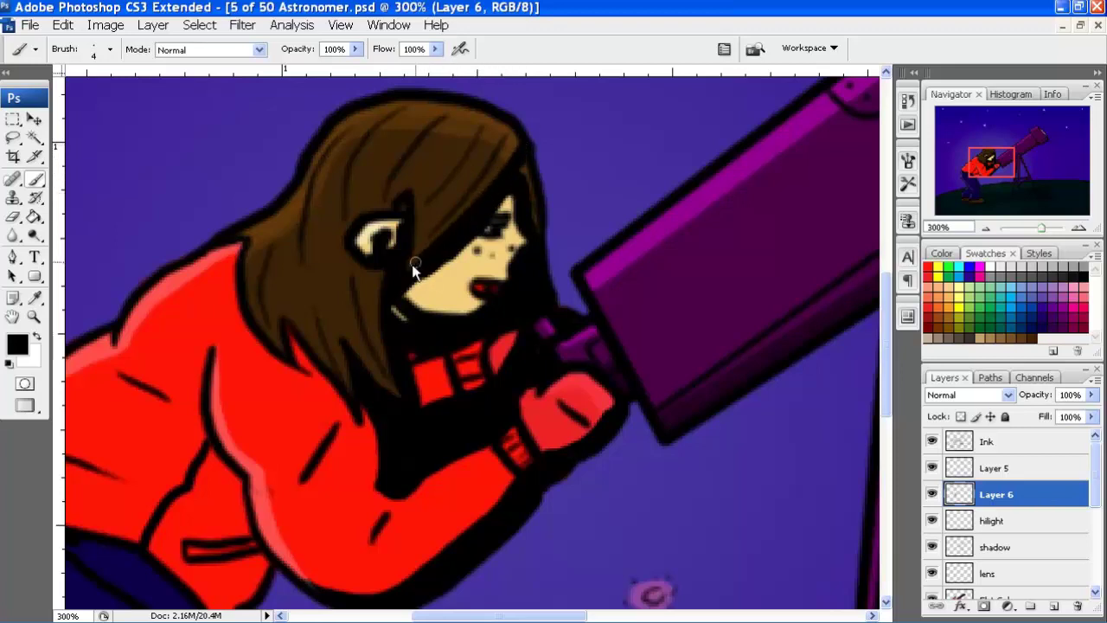
Shade the hair black between the ear and neck, undoing a stray stroke
left_click_drag(409, 271, 415, 198)
mouse_move(430, 239)
left_mouse_down()
mouse_move(417, 188)
mouse_move(493, 187)
left_mouse_up()
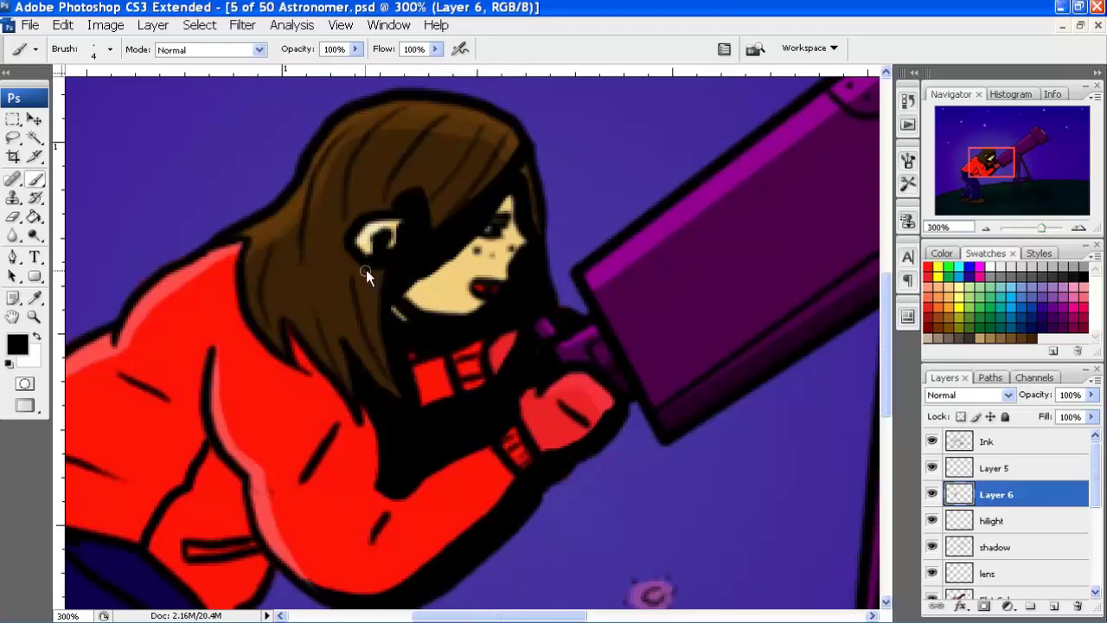
left_click_drag(351, 246, 365, 276)
left_click_drag(364, 322, 382, 379)
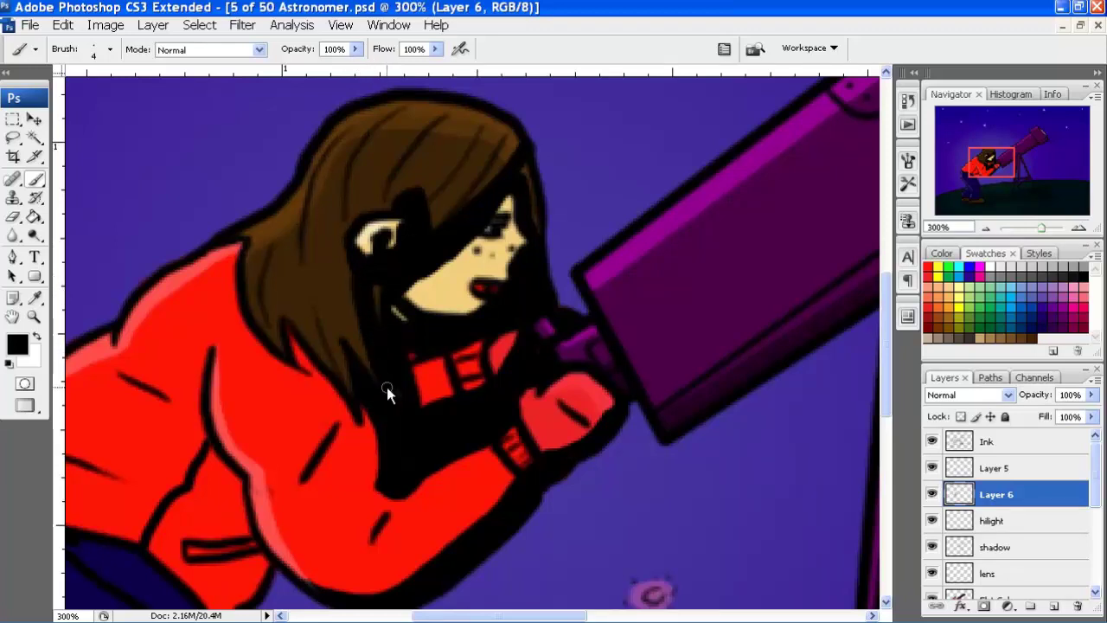
left_click_drag(341, 363, 351, 395)
left_click_drag(320, 301, 333, 334)
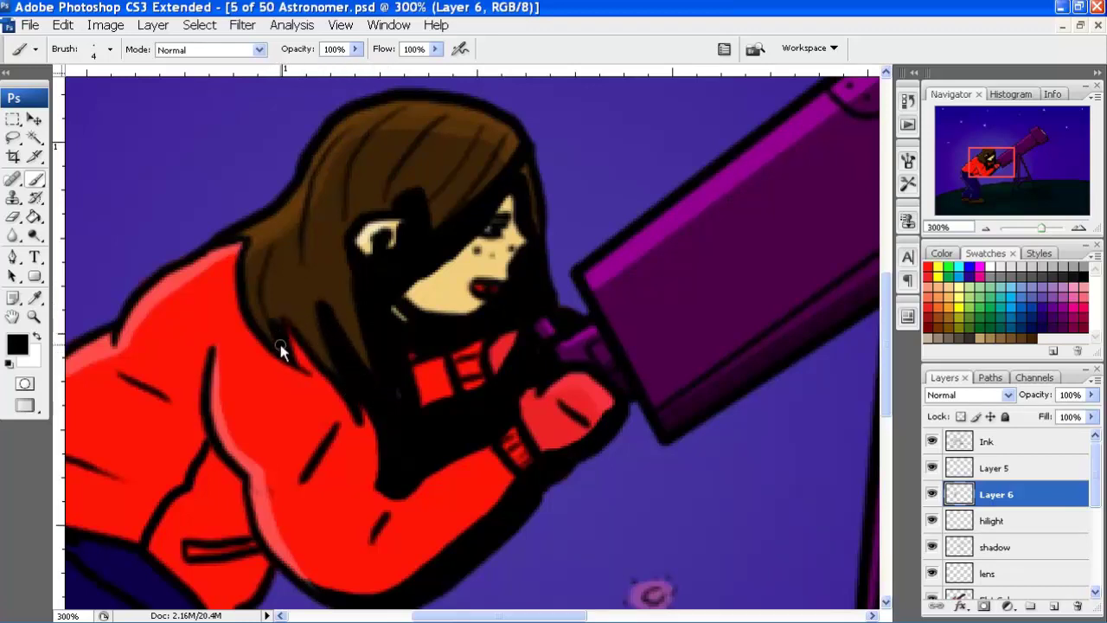
left_click_drag(266, 282, 276, 342)
key("ctrl+z")
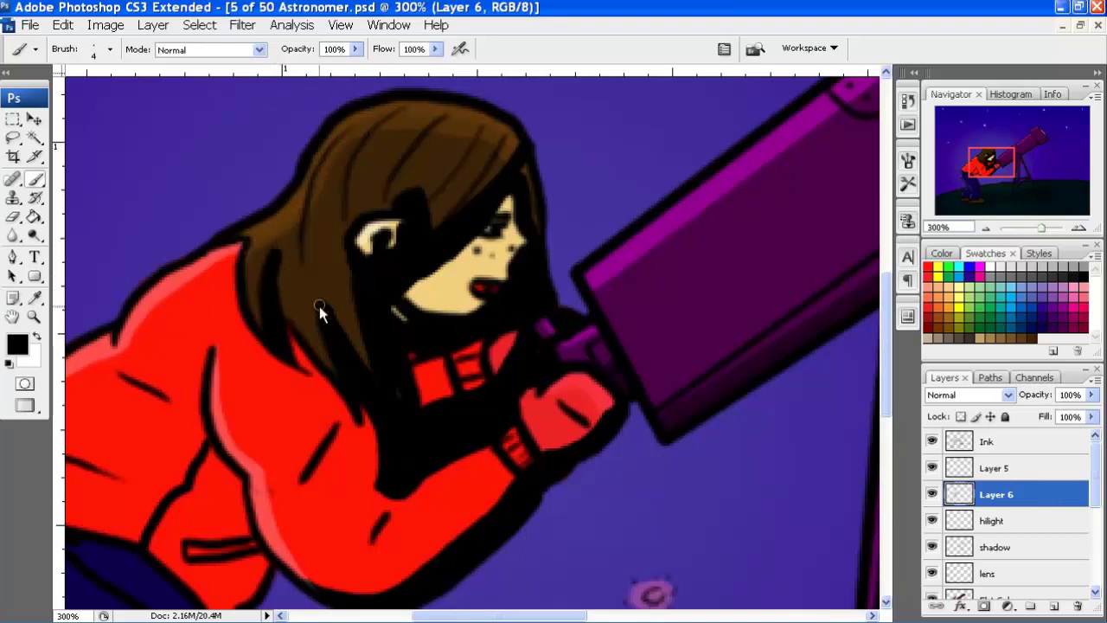
Paint the collar black to merge it into the hair, and raise the brush size to 6
left_click_drag(251, 420, 296, 224)
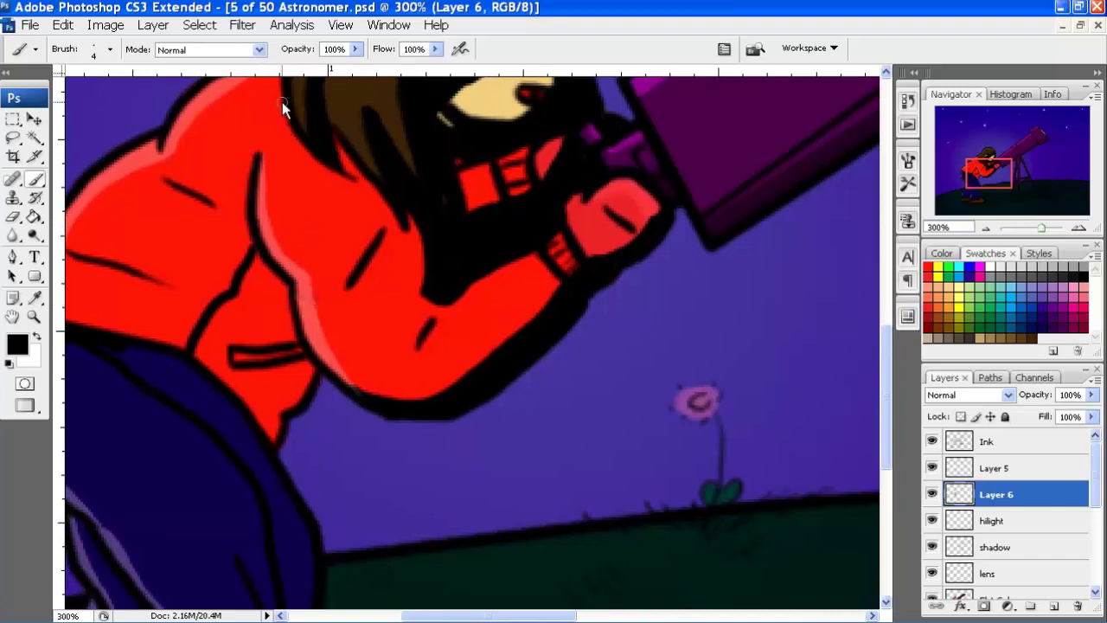
left_click_drag(303, 133, 321, 184)
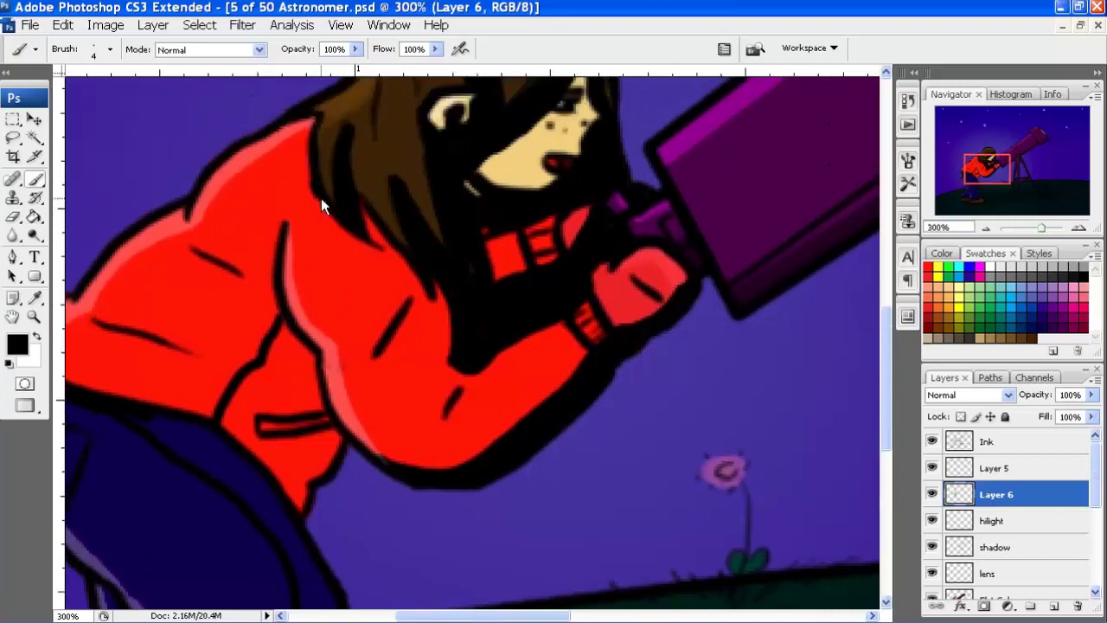
left_click_drag(373, 256, 441, 318)
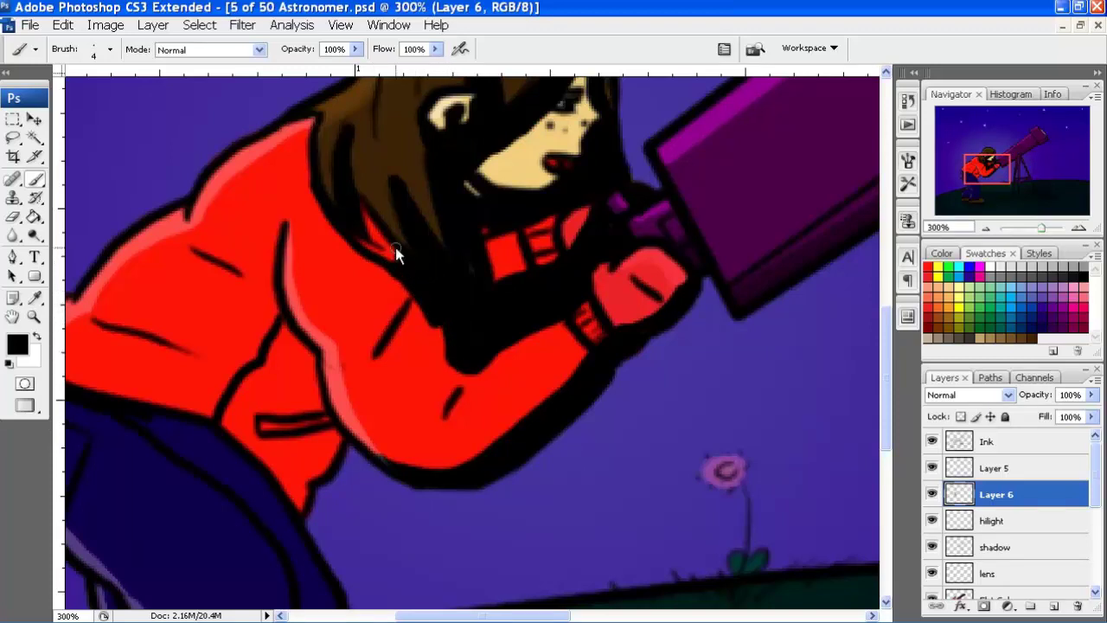
key("ctrl+z")
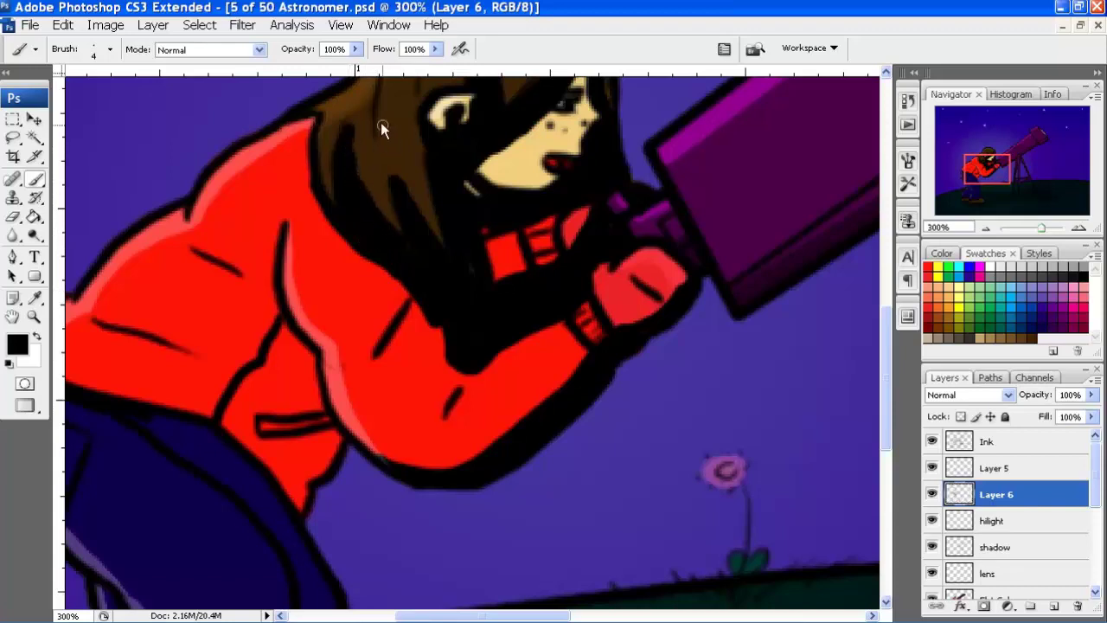
key("e")
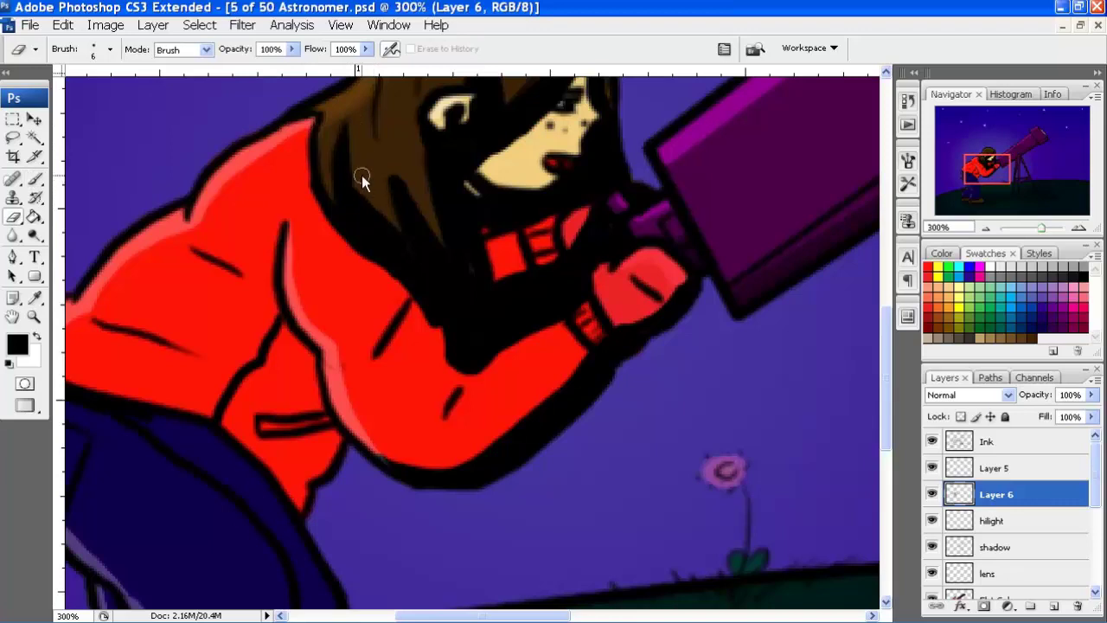
key("b")
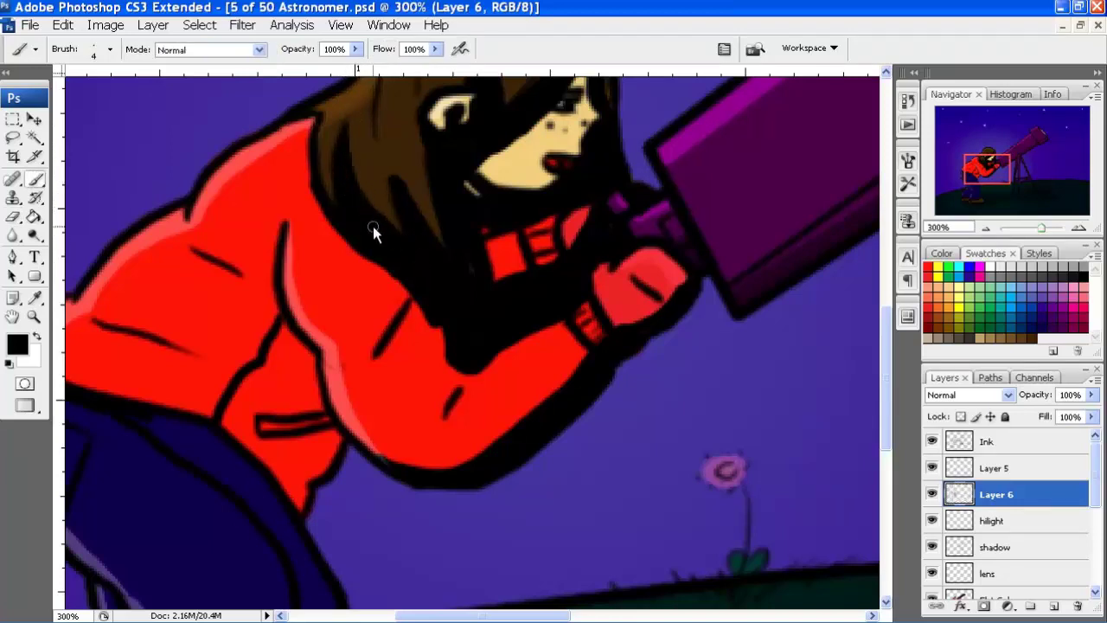
left_click_drag(425, 292, 444, 317)
left_click_drag(468, 263, 390, 158)
key("e")
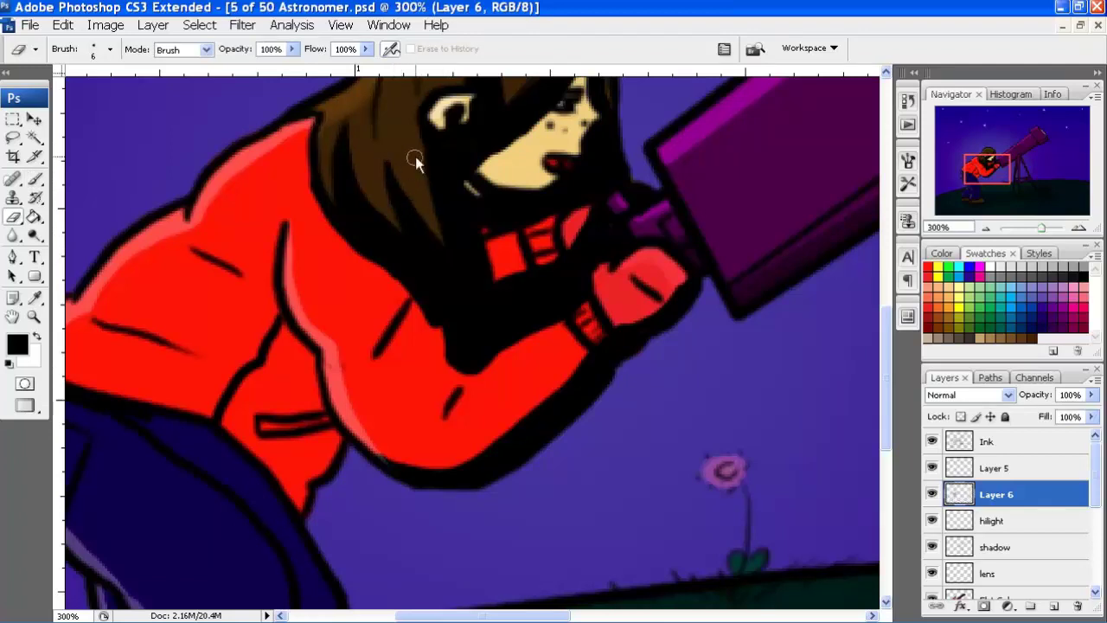
key("b")
mouse_move(346, 344)
left_mouse_down()
mouse_move(383, 217)
mouse_move(359, 253)
left_mouse_up()
key("bracketright")
key("bracketright")
key("bracketright")
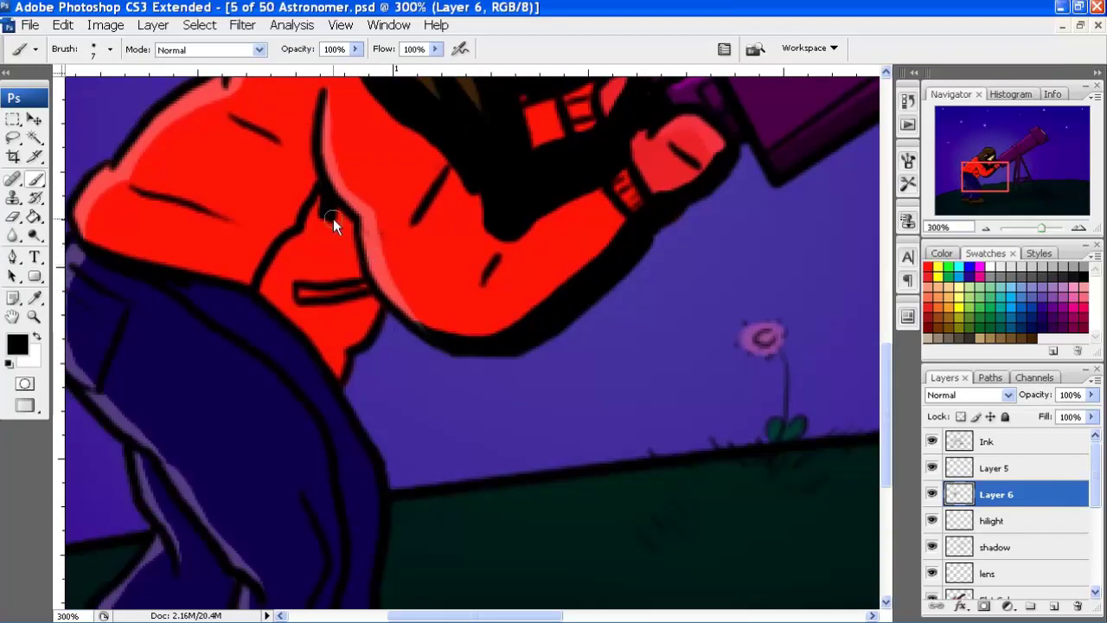
Paint a thick black shadow between the sweater's underside and the jeans
left_click_drag(317, 205, 284, 262)
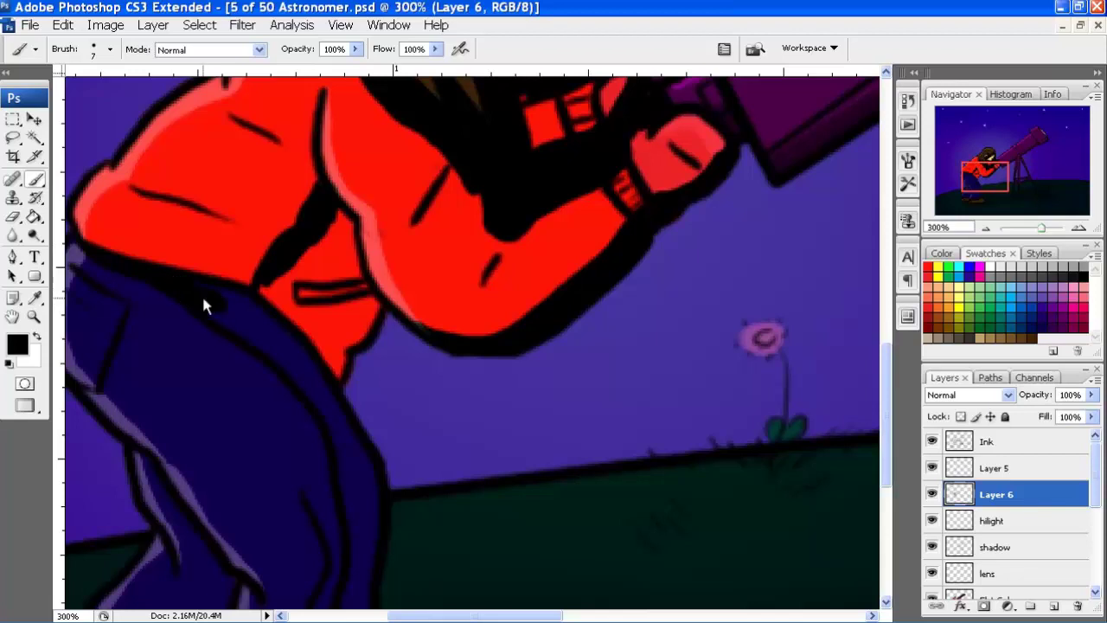
left_click_drag(262, 296, 327, 243)
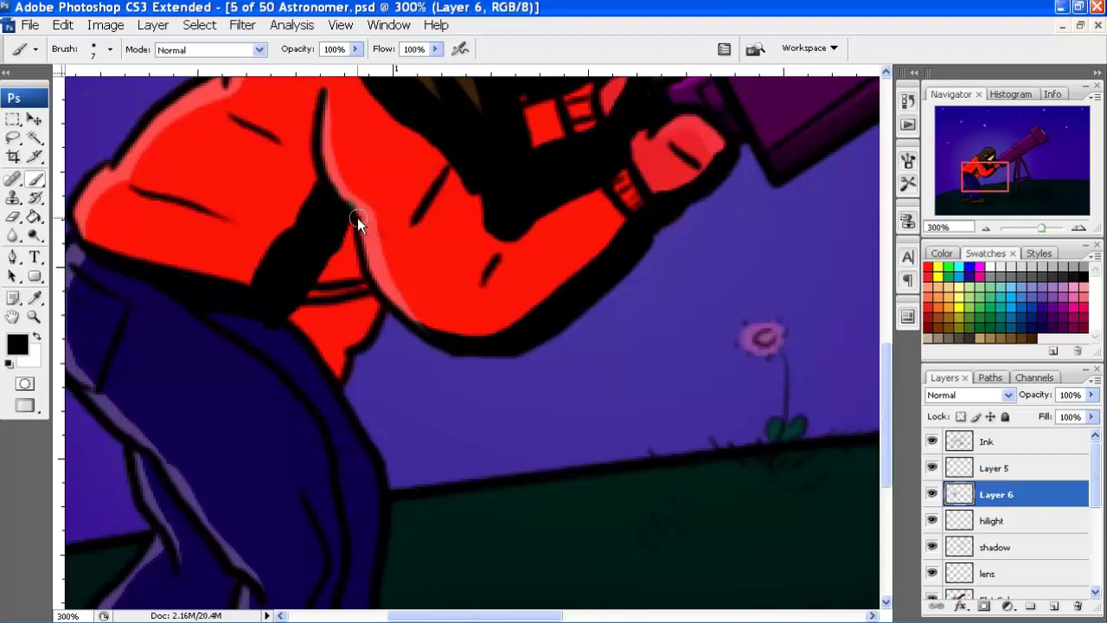
key("e")
key("b")
mouse_move(322, 290)
left_mouse_down()
mouse_move(351, 279)
mouse_move(360, 293)
mouse_move(361, 327)
mouse_move(336, 372)
mouse_move(339, 308)
mouse_move(305, 336)
mouse_move(294, 317)
left_mouse_up()
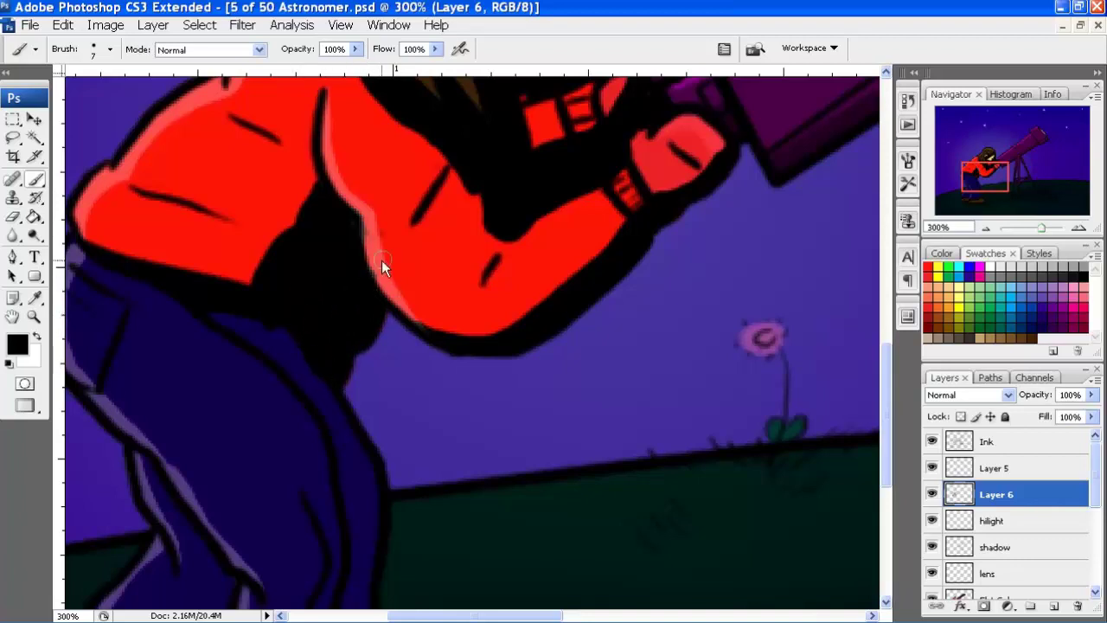
Erase part of the outline to restore the pink highlight along the arm
key("e")
left_click_drag(349, 195, 373, 247)
key("b")
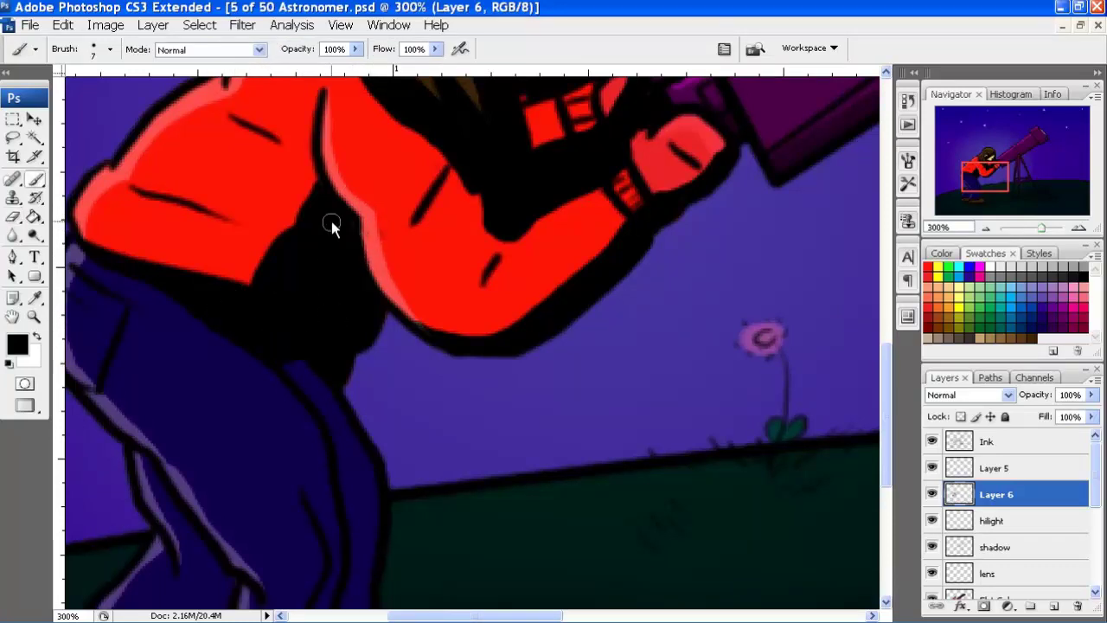
mouse_move(338, 369)
left_mouse_down()
mouse_move(248, 240)
mouse_move(297, 415)
mouse_move(329, 297)
mouse_move(303, 331)
mouse_move(284, 446)
mouse_move(309, 444)
mouse_move(329, 334)
mouse_move(316, 446)
left_mouse_up()
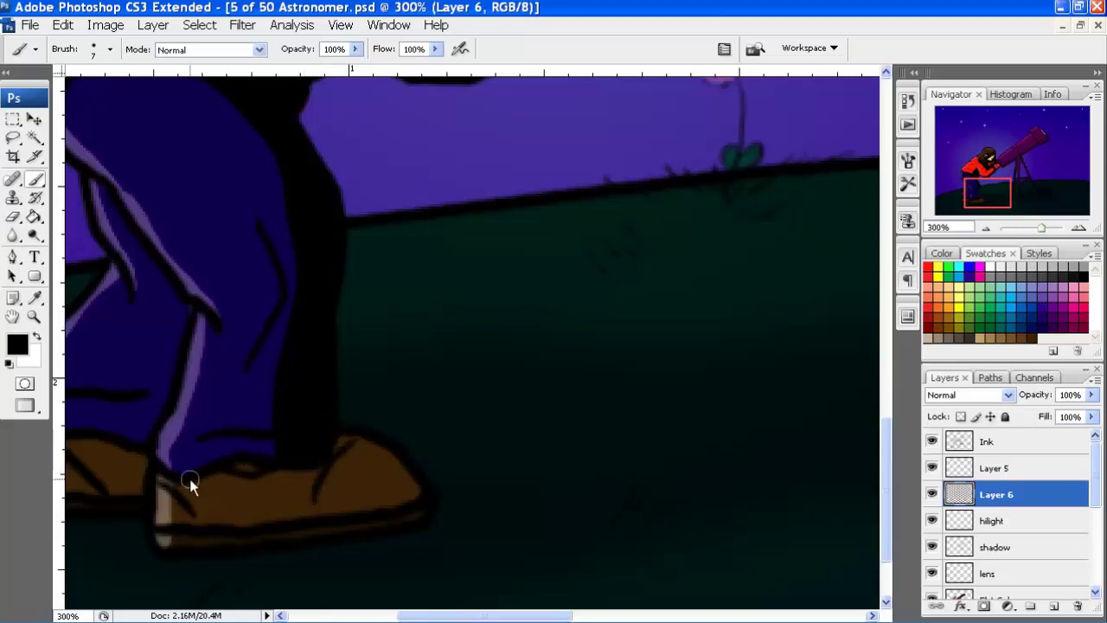
Outline the trouser hems, shoe tops and soles in black, and darken the lower leg
mouse_move(192, 484)
left_mouse_down()
mouse_move(252, 460)
mouse_move(285, 463)
left_mouse_up()
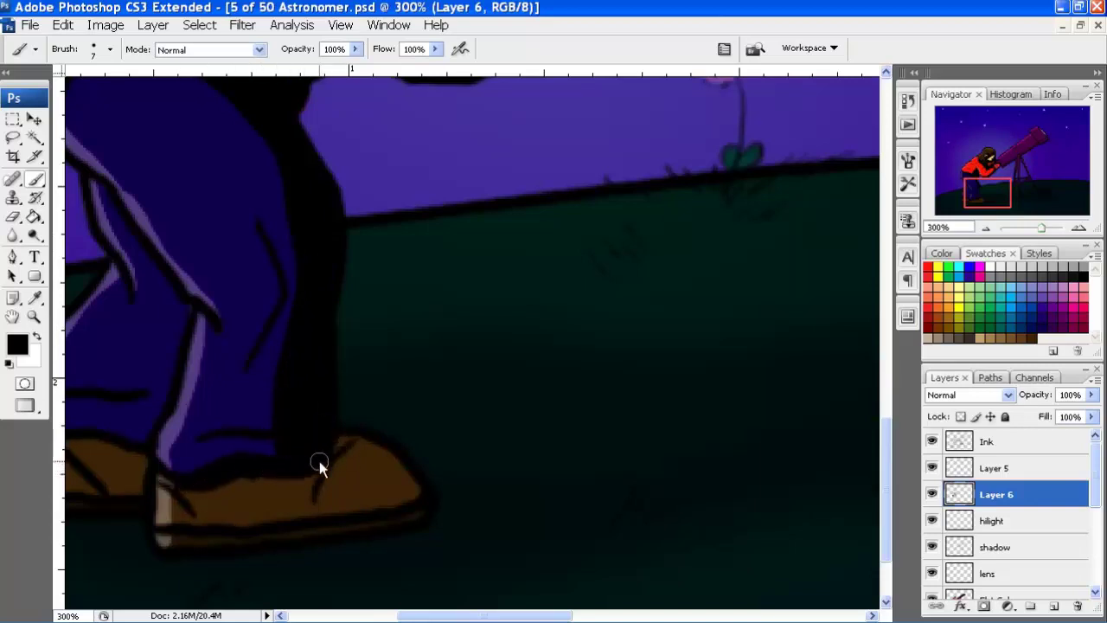
left_click_drag(363, 447, 342, 435)
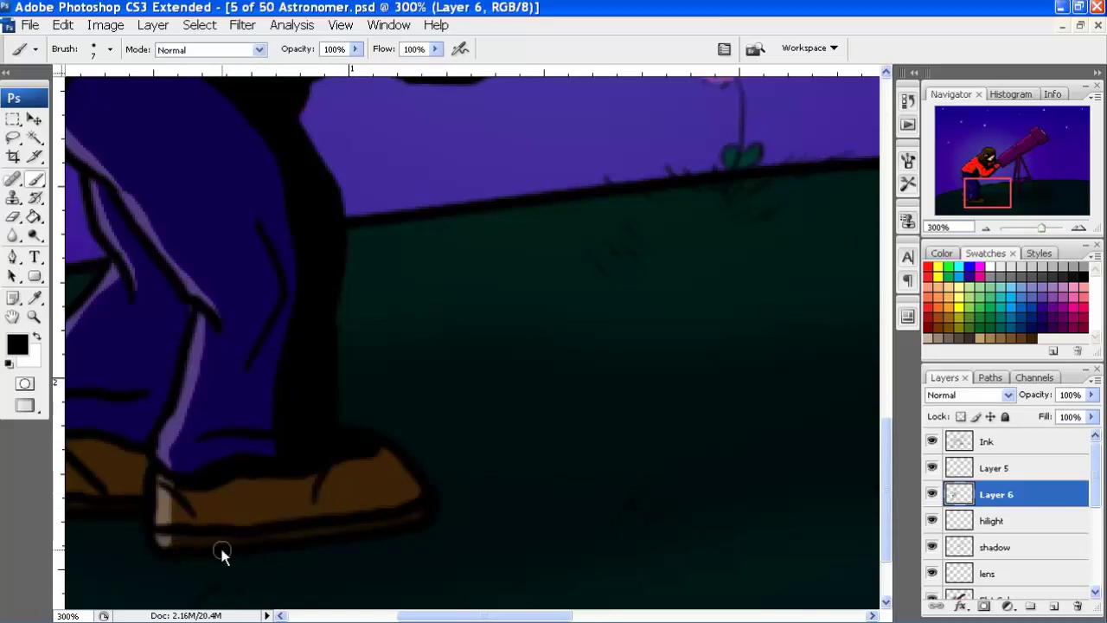
mouse_move(173, 535)
left_mouse_down()
mouse_move(339, 524)
mouse_move(397, 515)
mouse_move(427, 495)
left_mouse_up()
scroll(149, 463, "left", 5)
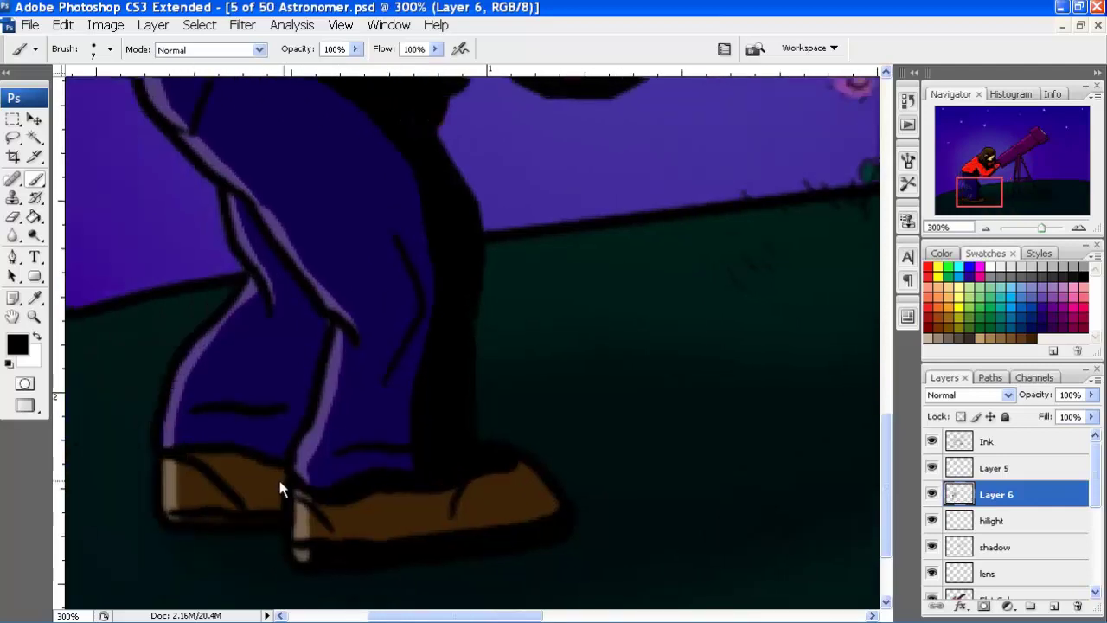
mouse_move(294, 268)
left_mouse_down()
mouse_move(328, 389)
mouse_move(279, 480)
mouse_move(273, 525)
mouse_move(315, 528)
mouse_move(297, 462)
mouse_move(321, 455)
mouse_move(323, 477)
mouse_move(315, 432)
mouse_move(354, 377)
mouse_move(346, 313)
mouse_move(371, 329)
left_mouse_up()
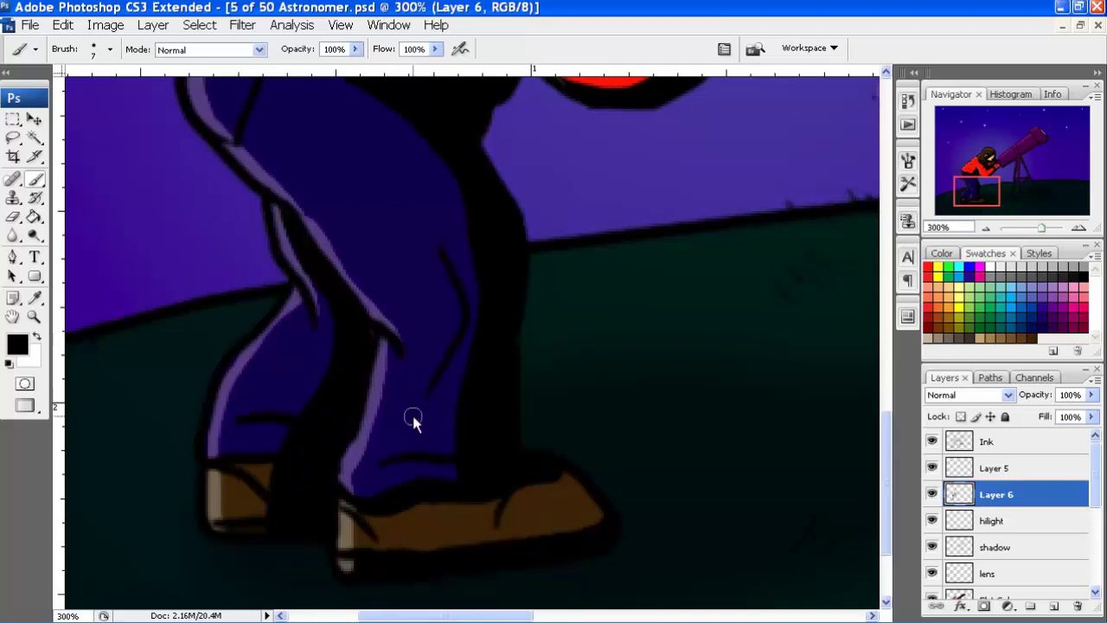
key("e")
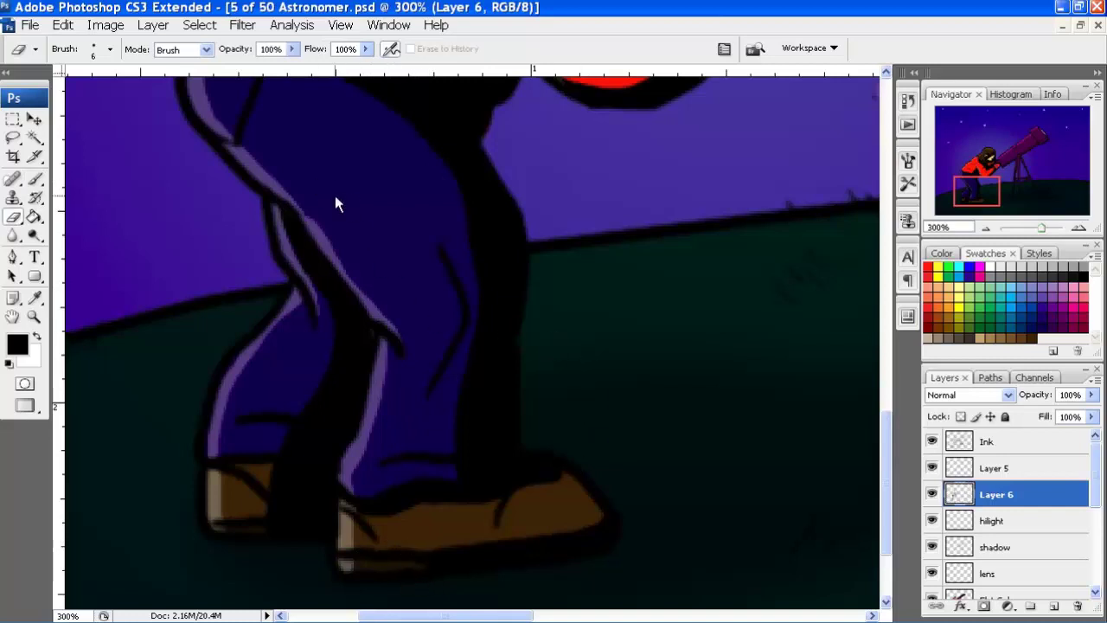
Try the Luminosity and then Color blend modes on Layer 6
scroll(363, 208, "up", 3)
scroll(415, 259, "up", 3)
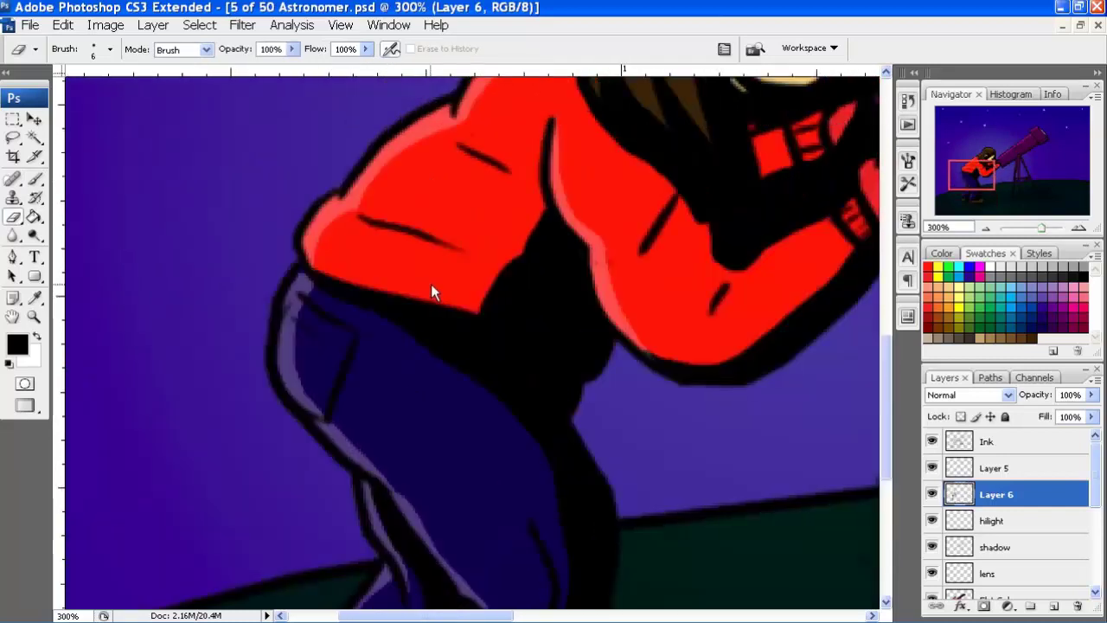
scroll(407, 312, "up", 3)
scroll(372, 316, "right", 3)
scroll(415, 302, "right", 2)
scroll(450, 268, "right", 3)
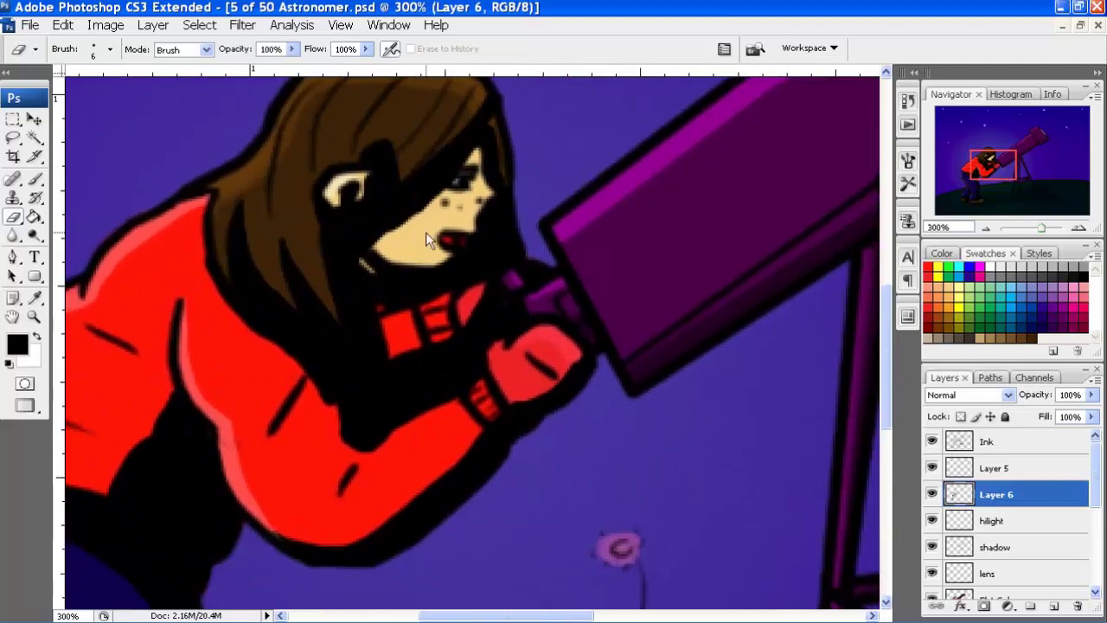
left_click(1007, 396)
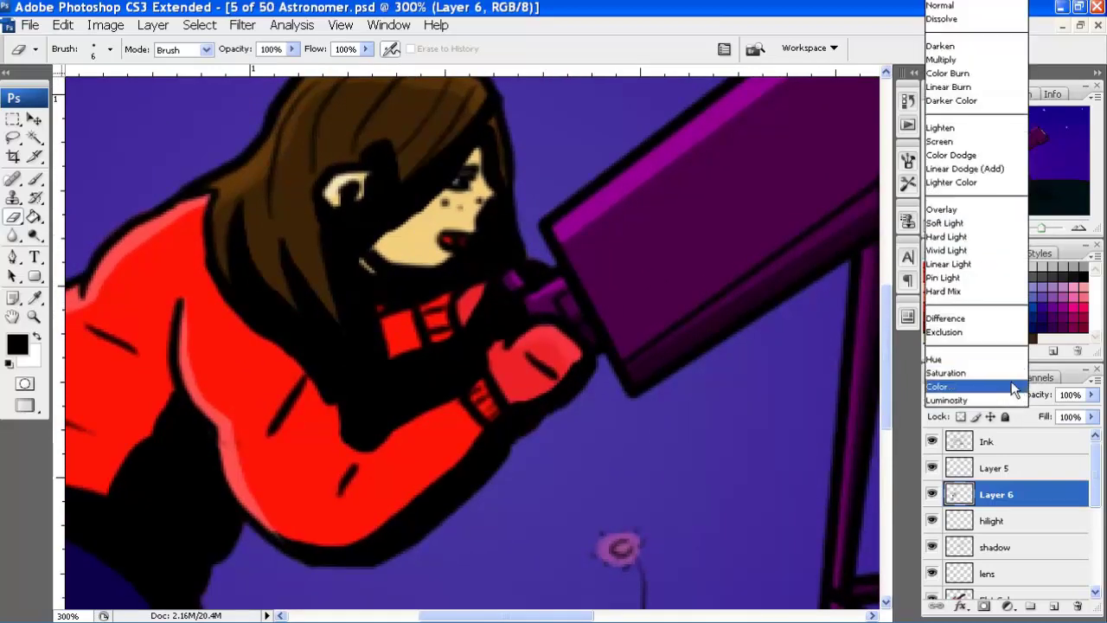
left_click(1006, 402)
left_click(994, 379)
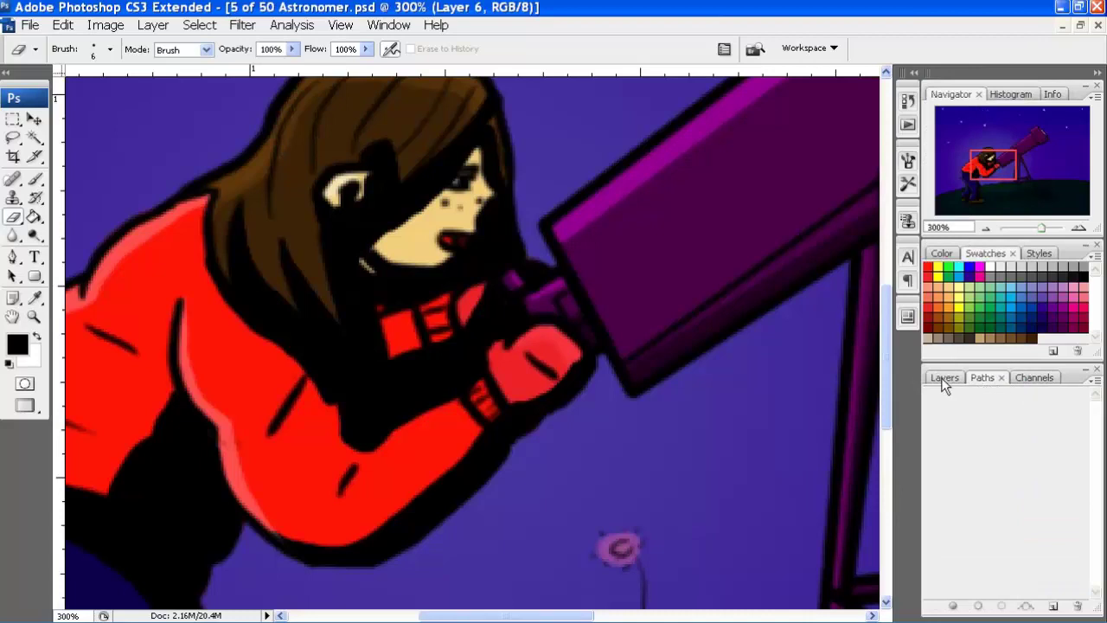
left_click(942, 378)
left_click(1004, 394)
left_click(1005, 384)
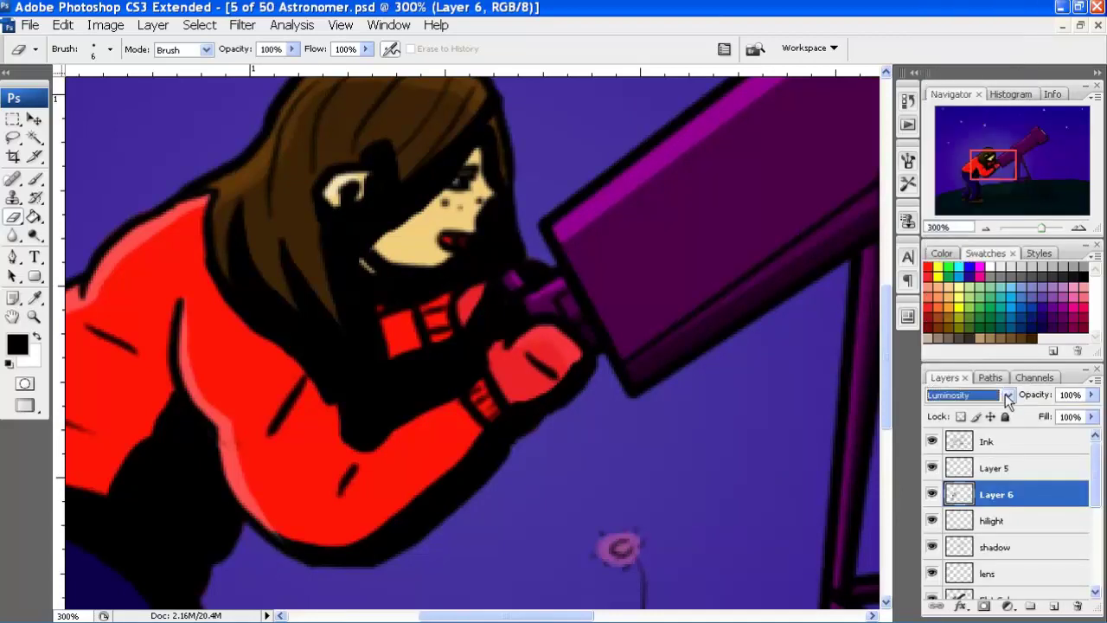
Scroll through the blend mode list and set Layer 6 to Multiply
scroll(1005, 394, "up", 1)
scroll(1005, 394, "up", 1)
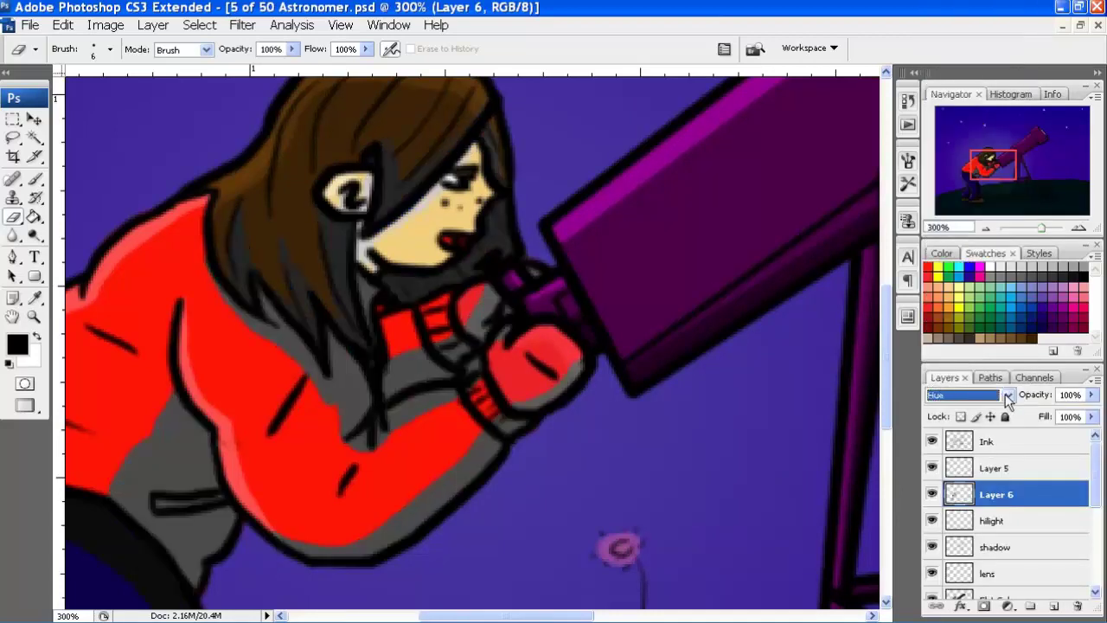
scroll(1005, 393, "up", 1)
scroll(1005, 394, "up", 1)
scroll(1005, 393, "up", 2)
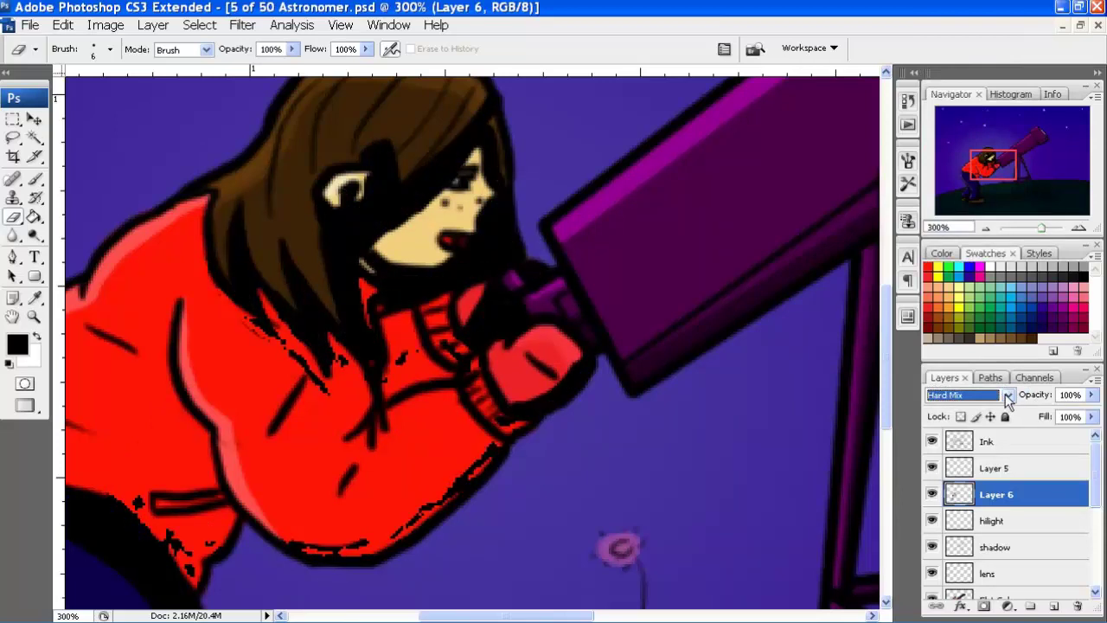
scroll(1005, 394, "up", 1)
scroll(1005, 393, "up", 1)
scroll(1005, 394, "up", 1)
scroll(1005, 394, "up", 1)
scroll(1005, 393, "up", 1)
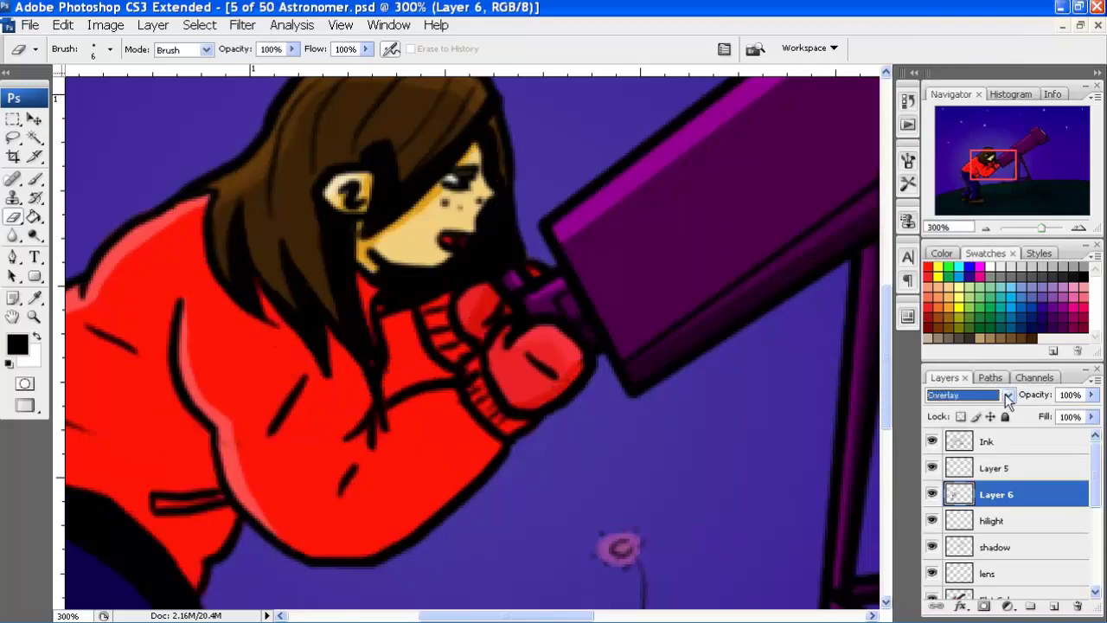
scroll(1005, 394, "up", 1)
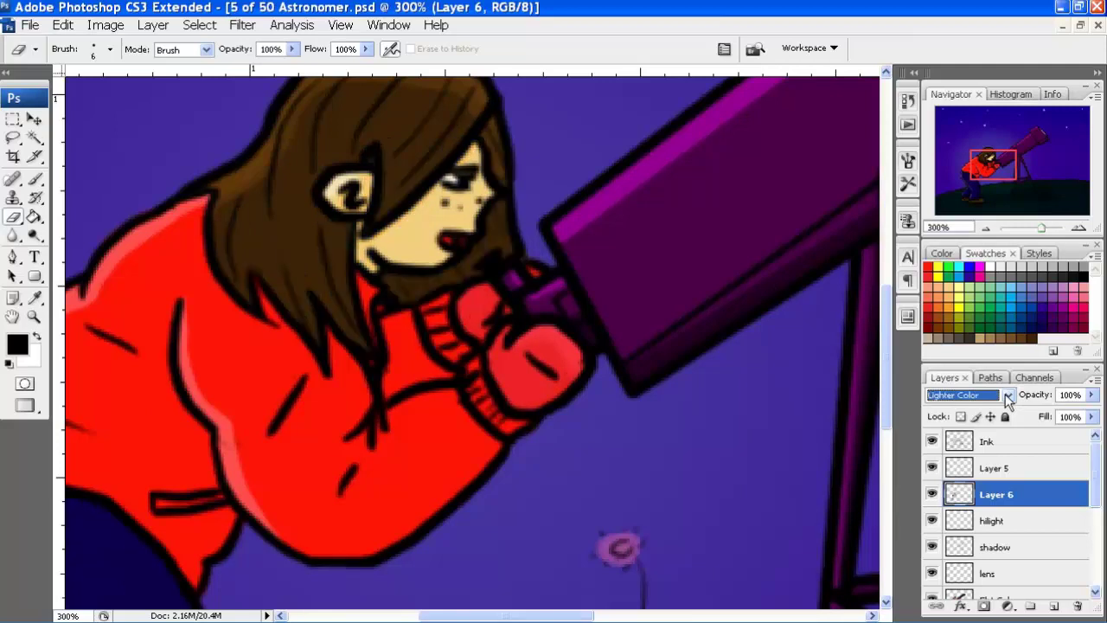
scroll(1005, 393, "up", 2)
scroll(1005, 393, "up", 2)
scroll(1005, 393, "up", 3)
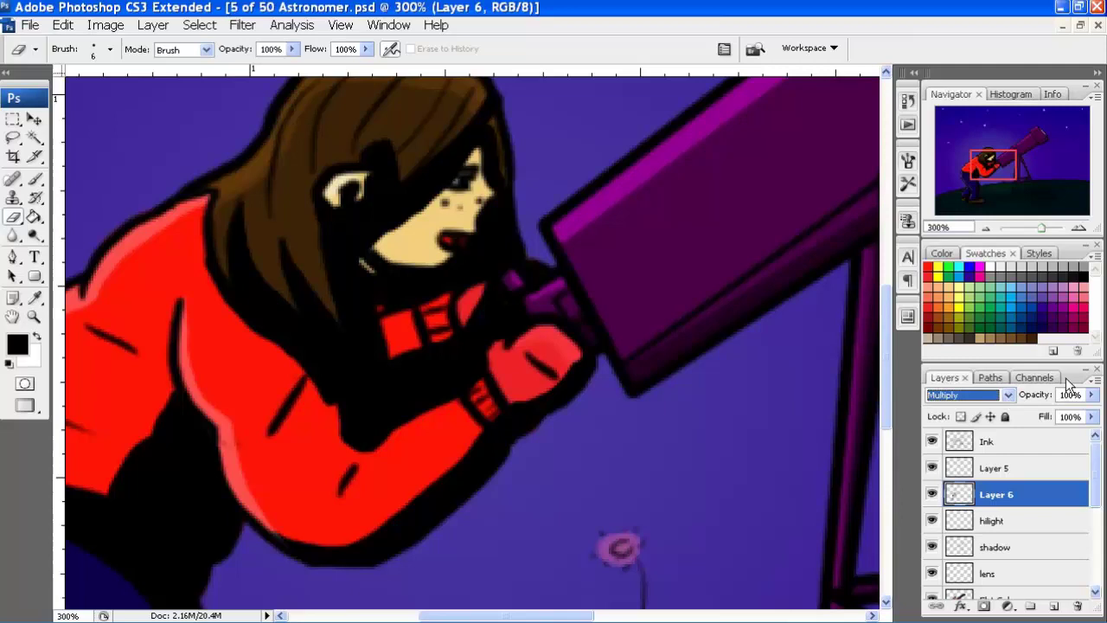
Set Layer 6's opacity to 54%
left_click_drag(1091, 397, 1039, 414)
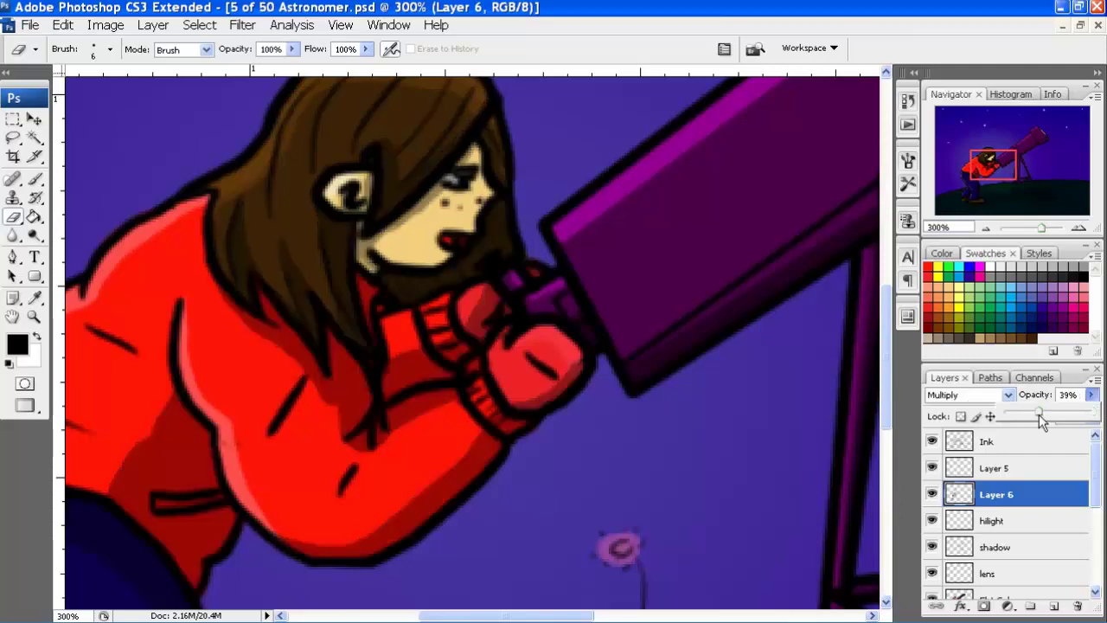
left_click(1053, 414)
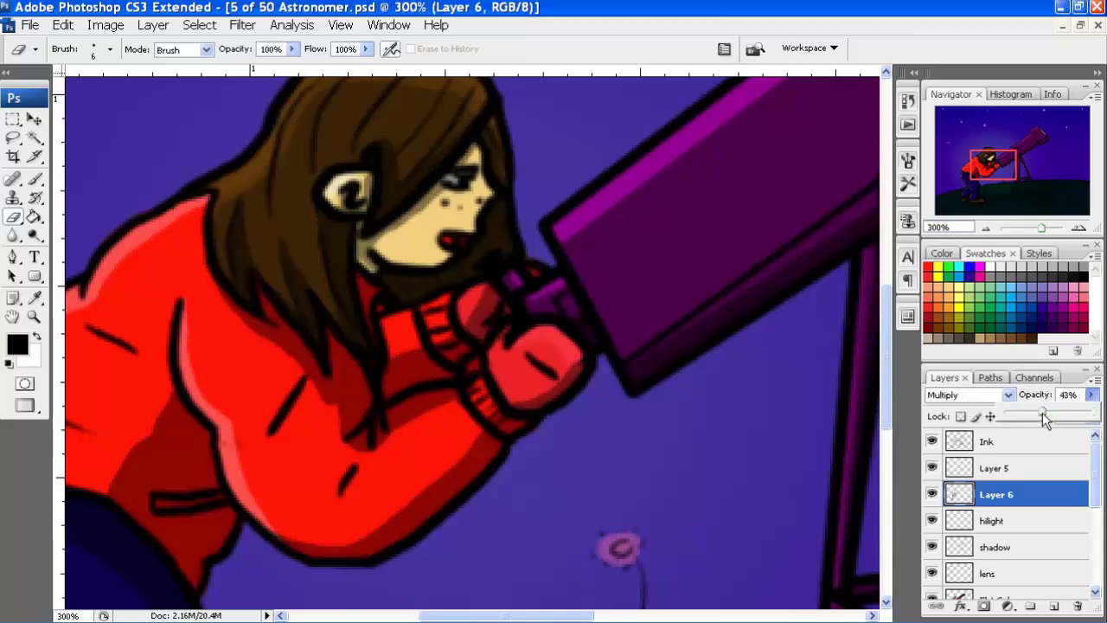
left_click(987, 240)
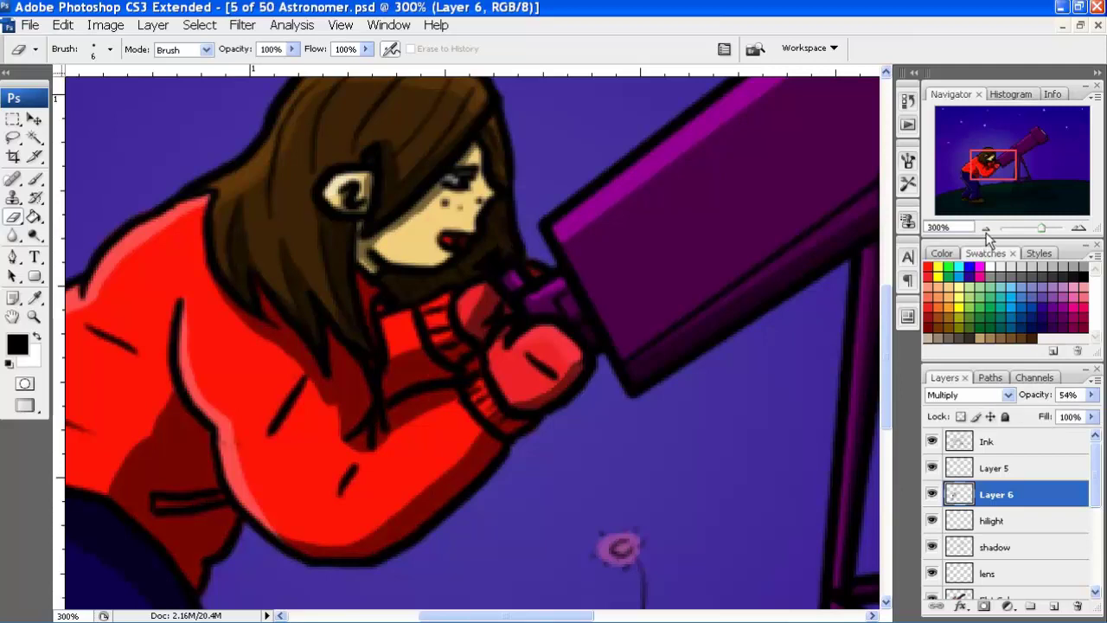
Zoom the view out to 66.67% so the whole image fits
left_click(986, 227)
left_click(986, 228)
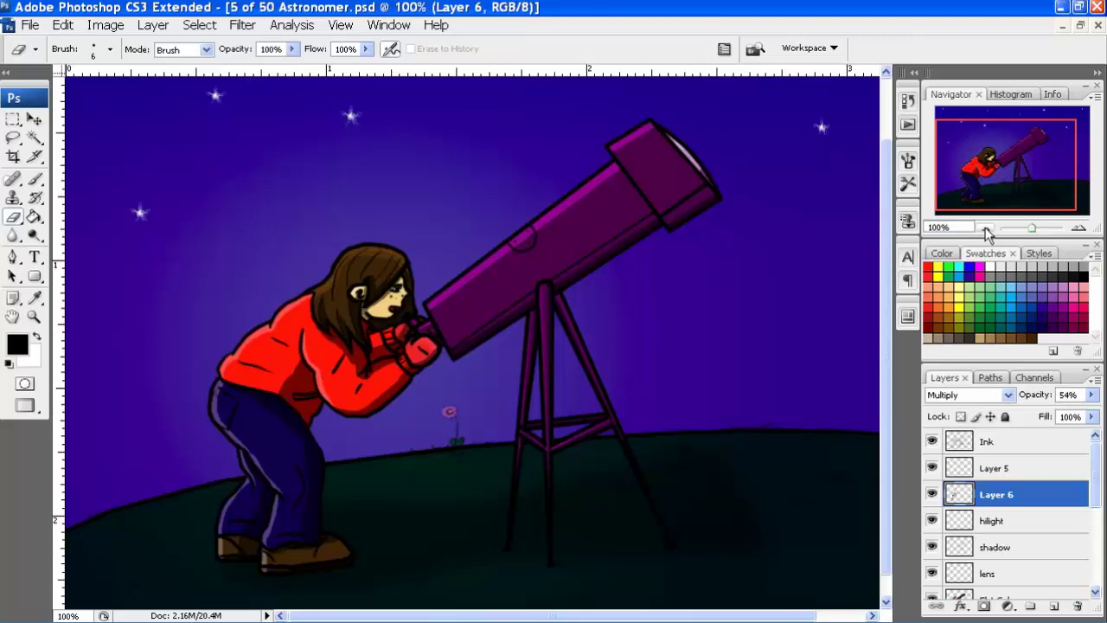
left_click(986, 230)
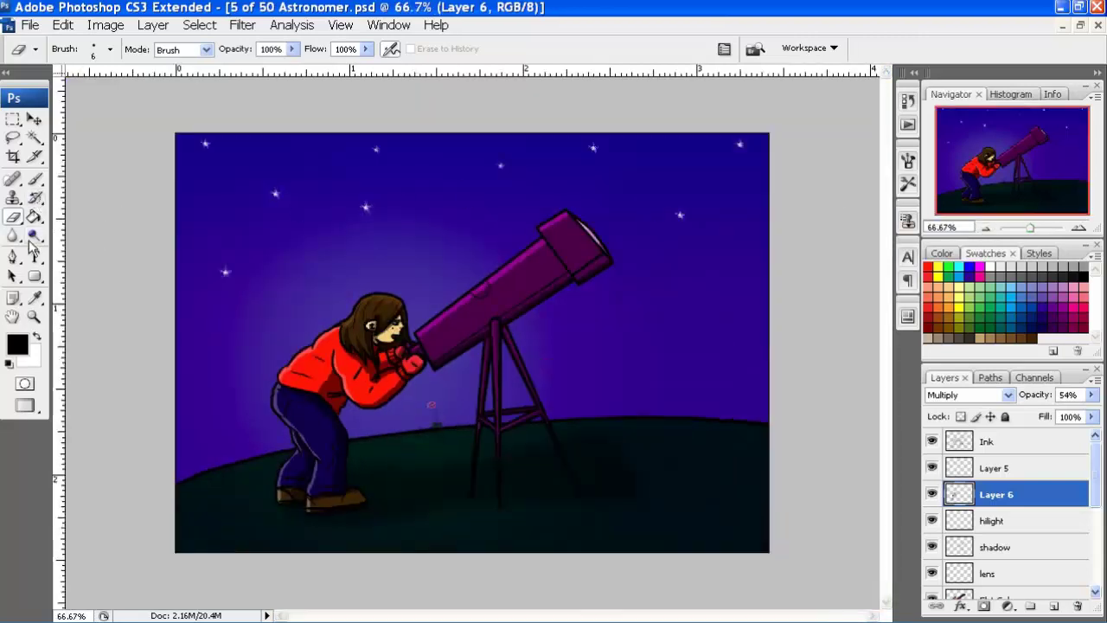
left_click(36, 258)
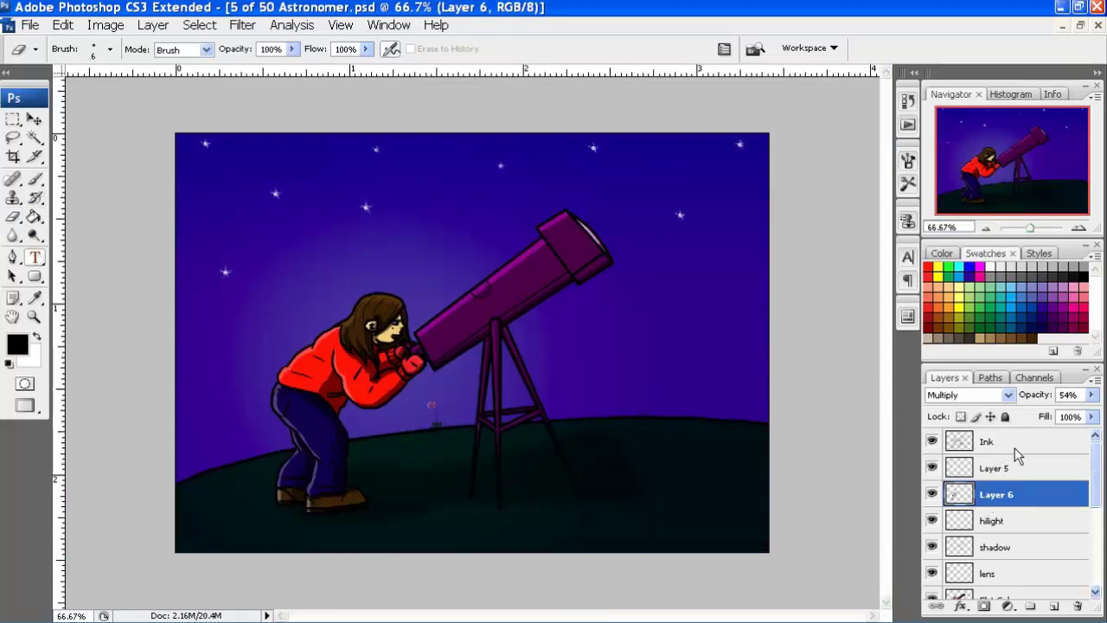
scroll(1038, 492, "down", 3)
scroll(1039, 461, "up", 3)
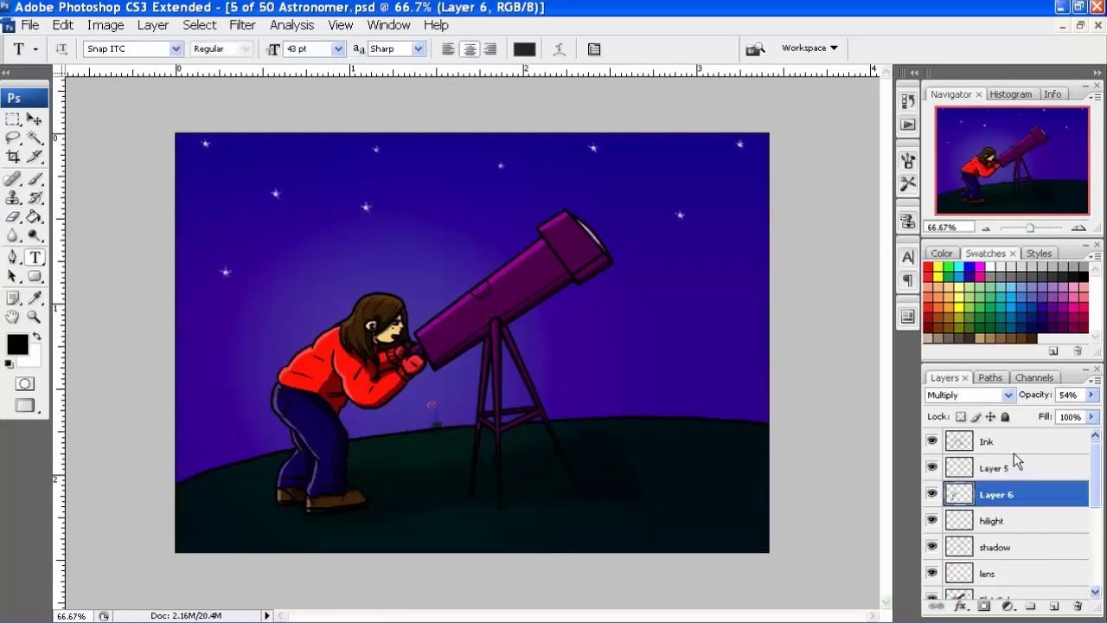
Draw a text box across the top of the sky and scroll through the font list
left_click_drag(218, 157, 632, 236)
key("Escape")
left_click(175, 49)
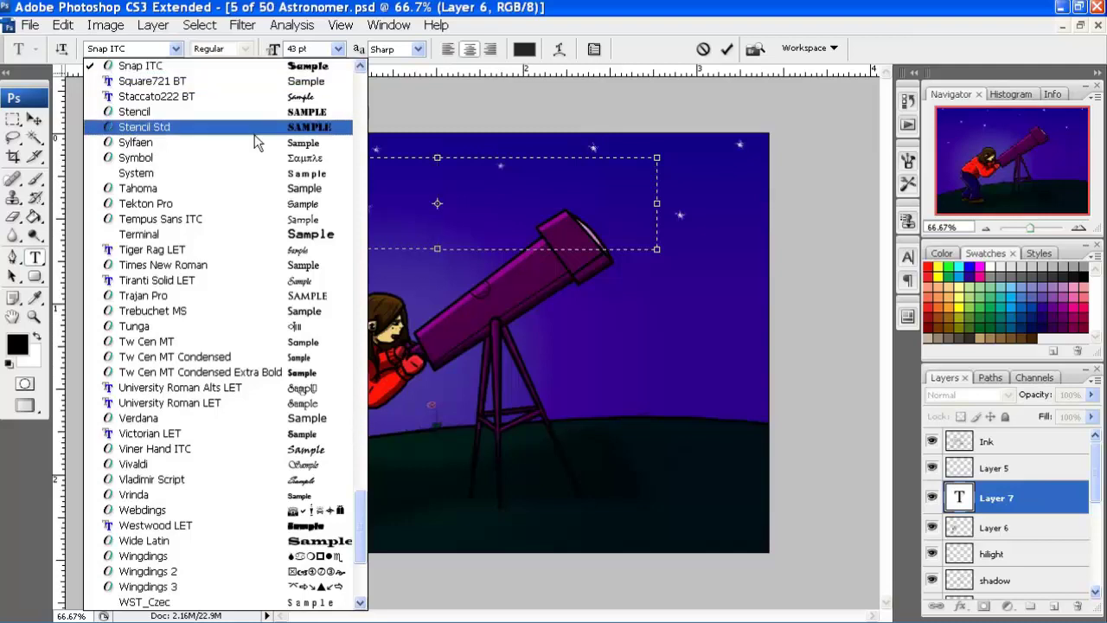
scroll(254, 134, "up", 3)
scroll(254, 136, "up", 1)
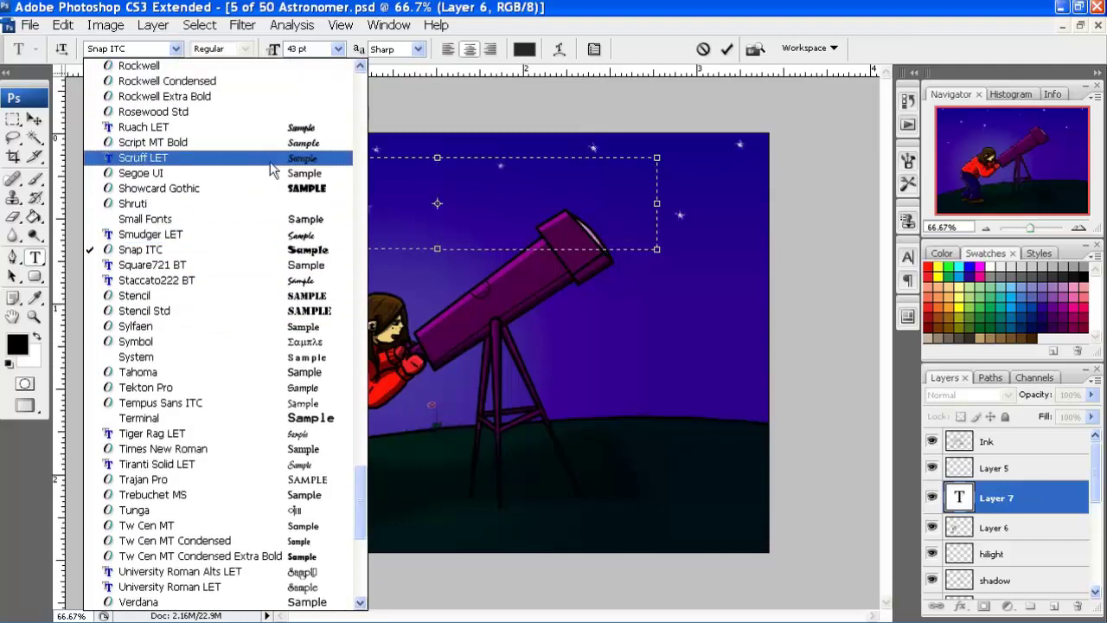
scroll(266, 194, "up", 1)
scroll(265, 193, "up", 2)
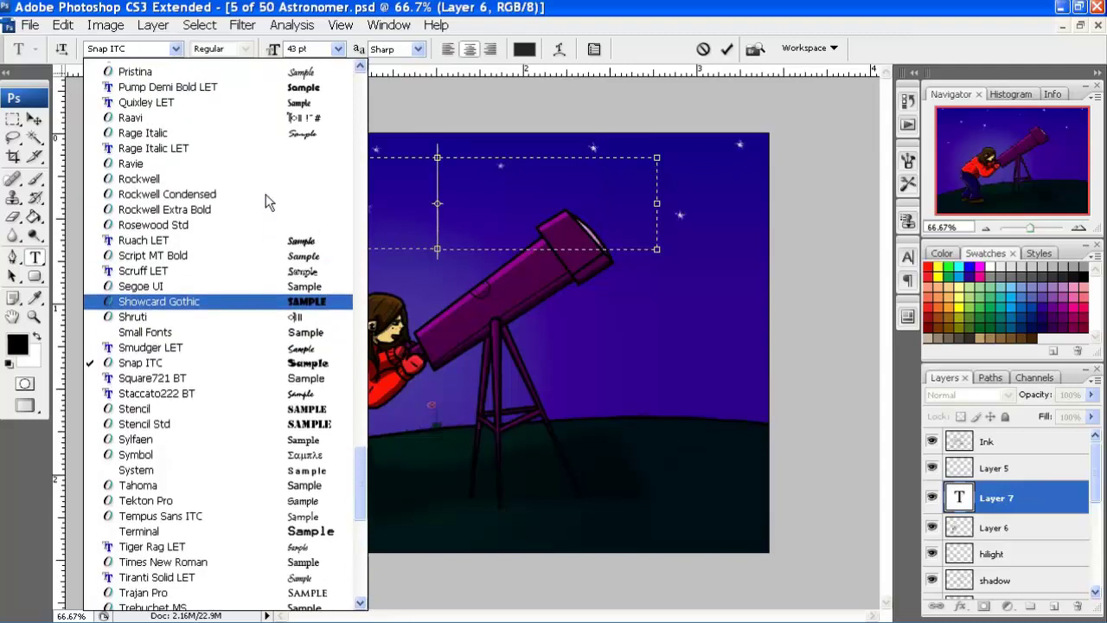
scroll(266, 194, "up", 1)
scroll(265, 193, "up", 1)
scroll(266, 194, "up", 1)
scroll(265, 193, "up", 1)
scroll(266, 194, "up", 1)
scroll(266, 193, "up", 1)
scroll(265, 194, "up", 1)
scroll(265, 194, "up", 2)
scroll(265, 194, "up", 1)
scroll(265, 194, "up", 1)
scroll(266, 194, "up", 1)
scroll(266, 193, "up", 1)
scroll(266, 194, "up", 1)
scroll(265, 194, "up", 2)
scroll(266, 194, "up", 1)
scroll(265, 194, "up", 1)
scroll(266, 194, "up", 1)
scroll(265, 194, "up", 1)
scroll(265, 194, "up", 1)
scroll(265, 194, "up", 2)
scroll(266, 194, "up", 1)
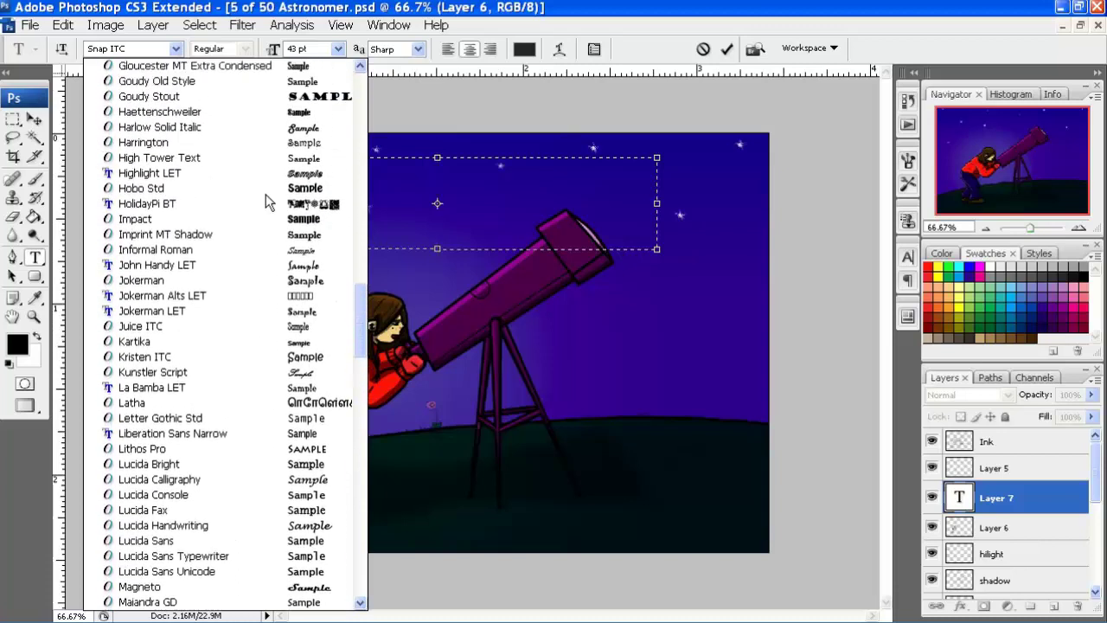
scroll(245, 136, "up", 1)
scroll(251, 142, "up", 1)
scroll(259, 156, "up", 1)
scroll(275, 176, "up", 1)
scroll(281, 181, "up", 1)
scroll(290, 190, "up", 2)
scroll(301, 199, "up", 1)
scroll(300, 199, "up", 1)
scroll(300, 200, "up", 1)
scroll(300, 199, "up", 2)
scroll(300, 200, "up", 1)
scroll(300, 199, "up", 3)
scroll(300, 200, "up", 1)
scroll(300, 200, "up", 2)
scroll(300, 200, "up", 1)
scroll(300, 199, "up", 2)
scroll(300, 200, "up", 2)
scroll(300, 200, "up", 1)
scroll(300, 200, "up", 2)
scroll(300, 199, "up", 1)
scroll(300, 200, "up", 1)
scroll(300, 200, "up", 3)
scroll(300, 200, "up", 1)
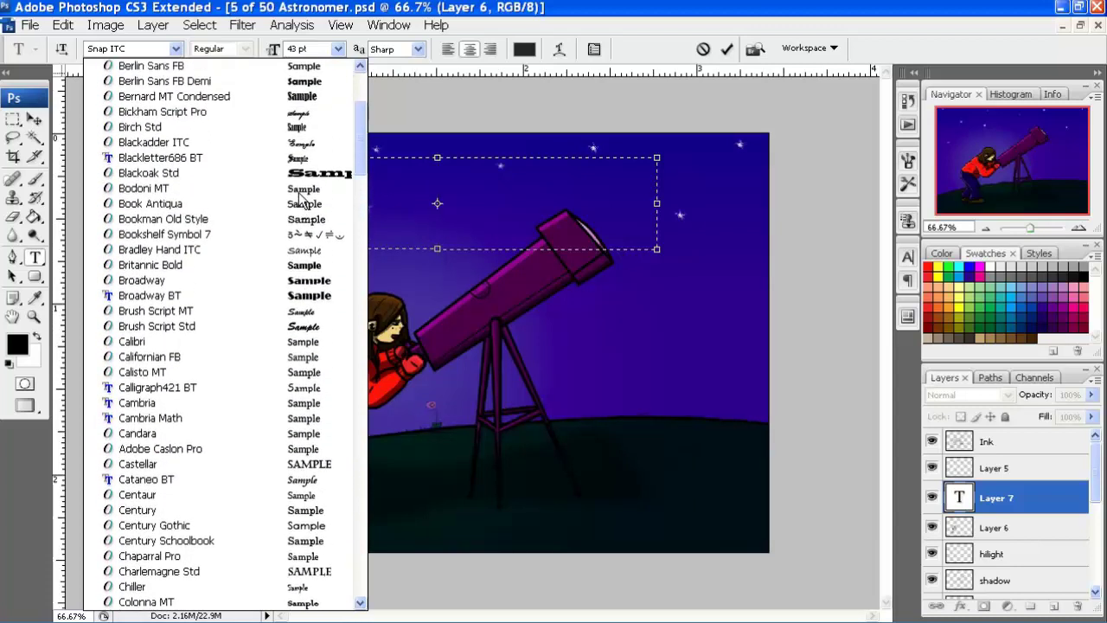
scroll(301, 200, "up", 2)
scroll(300, 200, "up", 2)
scroll(300, 200, "up", 1)
scroll(300, 199, "up", 1)
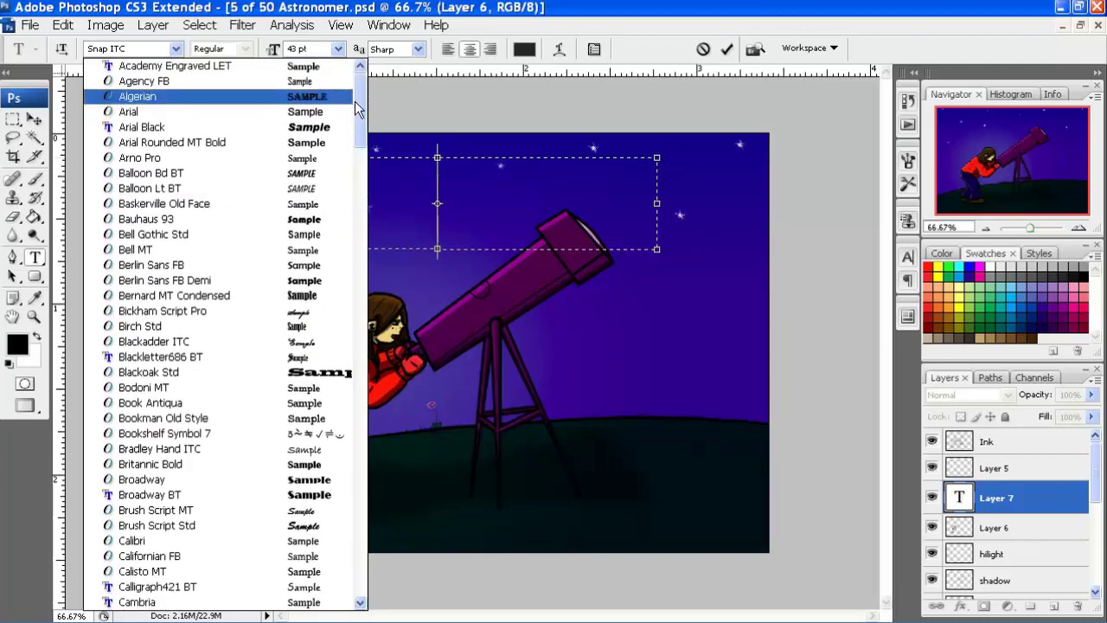
Set the title font to Westwood LET and bring up the text colour picker
left_click_drag(360, 100, 361, 553)
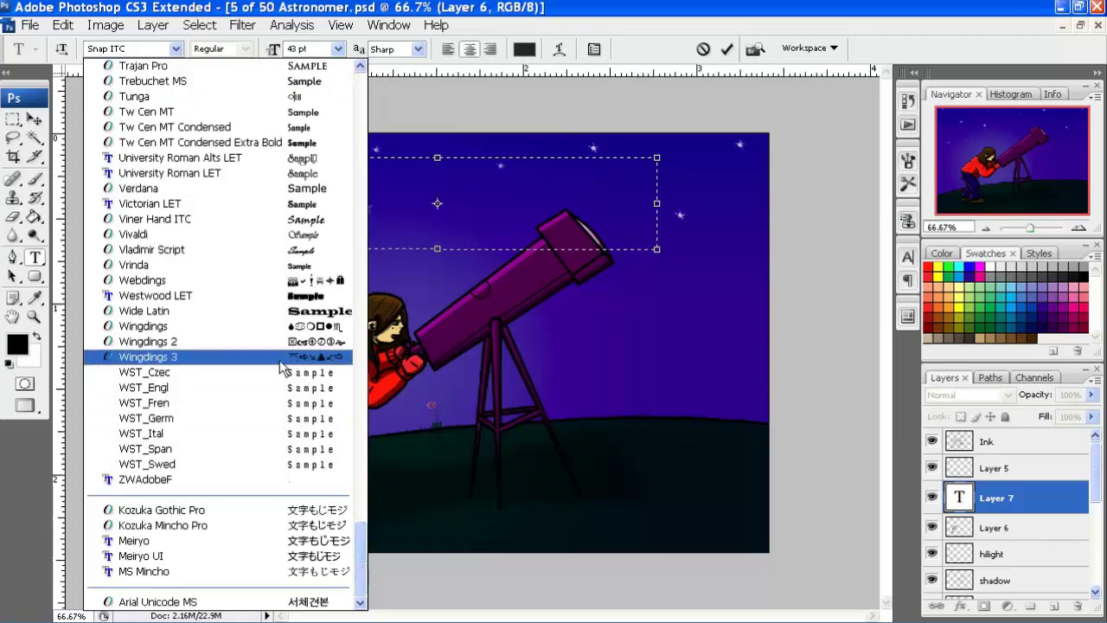
left_click(311, 298)
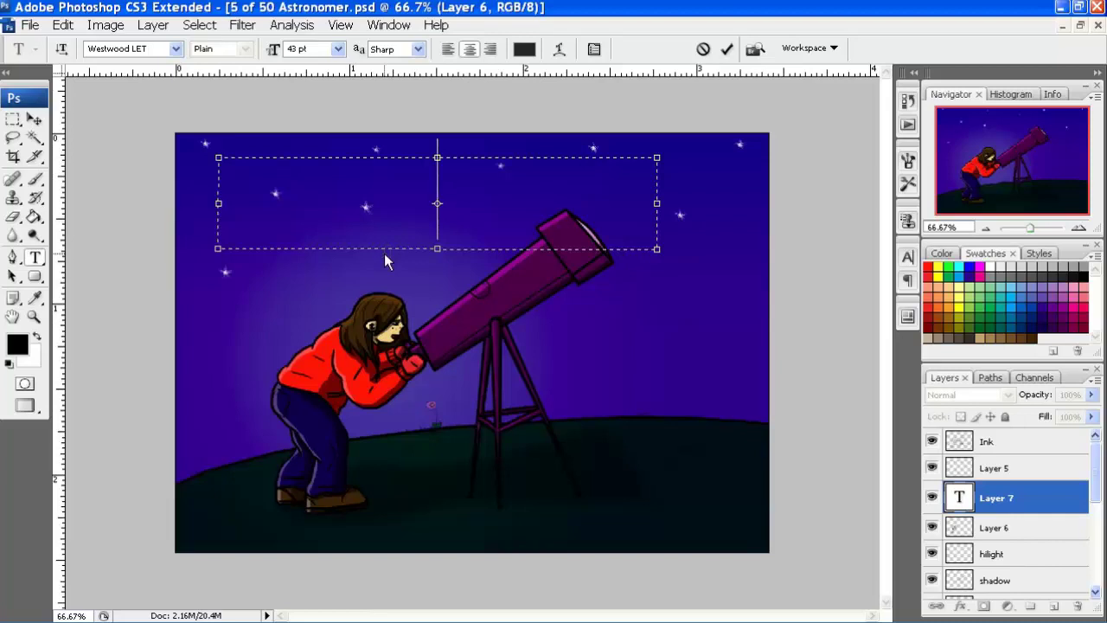
left_click(525, 52)
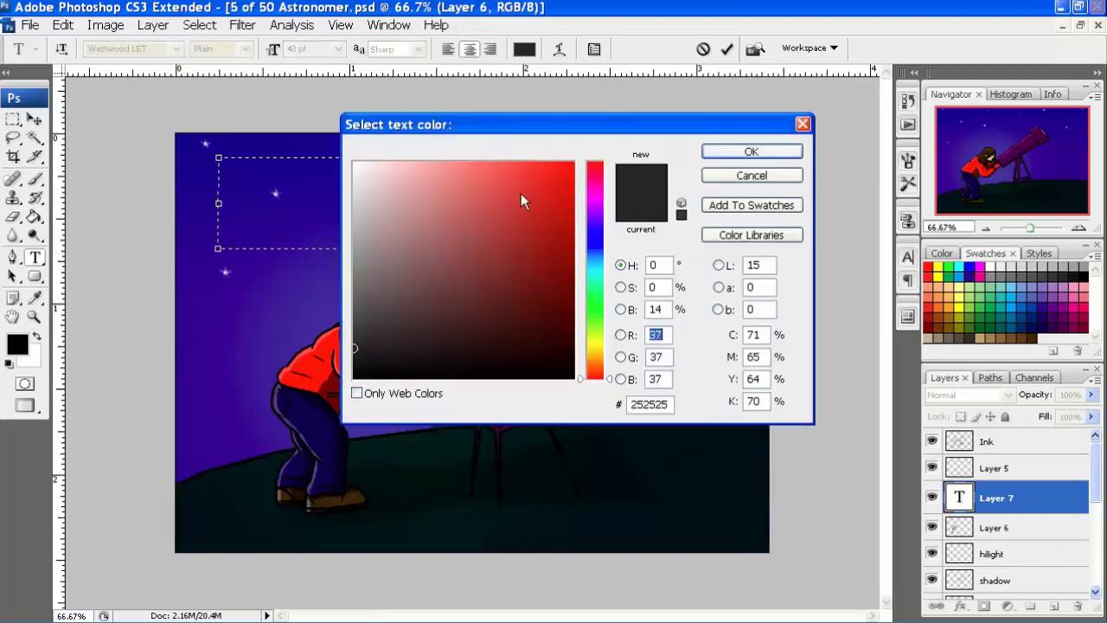
Make the text colour white, testing it with a letter A that is then deleted
left_click_drag(524, 193, 279, 88)
left_click(746, 151)
type("A")
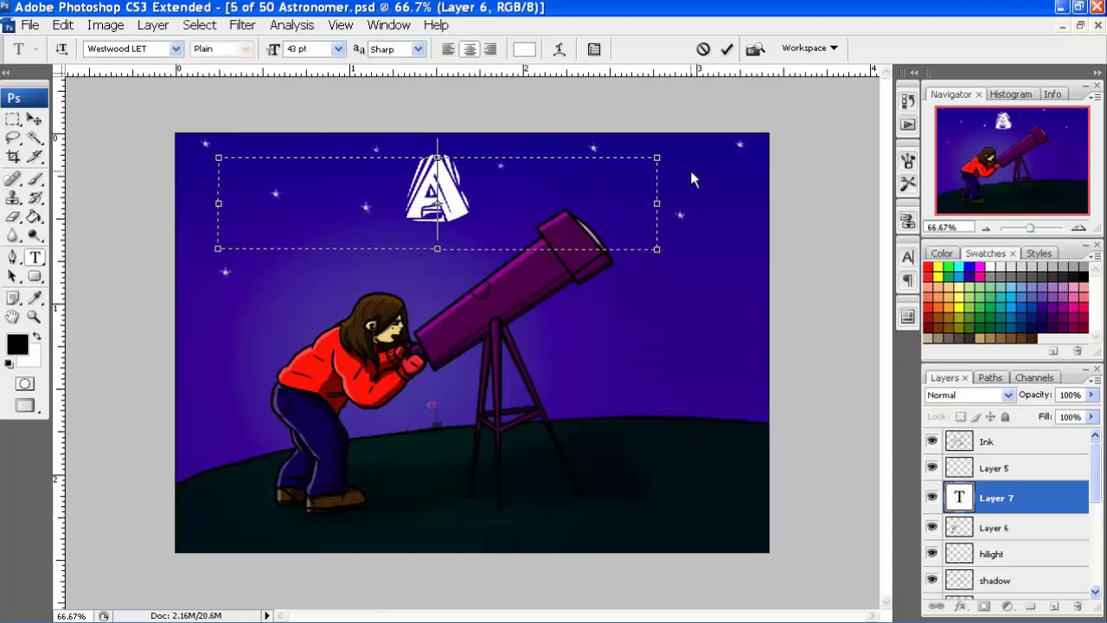
key("BackSpace")
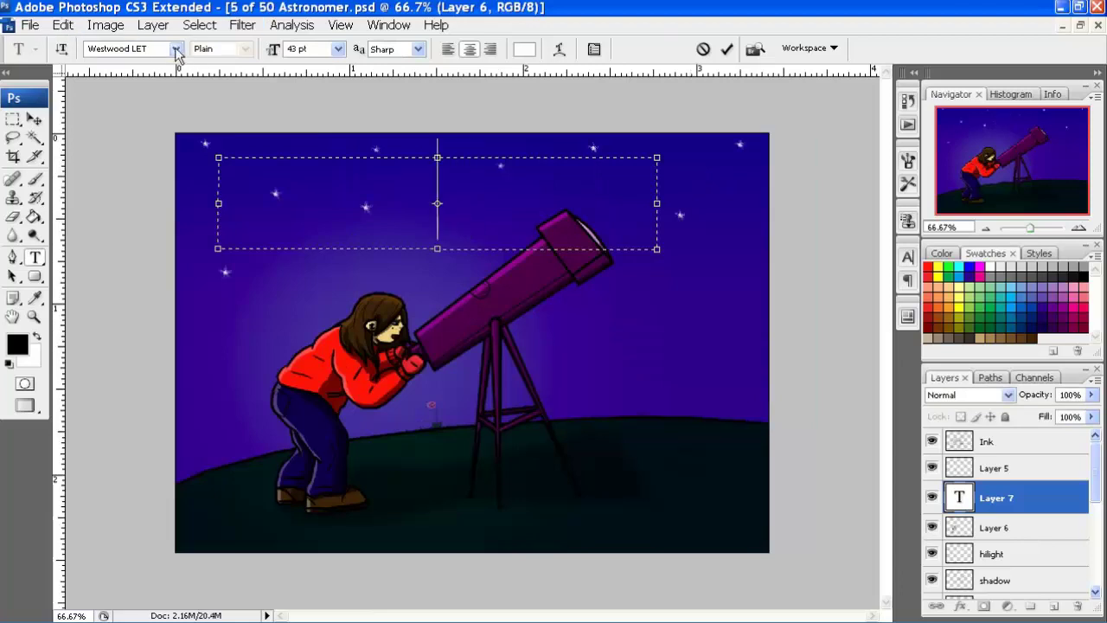
Switch the title font to Snap ITC and type the letter A
left_click(177, 49)
scroll(340, 158, "up", 3)
scroll(341, 158, "up", 1)
scroll(340, 158, "up", 2)
scroll(340, 158, "up", 1)
scroll(341, 158, "up", 1)
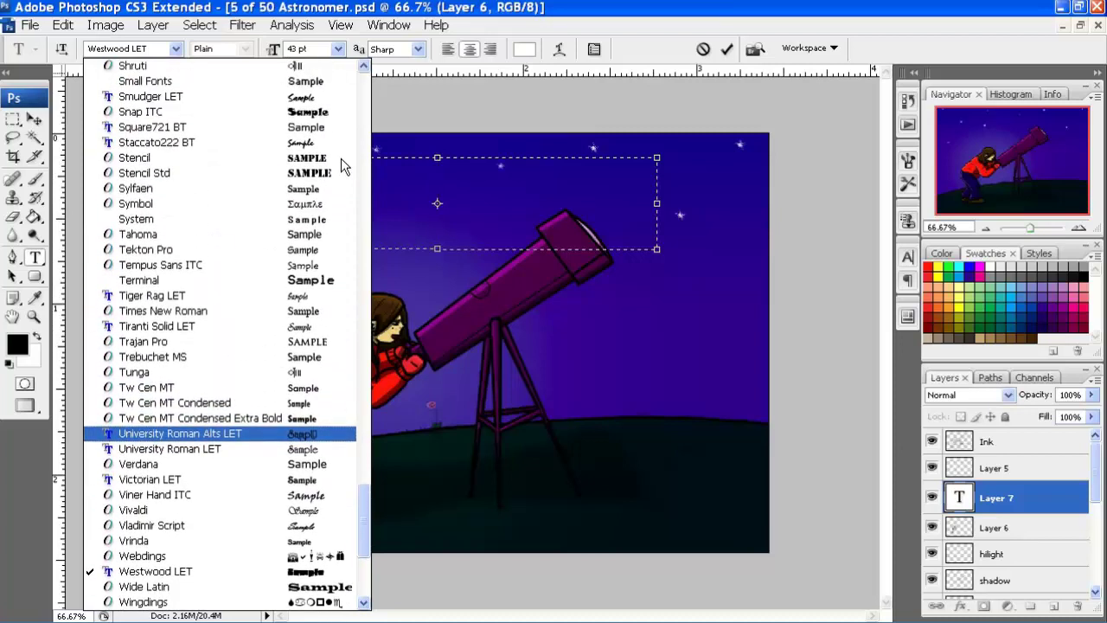
left_click(310, 110)
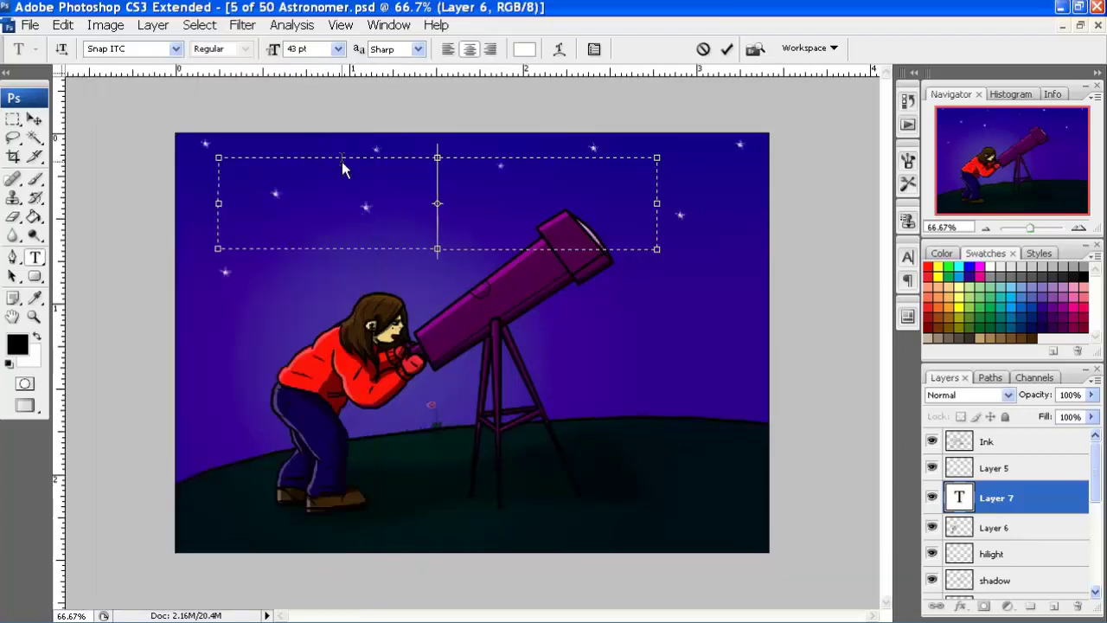
type("A")
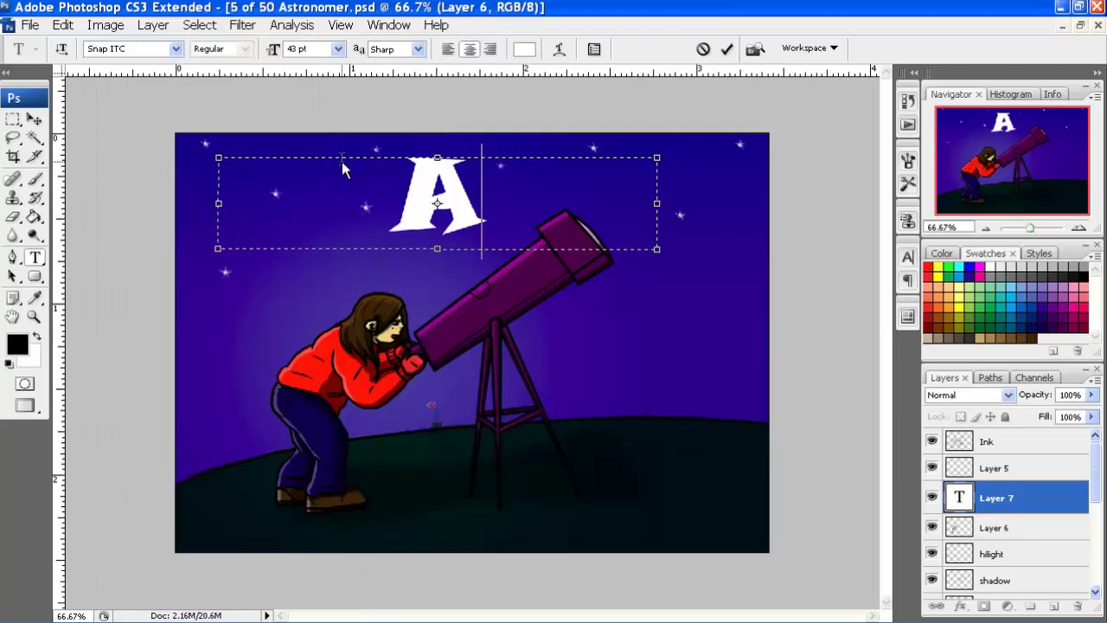
Resize the letter A, trying 36 and 30 pt, then stepping down to 25 pt
left_click_drag(507, 217, 372, 186)
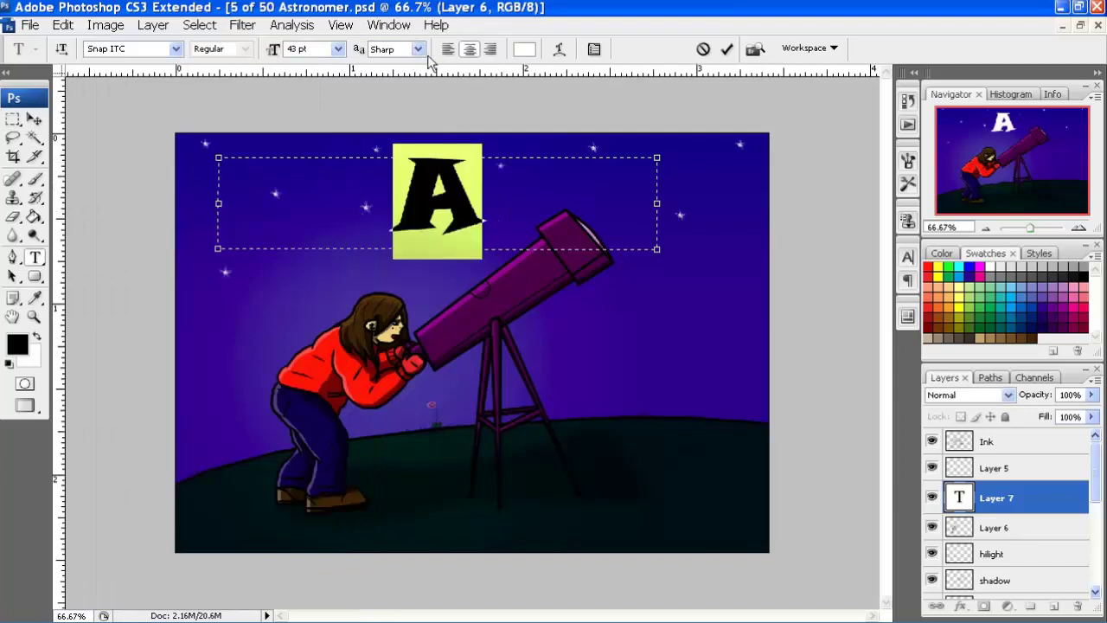
left_click(338, 49)
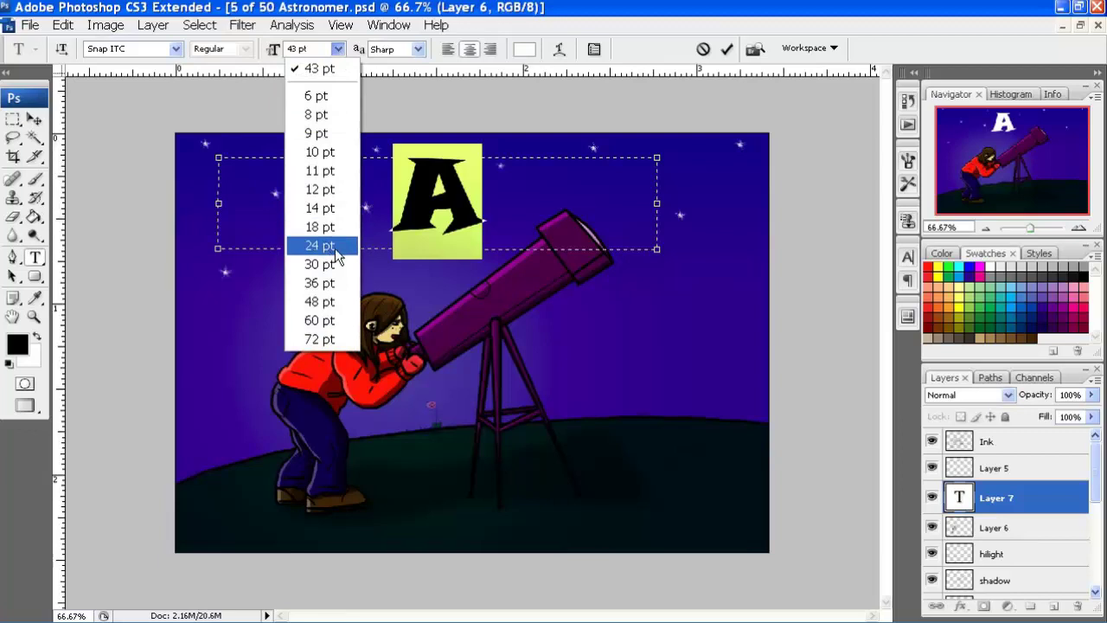
left_click(335, 283)
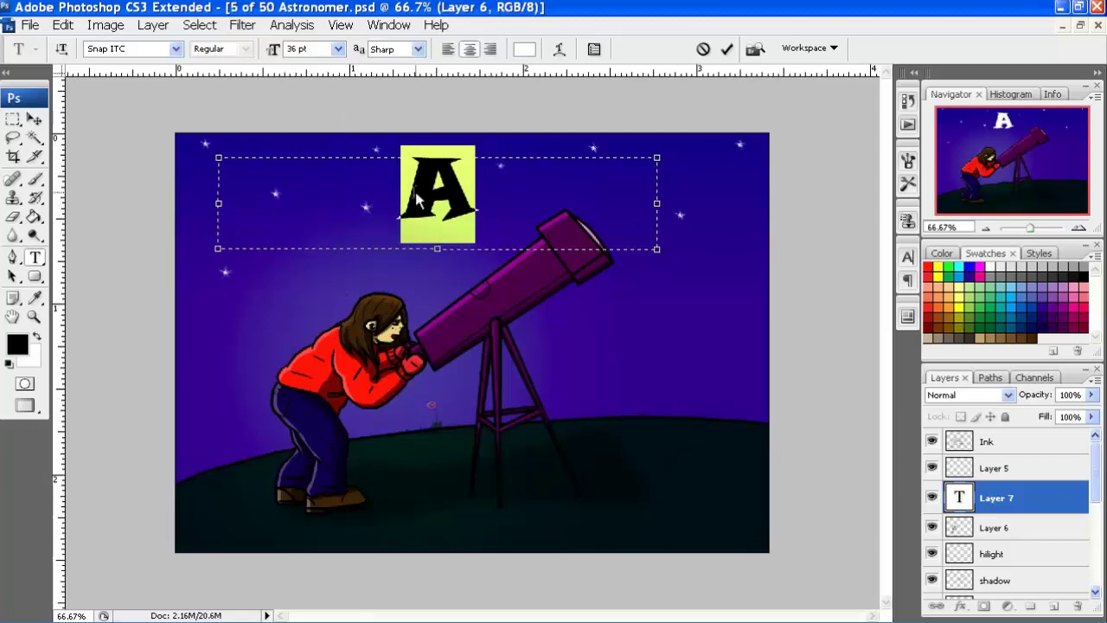
left_click(339, 49)
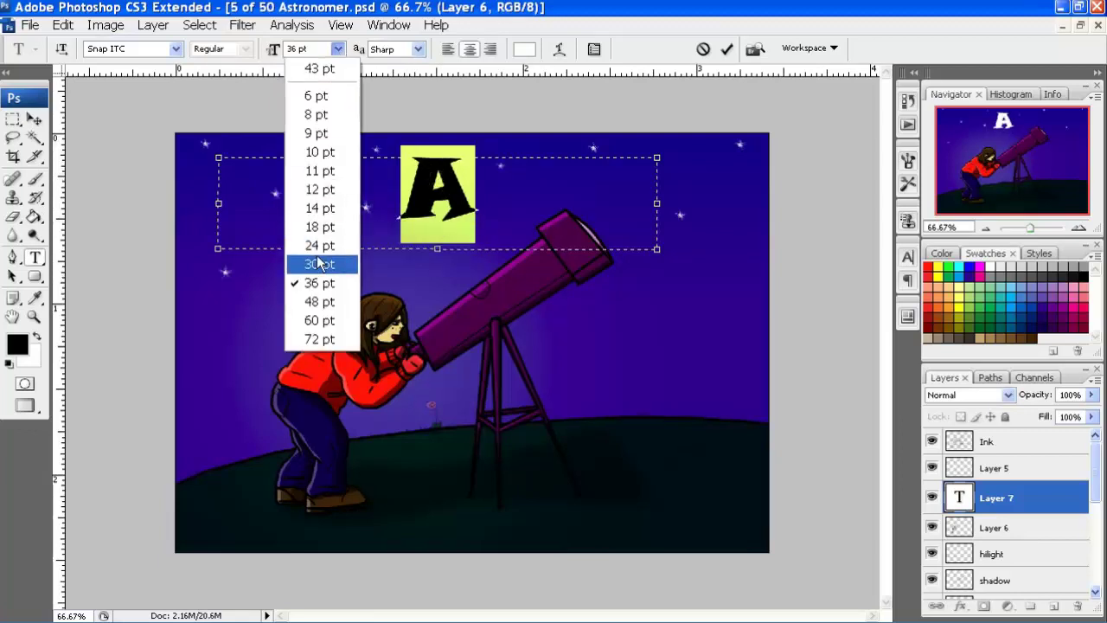
left_click(324, 264)
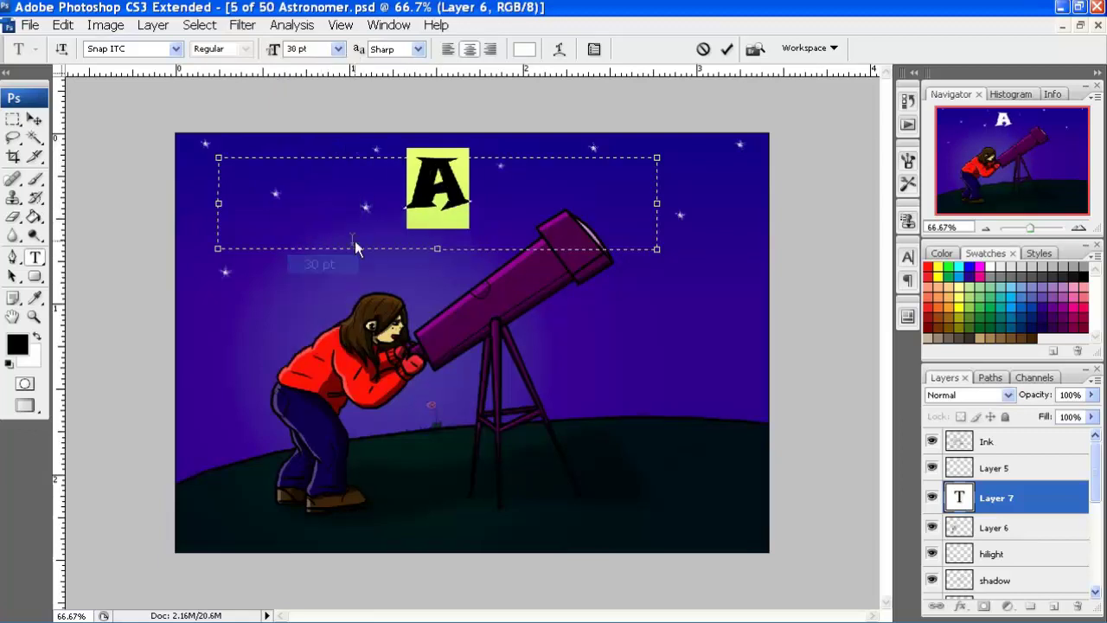
left_click(338, 50)
left_click(335, 49)
key("Down")
key("Down")
key("Down")
key("Down")
key("Down")
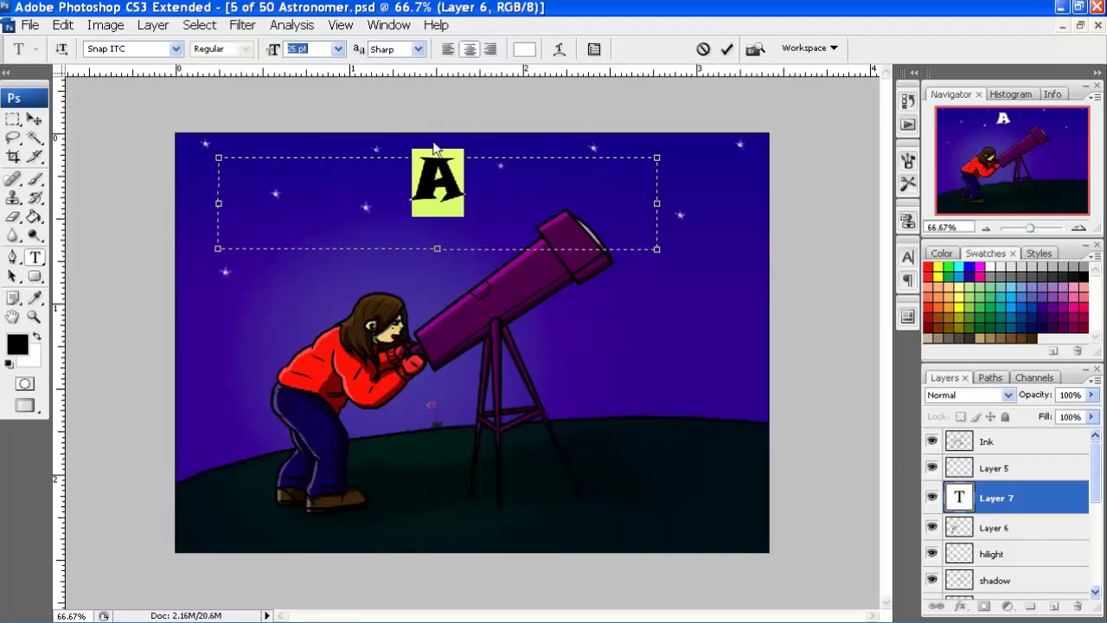
Complete the title as 'Astrologer', commit it, and start File > Open
left_click(601, 213)
type("strologer")
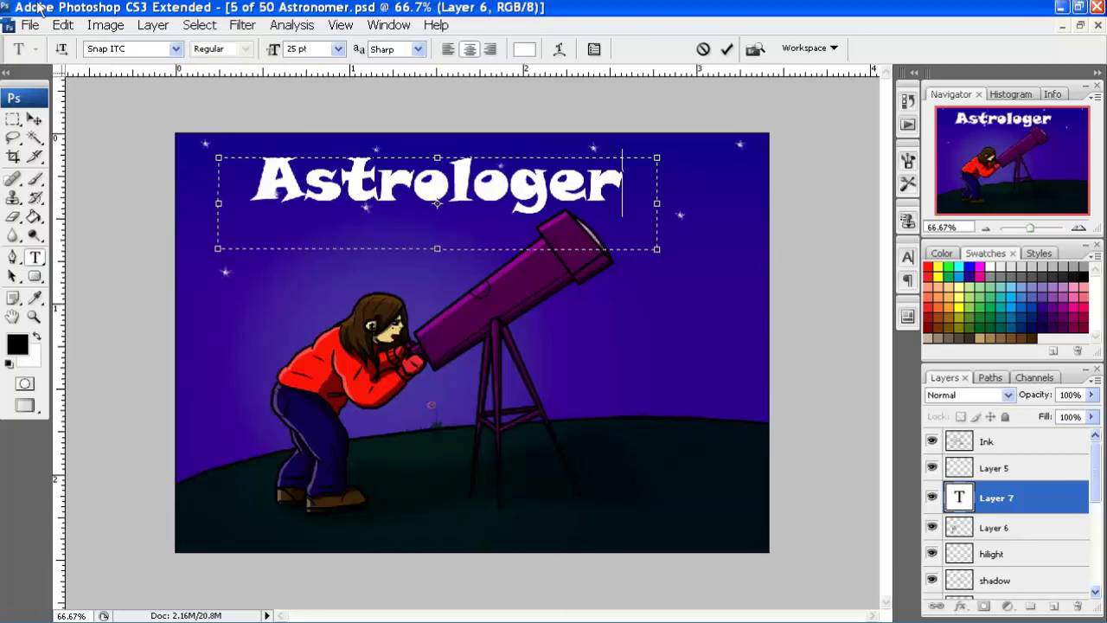
left_click(35, 25)
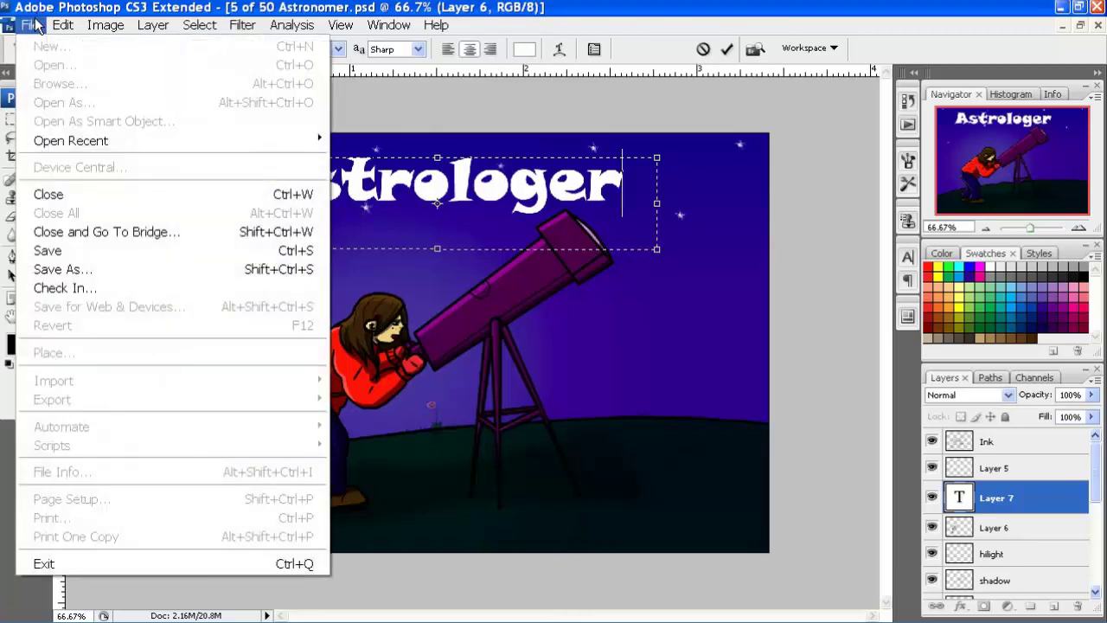
left_click(35, 25)
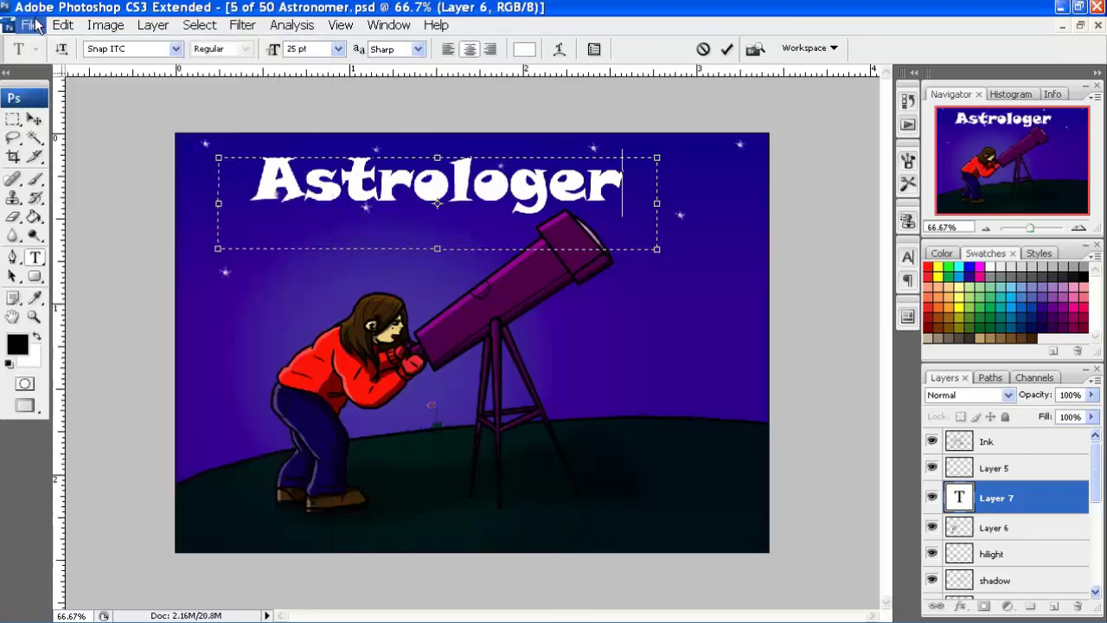
left_click(35, 25)
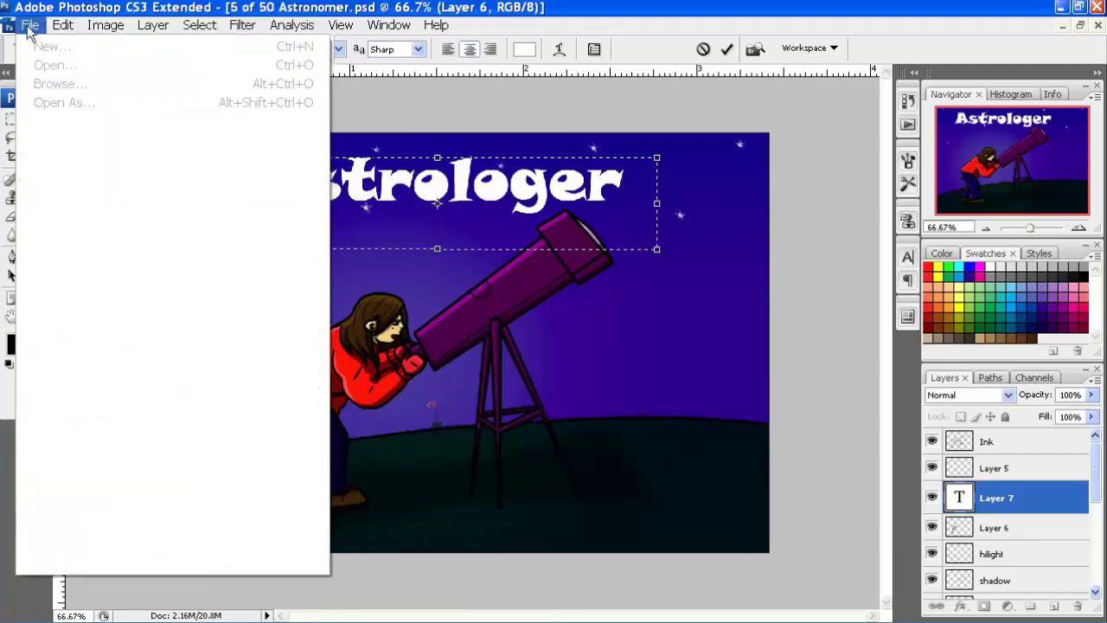
left_click(28, 26)
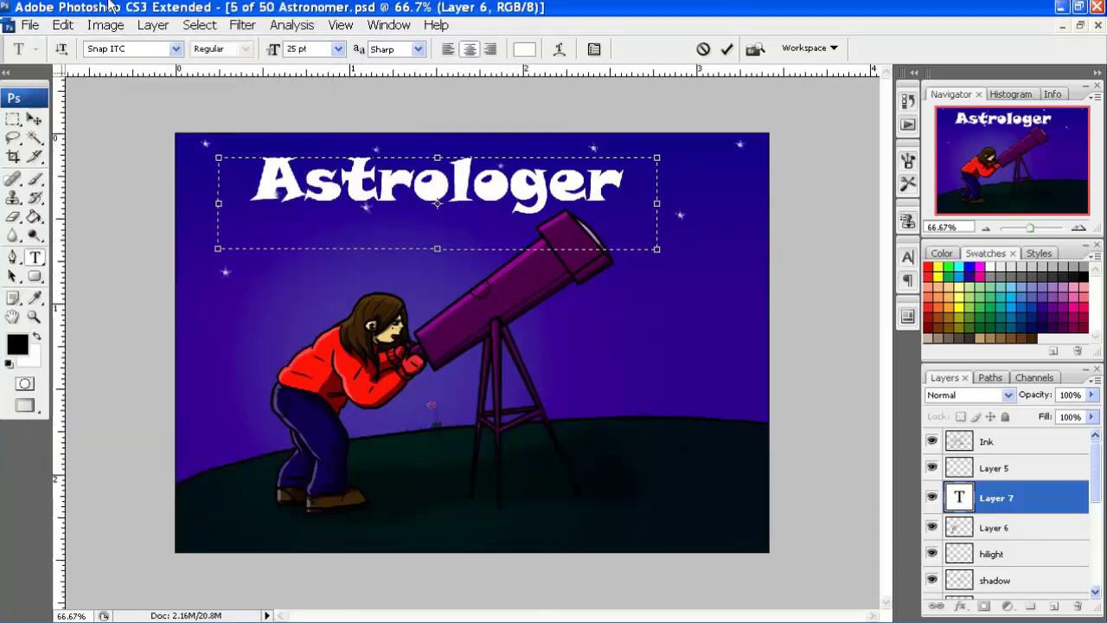
left_click(14, 121)
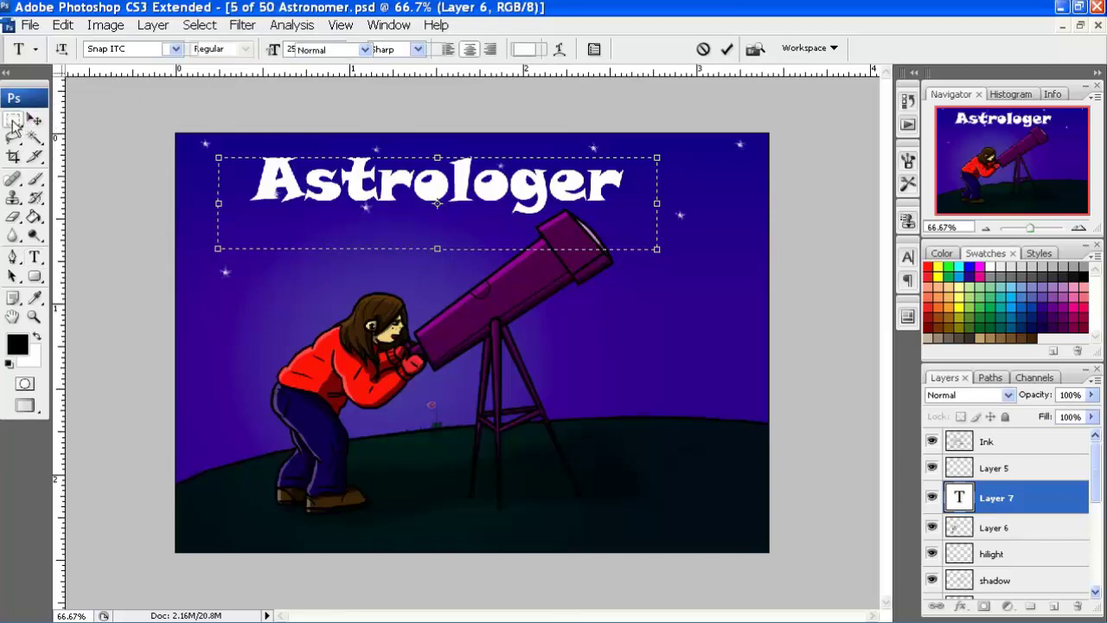
left_click(30, 25)
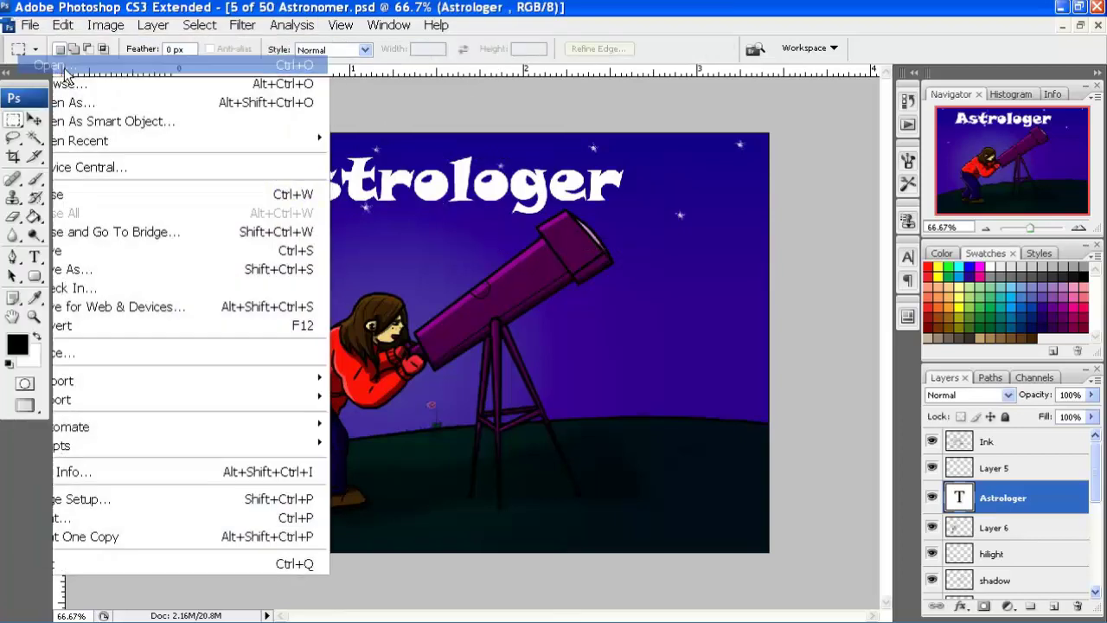
left_click(61, 66)
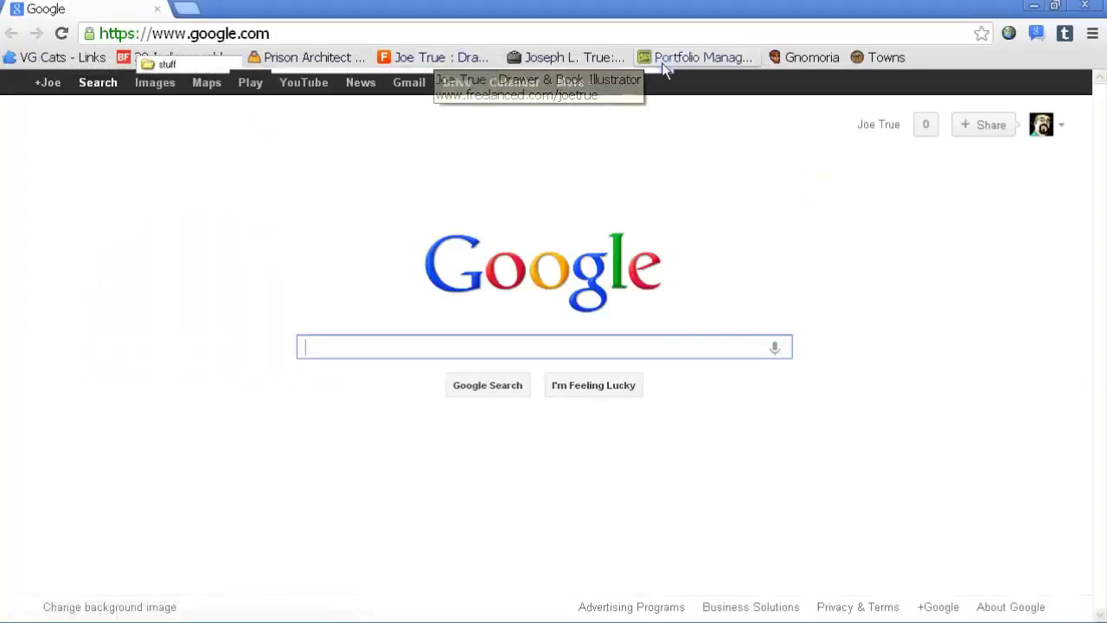
On deviantART, browse your gallery and view the '50 Jobs from A to Z' sketch
left_click(185, 8)
left_click(467, 389)
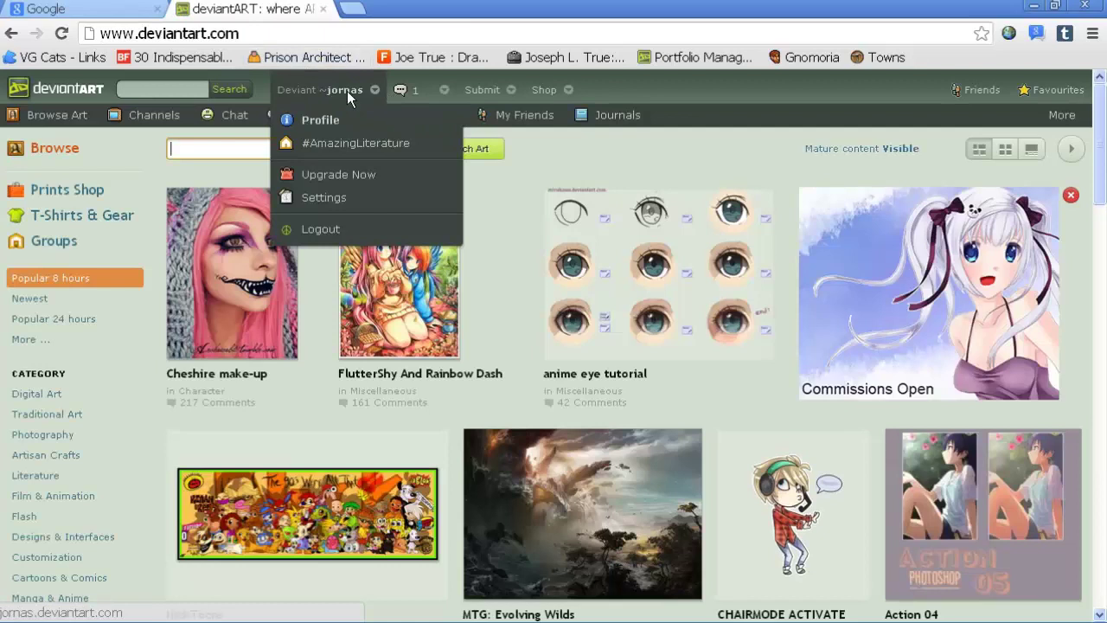
left_click(336, 90)
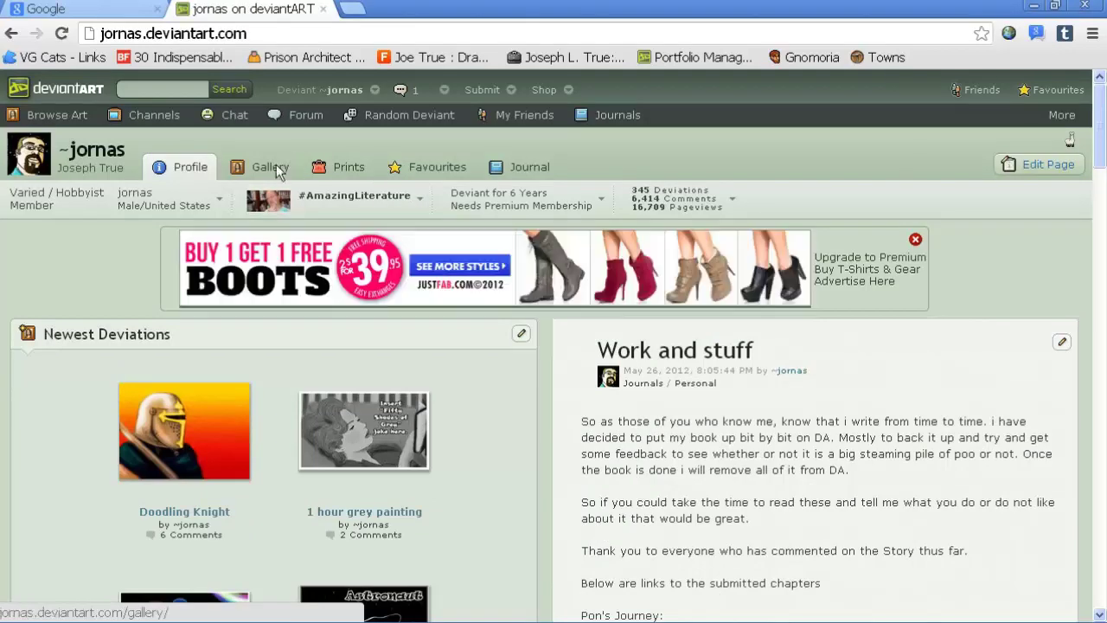
left_click(269, 167)
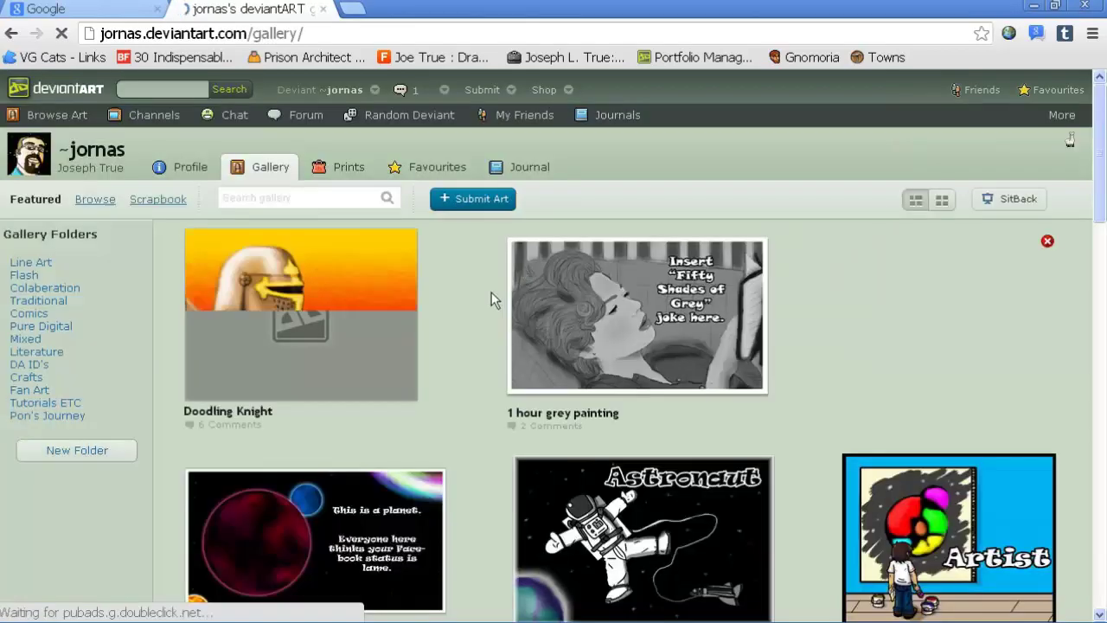
scroll(685, 321, "down", 2)
scroll(700, 342, "down", 3)
scroll(714, 359, "down", 2)
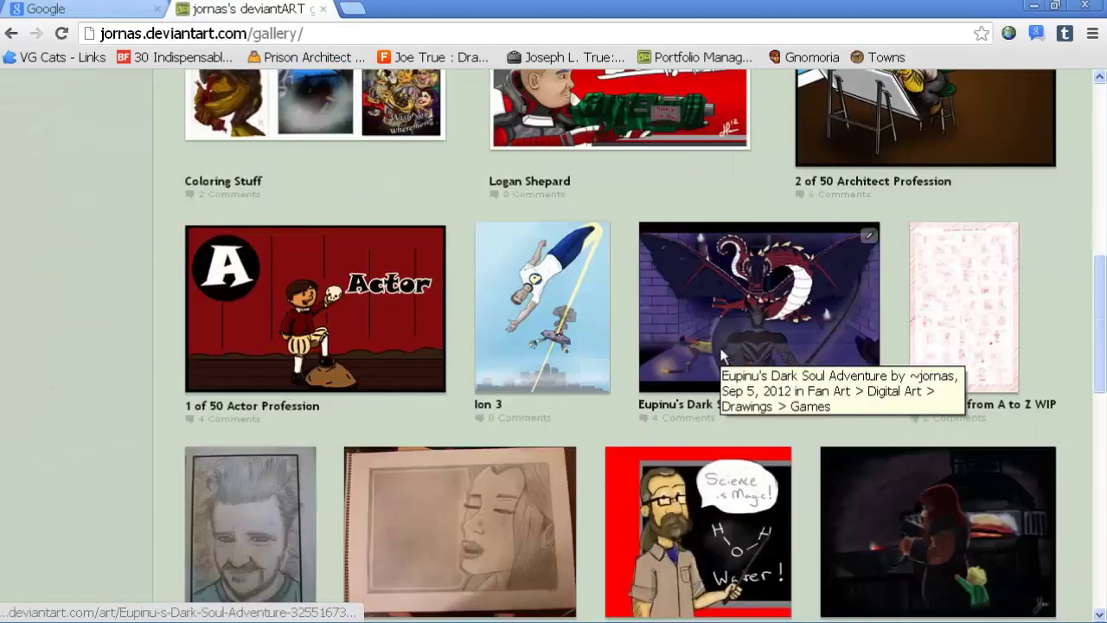
scroll(912, 210, "down", 2)
left_click(971, 154)
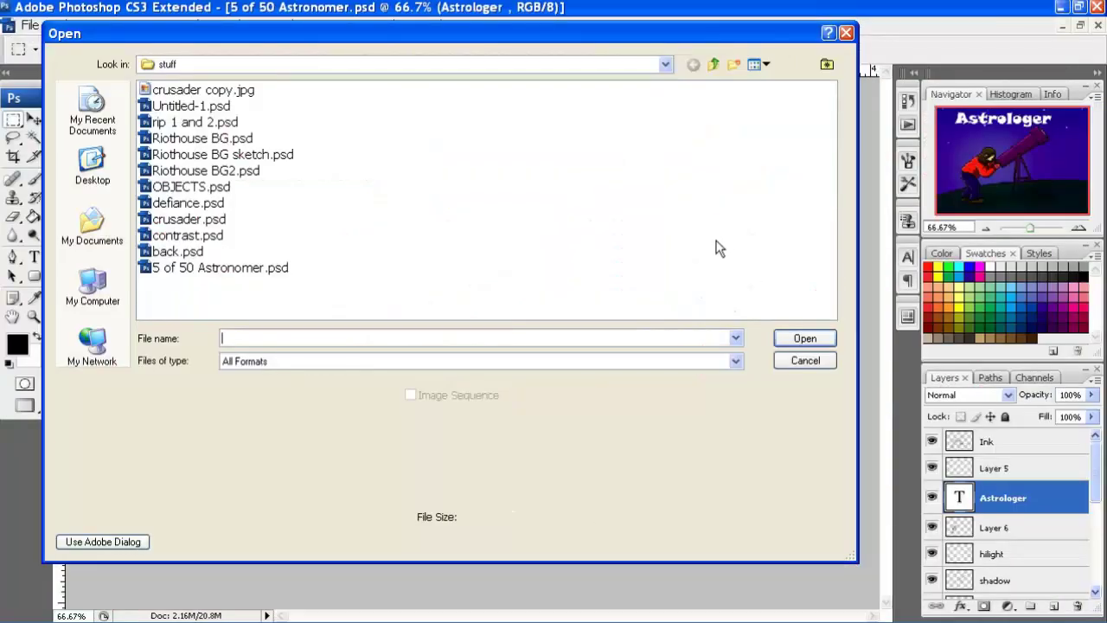
Cancel the Open dialog and select the Type tool
left_click(805, 361)
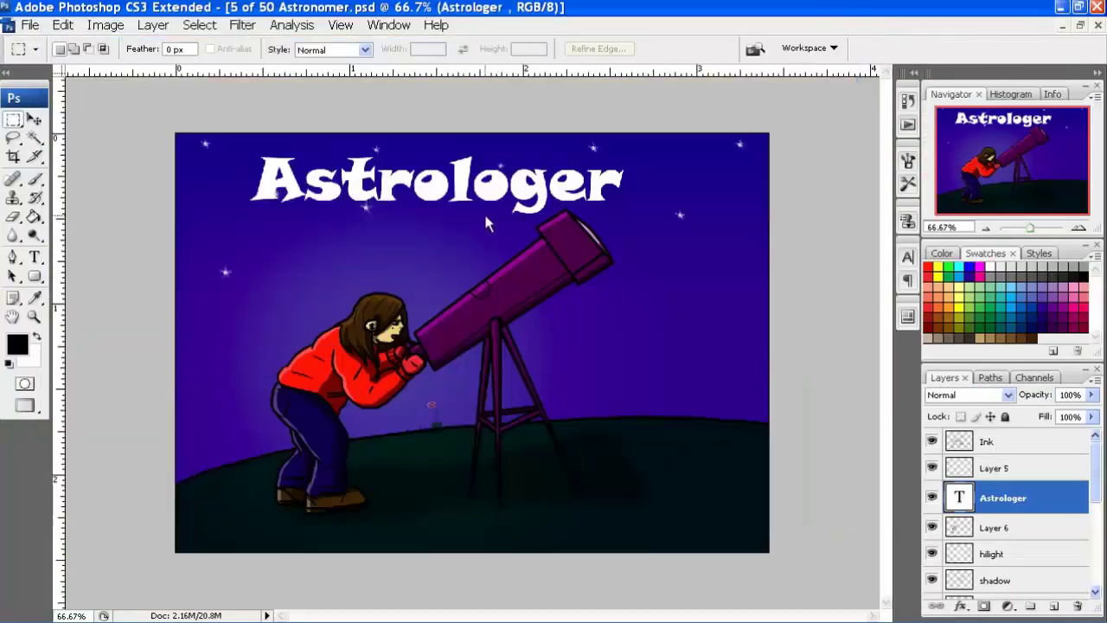
left_click(34, 257)
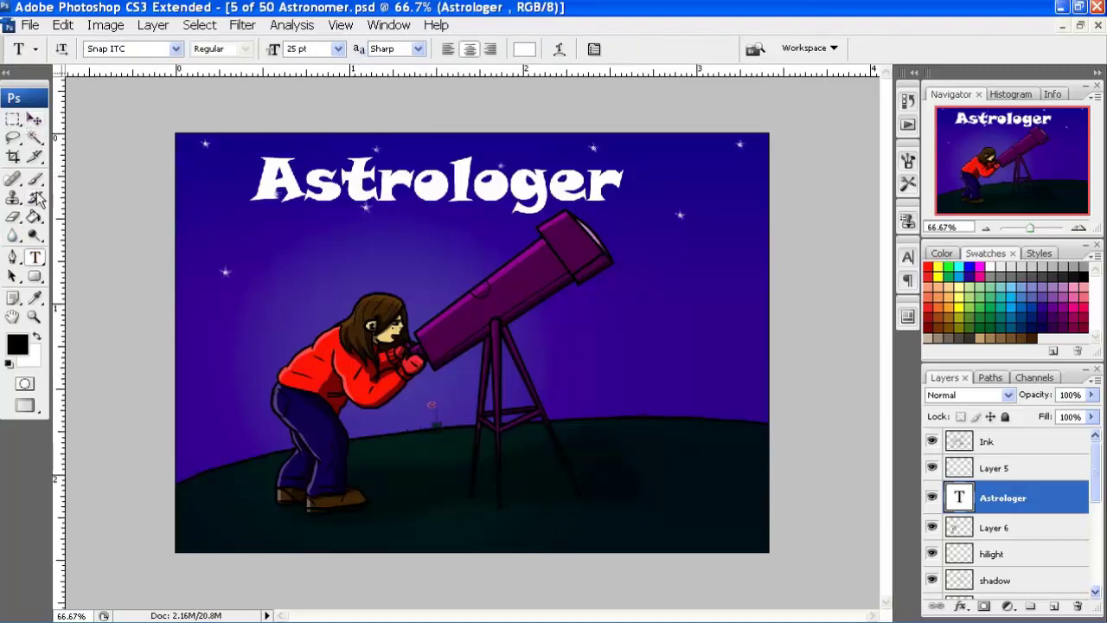
left_click(35, 120)
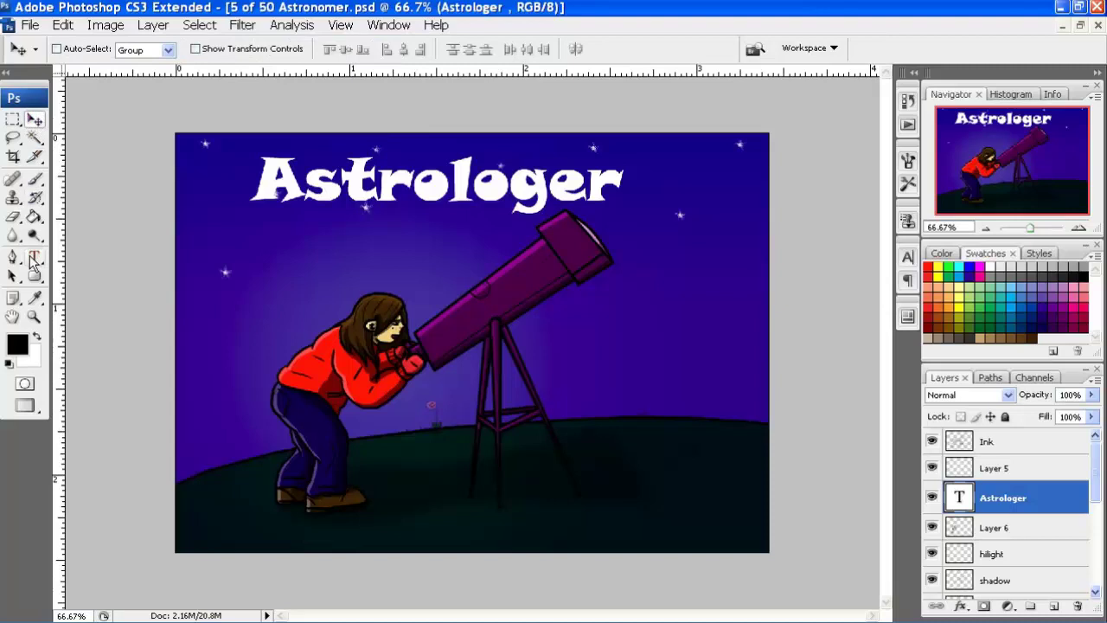
left_click(35, 257)
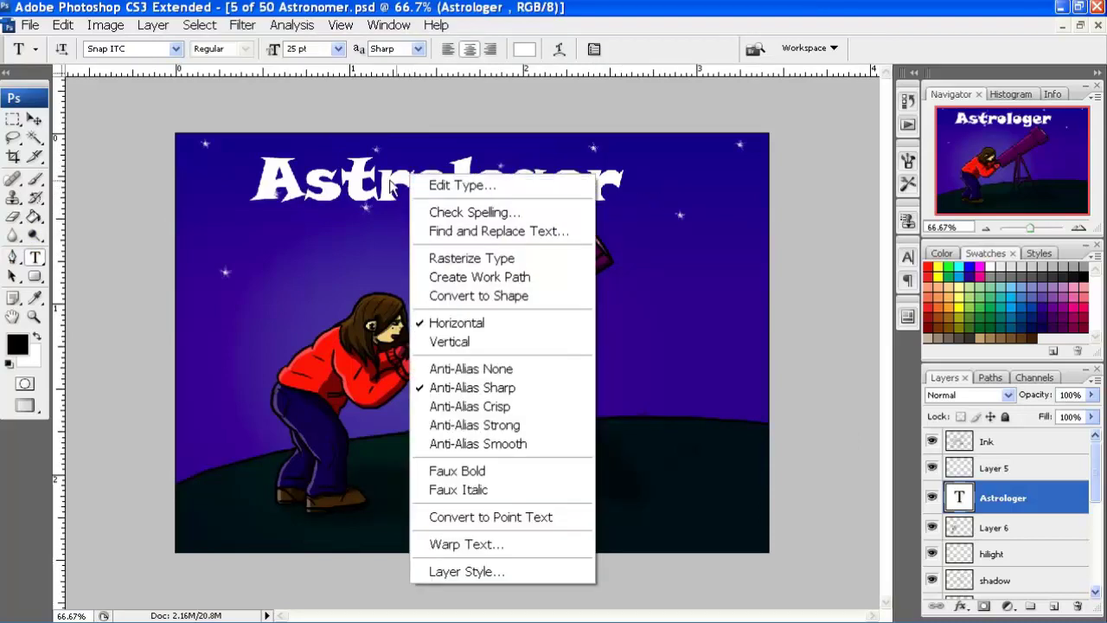
Edit the title from 'Astrologer' to 'Astronomer' and commit it
left_click(440, 183)
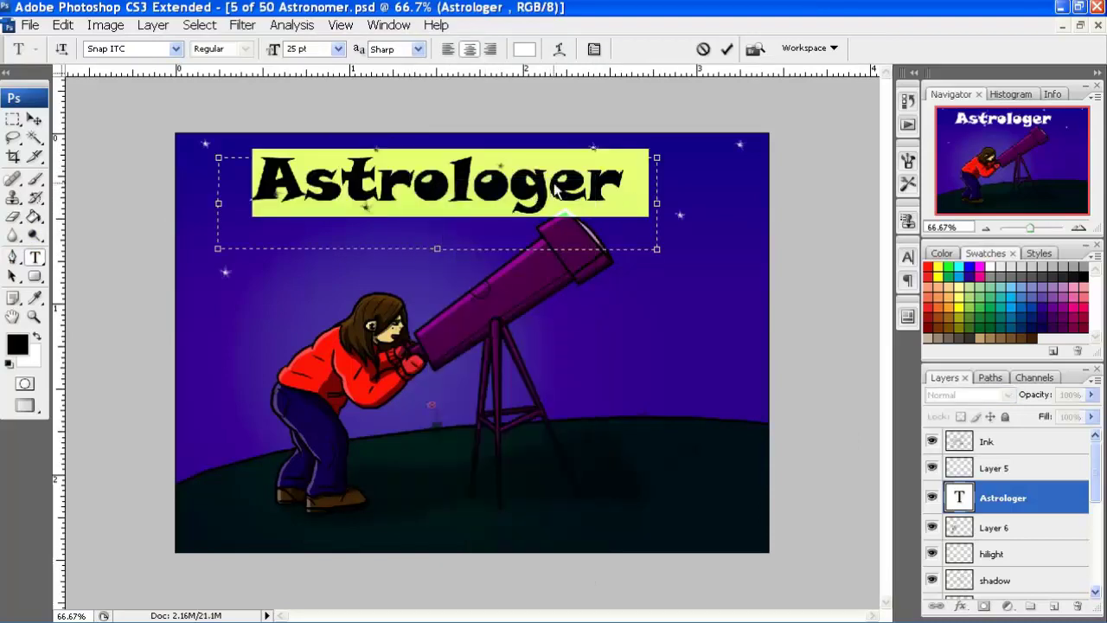
left_click(591, 184)
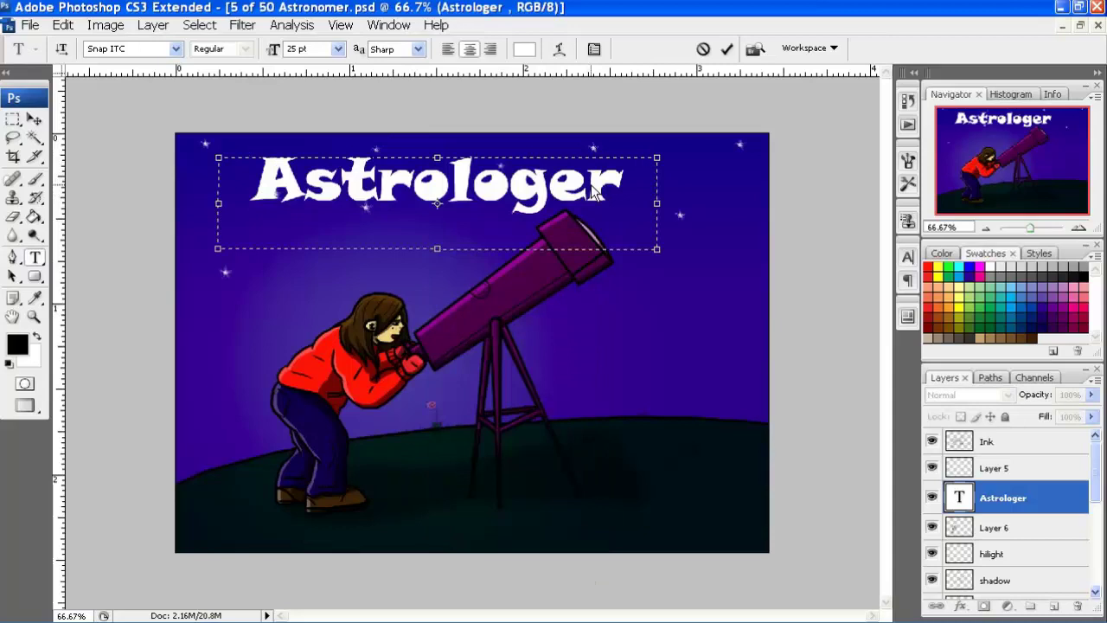
key("BackSpace")
key("BackSpace")
key("BackSpace")
key("BackSpace")
key("BackSpace")
type("nol")
key("BackSpace")
type("mer")
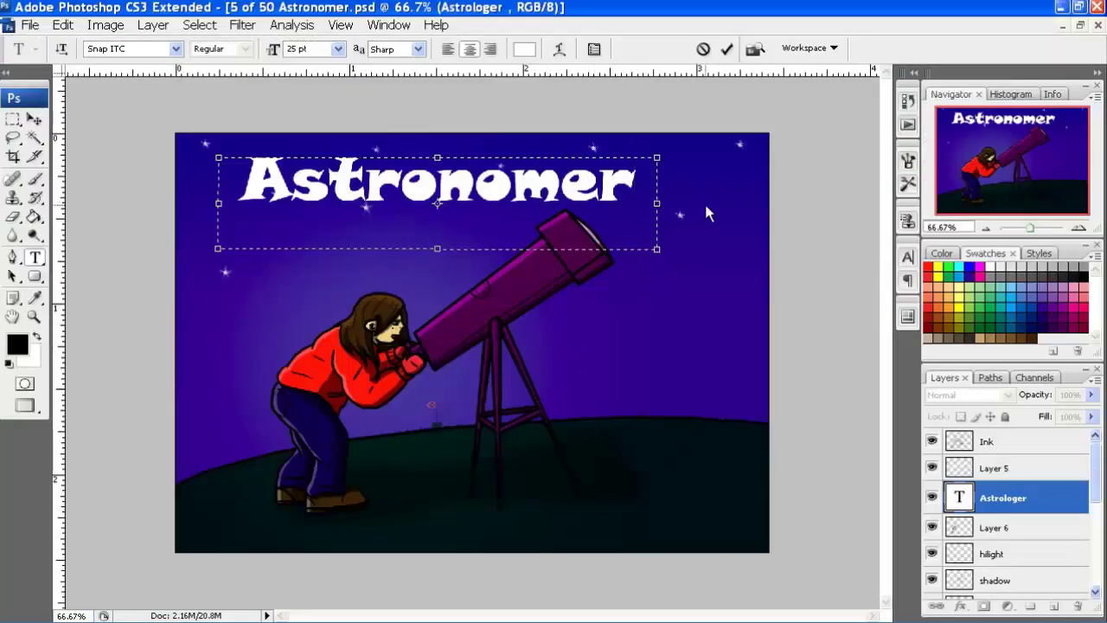
left_click(1004, 502)
Give the title layer a black 10 px Stroke layer style
right_click(1002, 502)
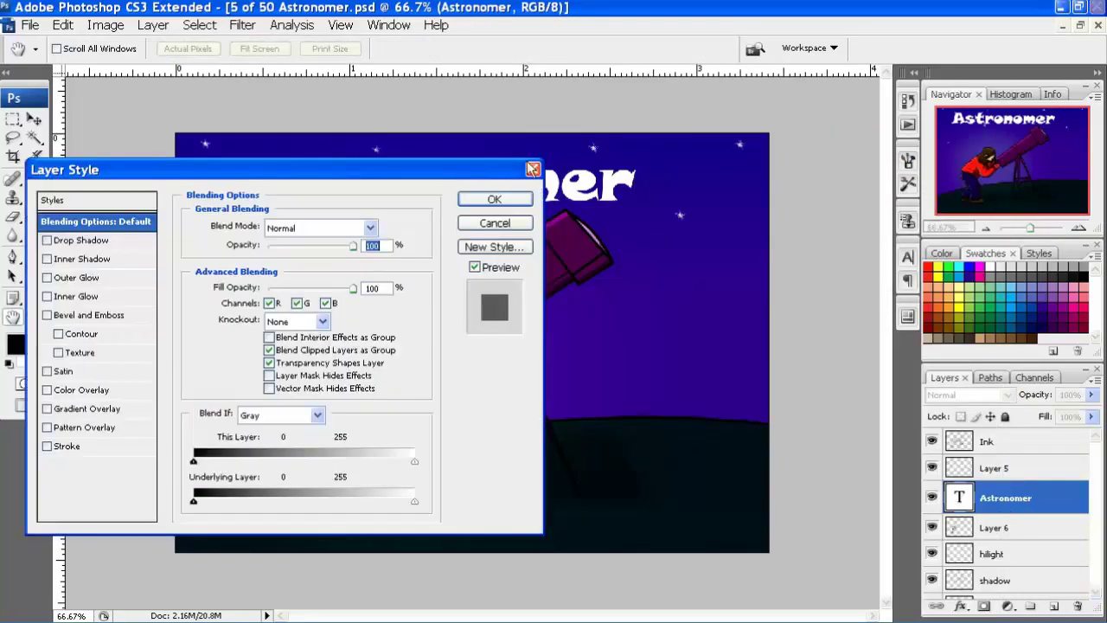
left_click(46, 446)
left_click(71, 446)
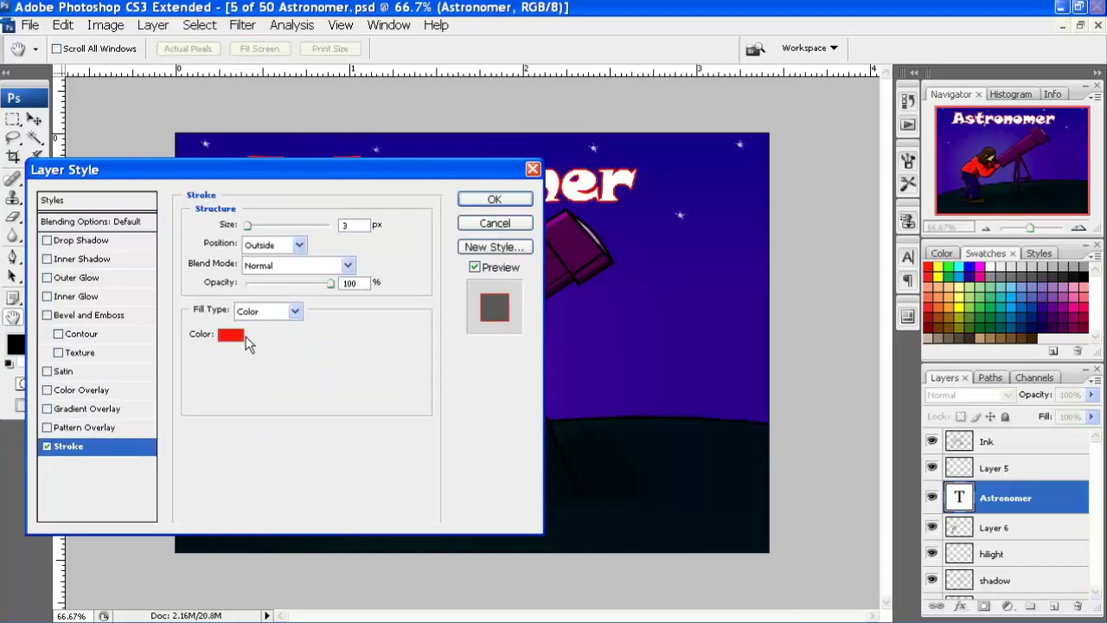
left_click(231, 335)
left_click_drag(464, 237, 295, 440)
left_click(783, 148)
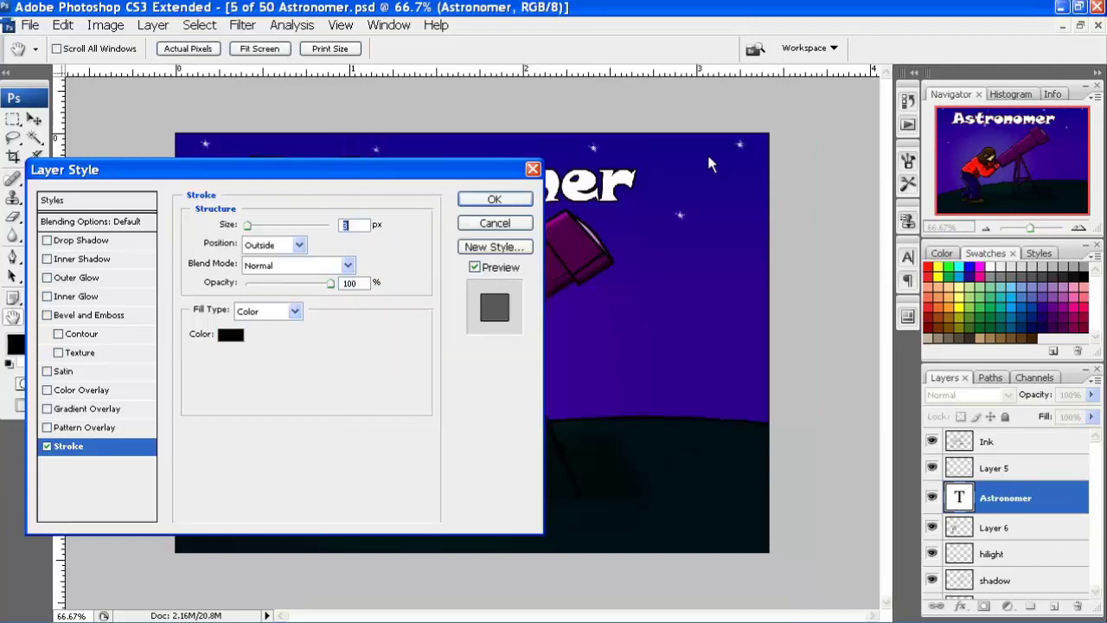
left_click_drag(387, 172, 443, 281)
type("10")
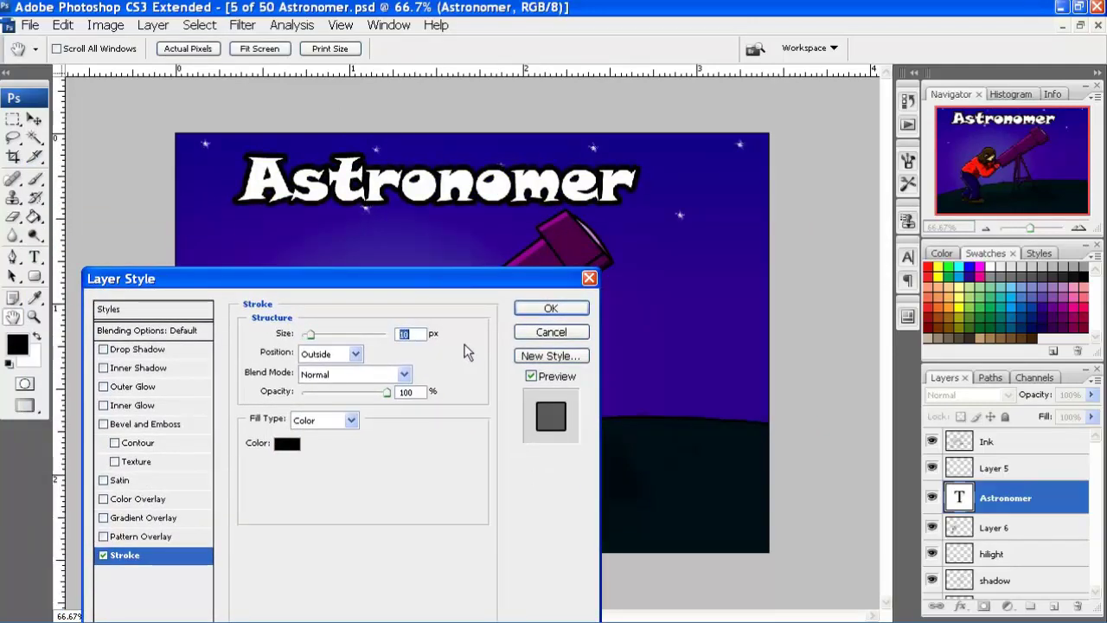
left_click(560, 308)
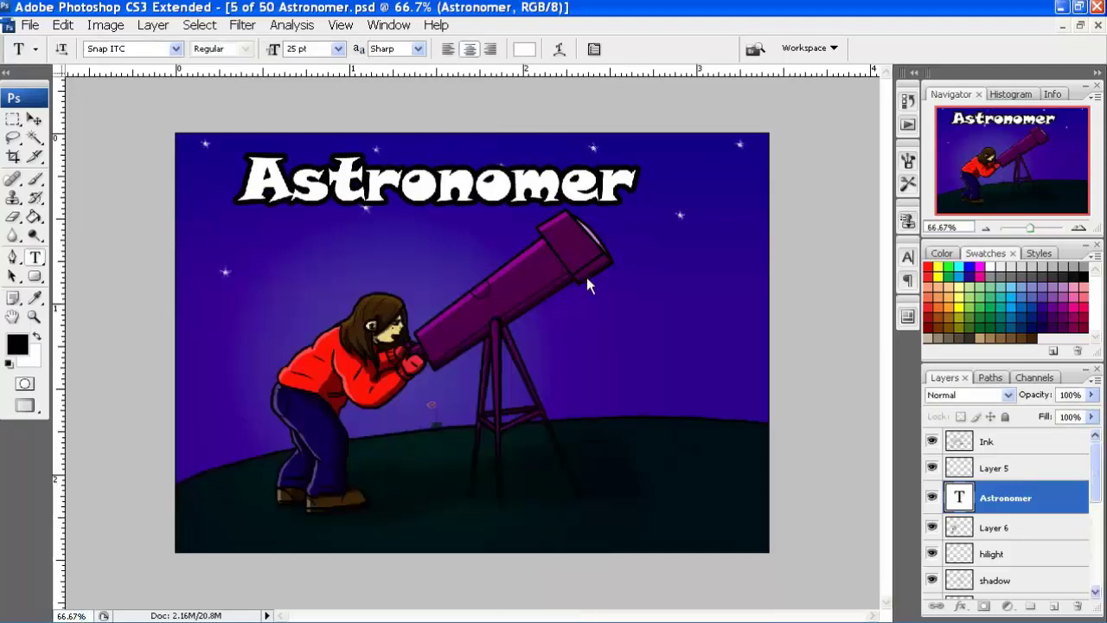
Raise the Astronomer layer above Ink to the top and recentre the title
left_click(34, 119)
mouse_move(403, 197)
left_mouse_down()
mouse_move(589, 490)
mouse_move(478, 221)
left_mouse_up()
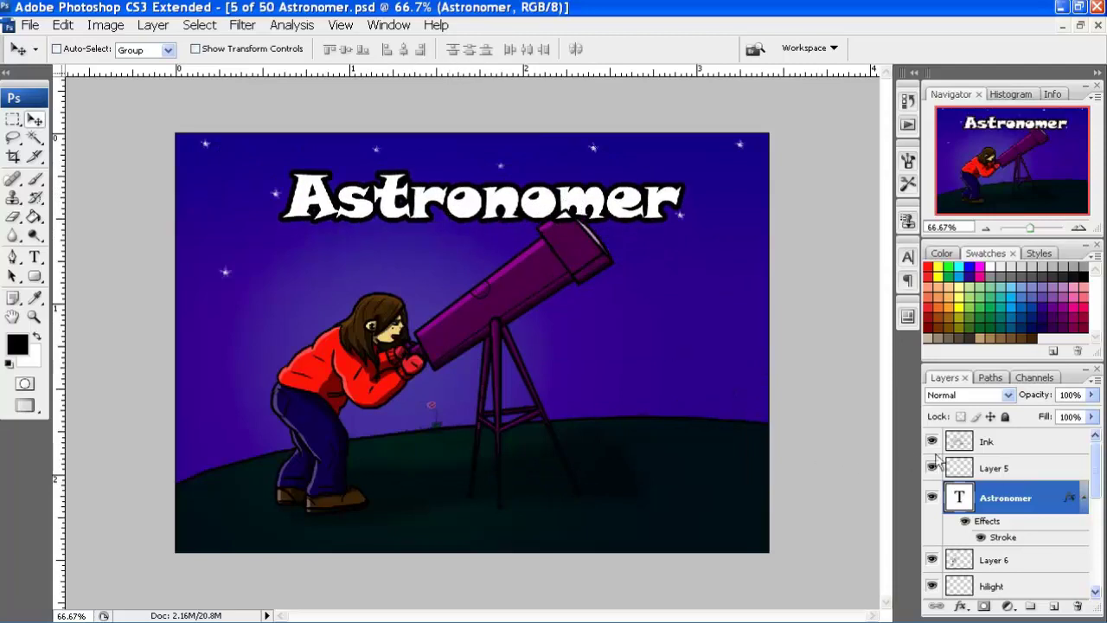
left_click_drag(1021, 498, 1014, 422)
left_click_drag(1035, 474, 1025, 439)
mouse_move(635, 233)
left_mouse_down()
mouse_move(660, 446)
mouse_move(553, 199)
mouse_move(564, 195)
left_mouse_up()
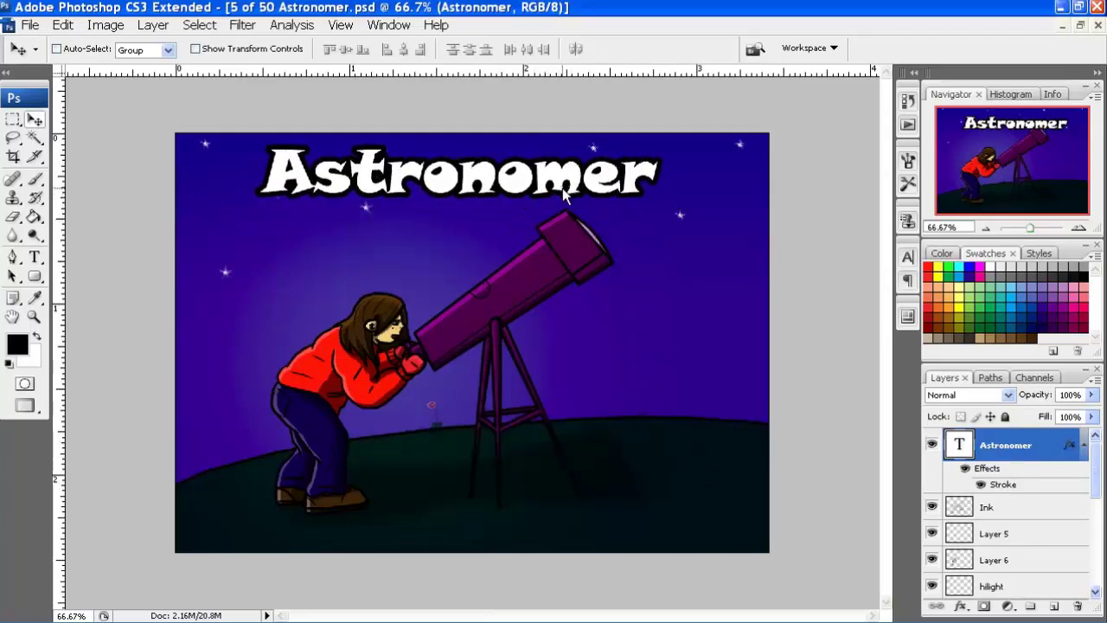